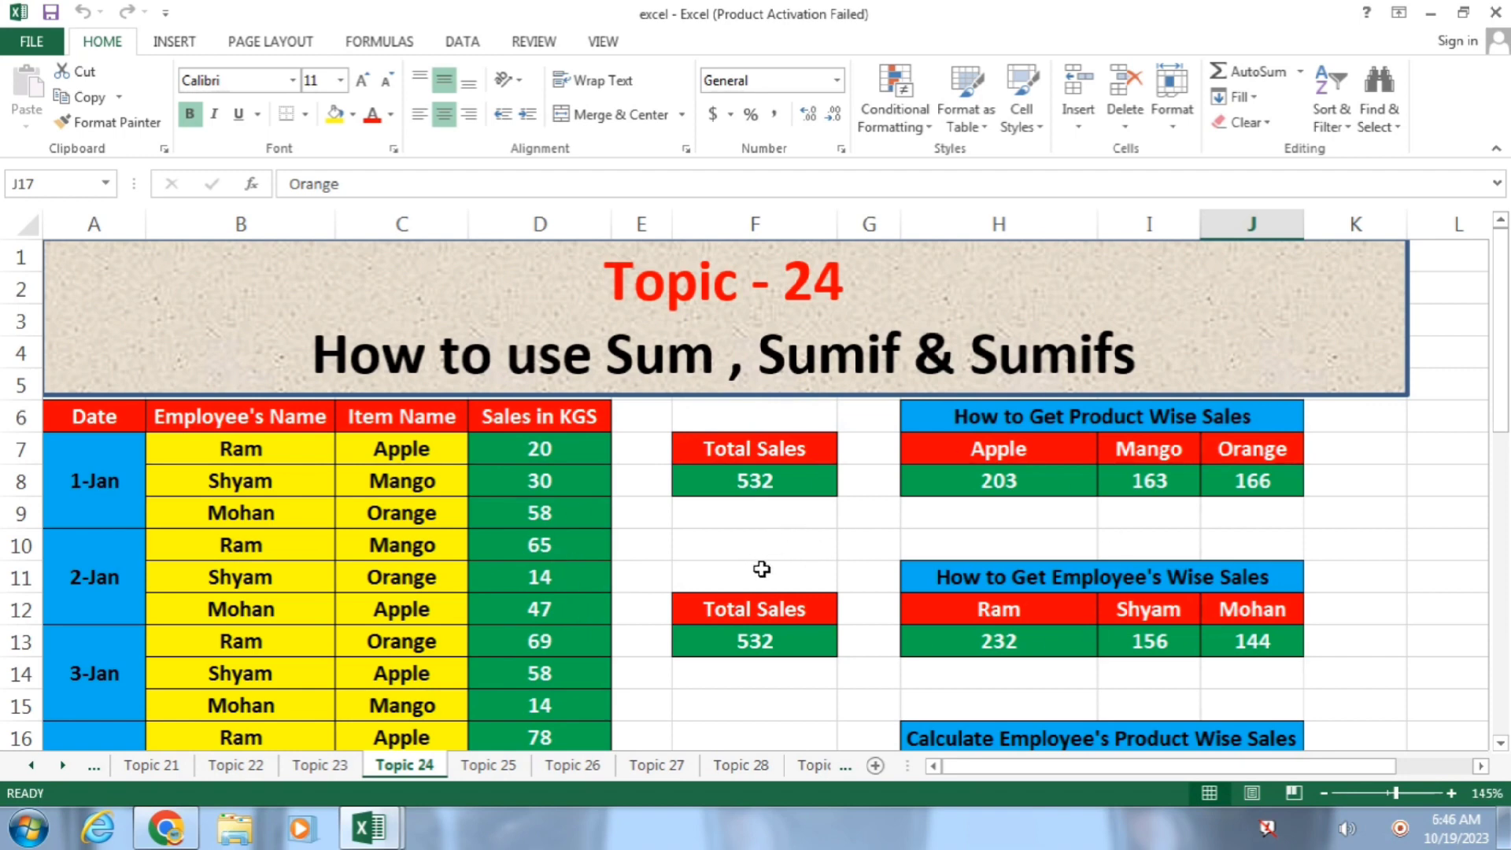
Step: Clear the existing results from F8:J8, F13:J13 and F18:J18, keeping the header labels
{"action": "scroll", "coordinate": [761, 568], "scroll_direction": "down", "scroll_amount": 2}
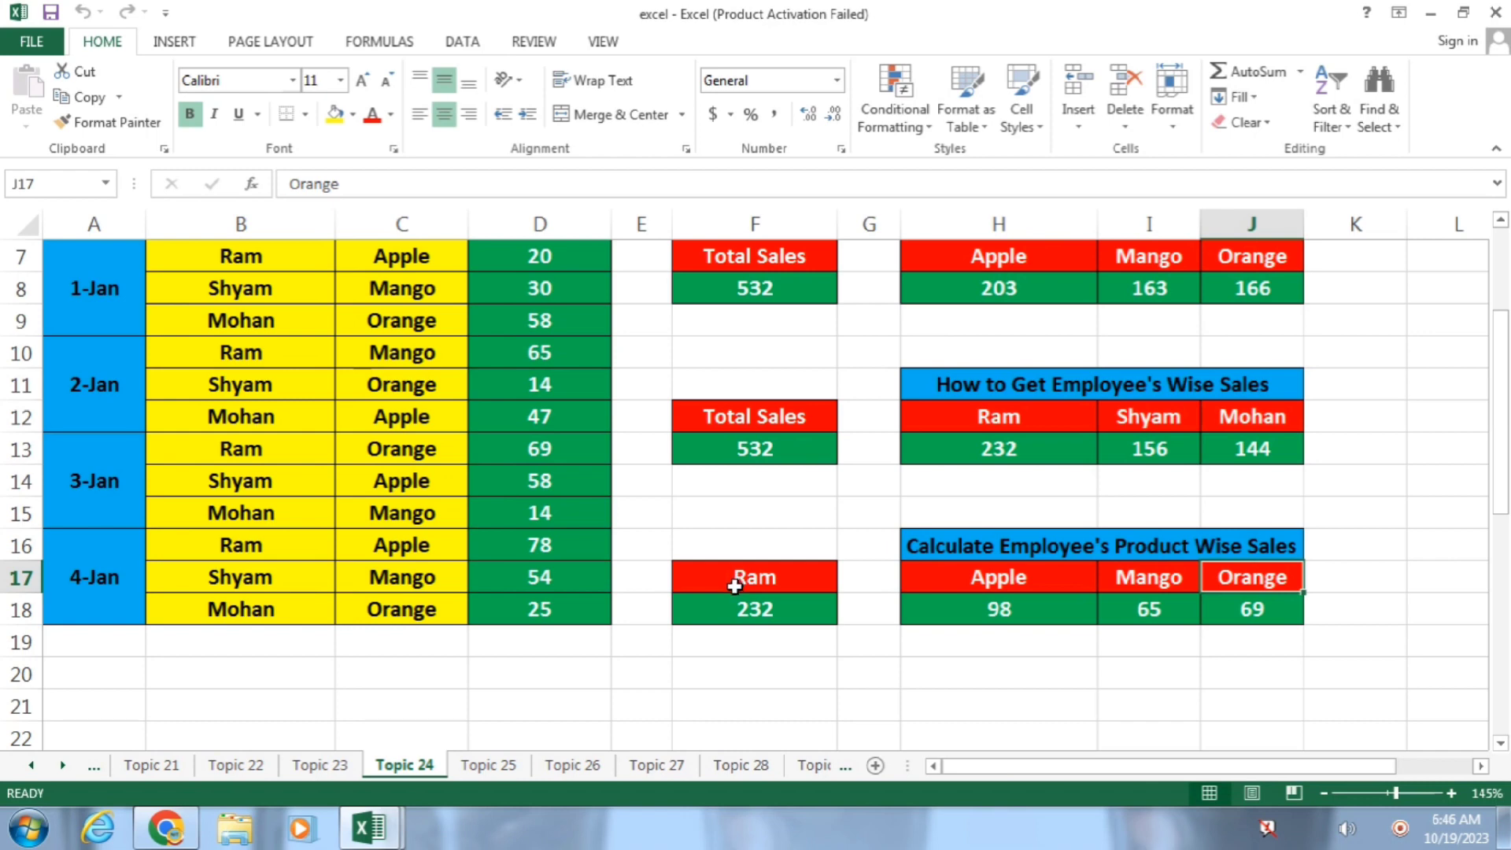
{"action": "scroll", "coordinate": [773, 578], "scroll_direction": "up", "scroll_amount": 2}
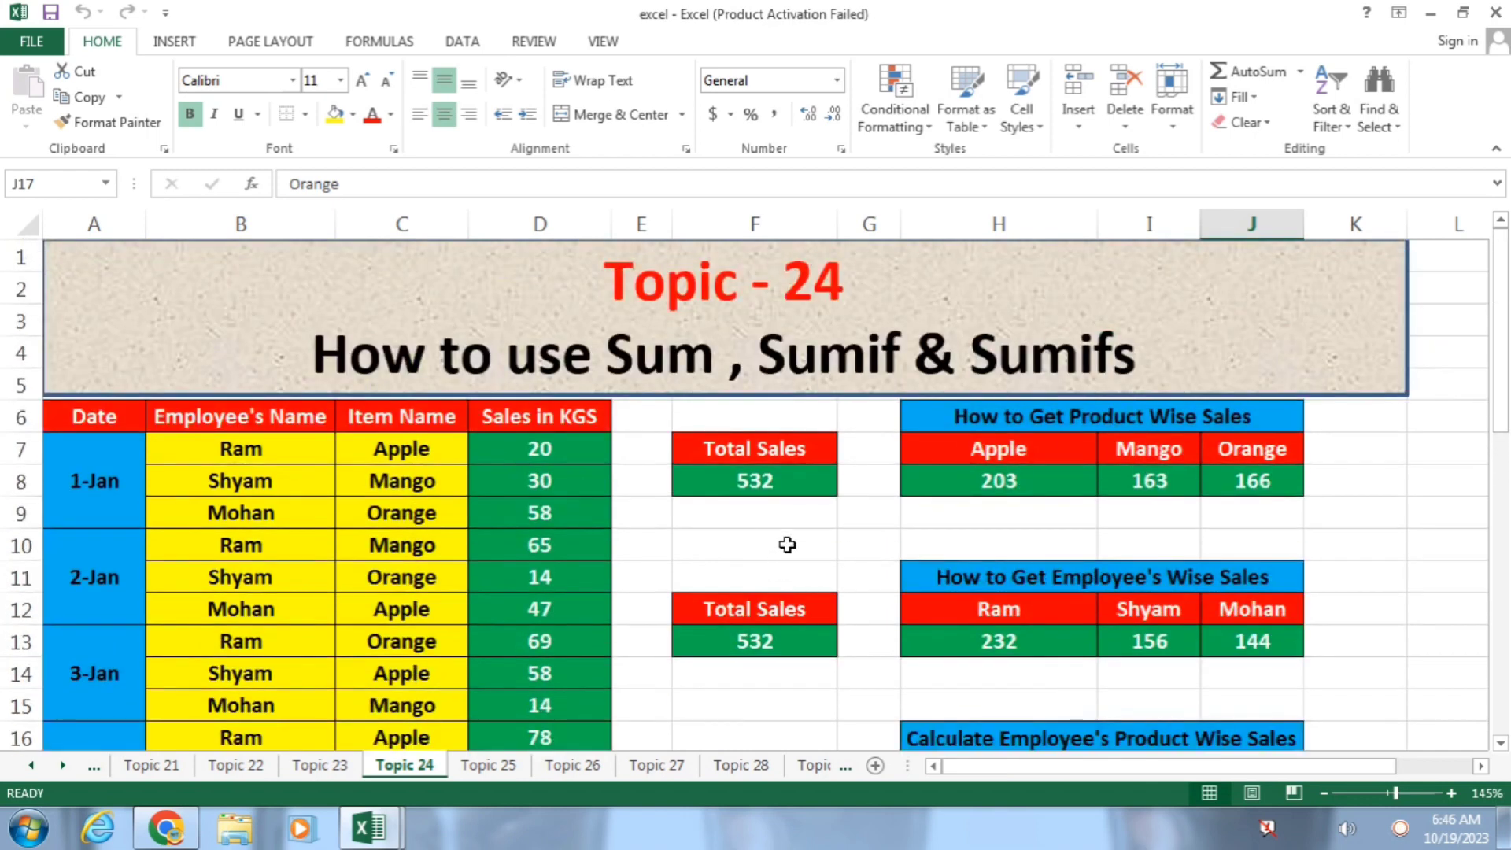
{"action": "left_click_drag", "start_coordinate": [760, 482], "coordinate": [1244, 481]}
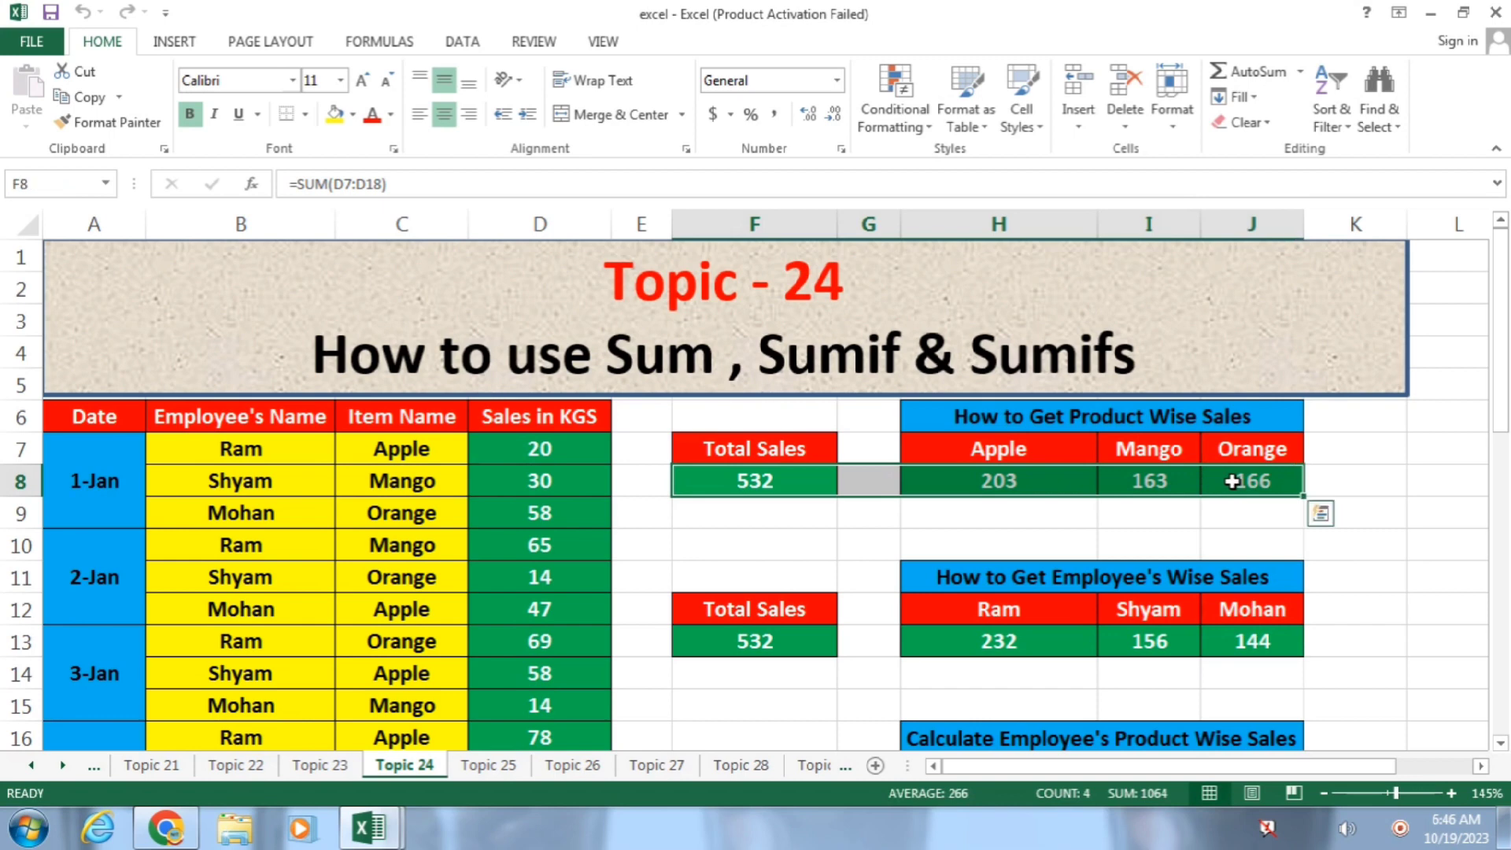
{"action": "key", "text": "Delete"}
{"action": "left_click_drag", "start_coordinate": [827, 639], "coordinate": [1248, 639]}
{"action": "key", "text": "Delete"}
{"action": "scroll", "coordinate": [1154, 650], "scroll_direction": "down", "scroll_amount": 2}
{"action": "scroll", "coordinate": [1154, 651], "scroll_direction": "down", "scroll_amount": 1}
{"action": "left_click_drag", "start_coordinate": [789, 535], "coordinate": [1353, 543]}
{"action": "key", "text": "Delete"}
{"action": "left_click", "coordinate": [1065, 586]}
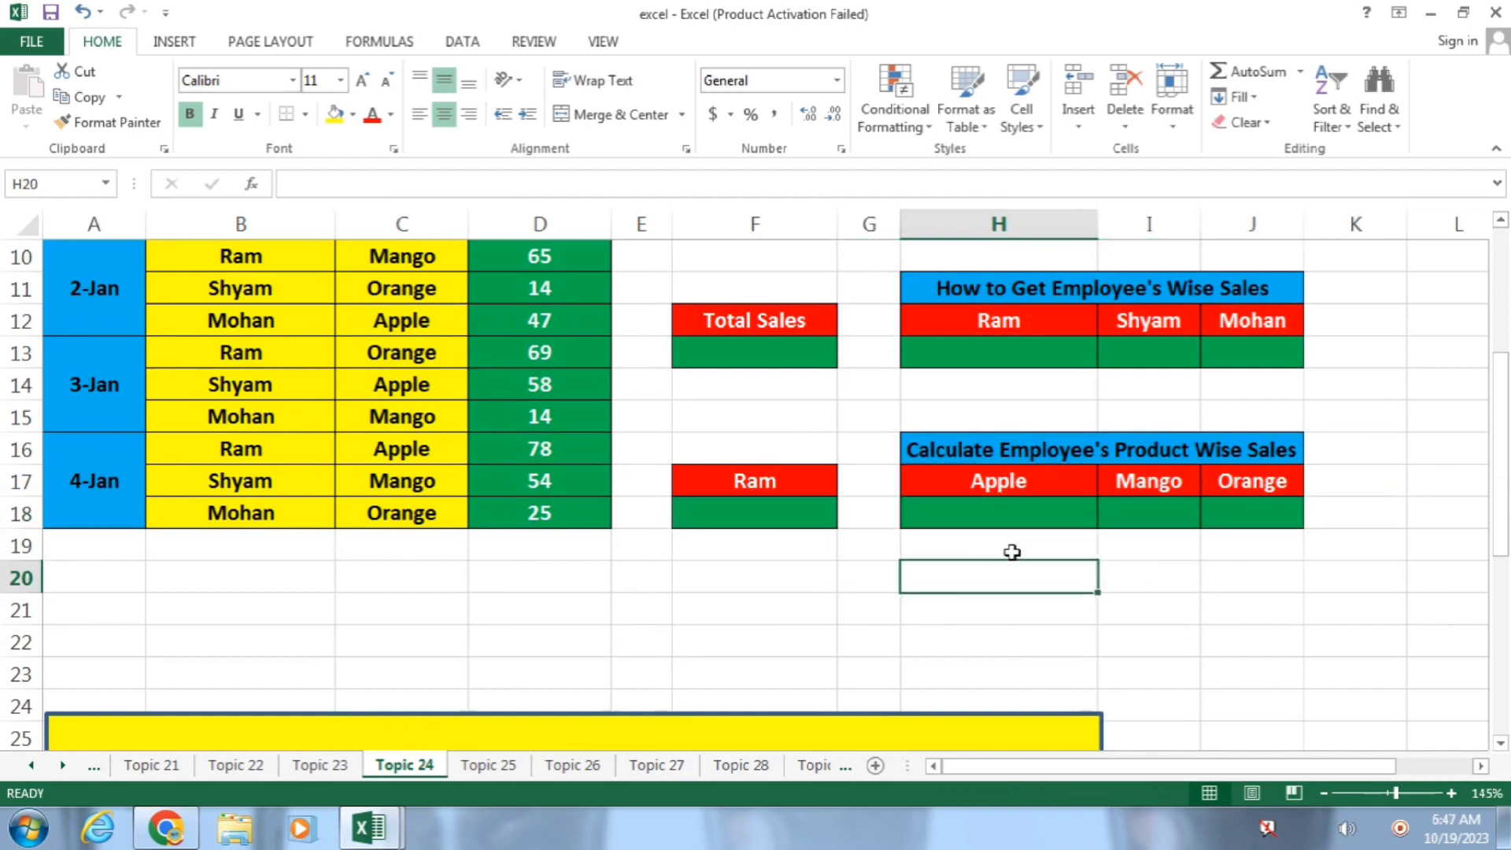
Step: Examine the 1-Jan records in the sales table, checking employee names, items and sales in KGS
{"action": "scroll", "coordinate": [910, 566], "scroll_direction": "up", "scroll_amount": 1}
{"action": "scroll", "coordinate": [907, 549], "scroll_direction": "up", "scroll_amount": 2}
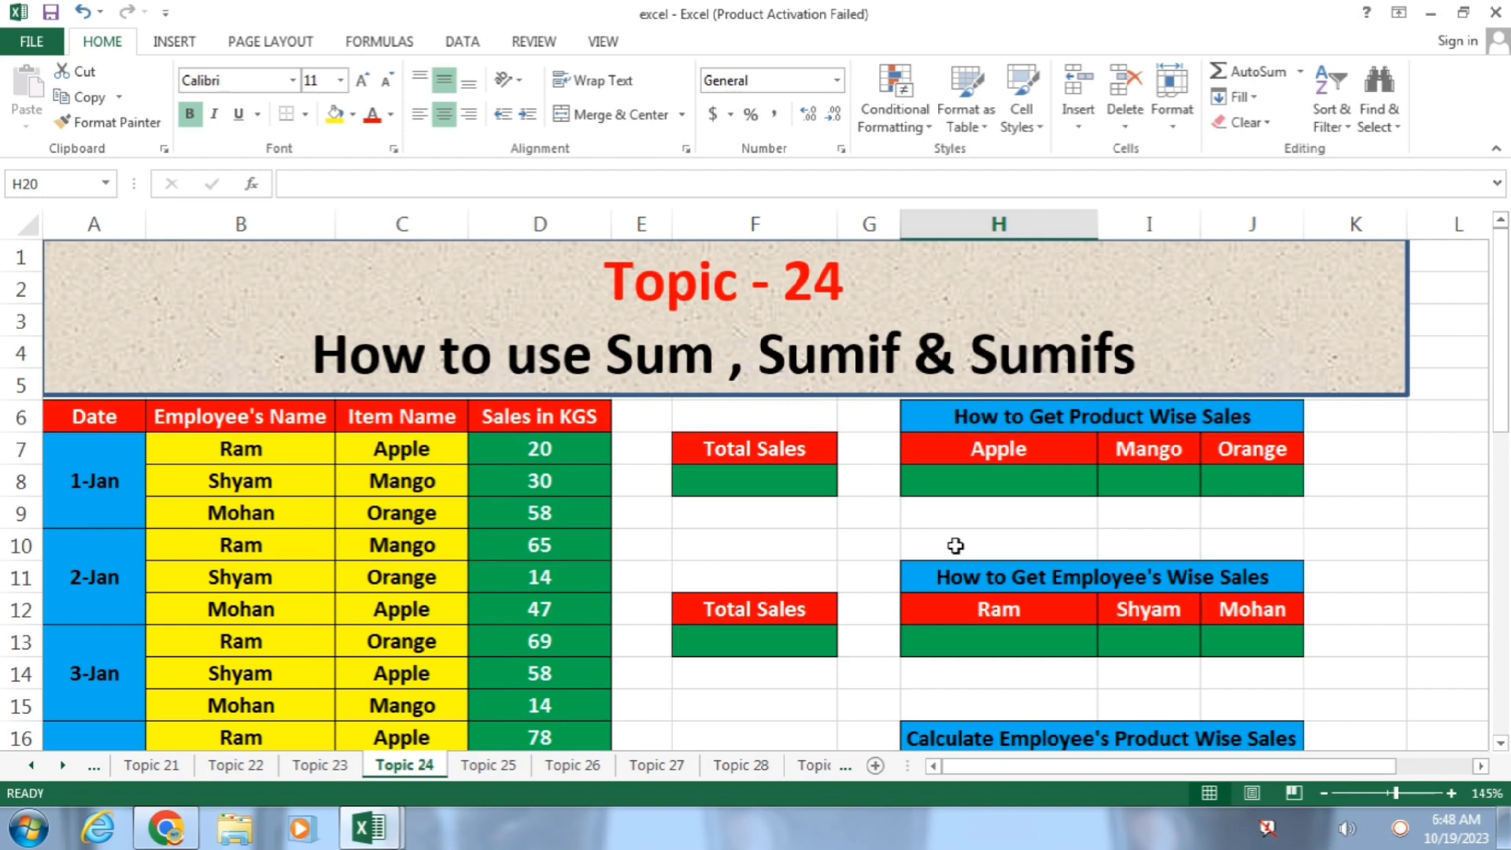
{"action": "left_click", "coordinate": [272, 456]}
{"action": "left_click", "coordinate": [263, 481]}
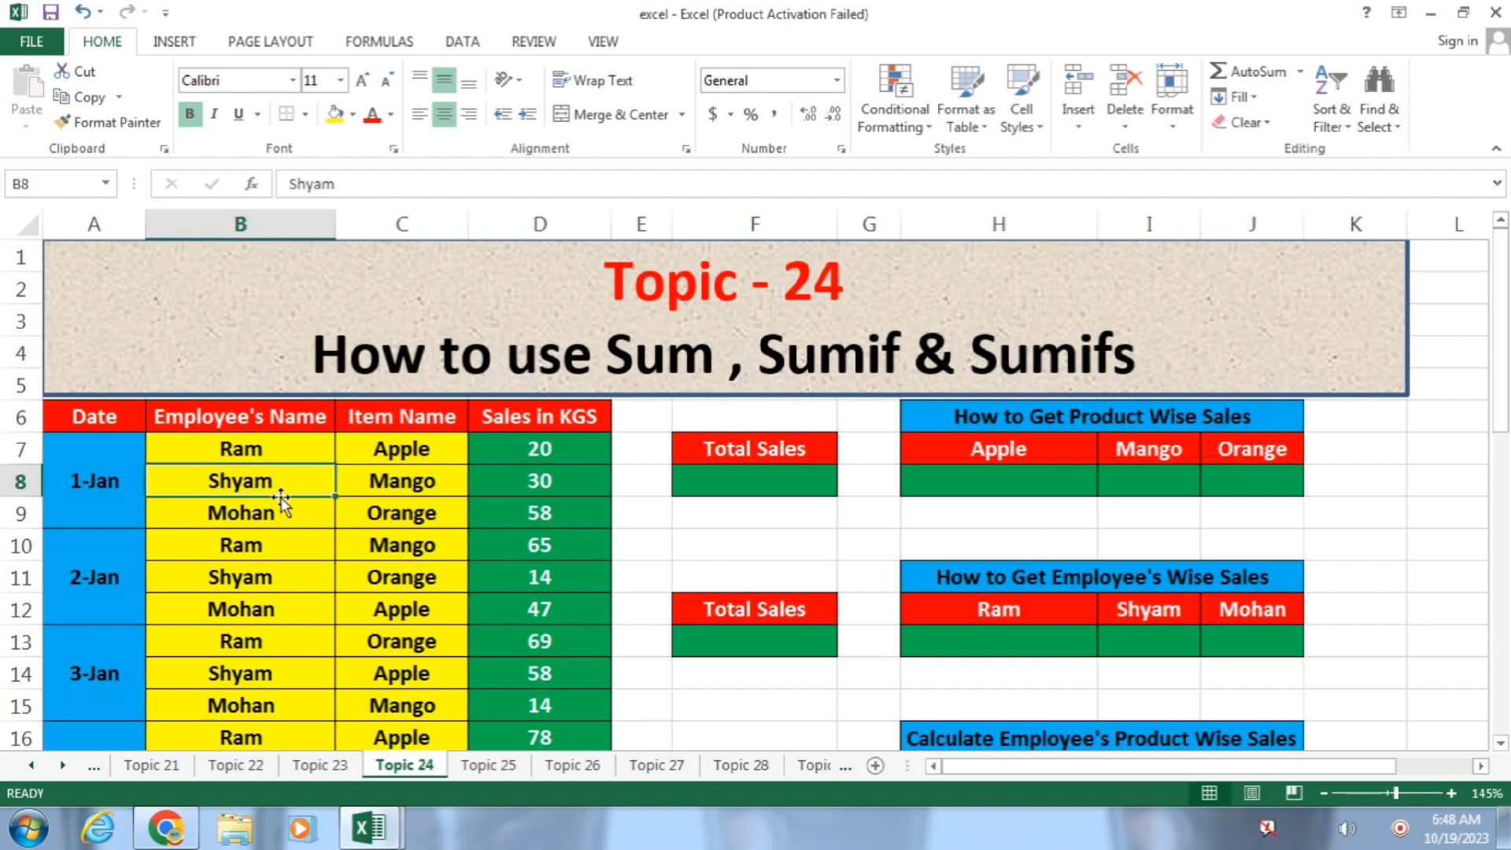
{"action": "left_click", "coordinate": [284, 514]}
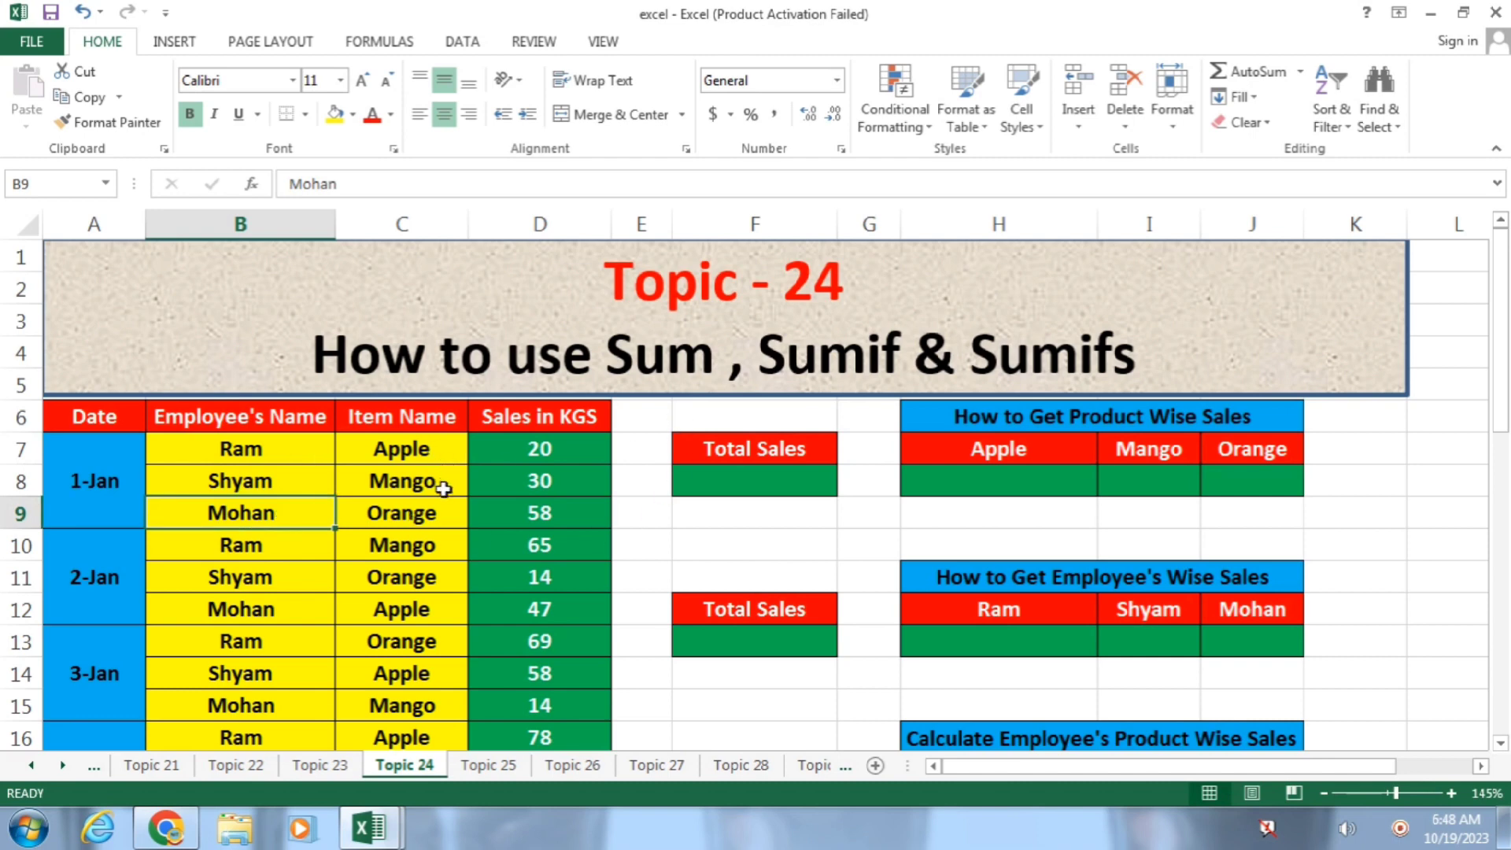
{"action": "left_click_drag", "start_coordinate": [69, 502], "coordinate": [521, 467]}
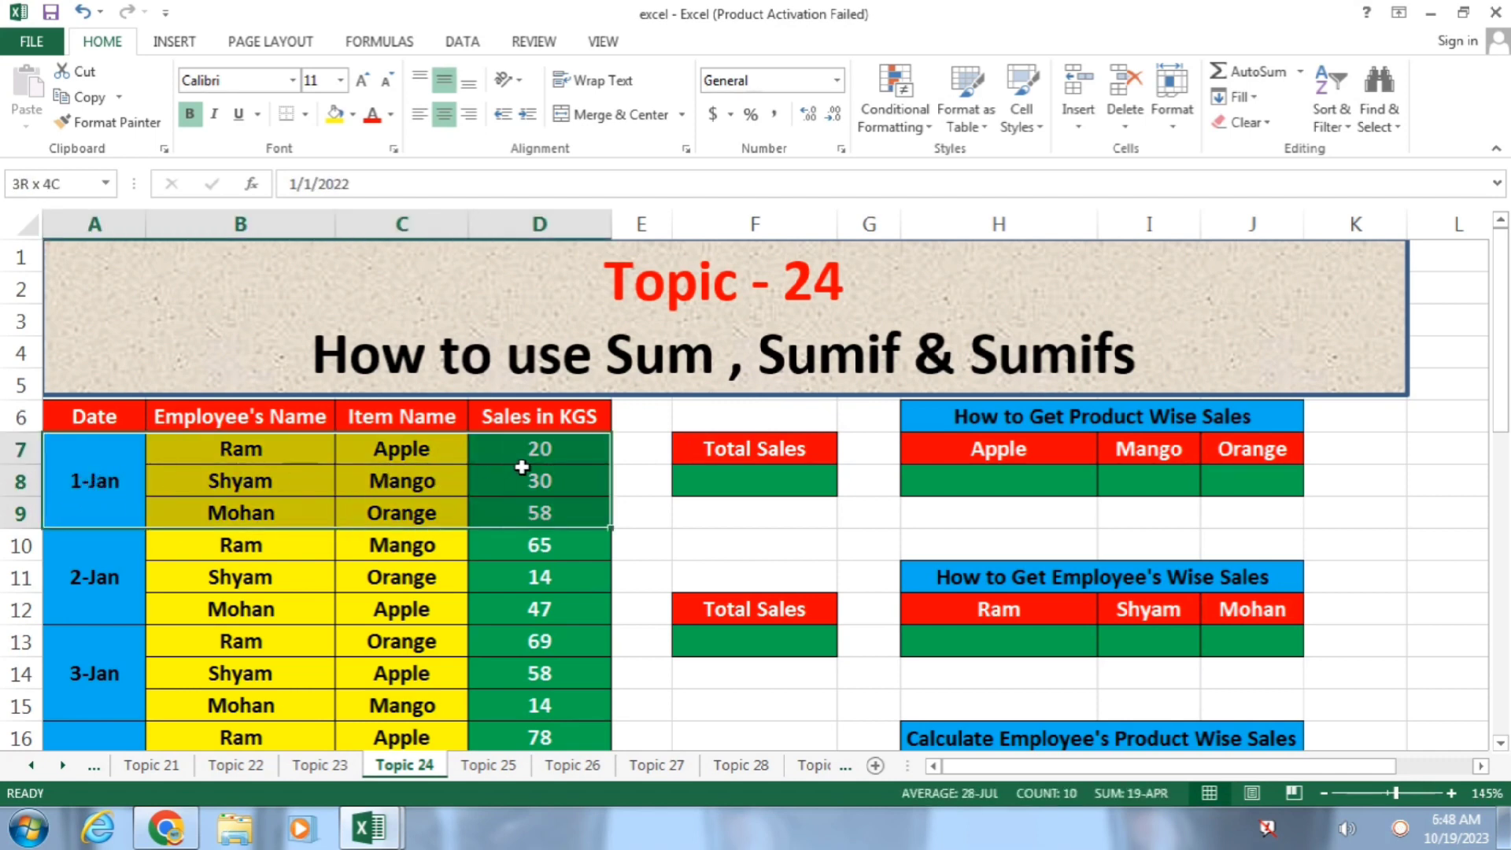
{"action": "left_click", "coordinate": [101, 480]}
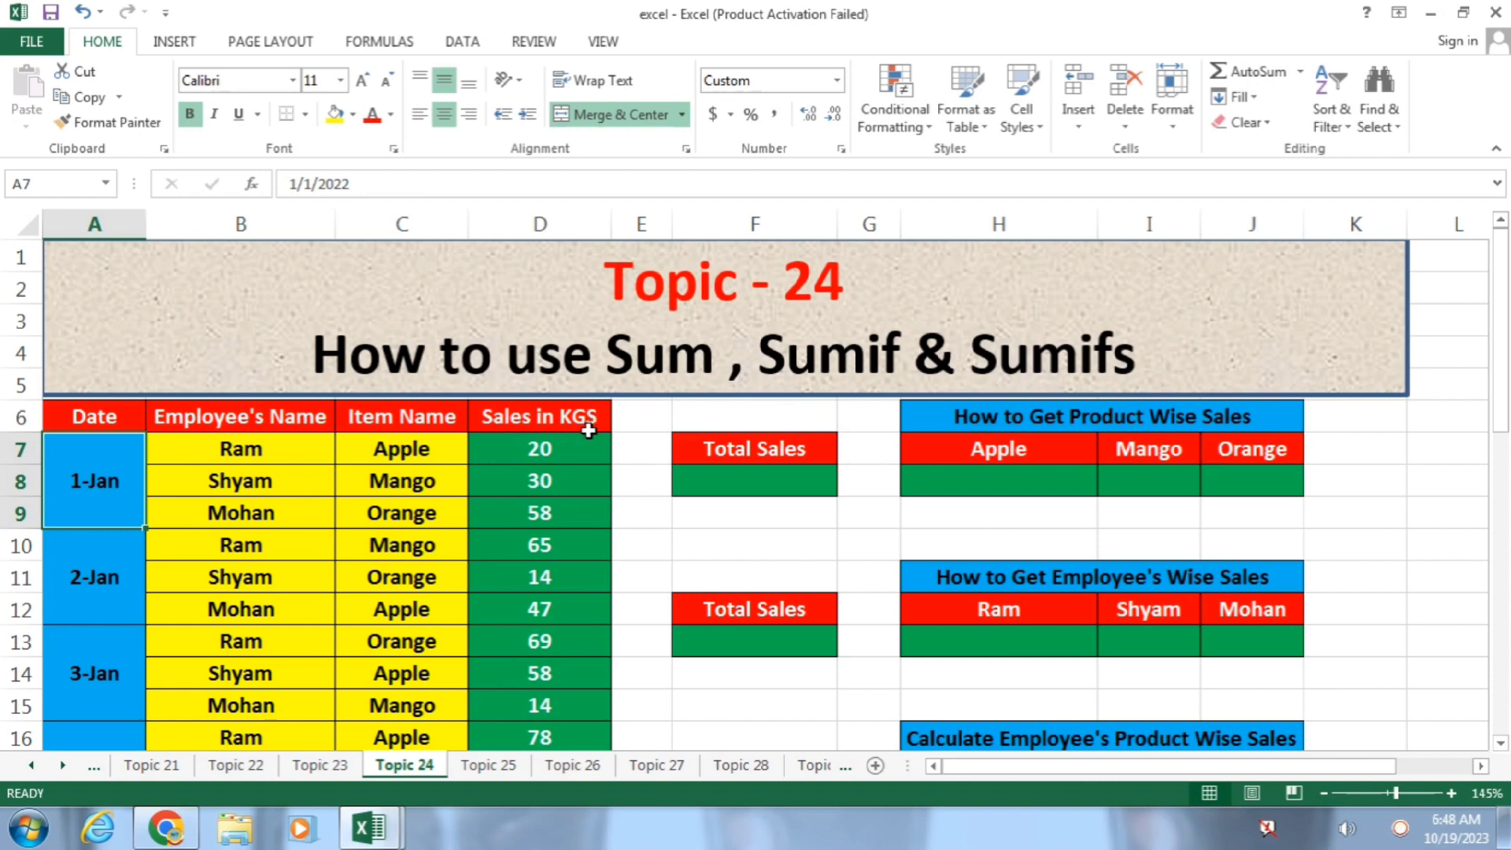
{"action": "left_click", "coordinate": [580, 453]}
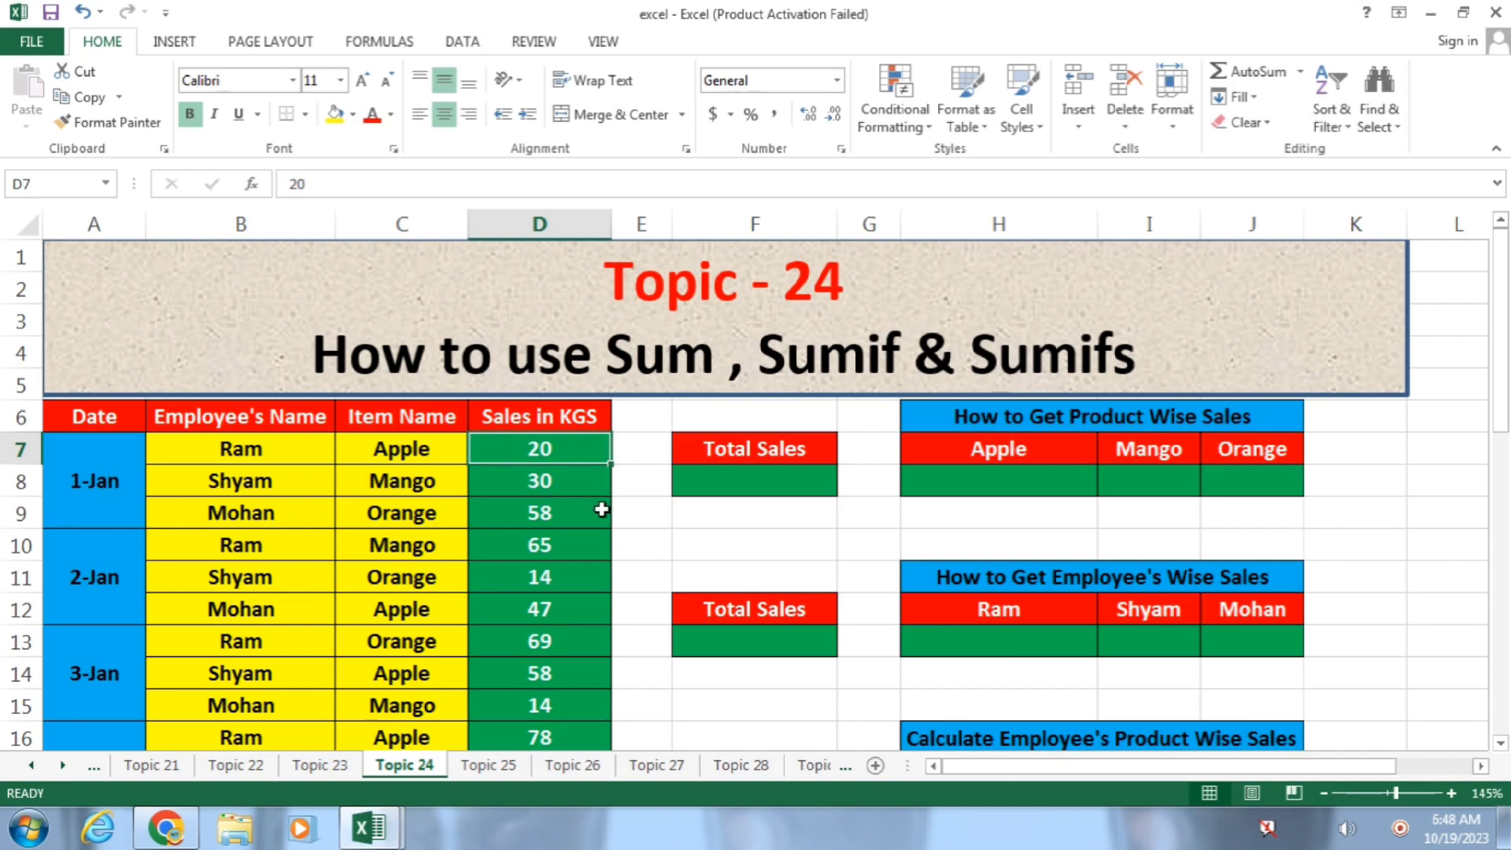
Step: Review the sales records for each date from 1-Jan to 4-Jan, including the Date and Sales in KGS columns
{"action": "left_click_drag", "start_coordinate": [111, 449], "coordinate": [493, 496]}
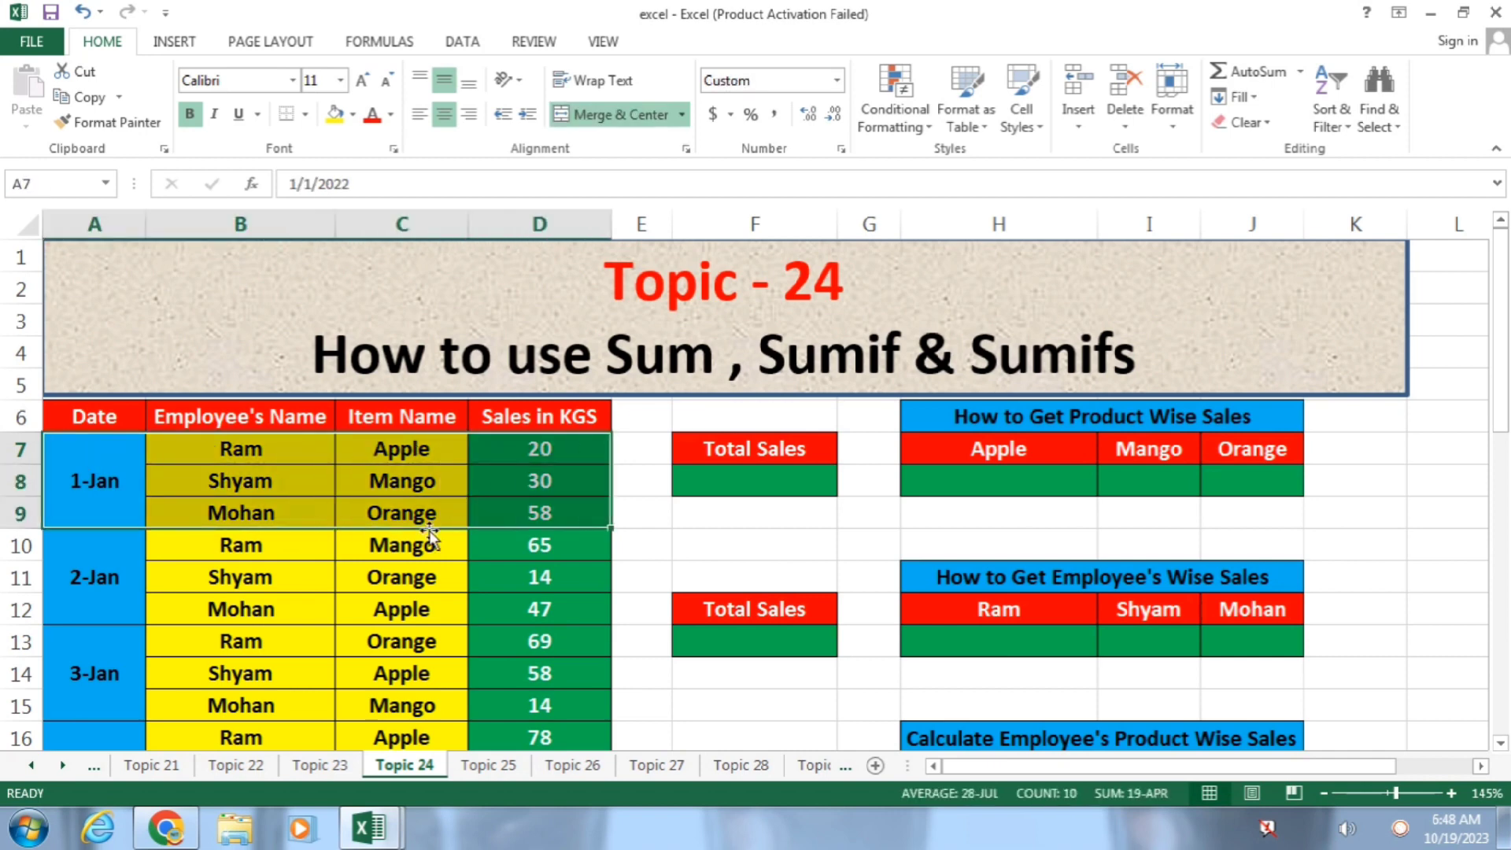
{"action": "left_click_drag", "start_coordinate": [100, 577], "coordinate": [488, 529]}
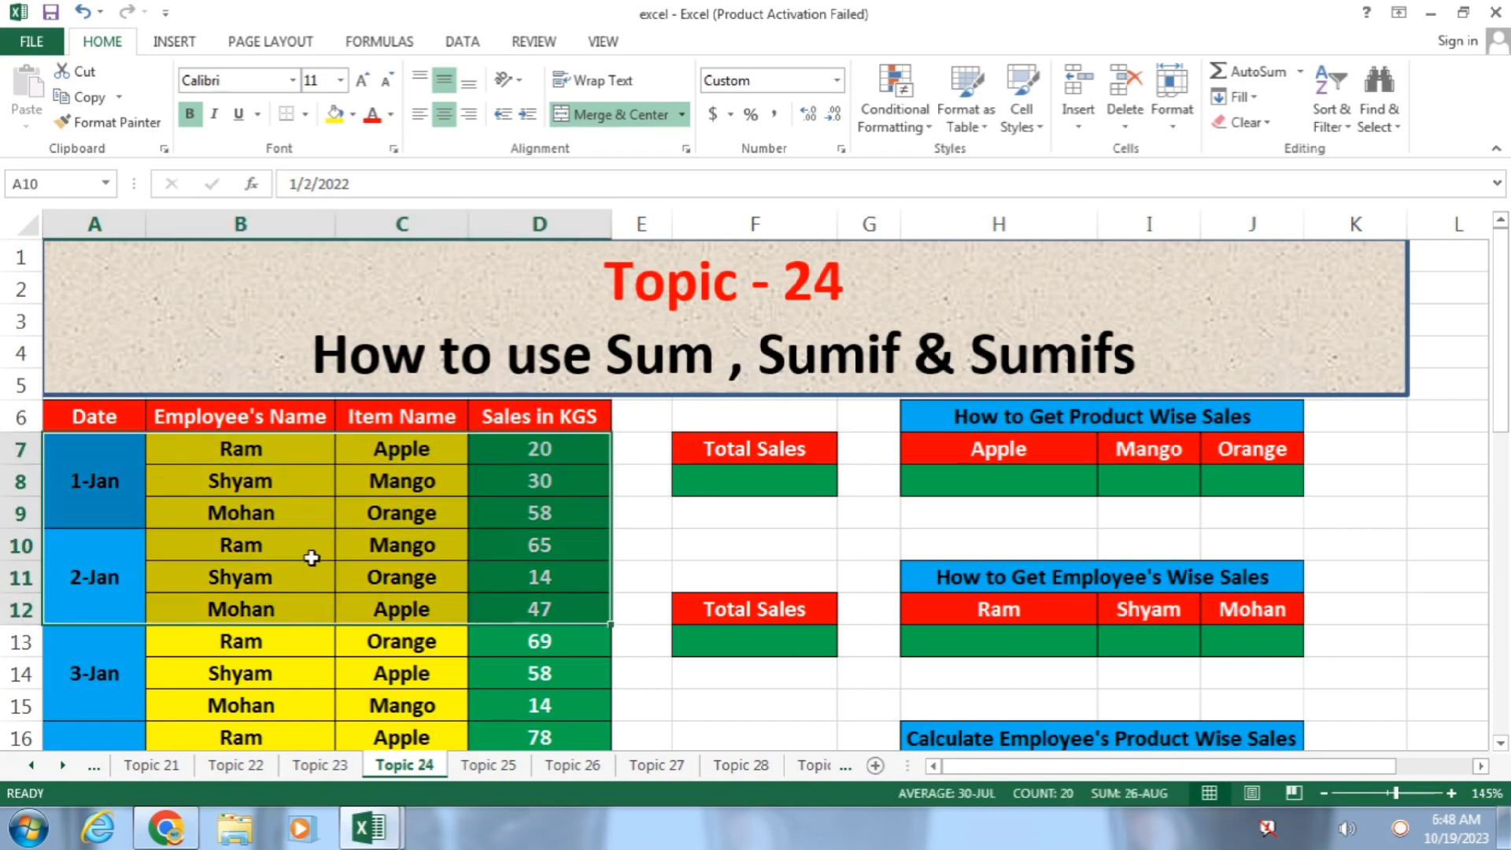
{"action": "scroll", "coordinate": [312, 558], "scroll_direction": "down", "scroll_amount": 1}
{"action": "left_click_drag", "start_coordinate": [108, 561], "coordinate": [489, 540]}
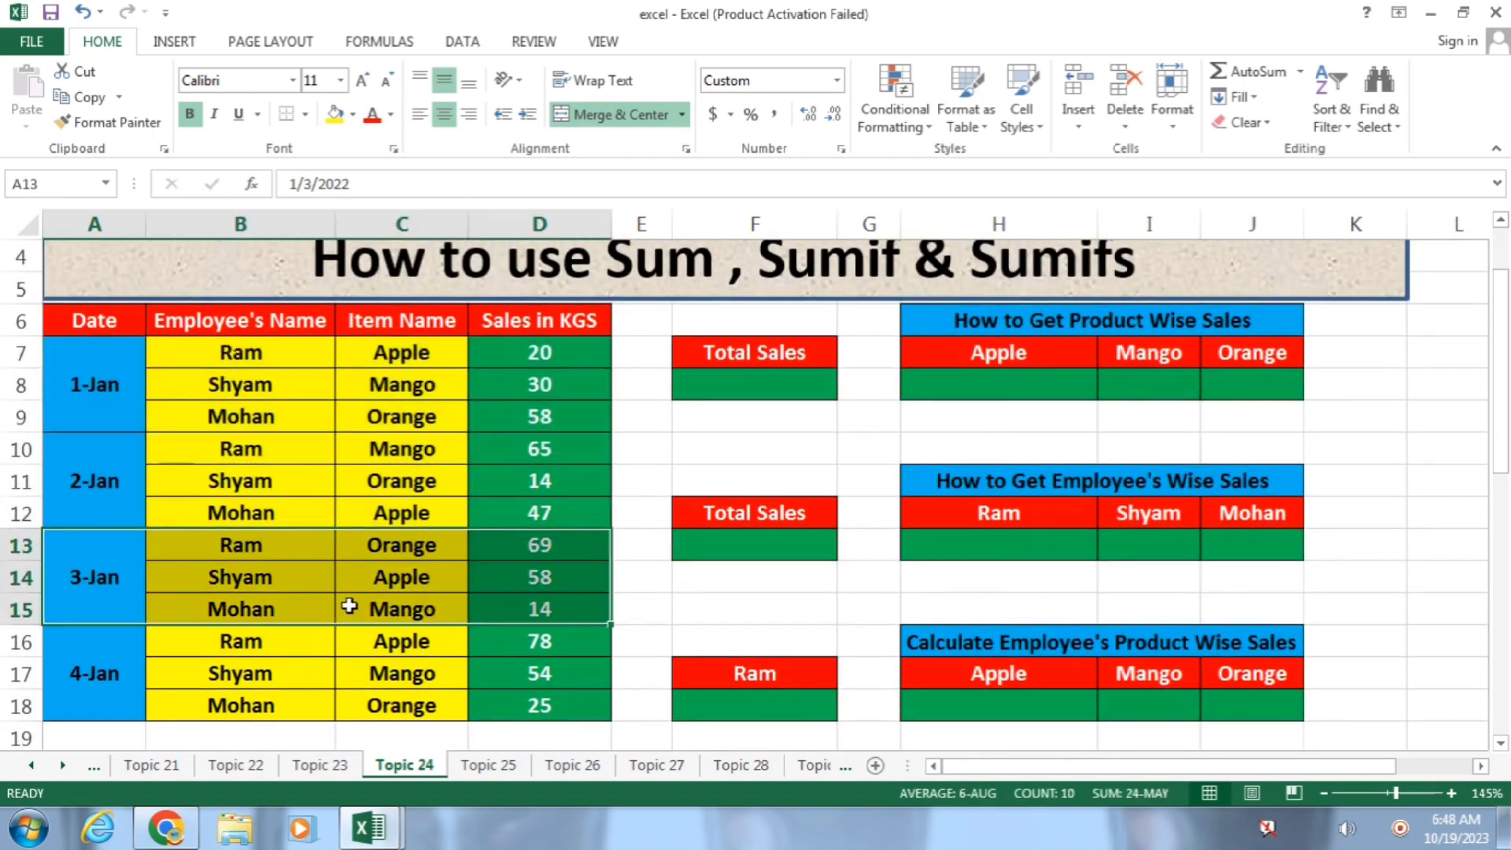
{"action": "left_click_drag", "start_coordinate": [101, 662], "coordinate": [495, 627]}
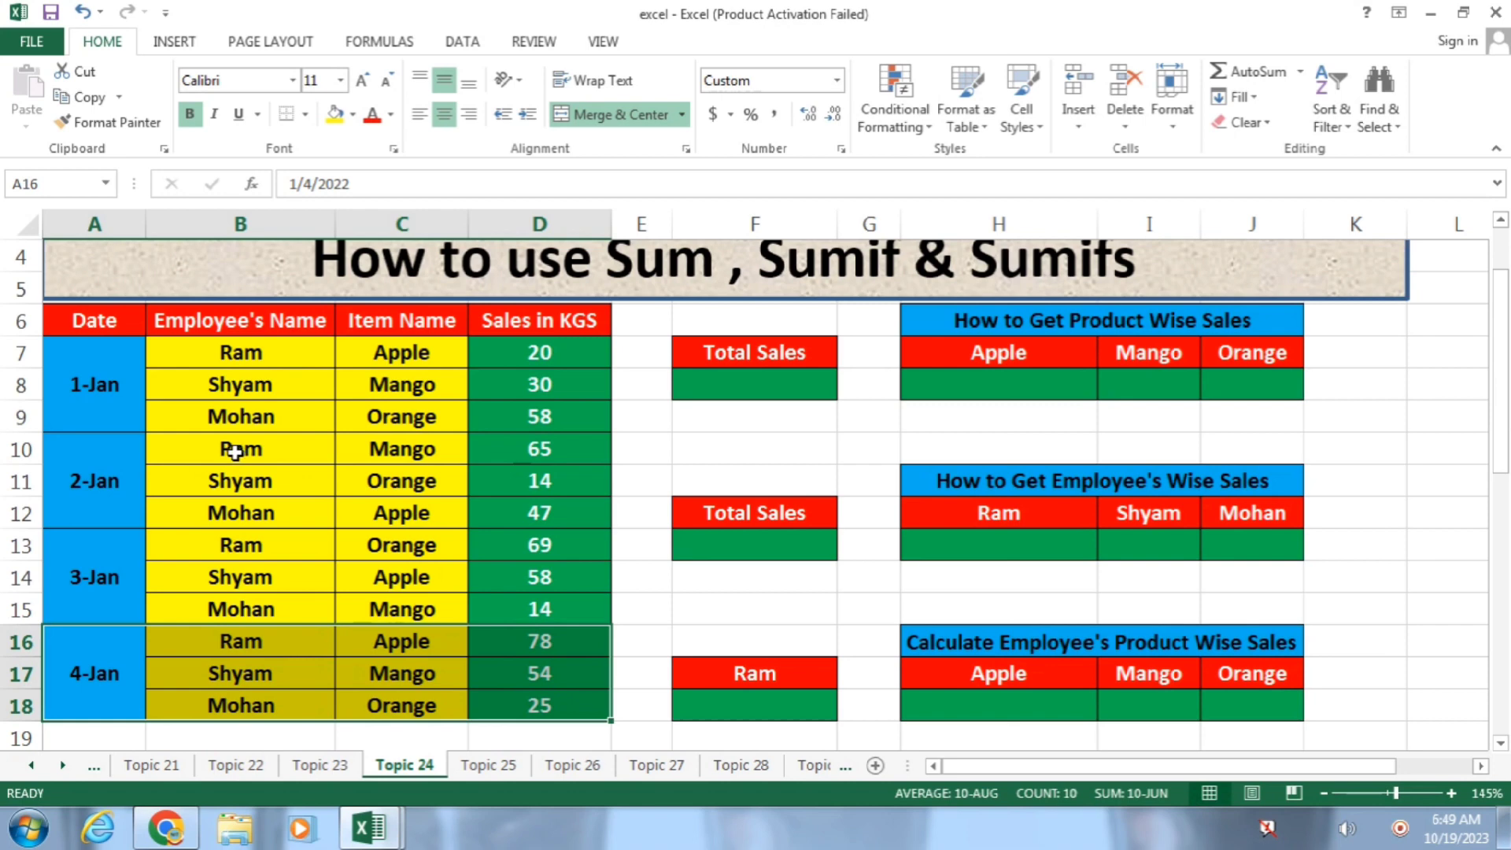
{"action": "left_click", "coordinate": [292, 451]}
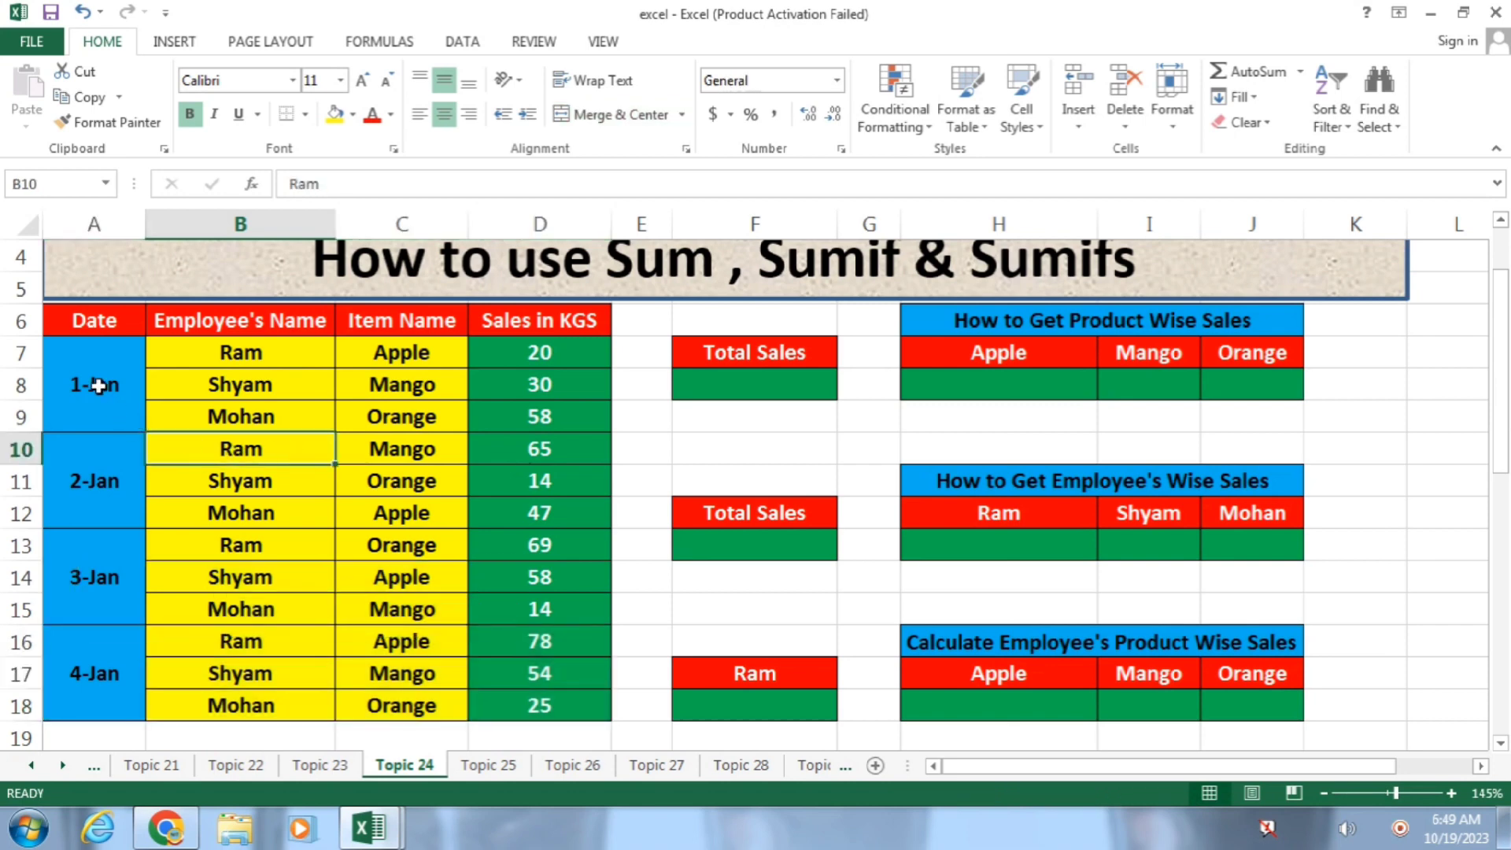
{"action": "left_click_drag", "start_coordinate": [101, 385], "coordinate": [88, 636]}
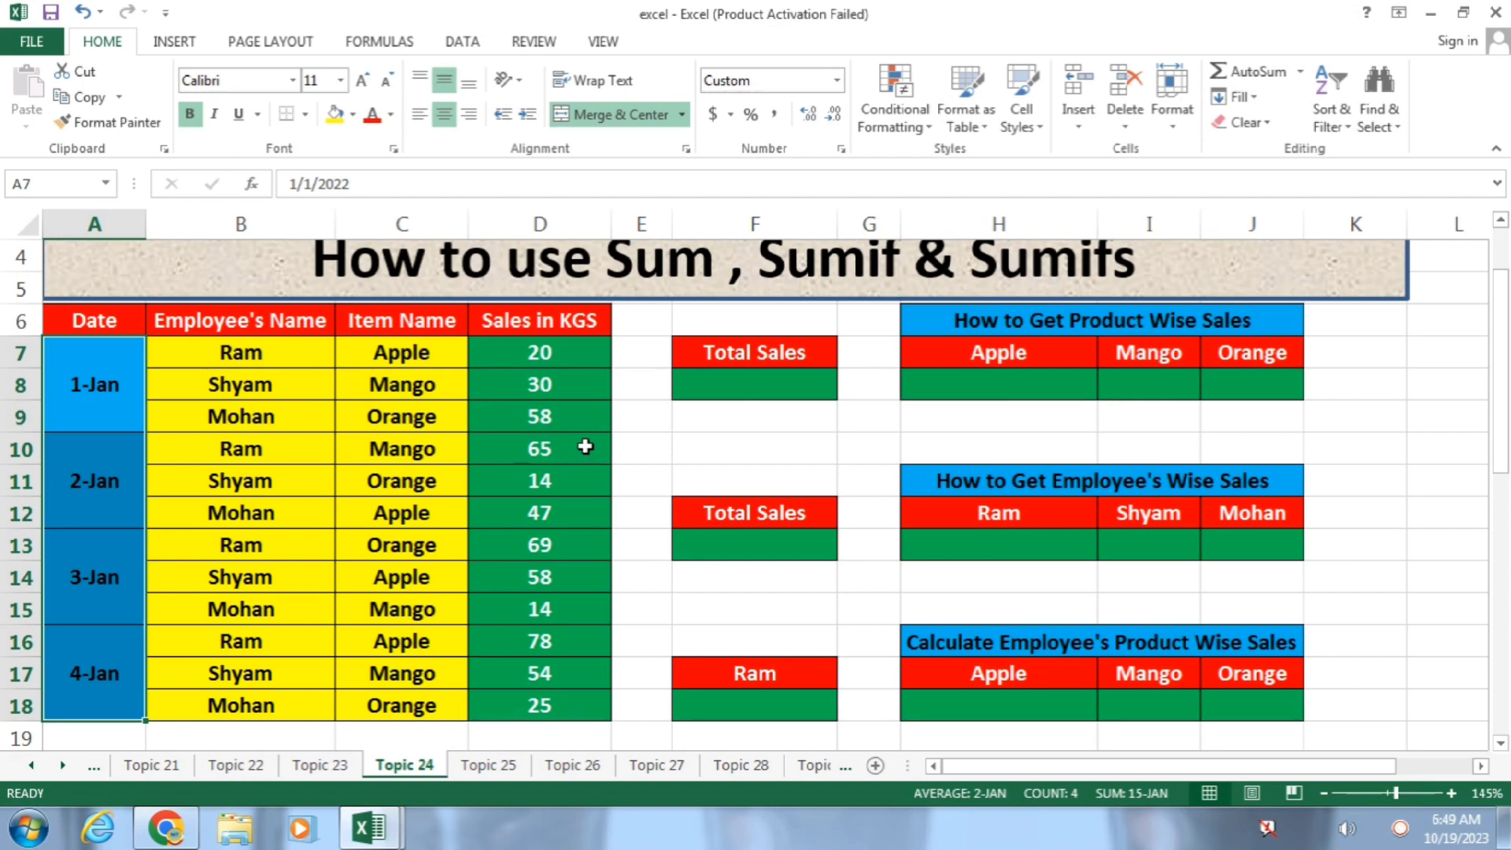
{"action": "left_click_drag", "start_coordinate": [543, 356], "coordinate": [540, 675]}
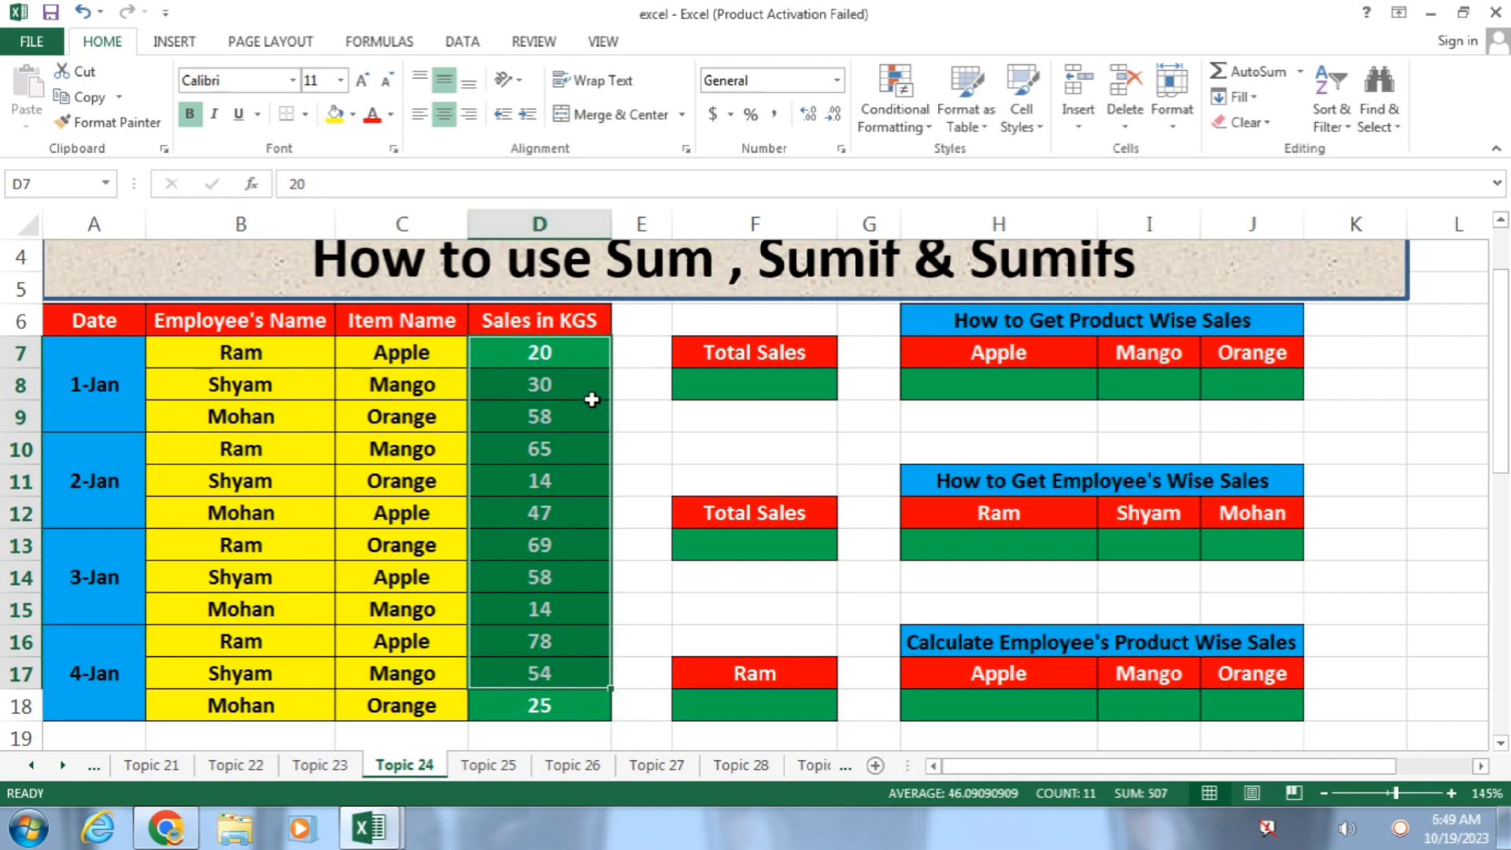
Step: Calculate the total sales in cell F8 with the formula =SUM(D7:D18)
{"action": "left_click", "coordinate": [769, 391]}
{"action": "type", "text": "="}
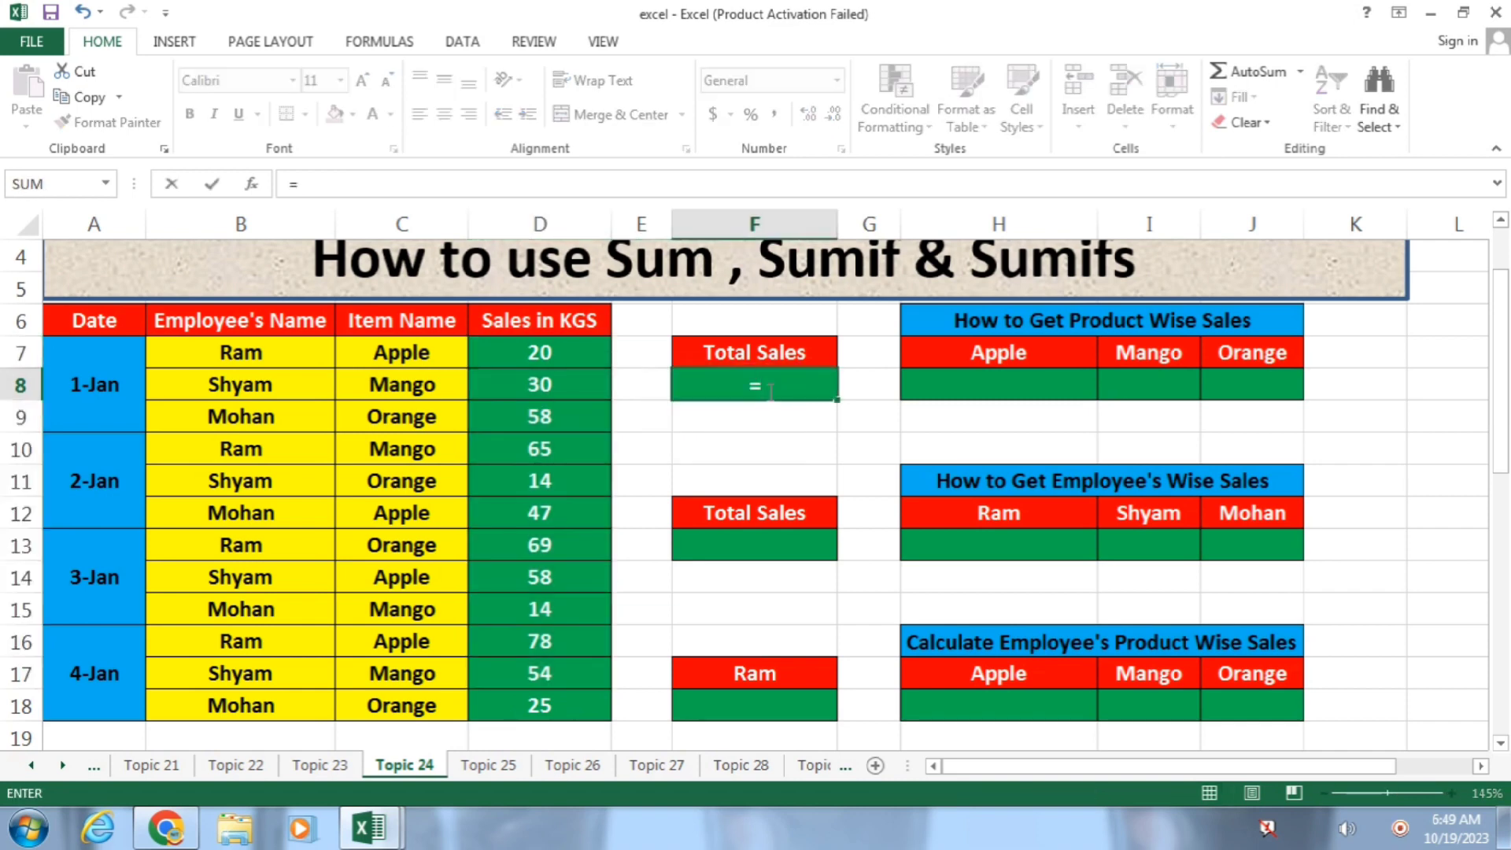
{"action": "type", "text": "sum("}
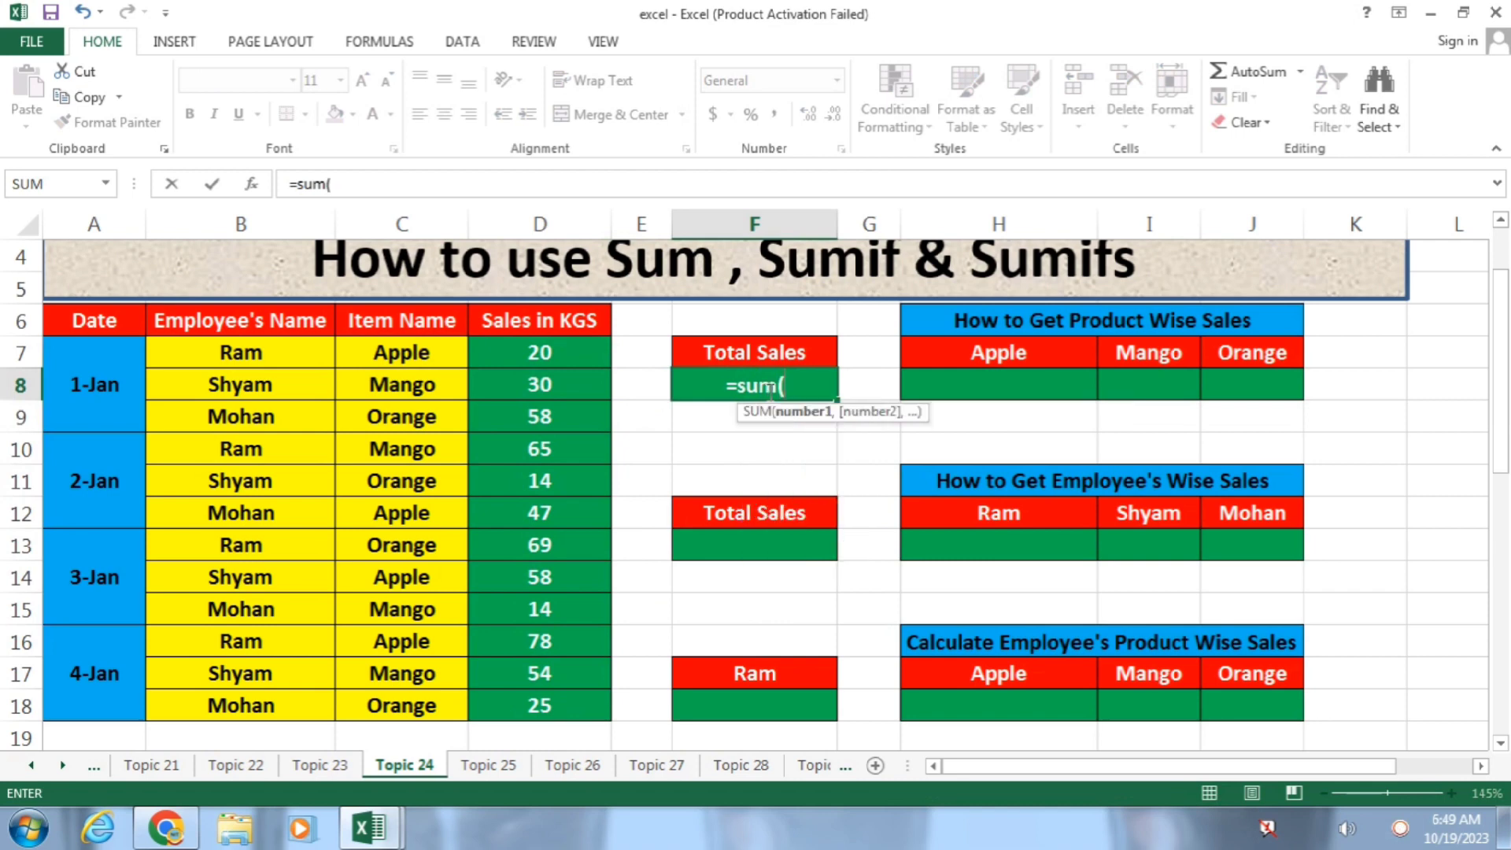
{"action": "left_click_drag", "start_coordinate": [553, 491], "coordinate": [551, 711]}
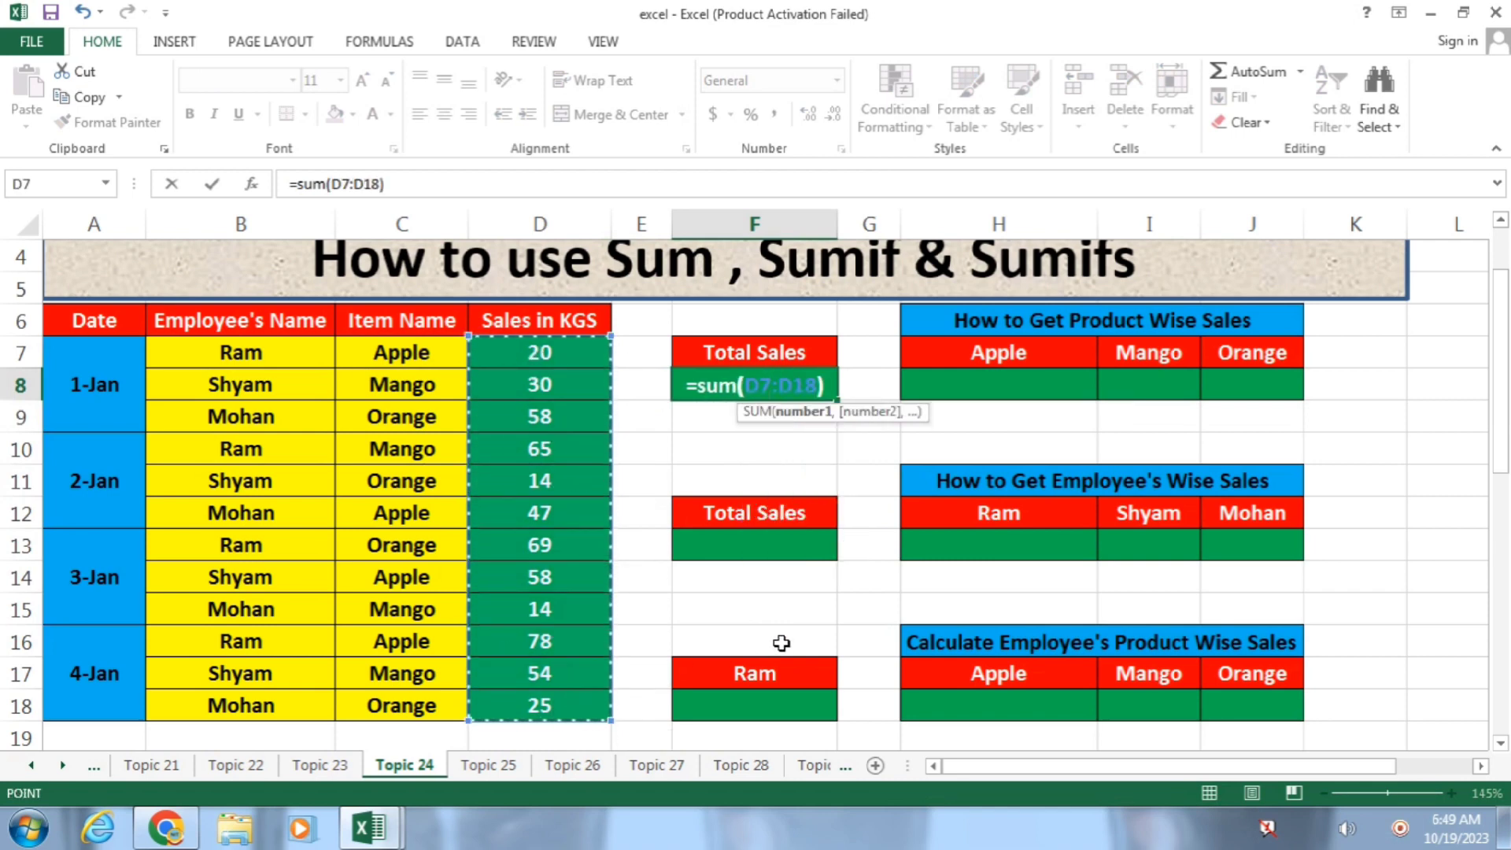
{"action": "key", "text": "Return"}
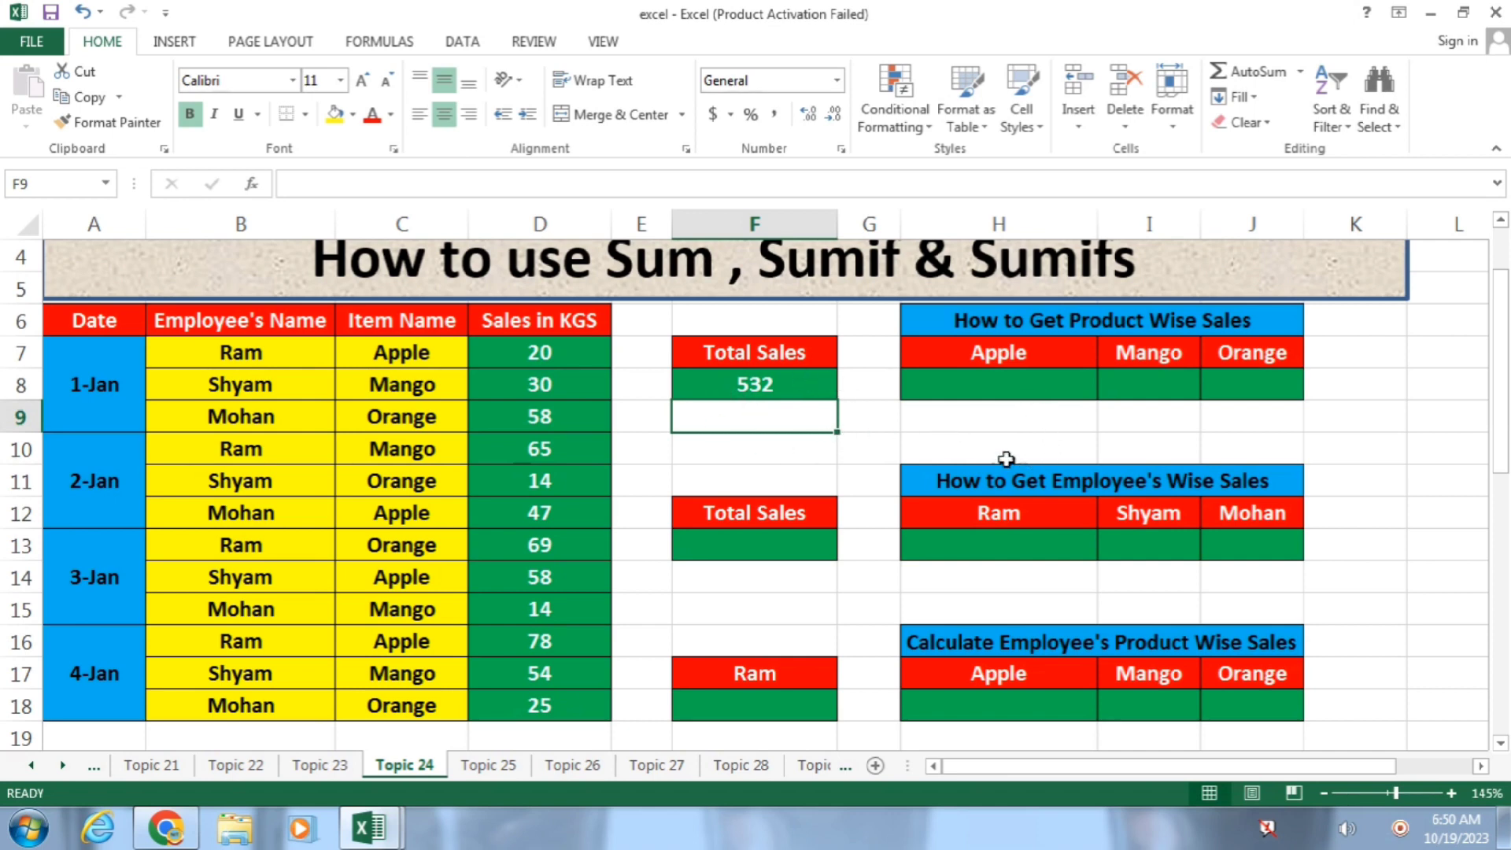
Step: Calculate the Apple sales in cell H8 by adding its individual sales cells with =D7+D12+D14+D16
{"action": "left_click", "coordinate": [988, 390]}
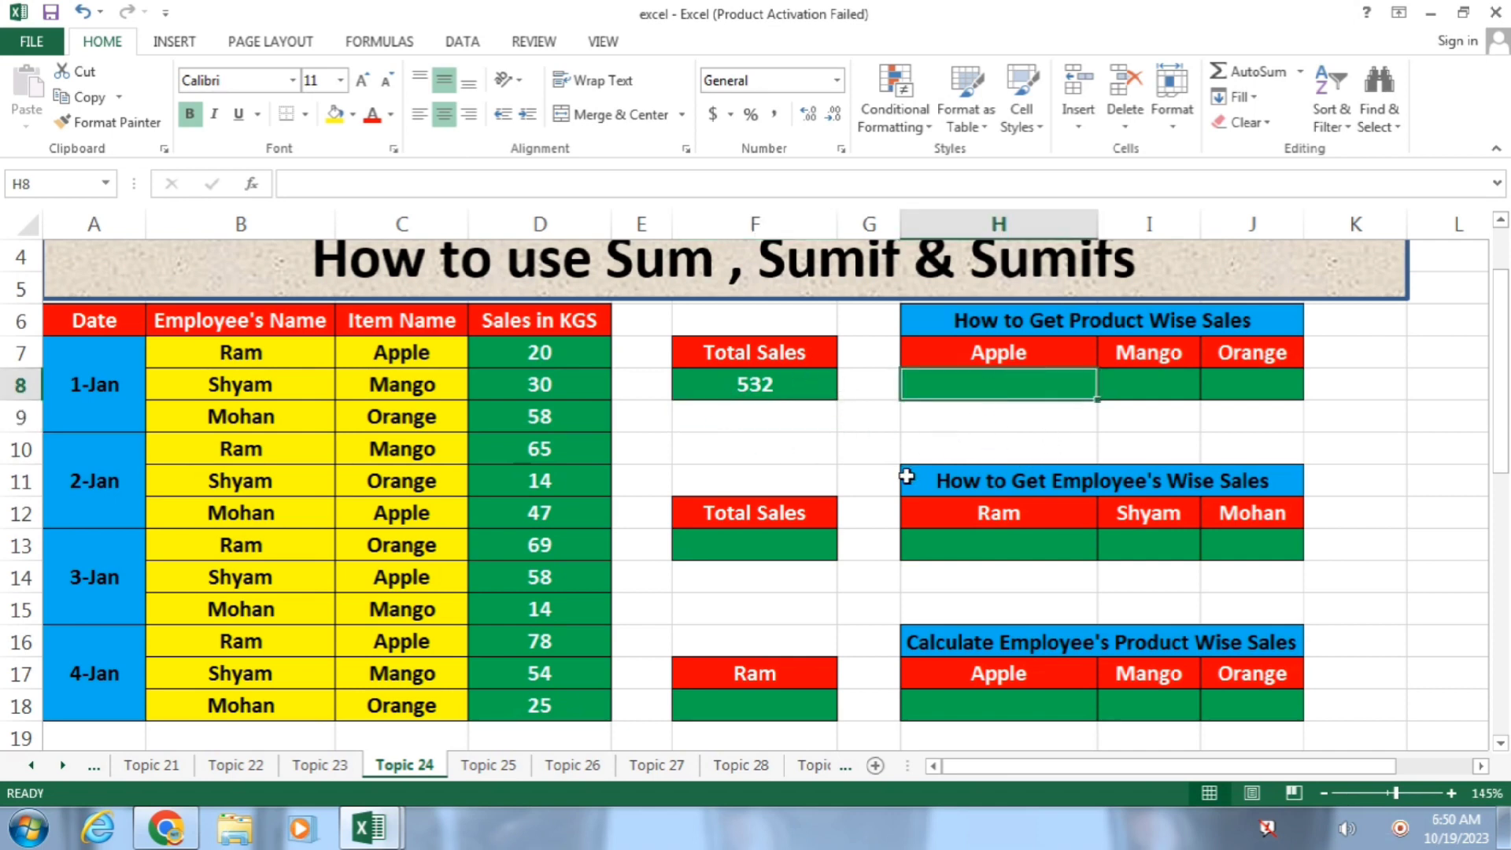
{"action": "left_click", "coordinate": [1154, 384]}
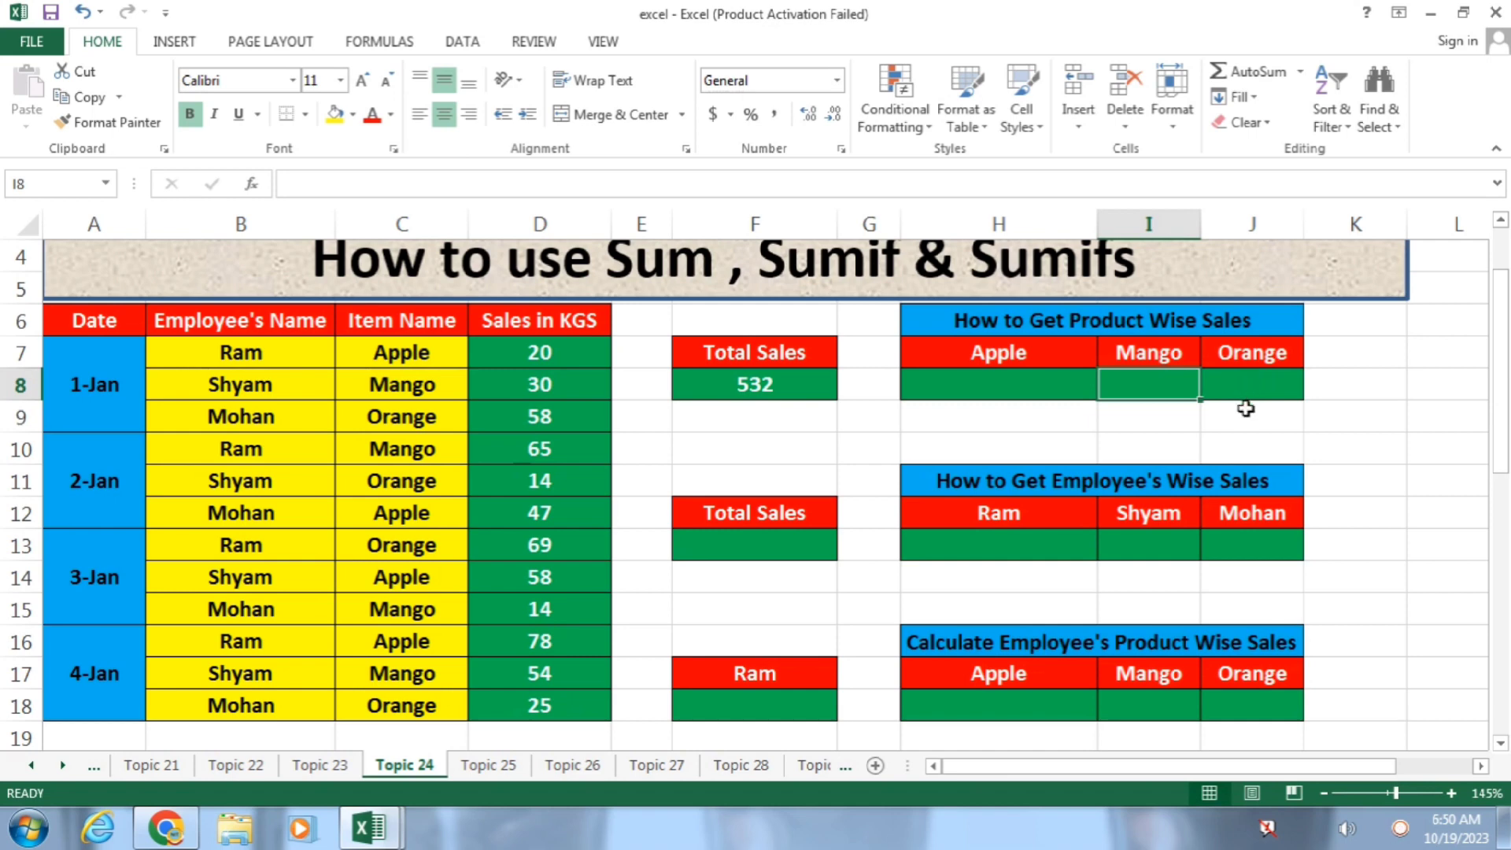
{"action": "left_click", "coordinate": [982, 390]}
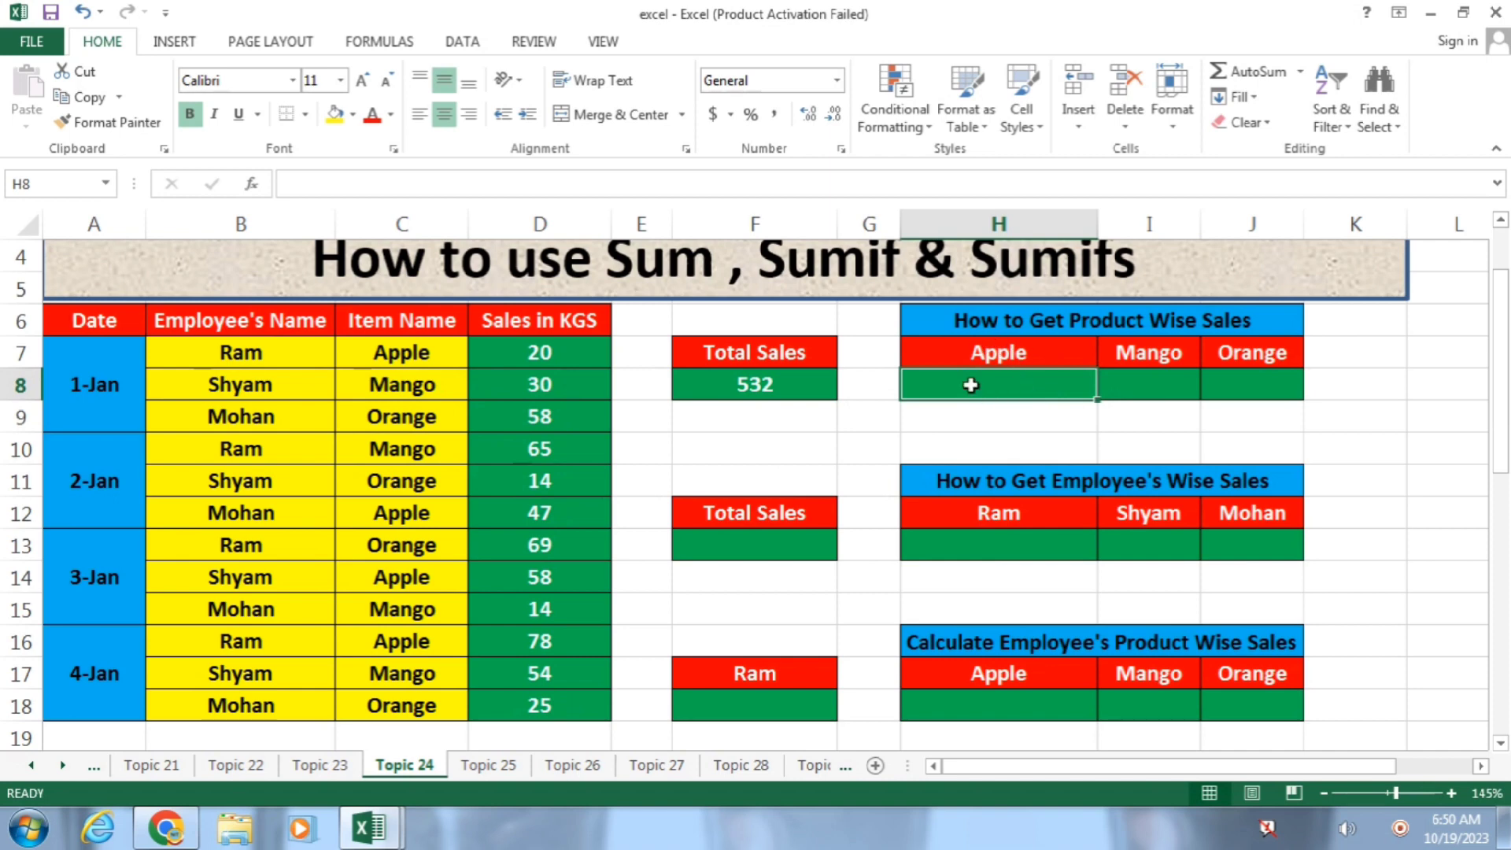
{"action": "type", "text": "="}
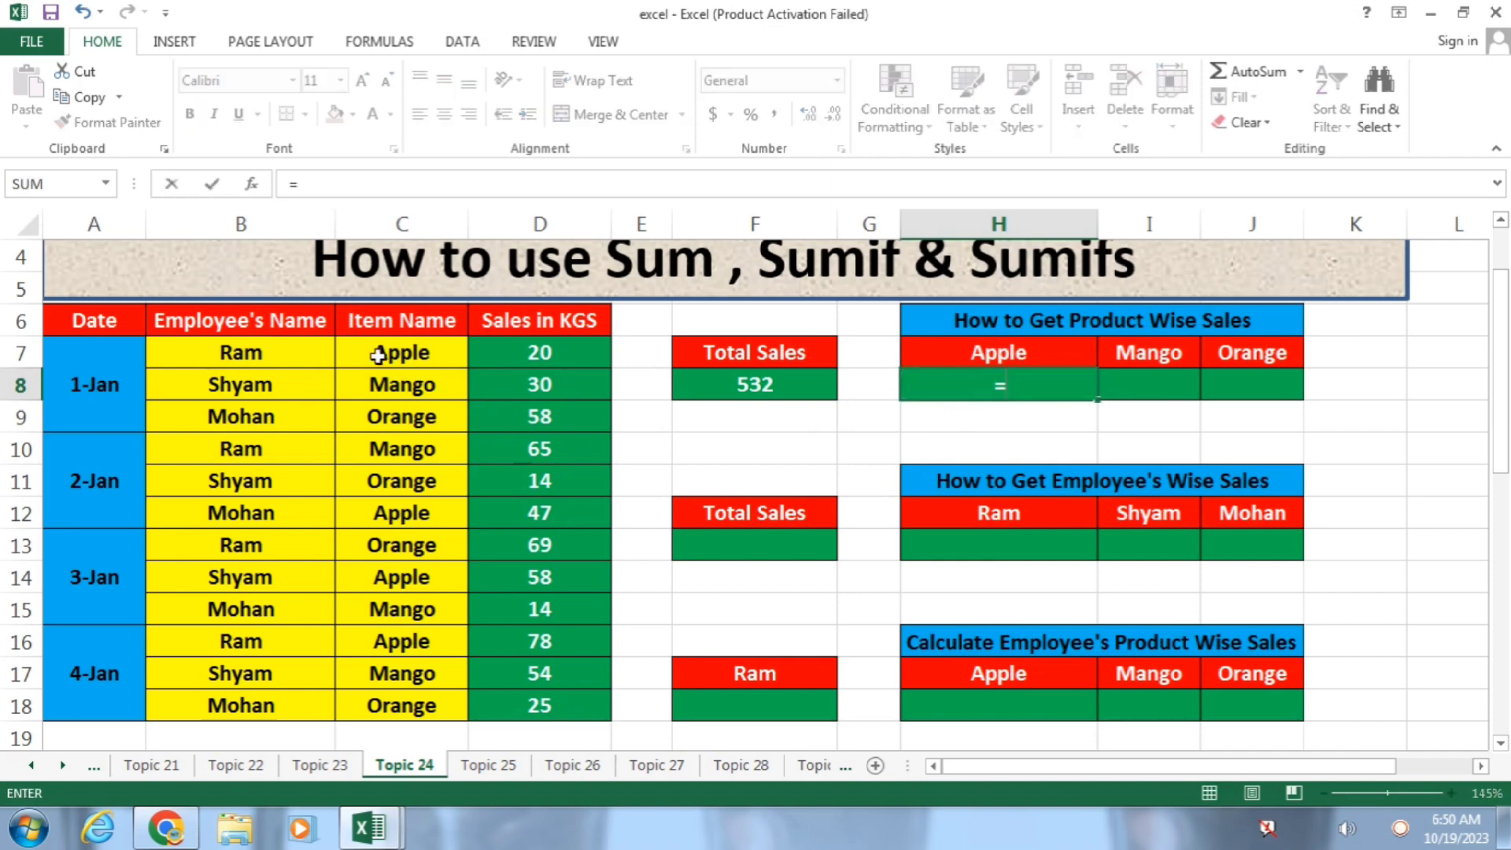
{"action": "left_click", "coordinate": [532, 358]}
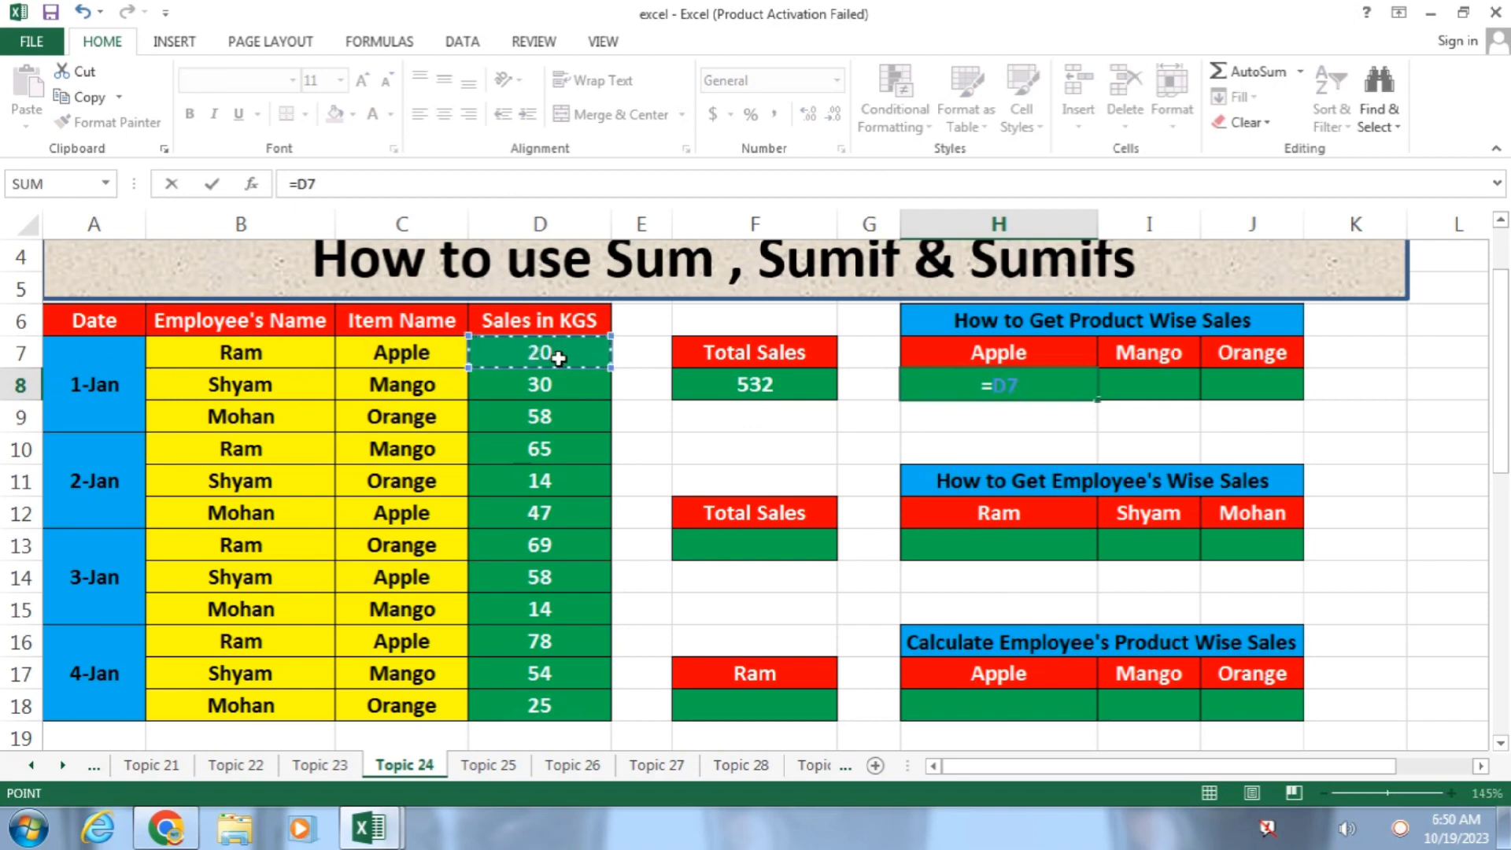
{"action": "type", "text": "+"}
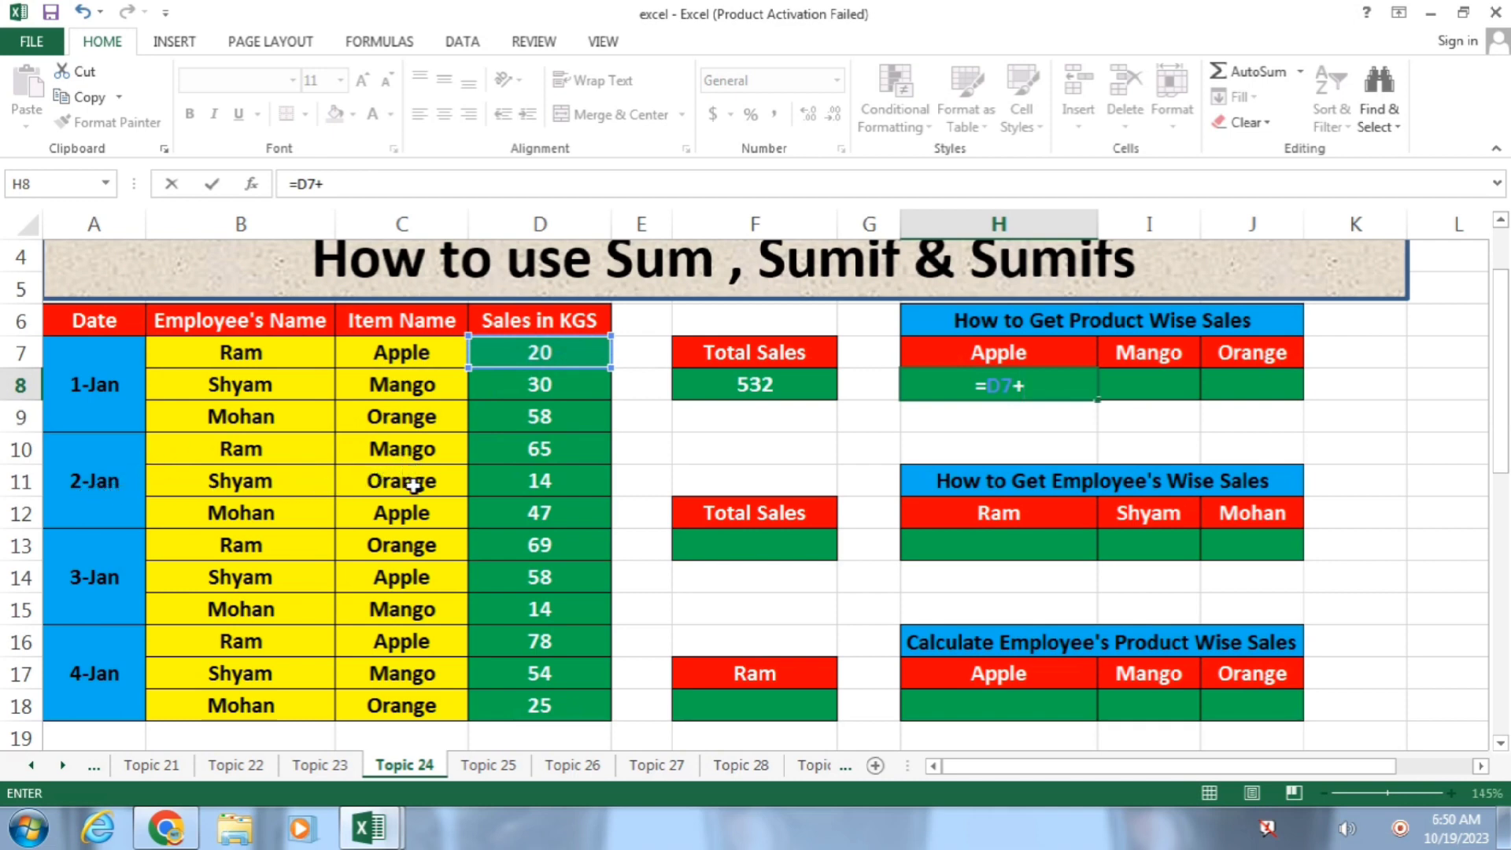
{"action": "left_click", "coordinate": [561, 518]}
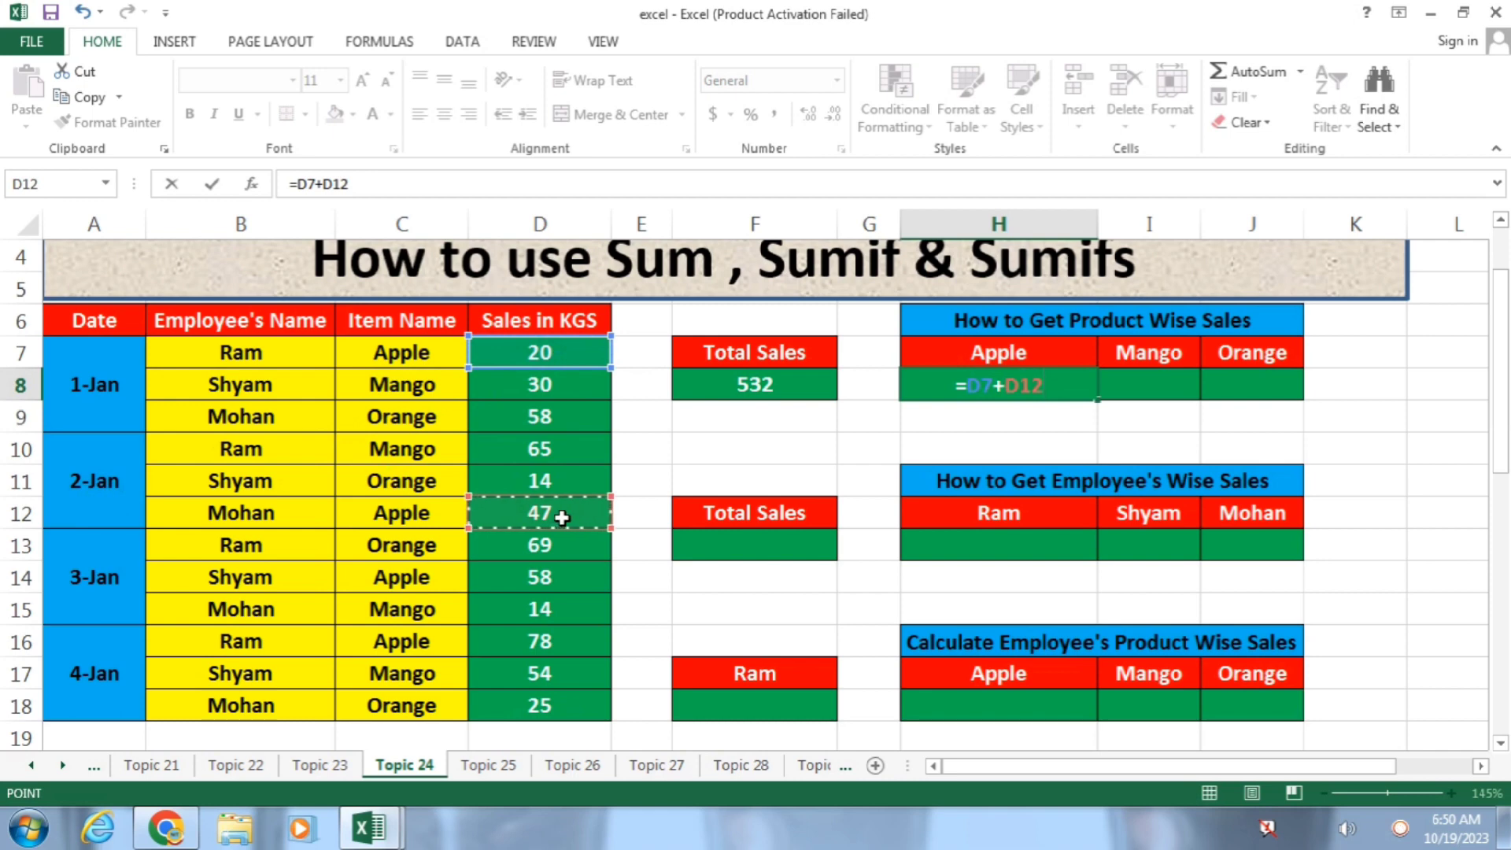
{"action": "type", "text": "+"}
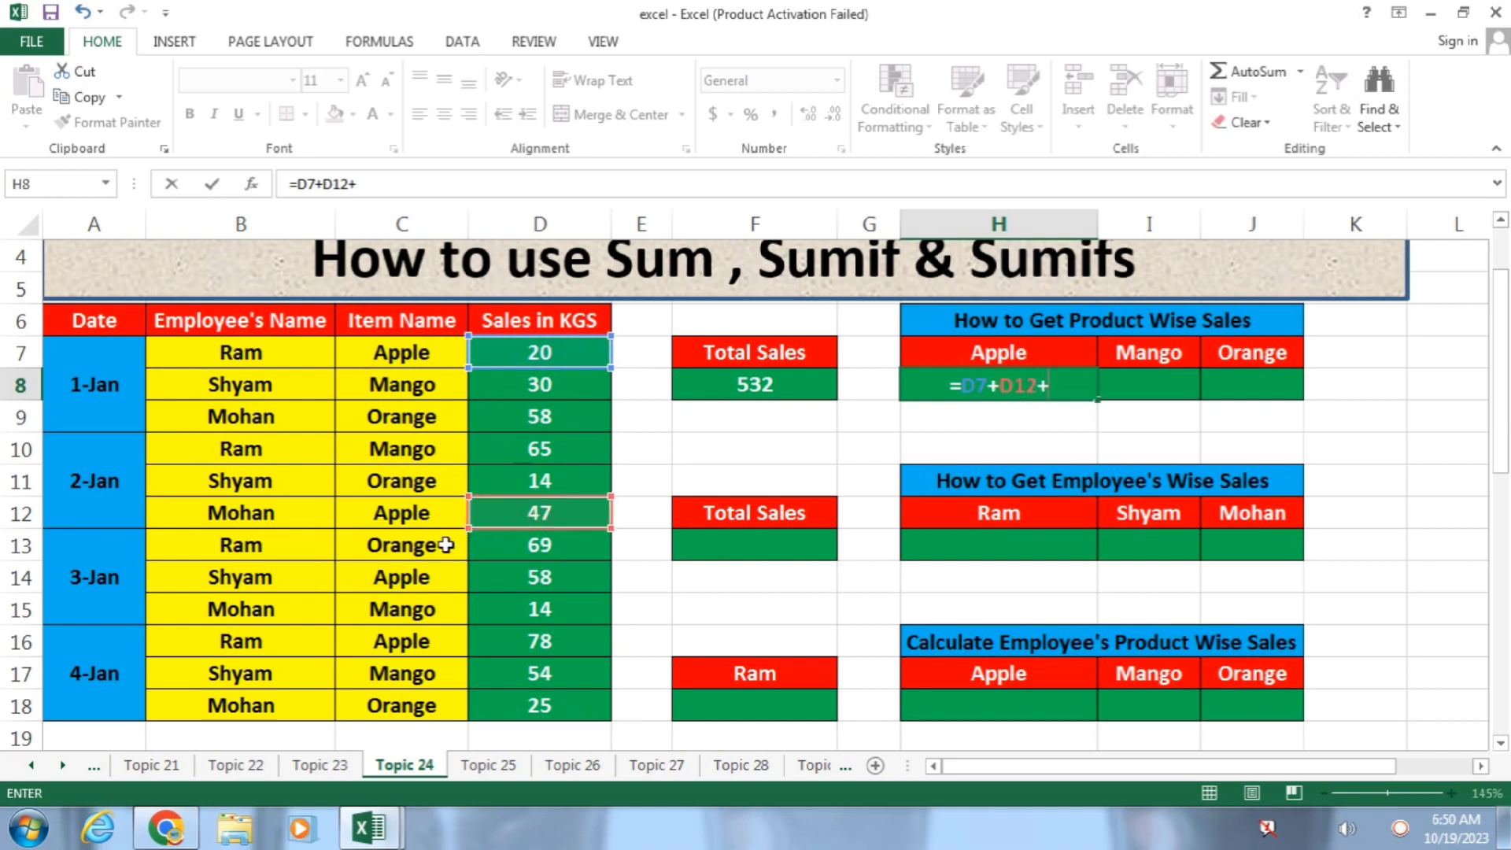
{"action": "left_click", "coordinate": [525, 583]}
{"action": "type", "text": "+"}
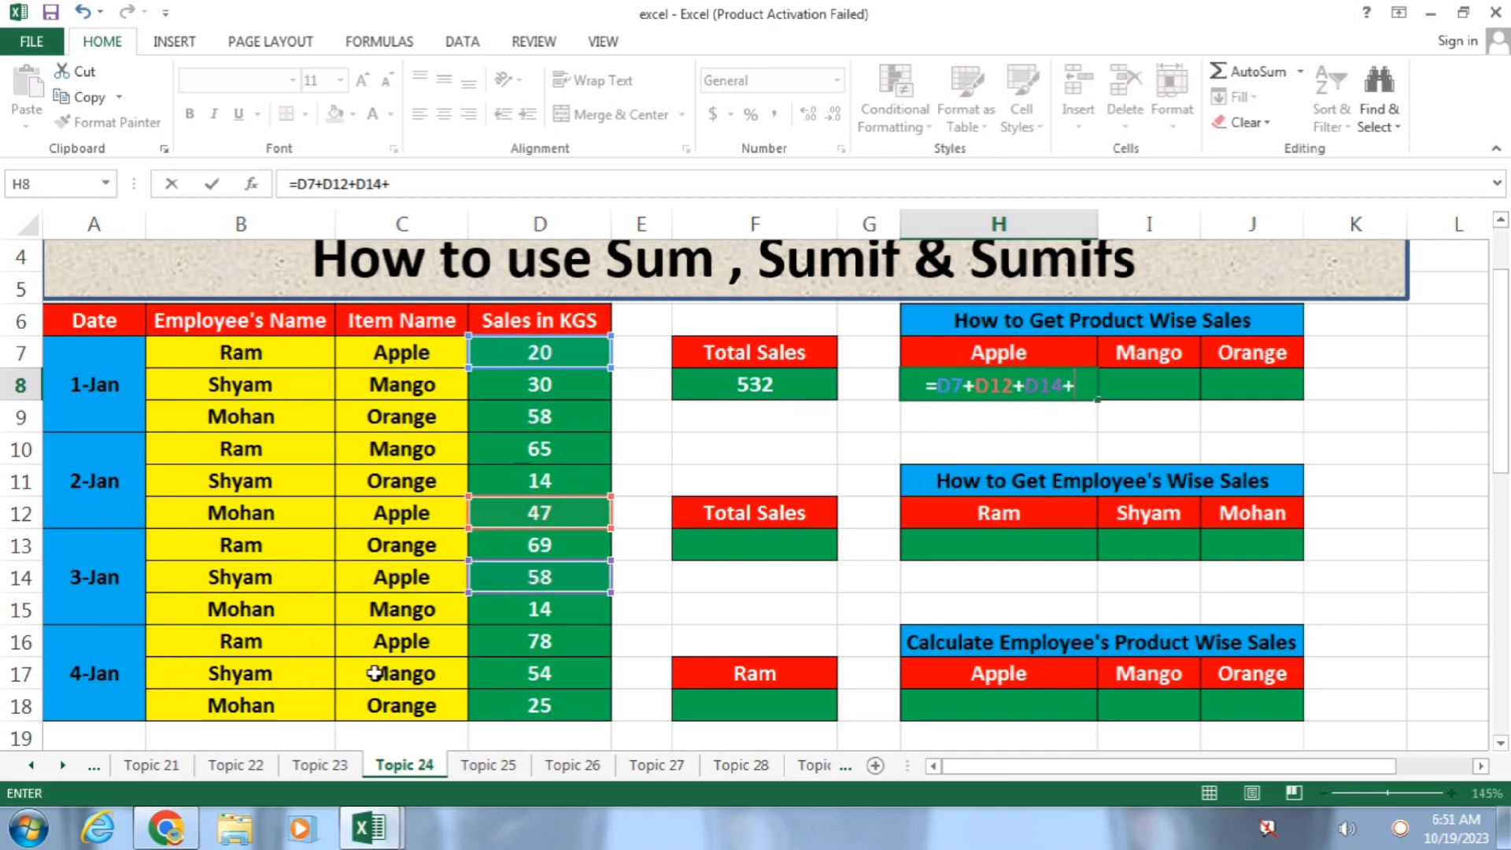
{"action": "left_click", "coordinate": [531, 647]}
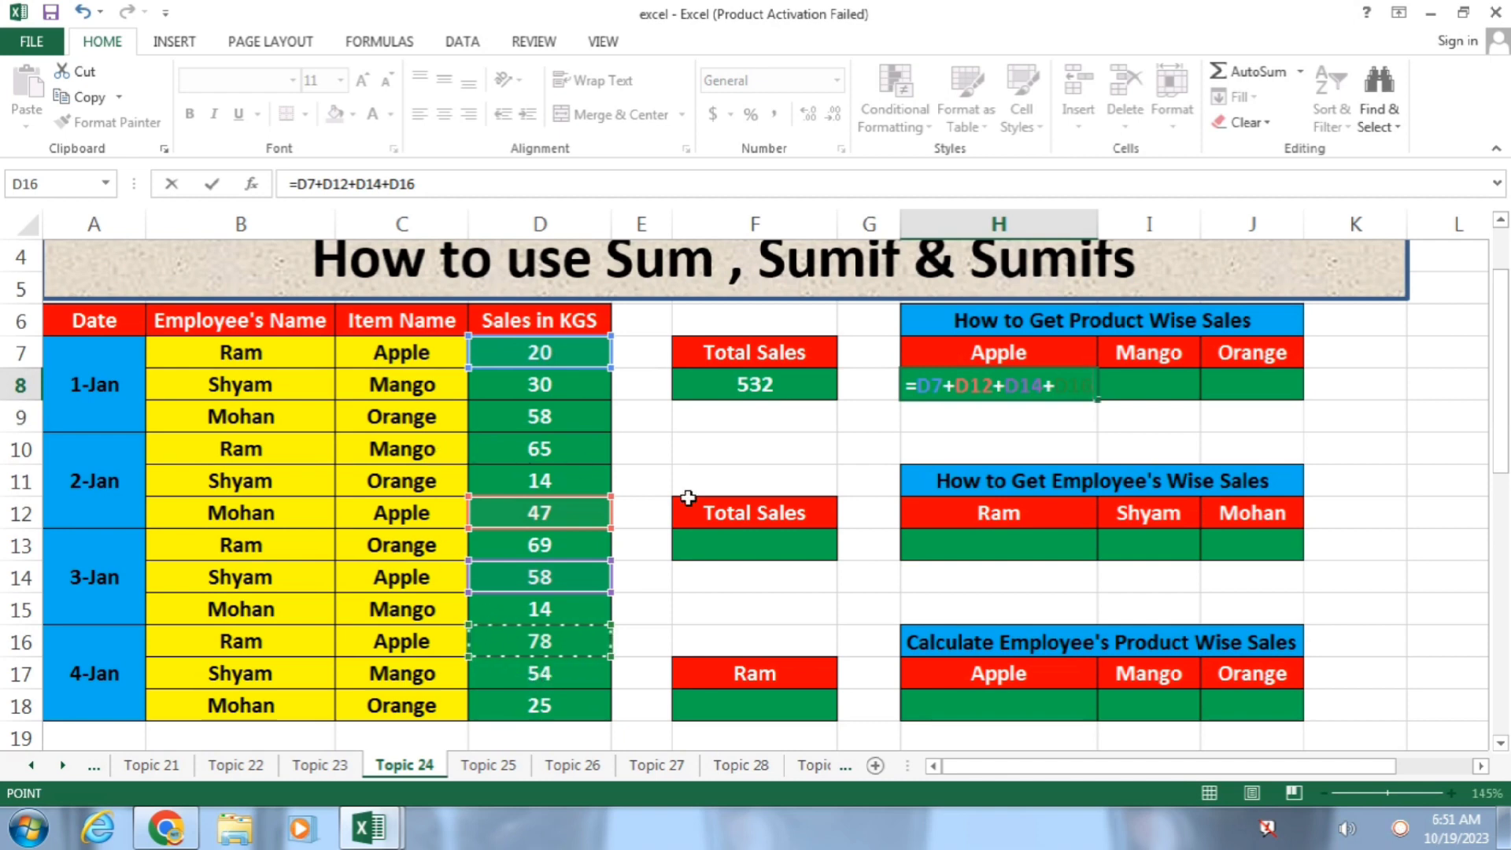
{"action": "key", "text": "Return"}
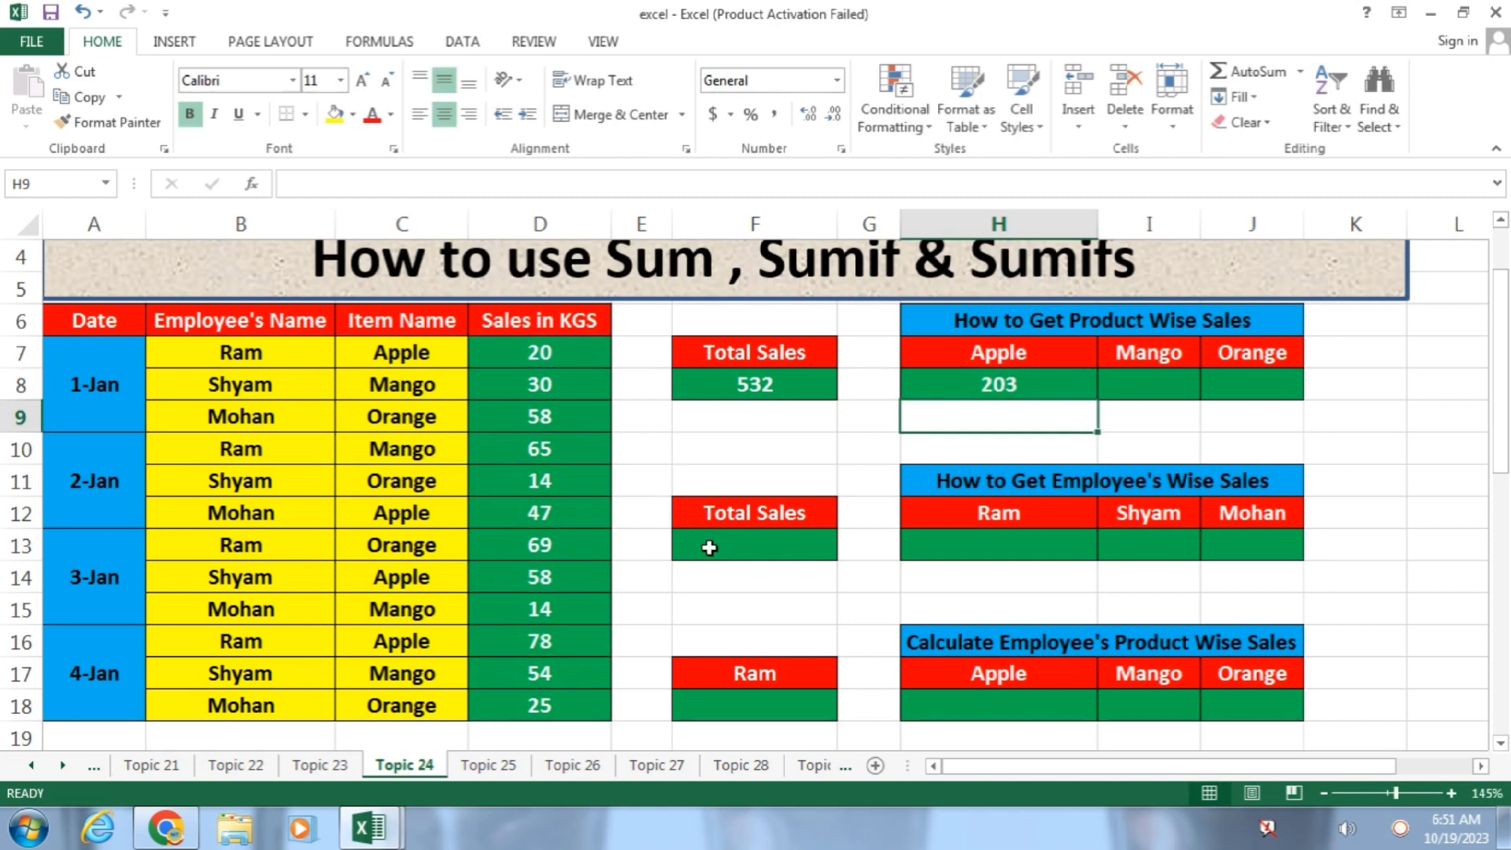
Step: Calculate the Mango sales in cell I8 by adding its individual sales cells with =D8+D10+D15+D17
{"action": "left_click", "coordinate": [1138, 397]}
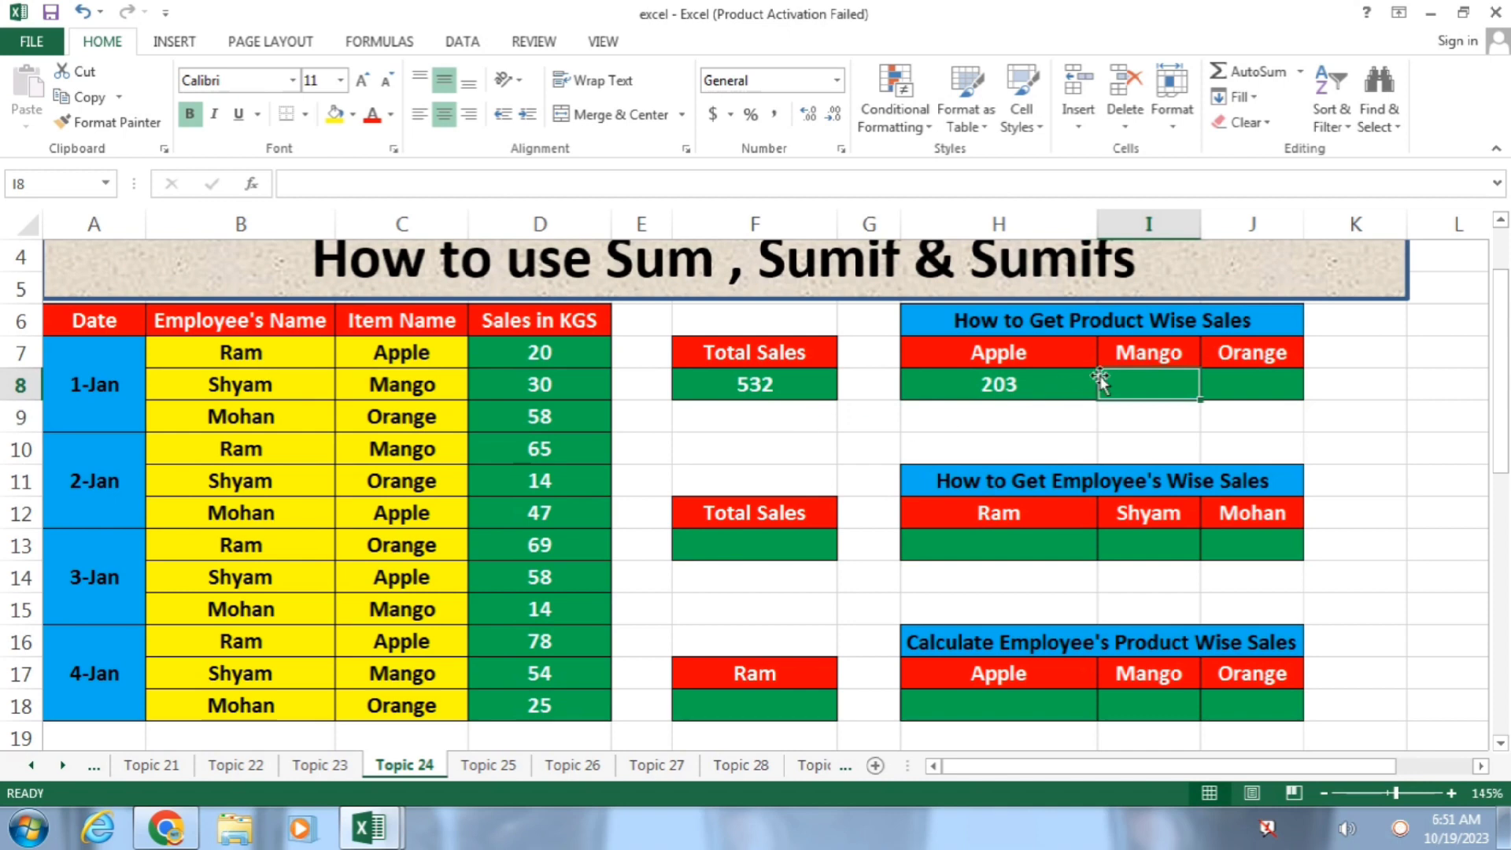
{"action": "type", "text": "="}
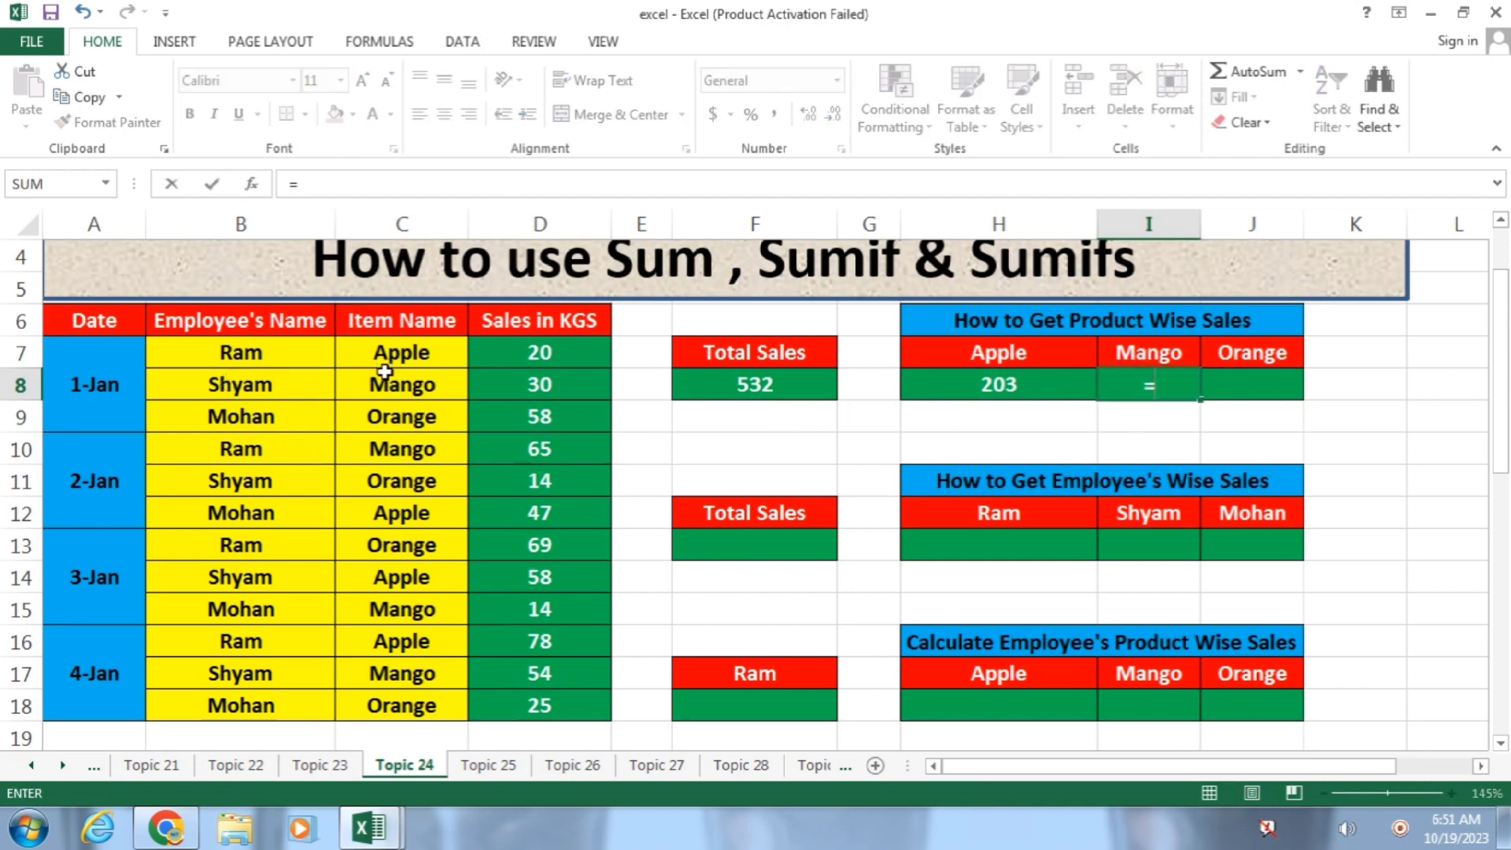
{"action": "left_click", "coordinate": [528, 389]}
{"action": "type", "text": "+"}
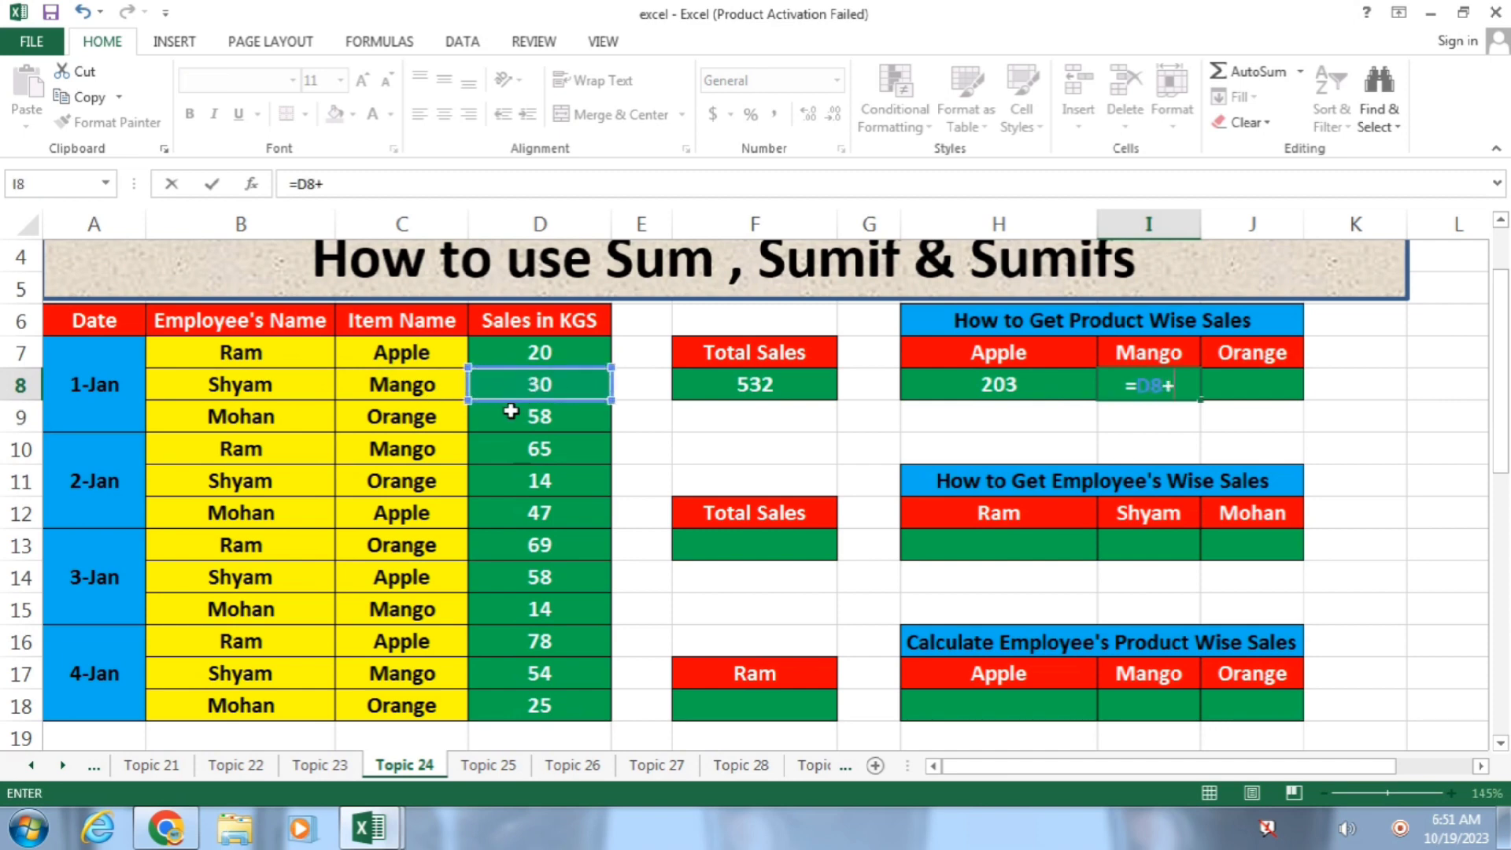
{"action": "left_click", "coordinate": [520, 456]}
{"action": "type", "text": "+"}
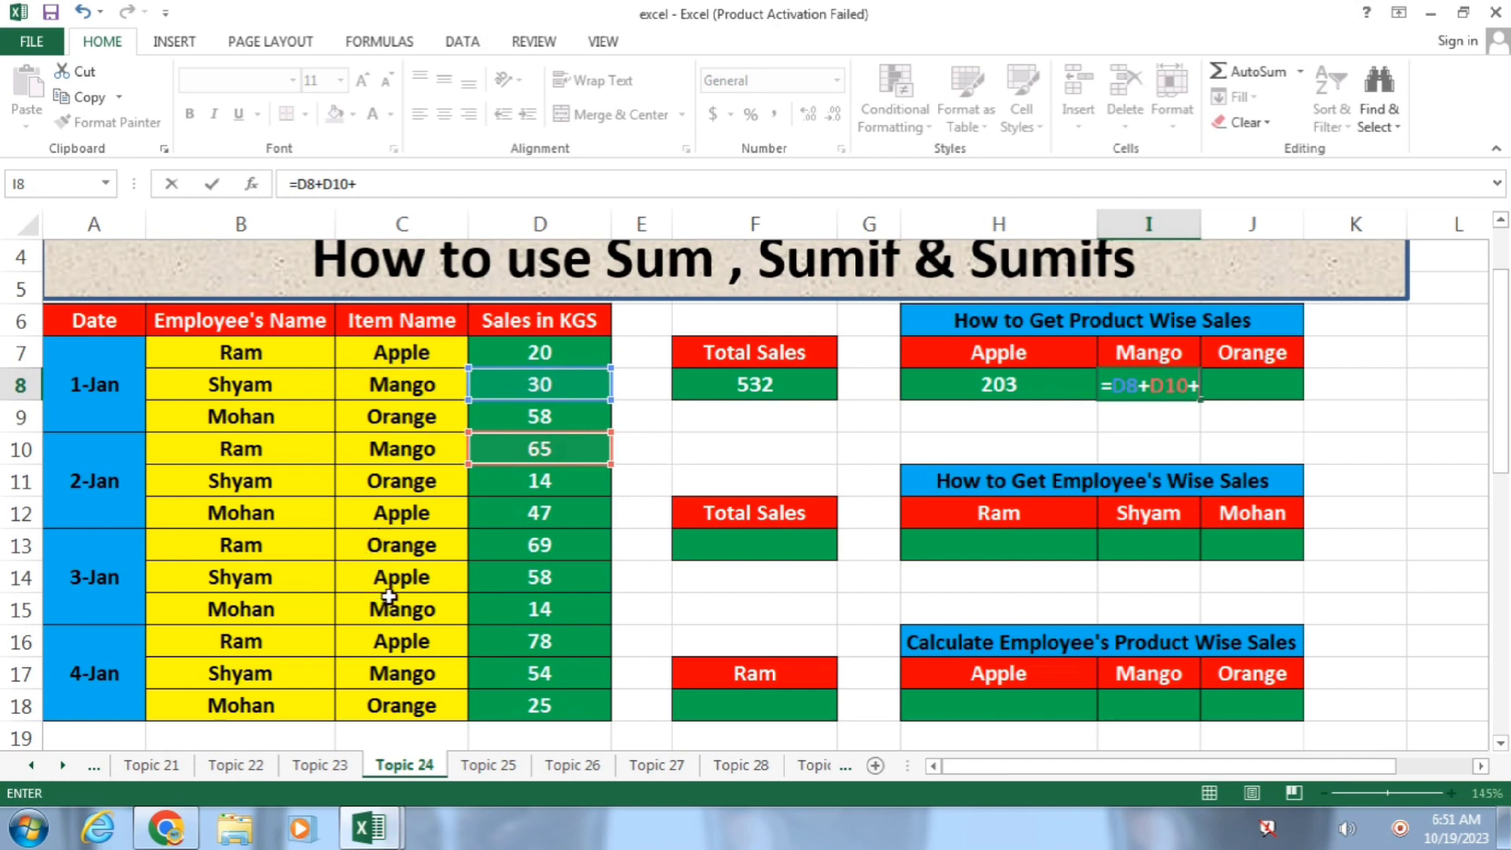
{"action": "left_click", "coordinate": [525, 610]}
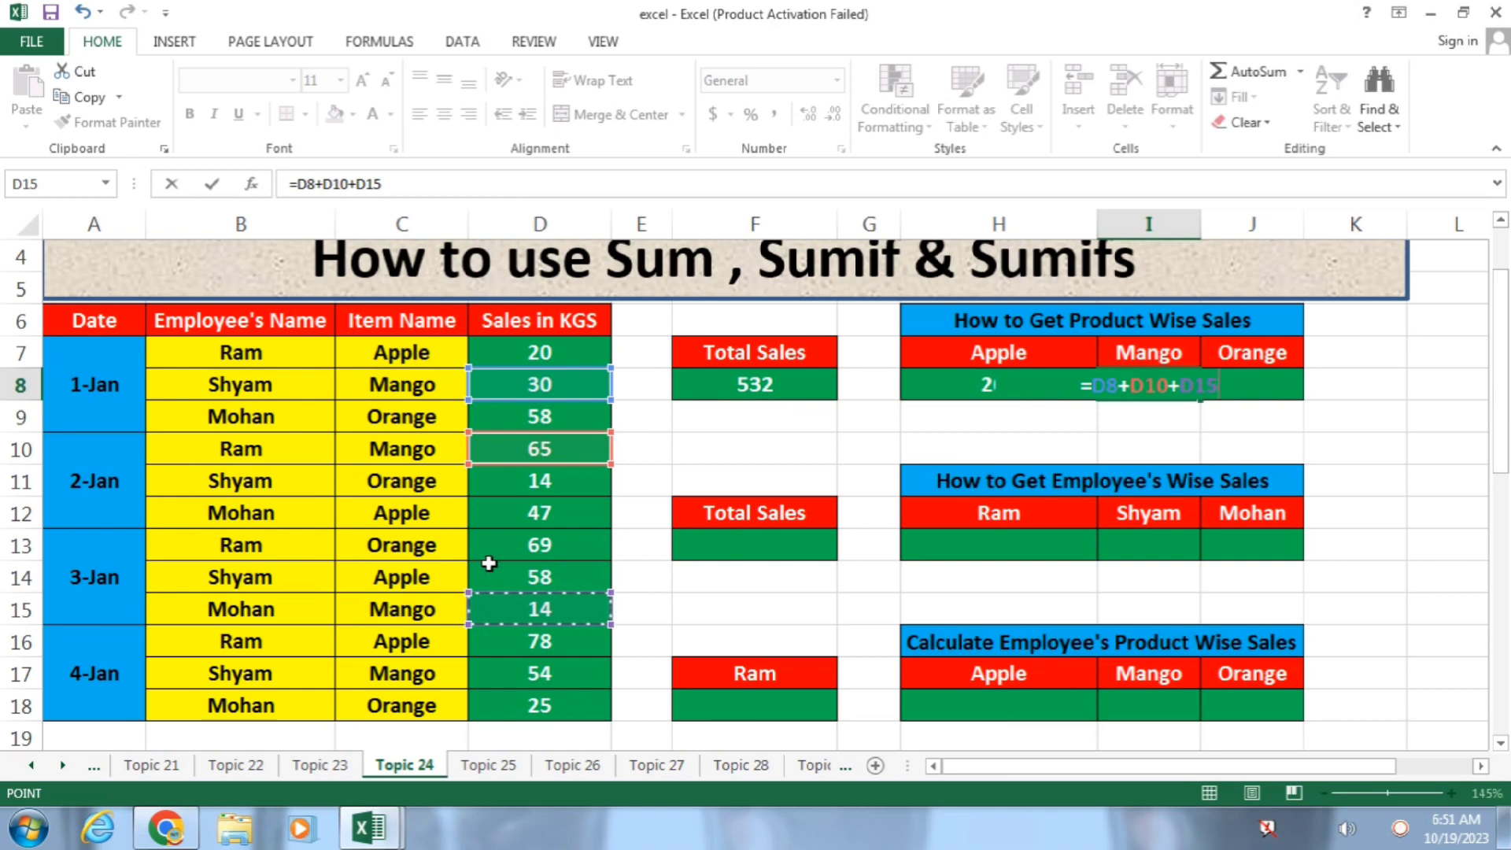
{"action": "type", "text": "+"}
{"action": "left_click", "coordinate": [515, 679]}
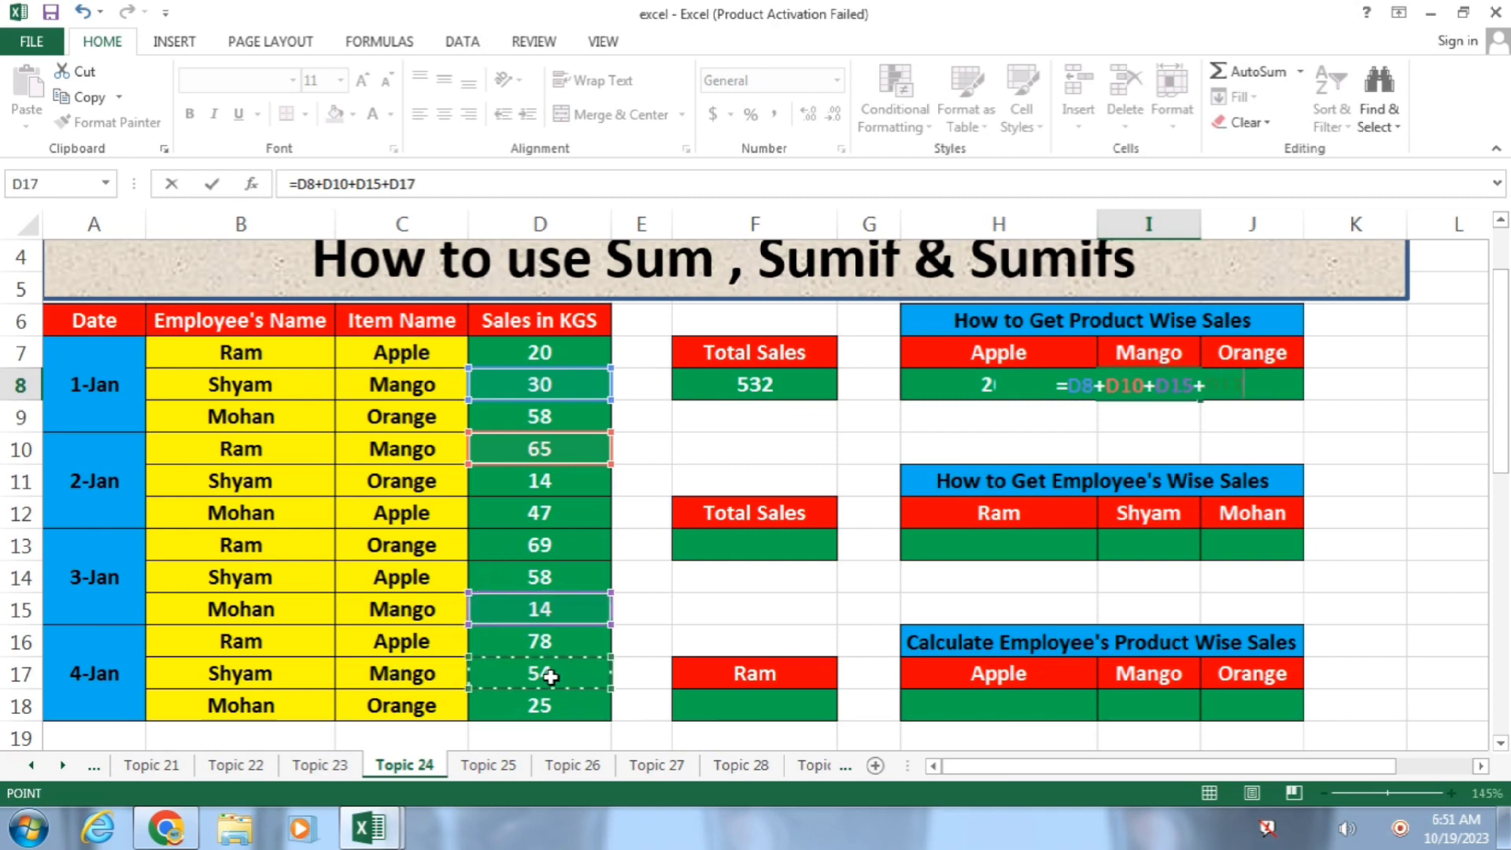
{"action": "key", "text": "Return"}
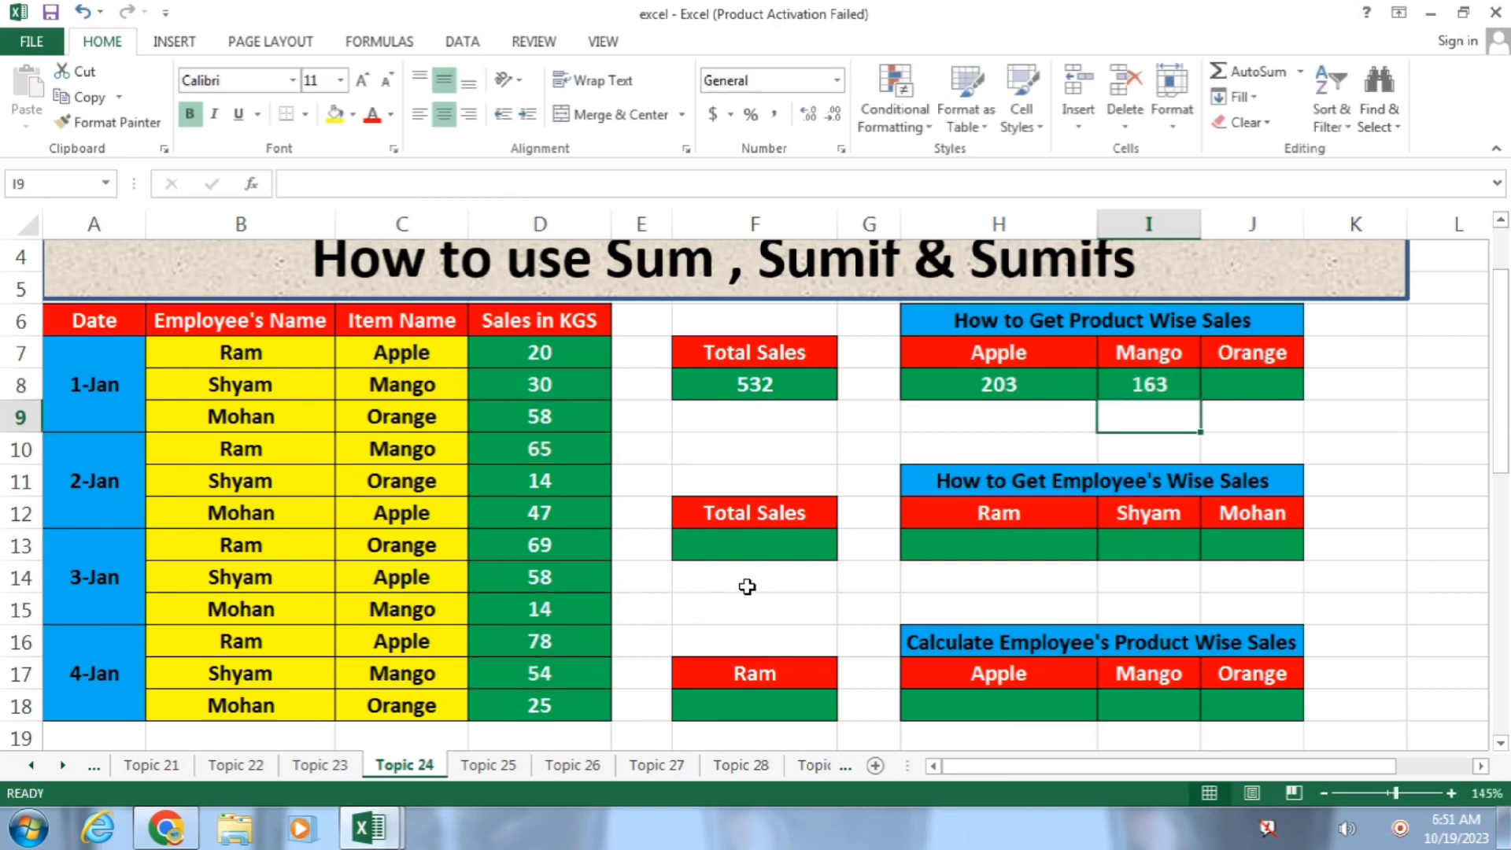
Step: Calculate the Orange sales in cell J8 by adding its individual sales cells with =D9+D11+D13+D18
{"action": "left_click", "coordinate": [1251, 389]}
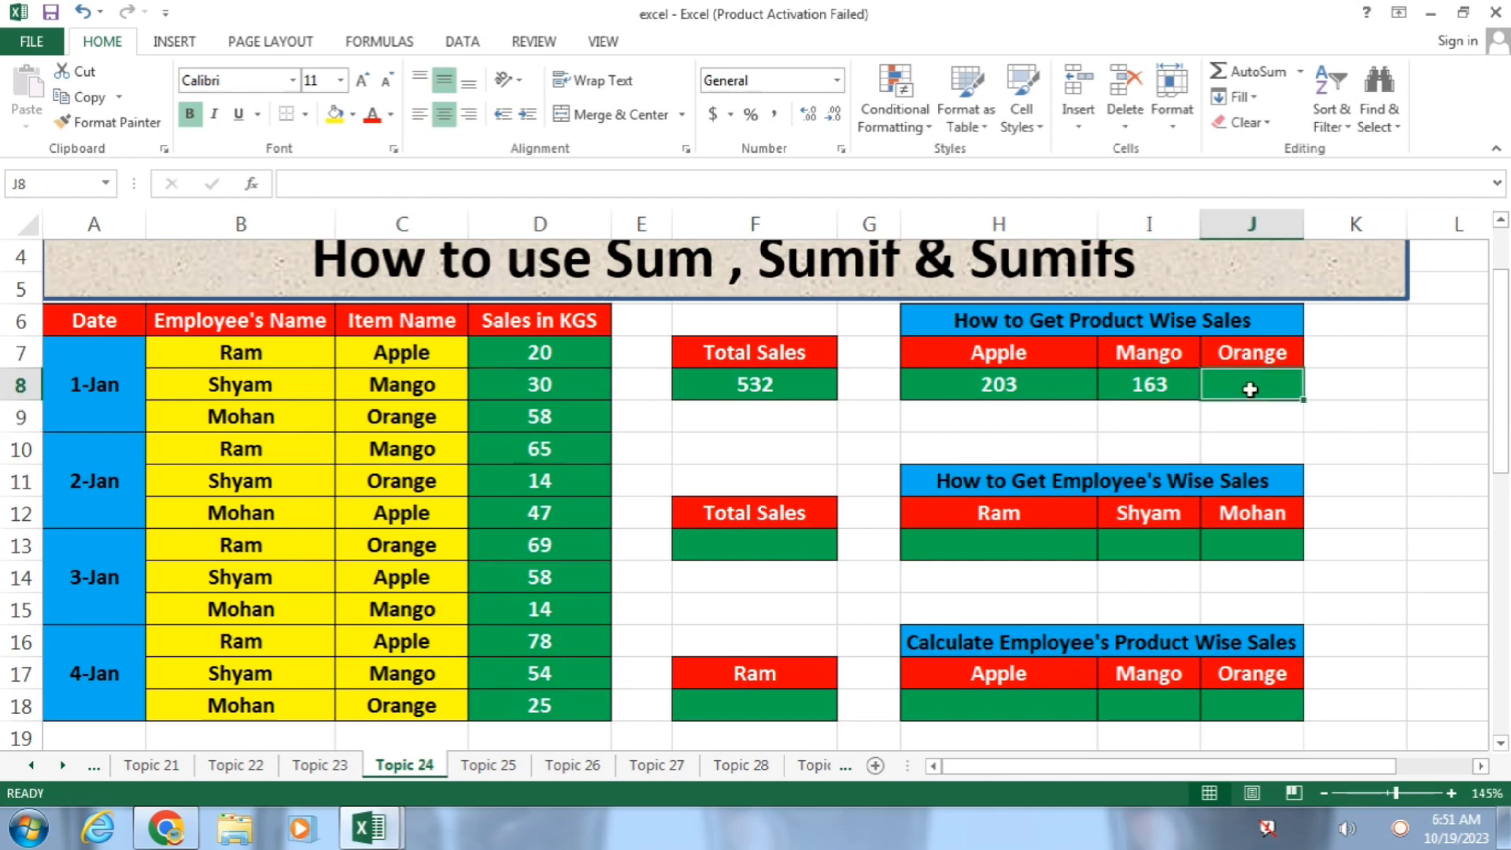
{"action": "type", "text": "="}
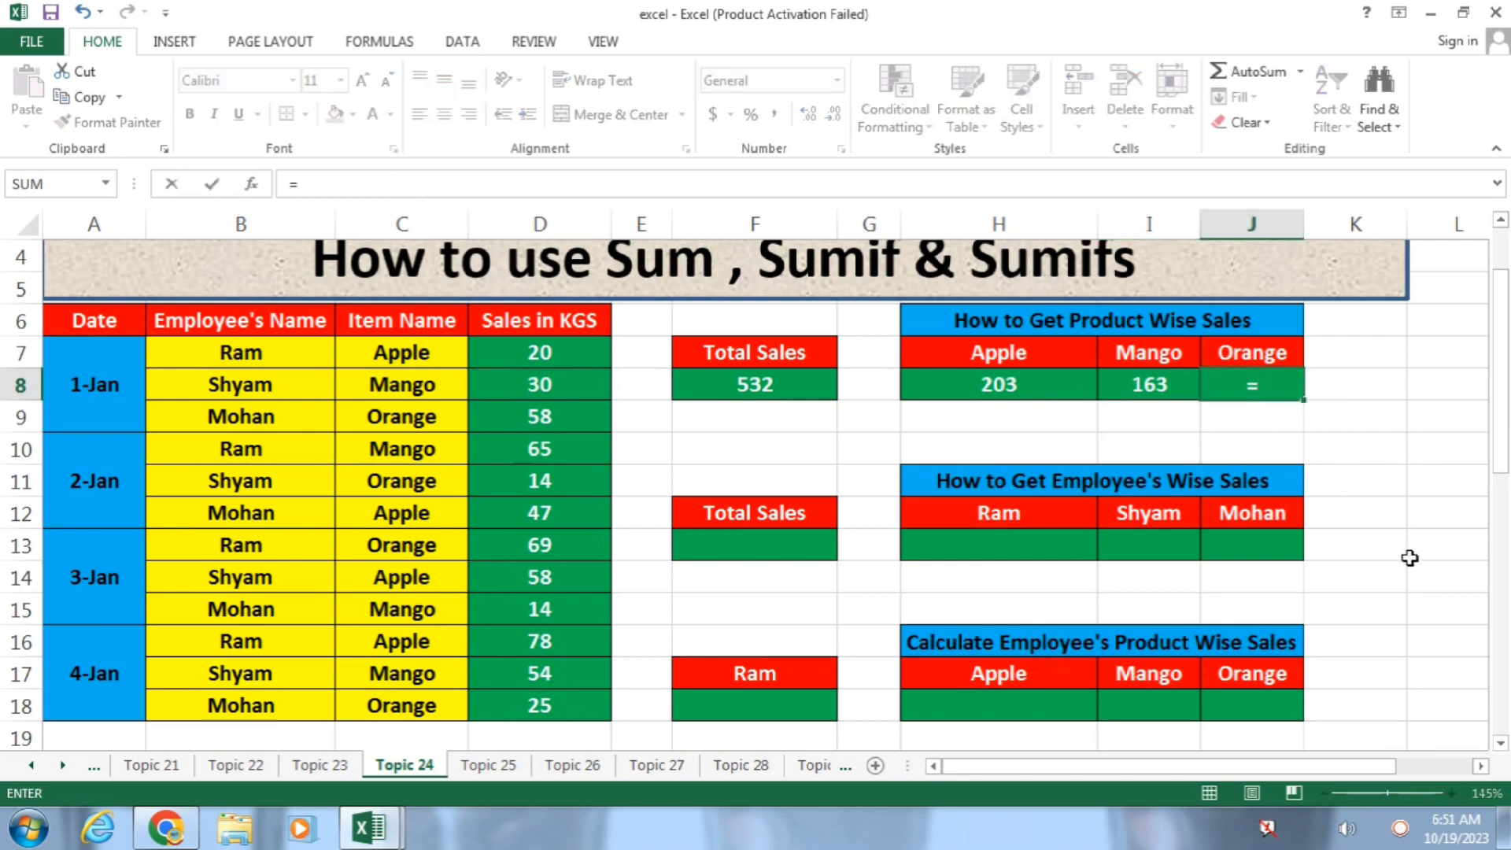
{"action": "left_click", "coordinate": [546, 423]}
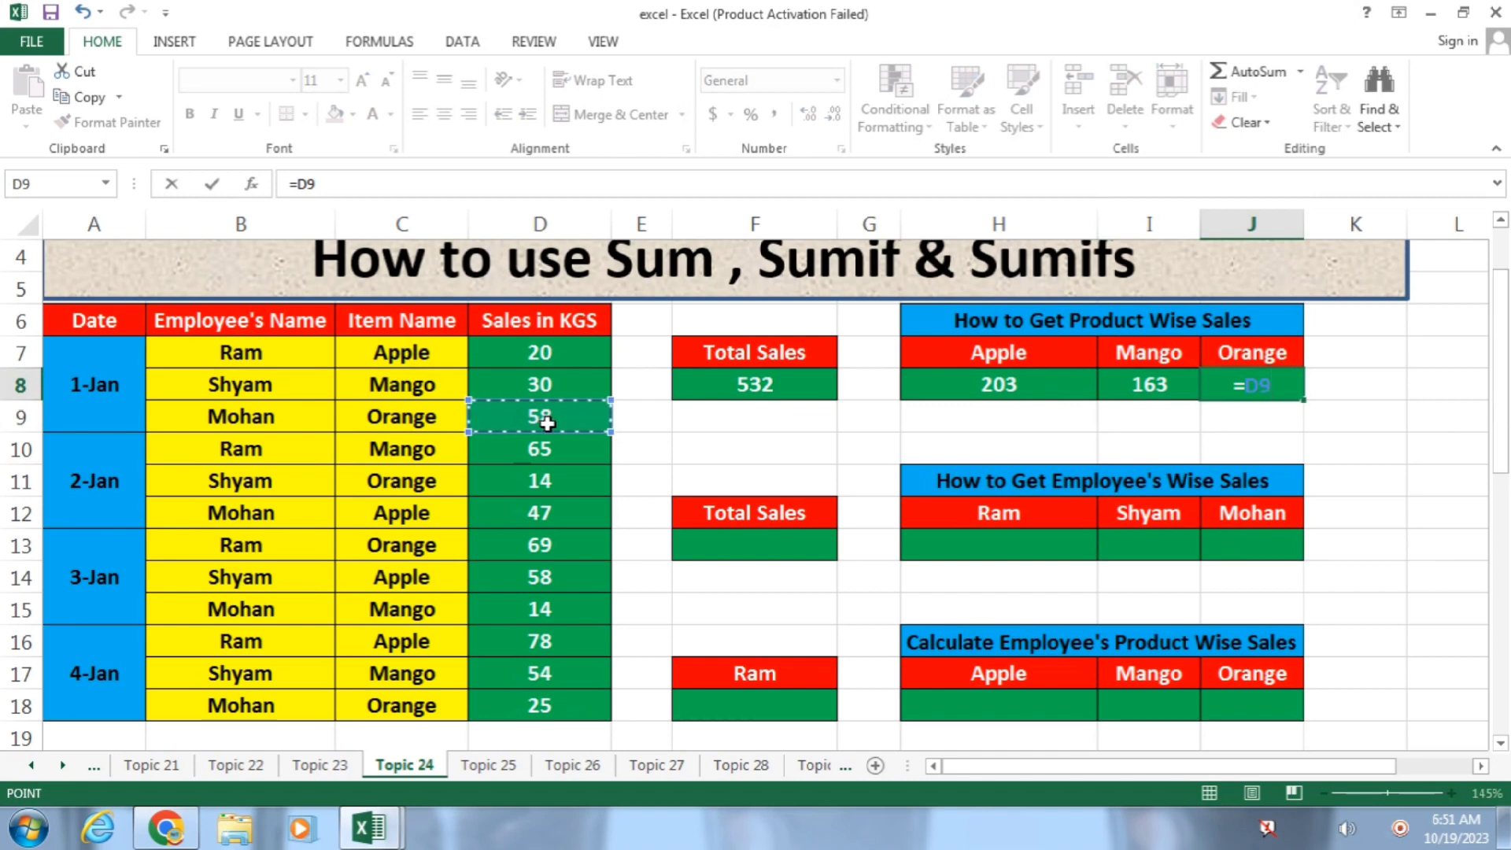
{"action": "type", "text": "+"}
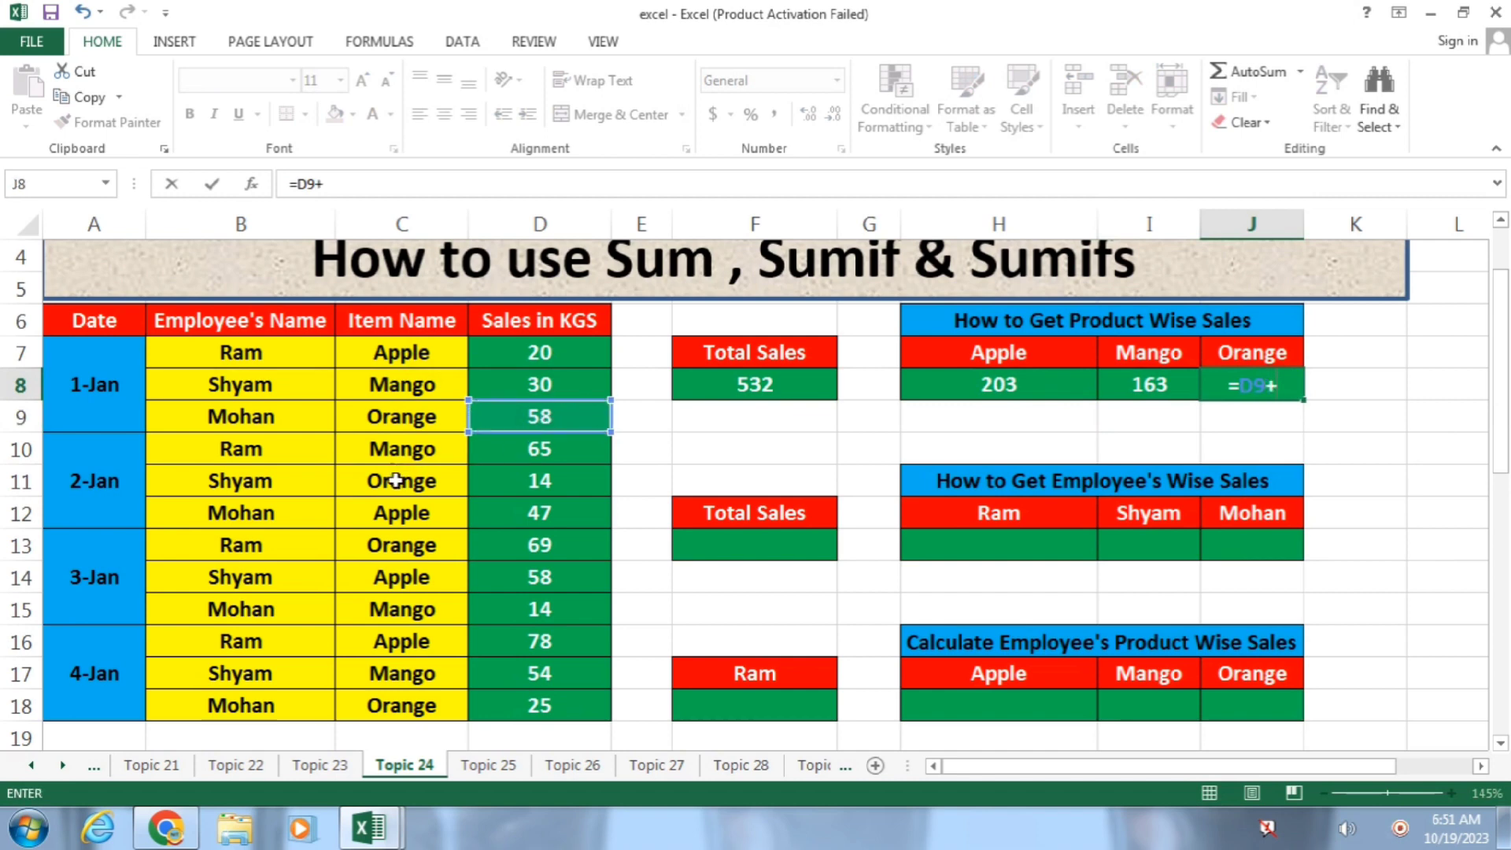
{"action": "left_click", "coordinate": [529, 482]}
{"action": "type", "text": "+"}
{"action": "left_click", "coordinate": [514, 543]}
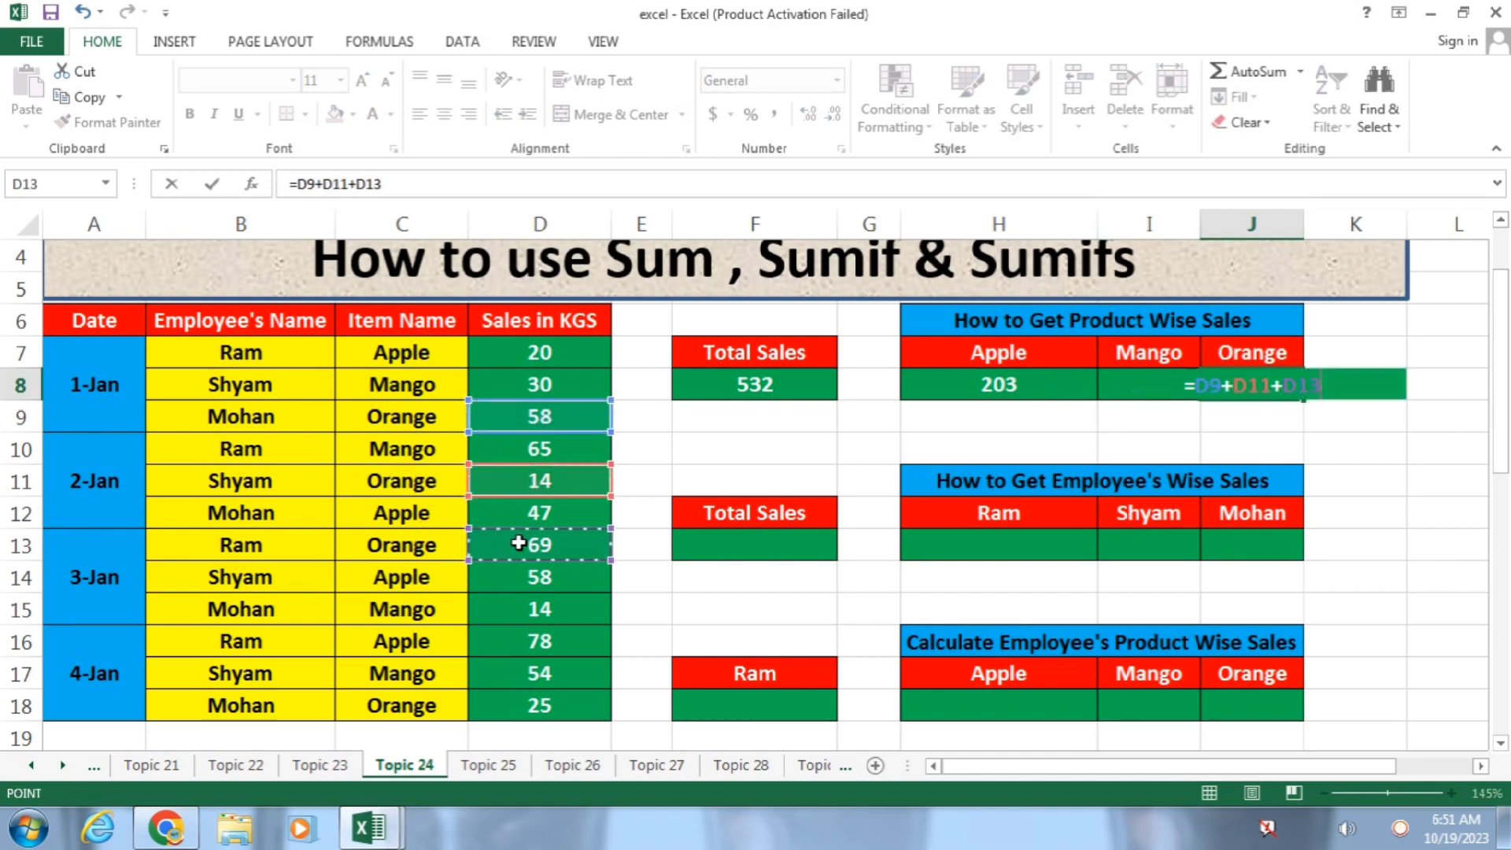
{"action": "type", "text": "+"}
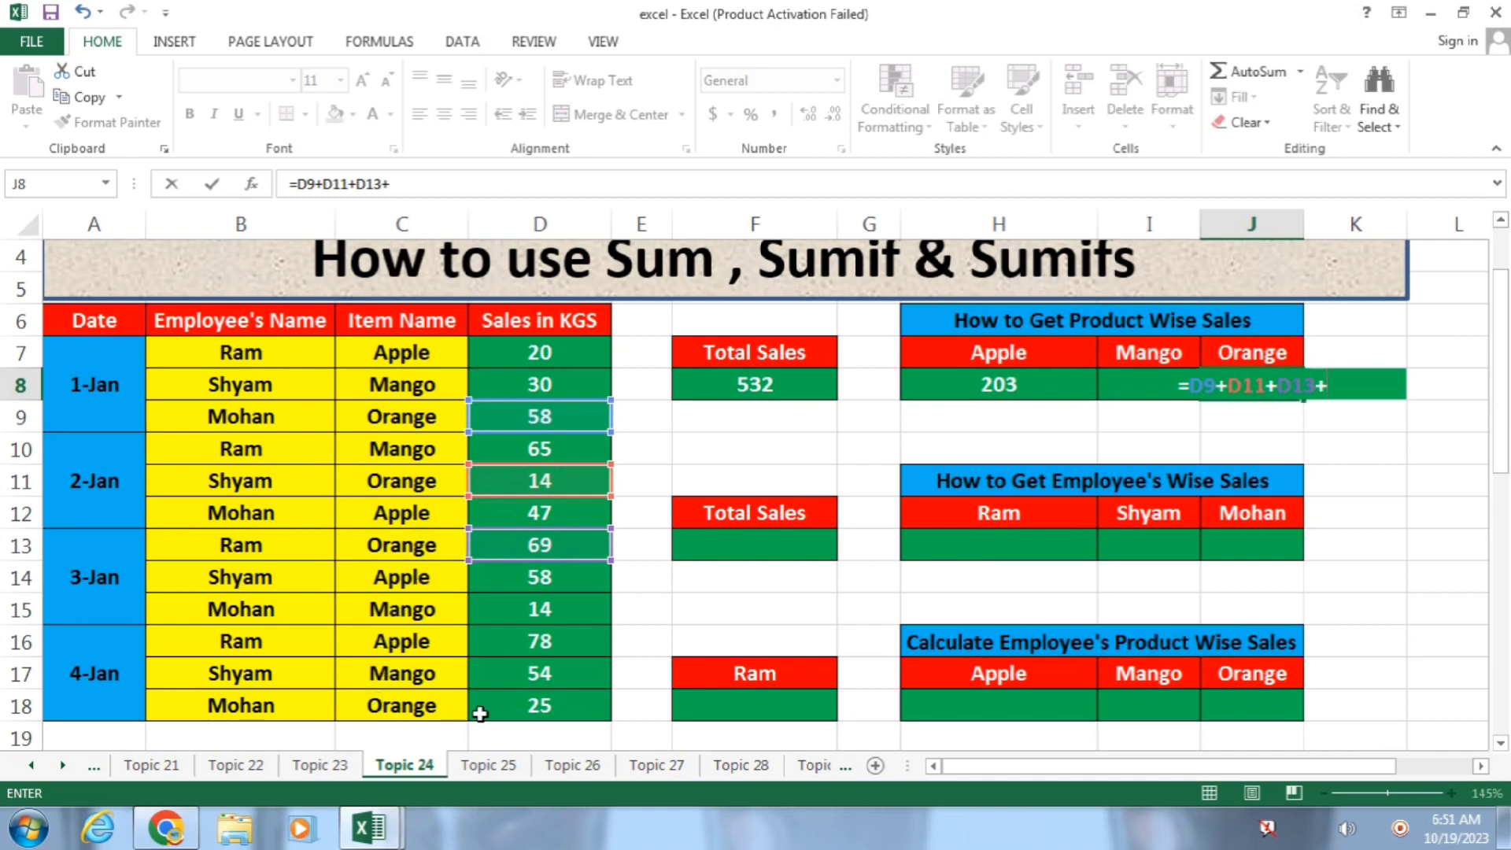
{"action": "left_click", "coordinate": [513, 706]}
{"action": "key", "text": "Return"}
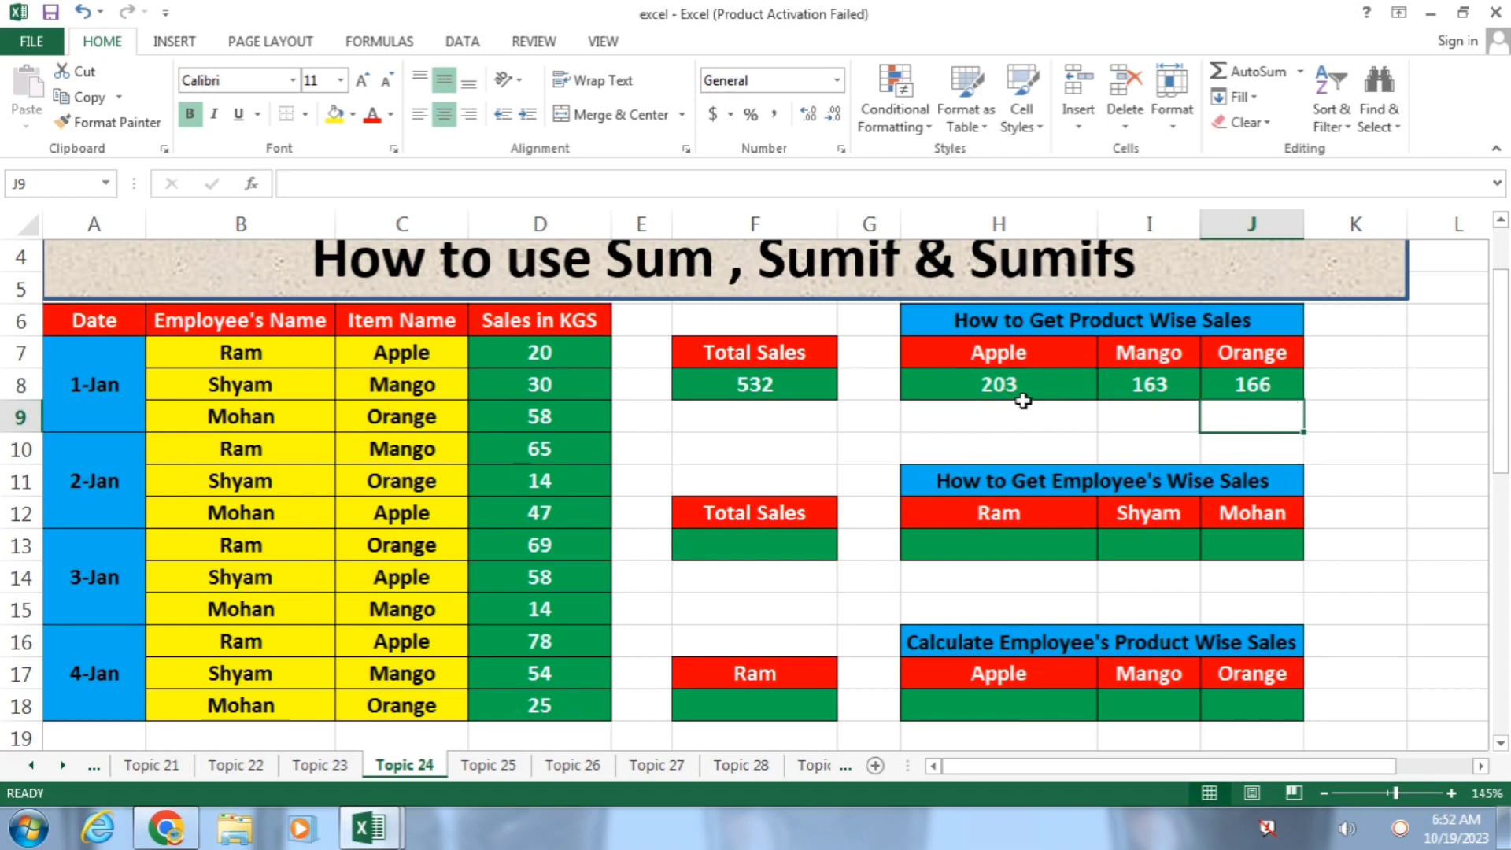
Step: Total the product-wise sales in cell K8 using AutoSum, =SUM(H8:J8), and compare it with the total sales in F8
{"action": "left_click_drag", "start_coordinate": [999, 382], "coordinate": [1318, 386]}
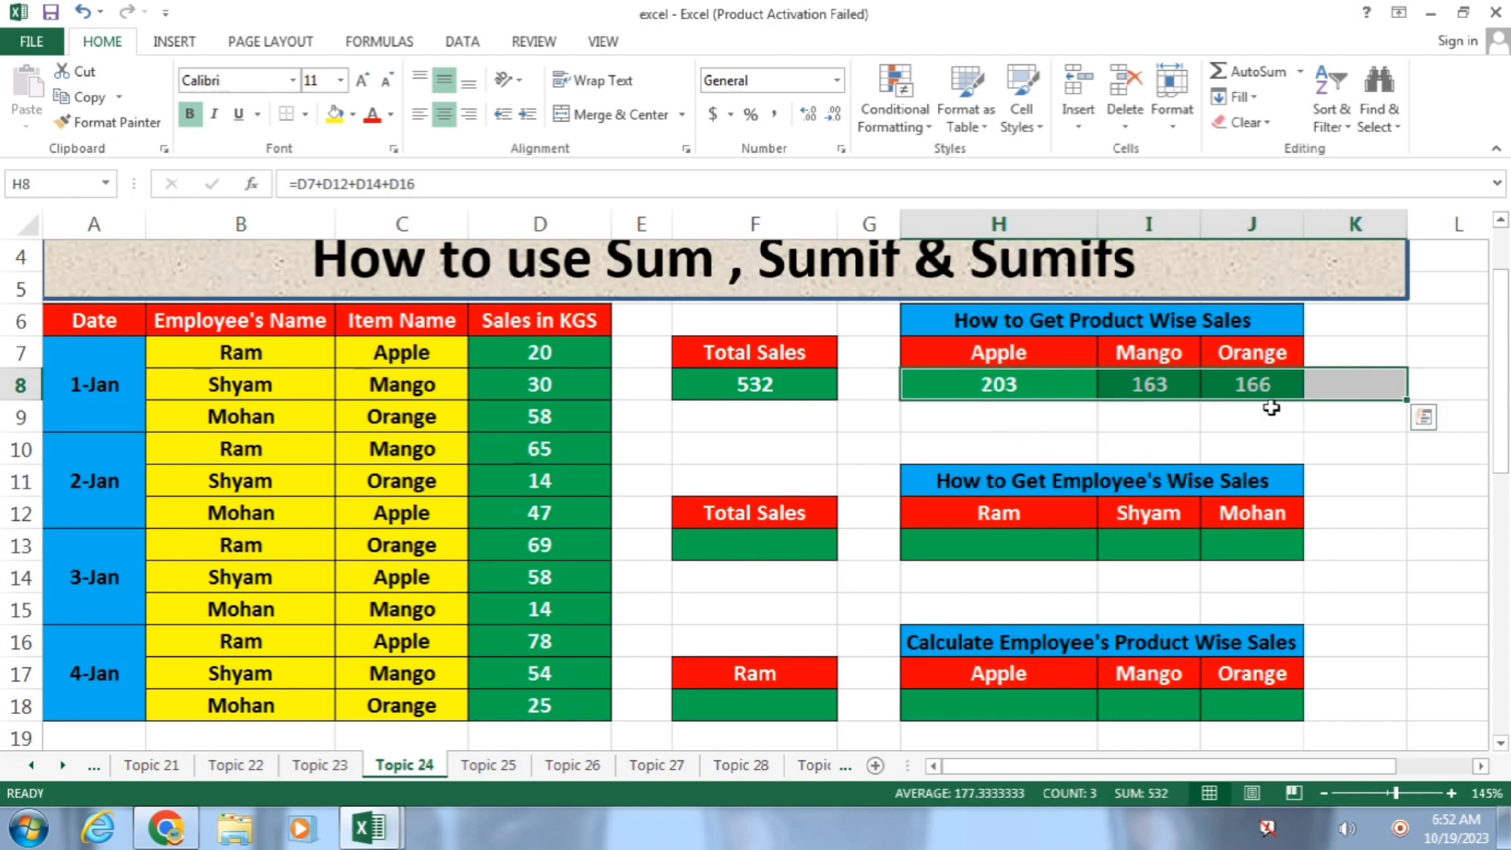
{"action": "left_click", "coordinate": [1258, 72]}
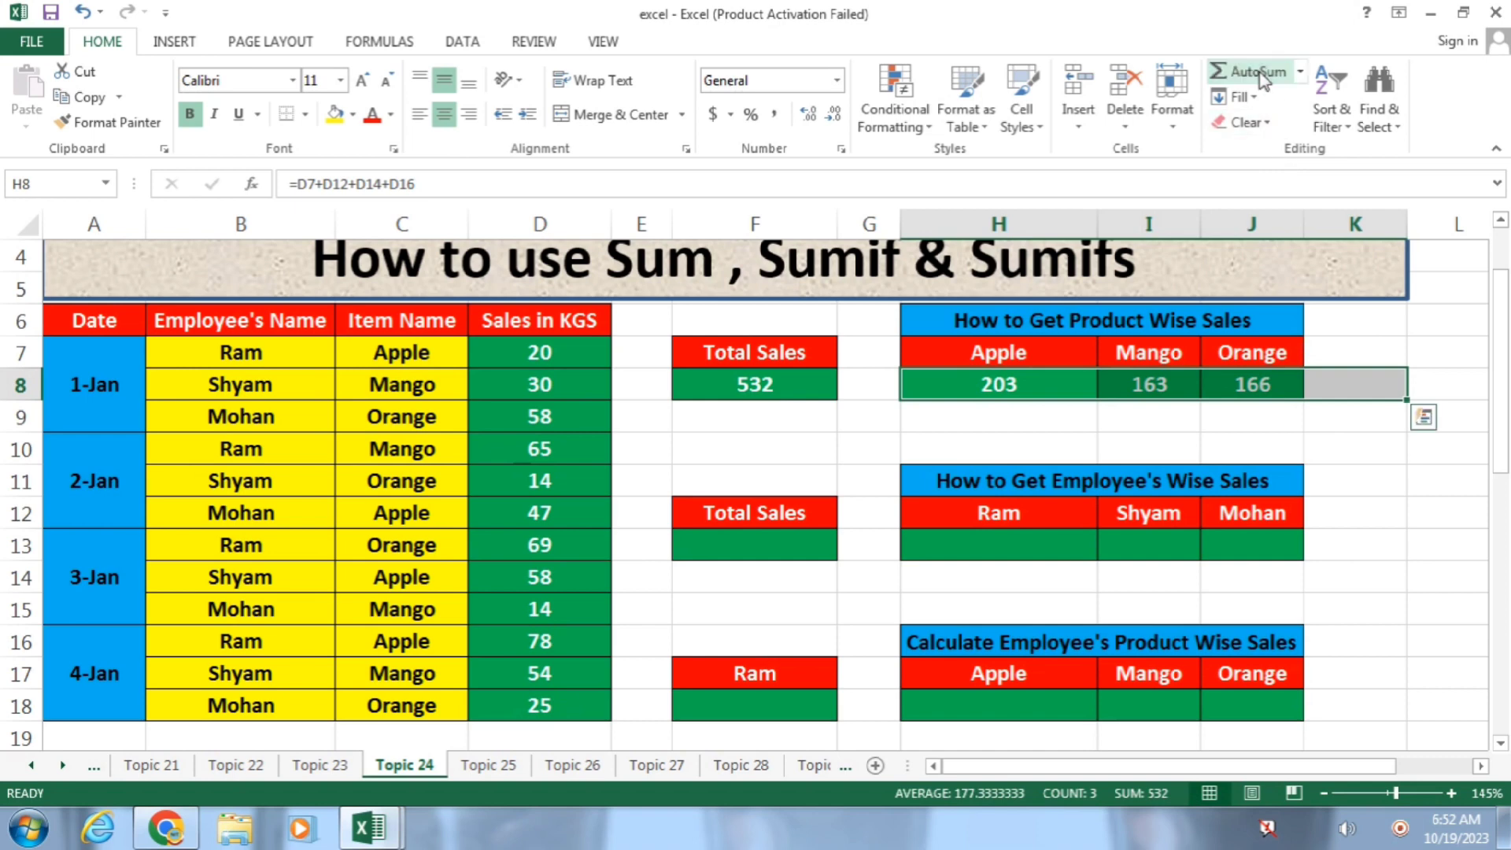
{"action": "left_click", "coordinate": [1367, 384]}
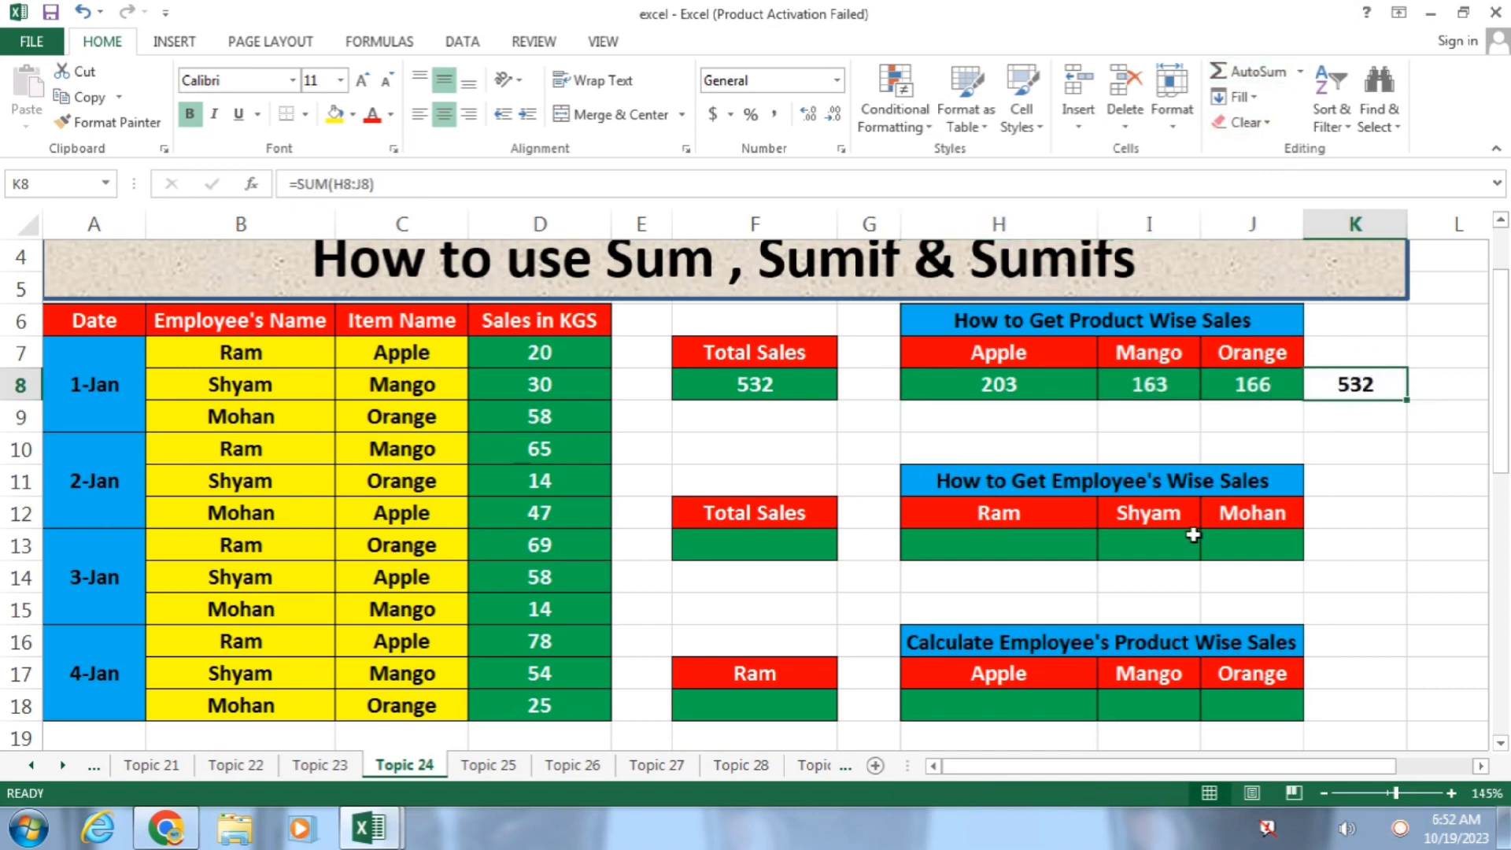
{"action": "left_click", "coordinate": [788, 381]}
{"action": "left_click", "coordinate": [1373, 394]}
{"action": "left_click_drag", "start_coordinate": [560, 362], "coordinate": [549, 650]}
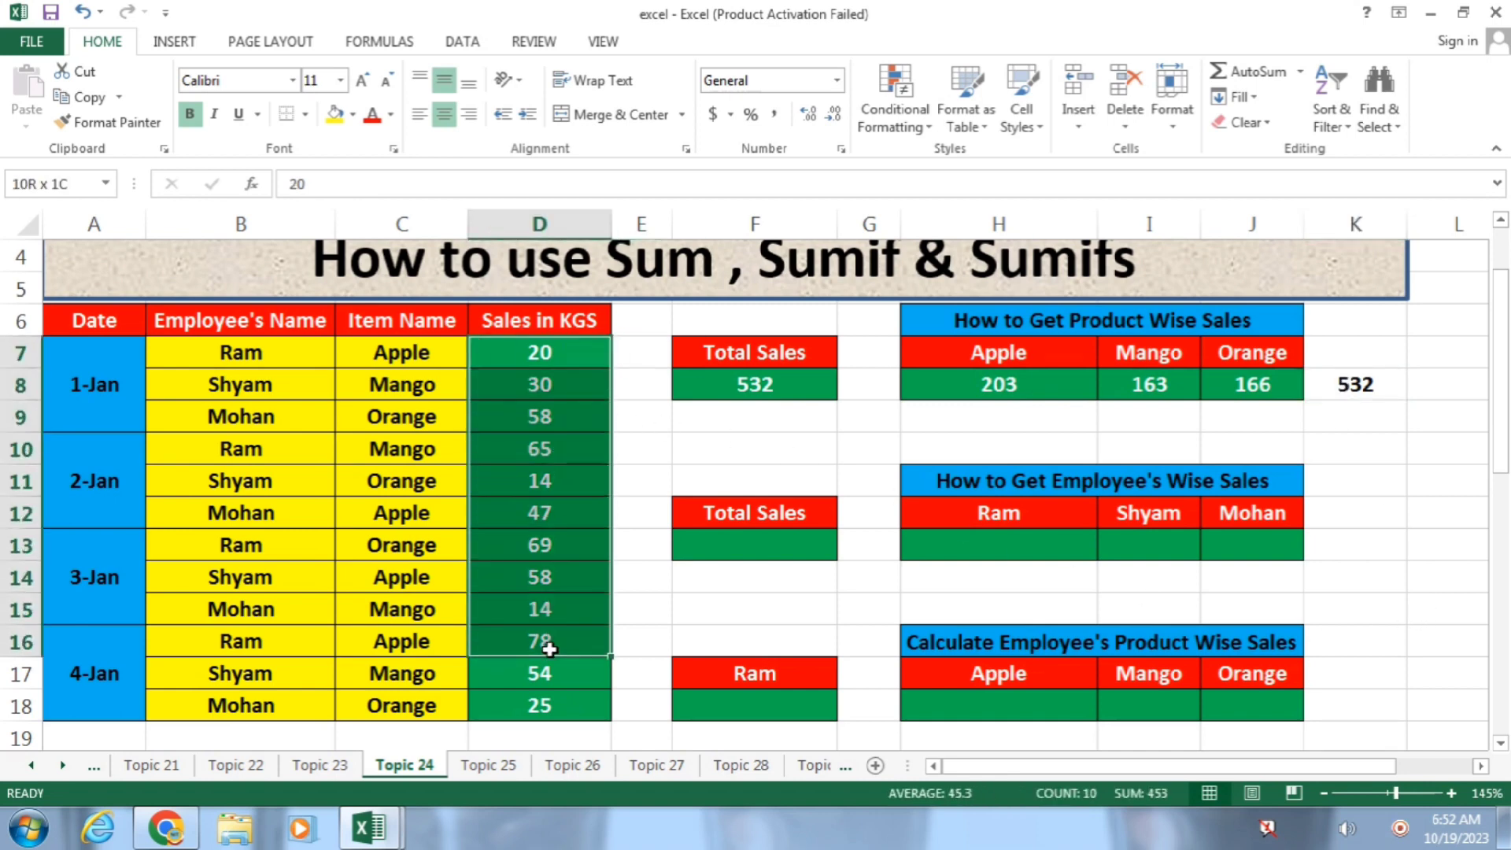
{"action": "left_click", "coordinate": [728, 391]}
{"action": "left_click", "coordinate": [975, 385]}
{"action": "left_click_drag", "start_coordinate": [1126, 392], "coordinate": [1271, 387]}
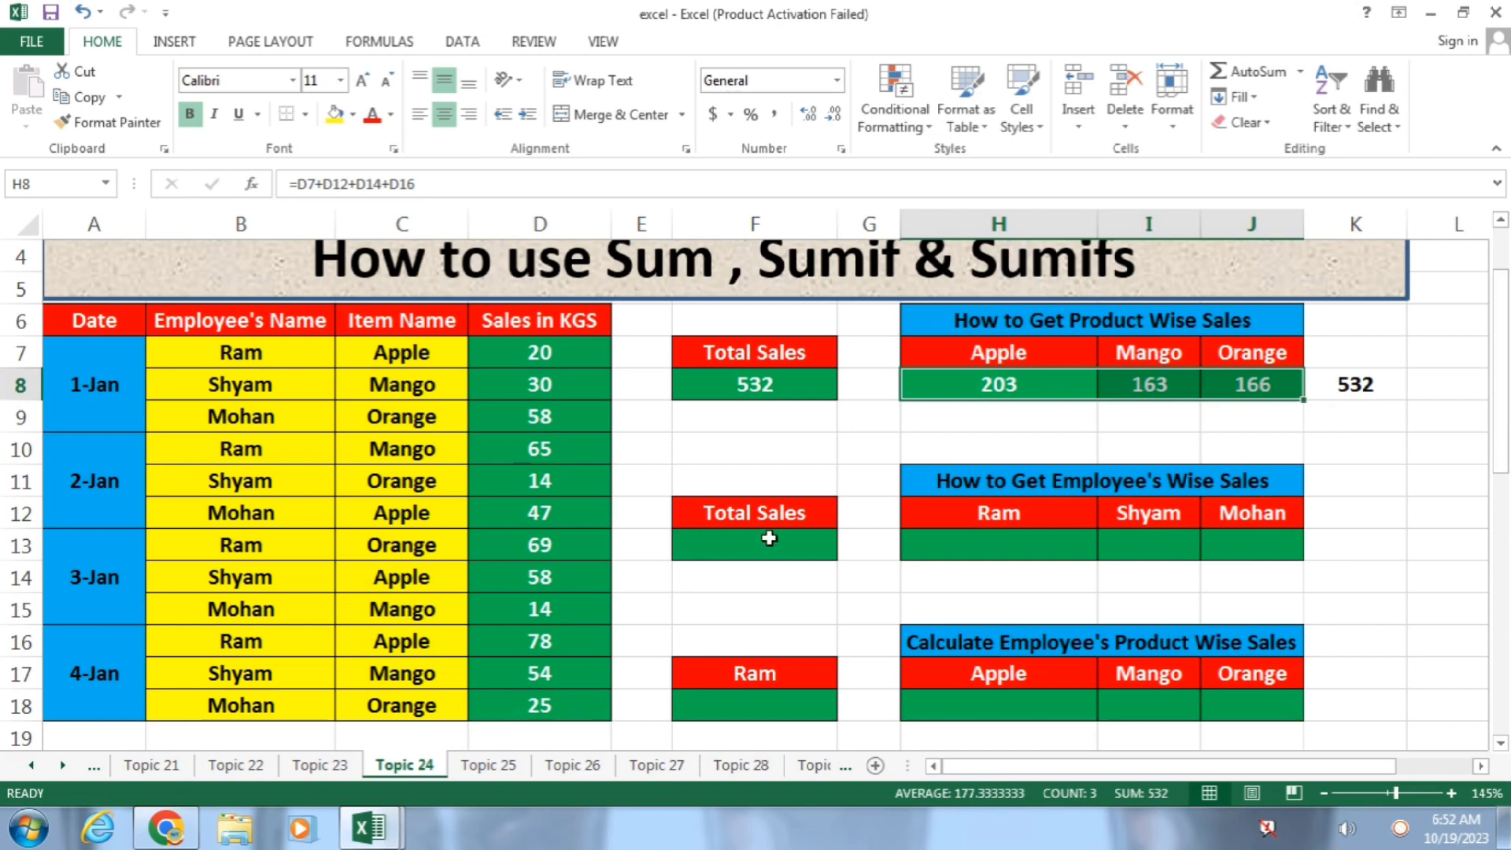
Step: Enter 532 as the total sales in cell F13, beside the employee-wise sales table
{"action": "left_click", "coordinate": [769, 539]}
{"action": "type", "text": "532"}
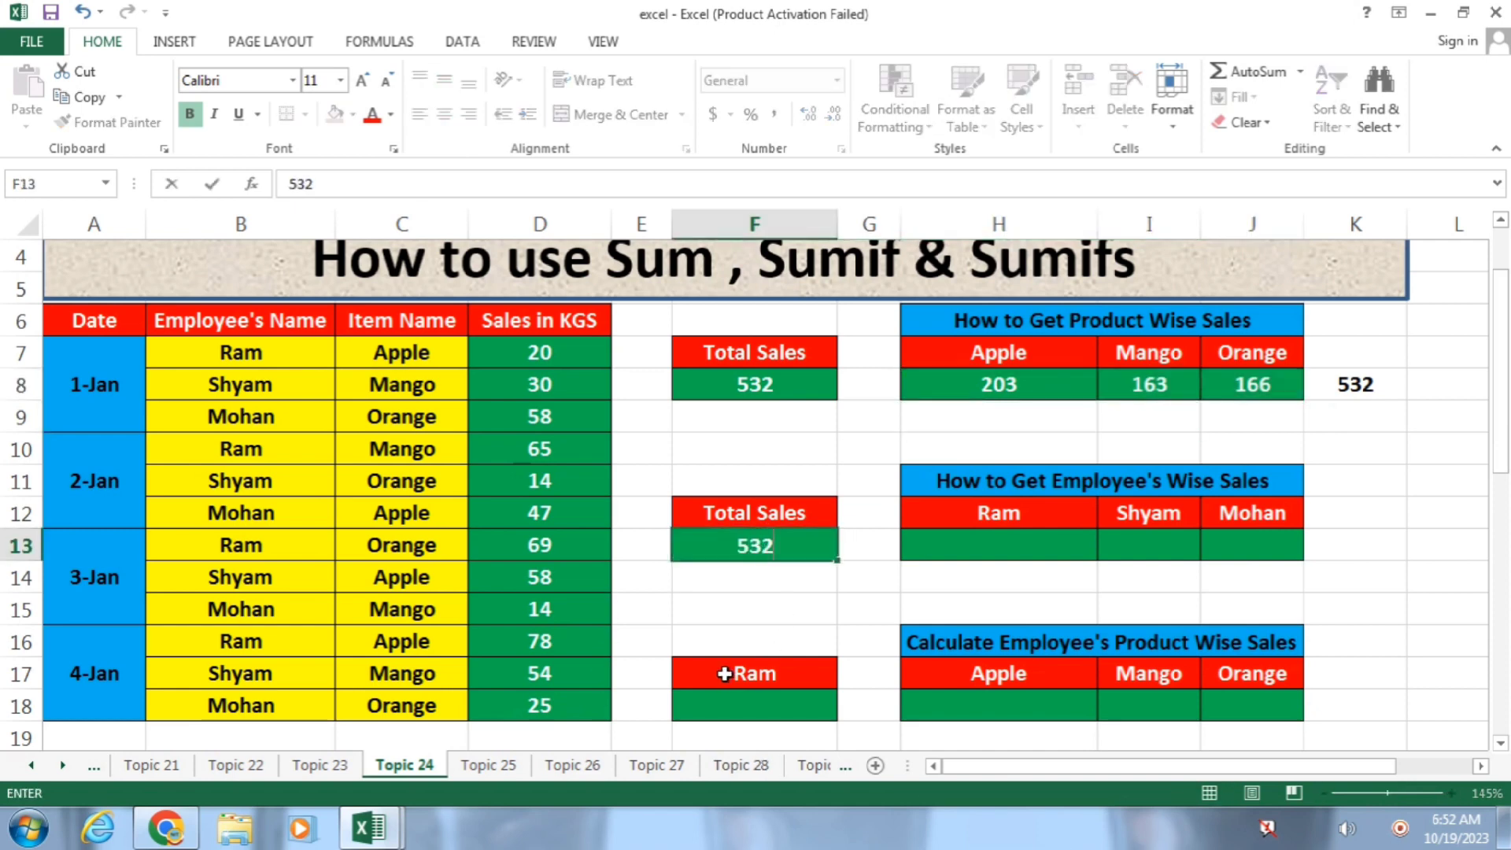
{"action": "key", "text": "Tab"}
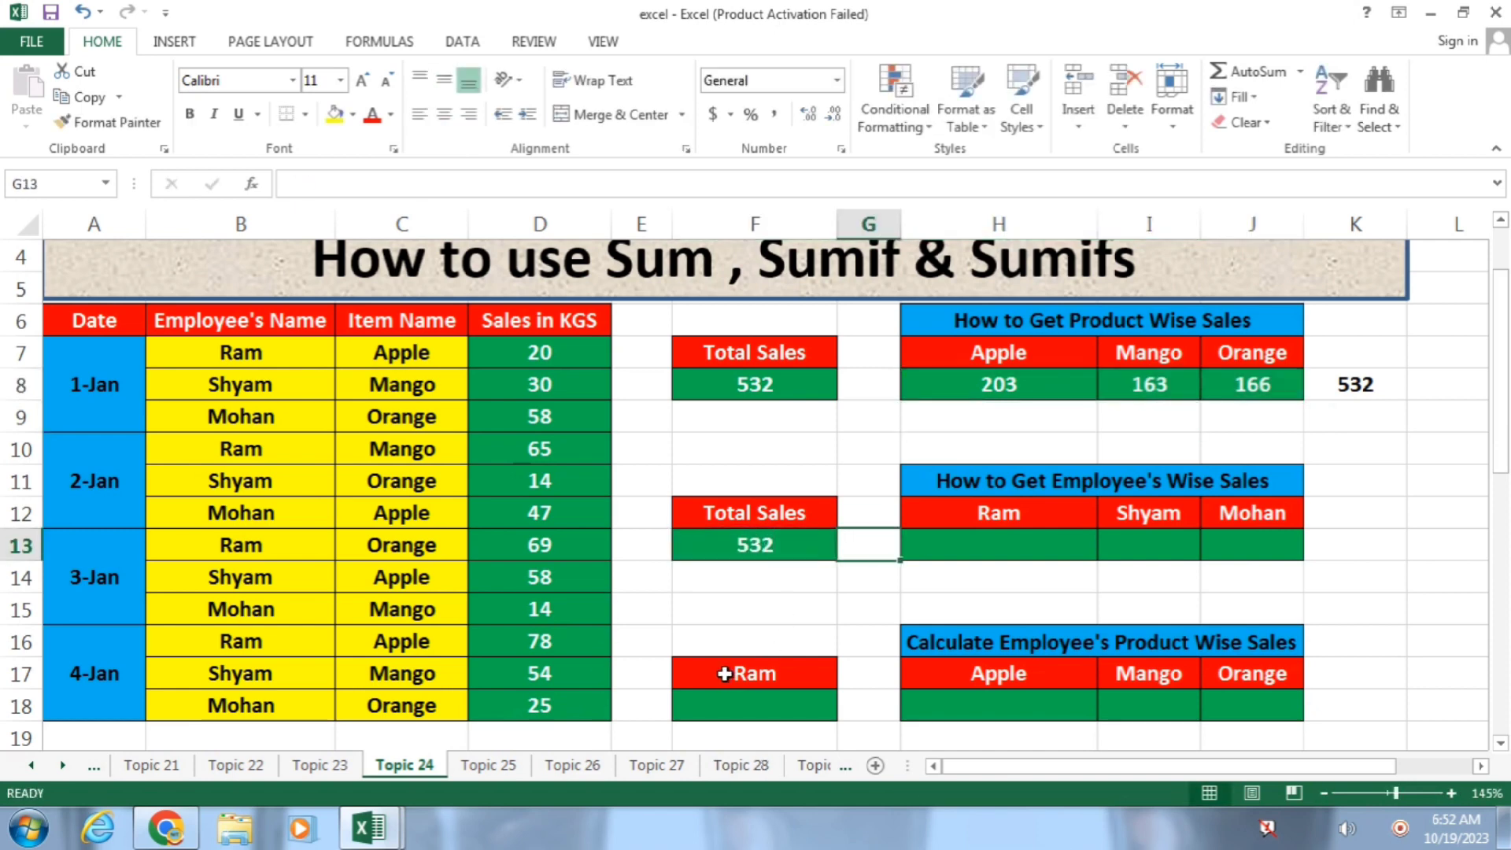
Step: Calculate the first employee's sales in cell H13 by adding the individual sales cells with =D7+D10+D13+D16
{"action": "key", "text": "Tab"}
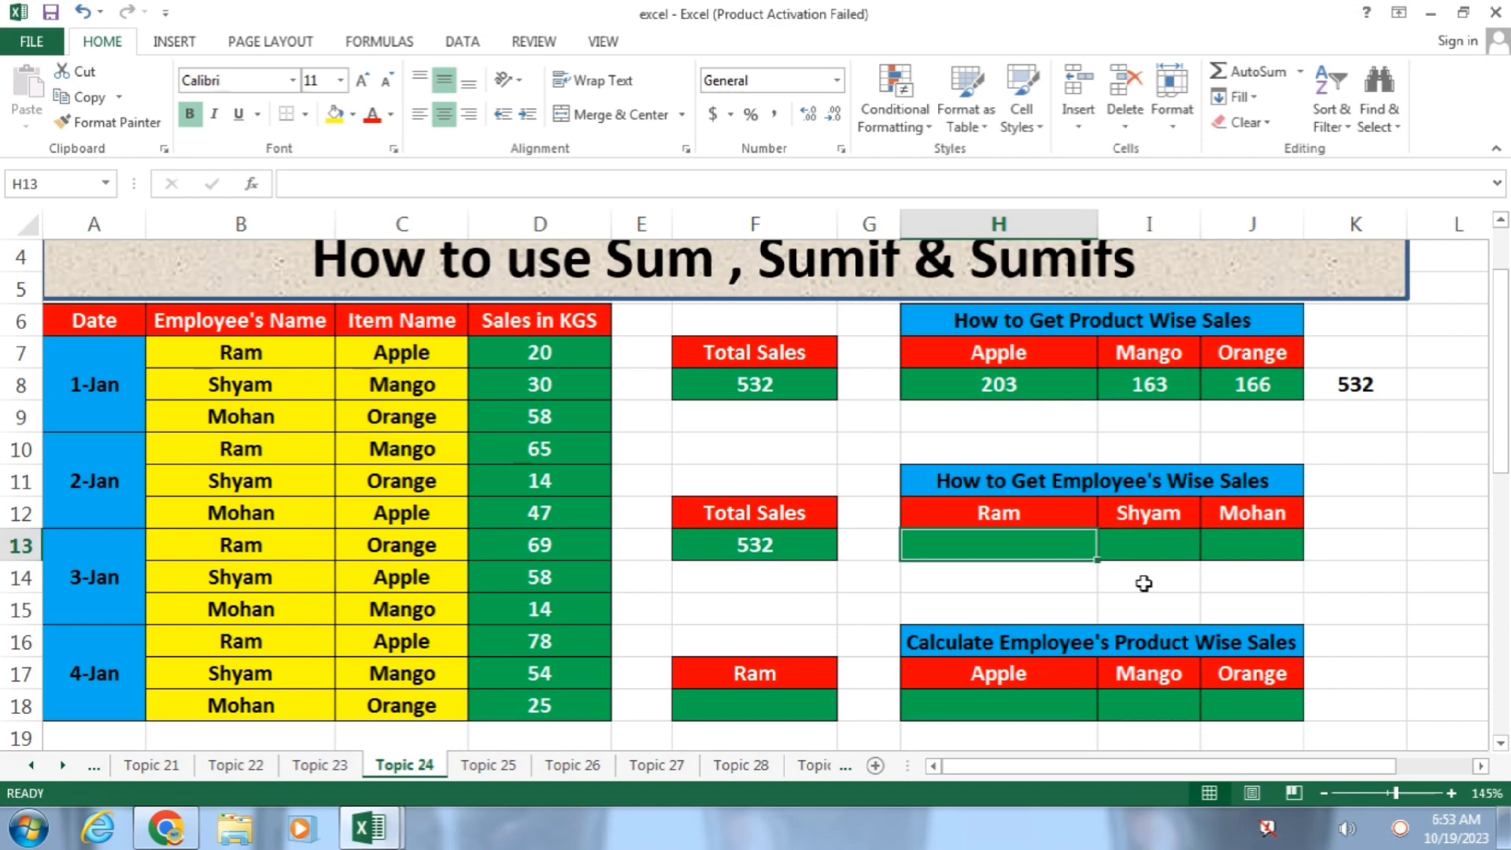
{"action": "type", "text": "="}
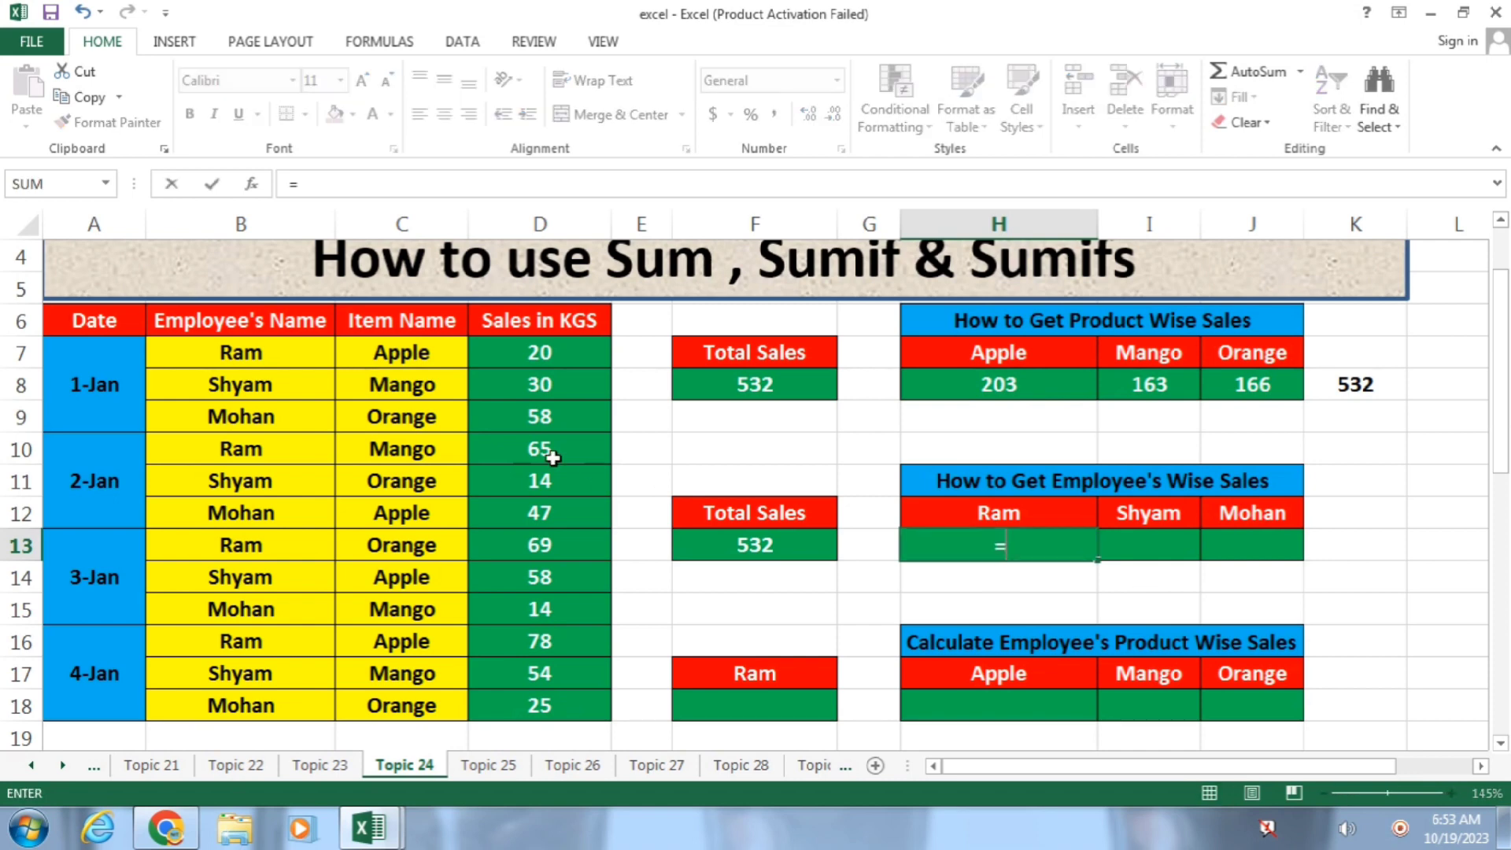
{"action": "left_click", "coordinate": [536, 350]}
{"action": "type", "text": "+"}
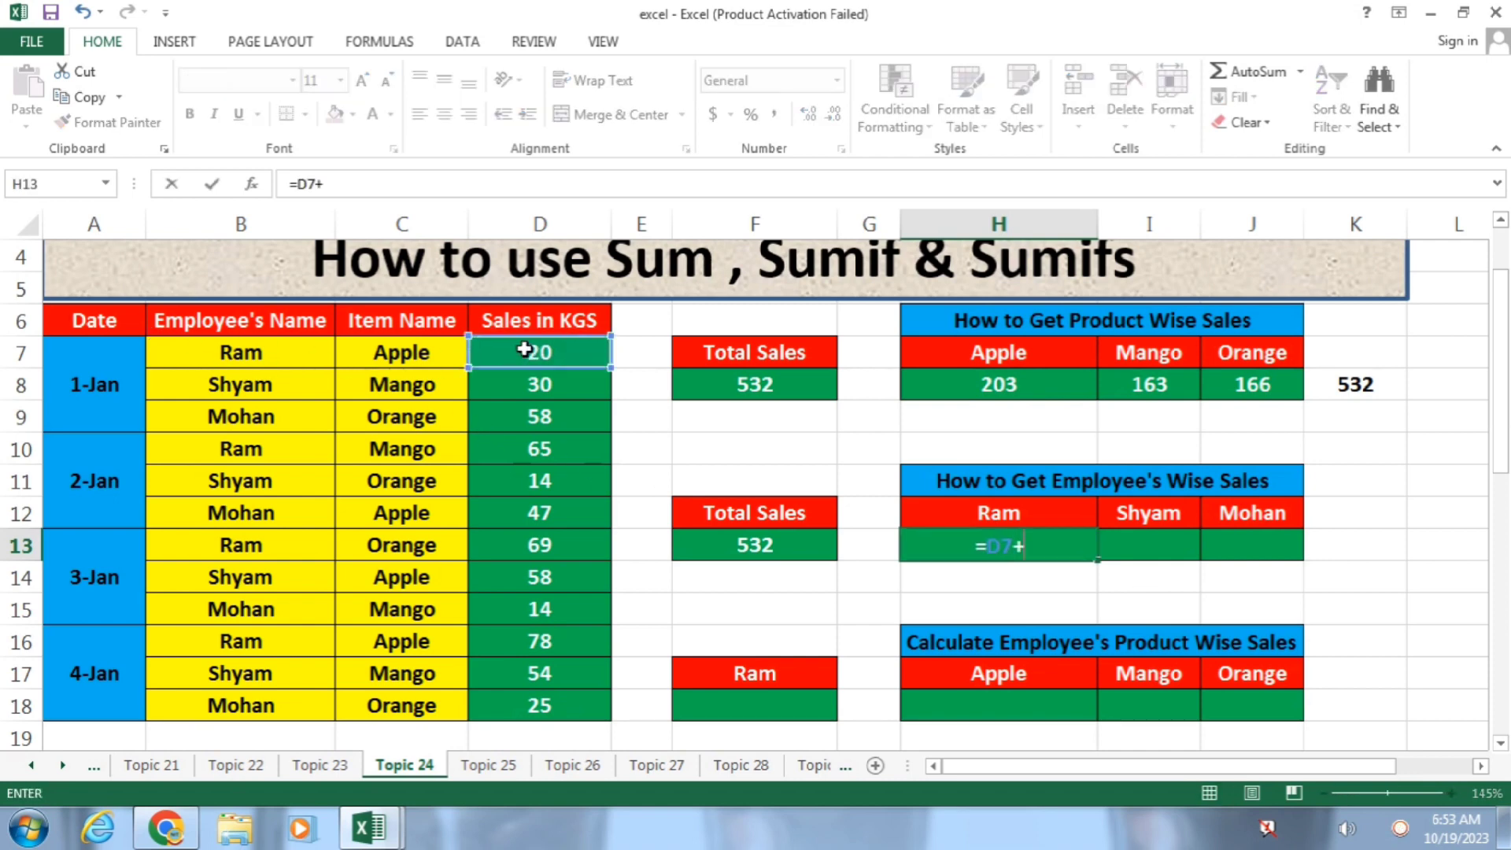
{"action": "left_click", "coordinate": [568, 452]}
{"action": "type", "text": "+"}
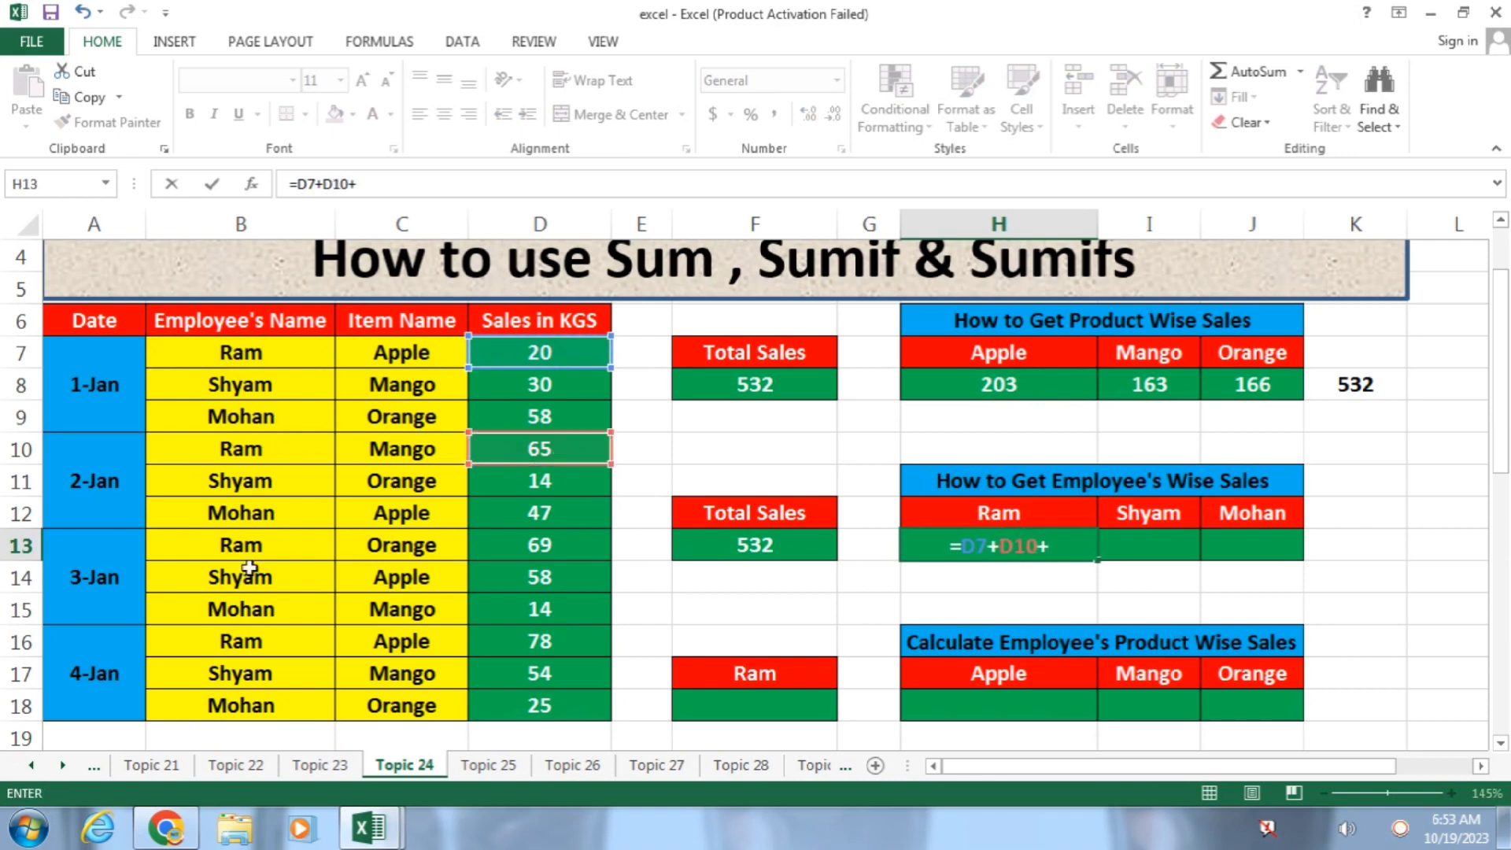
{"action": "left_click", "coordinate": [557, 547]}
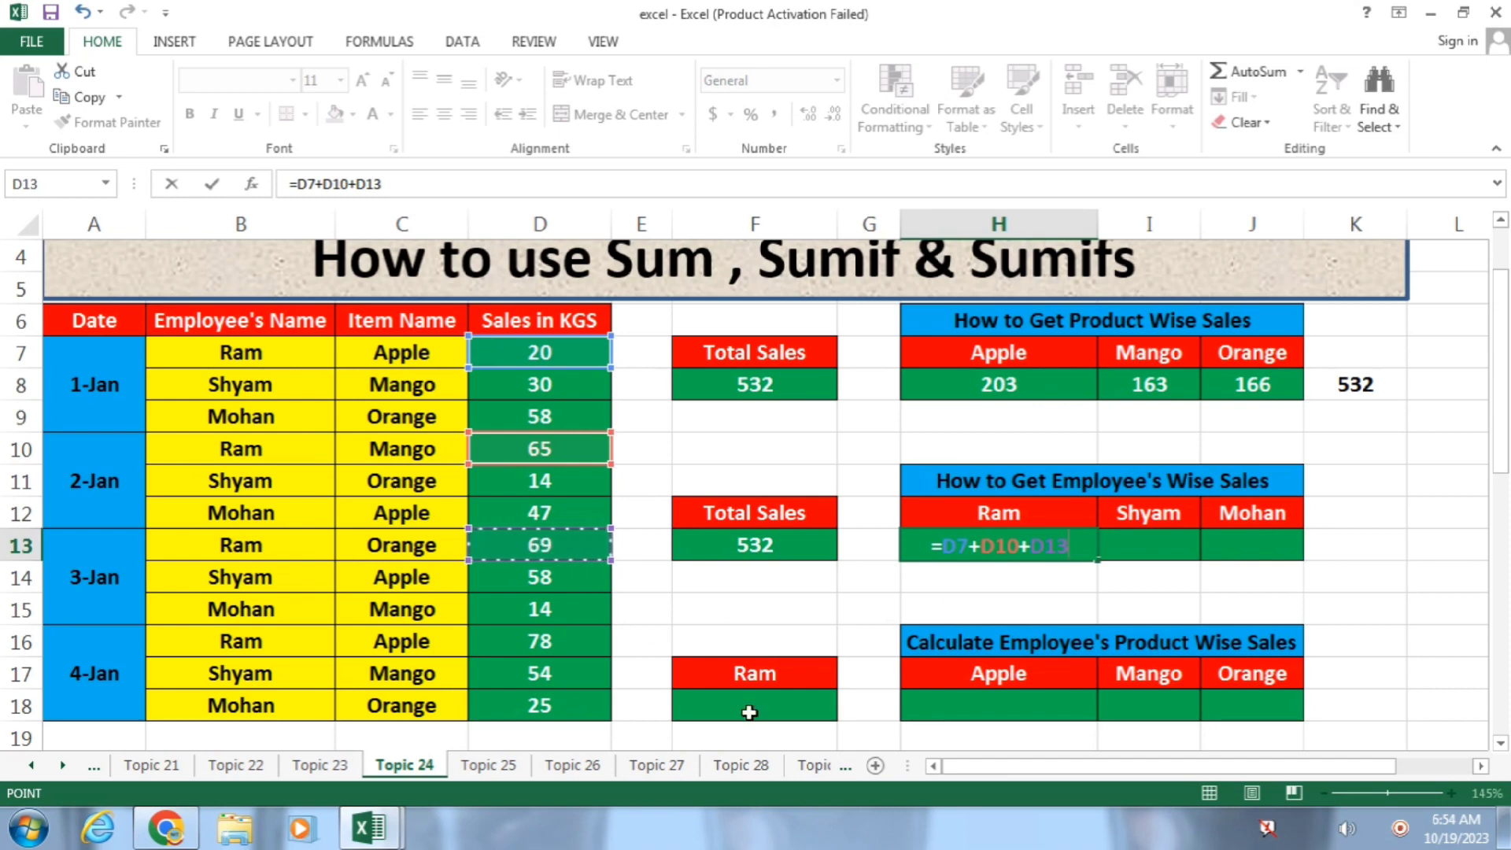
{"action": "type", "text": "+"}
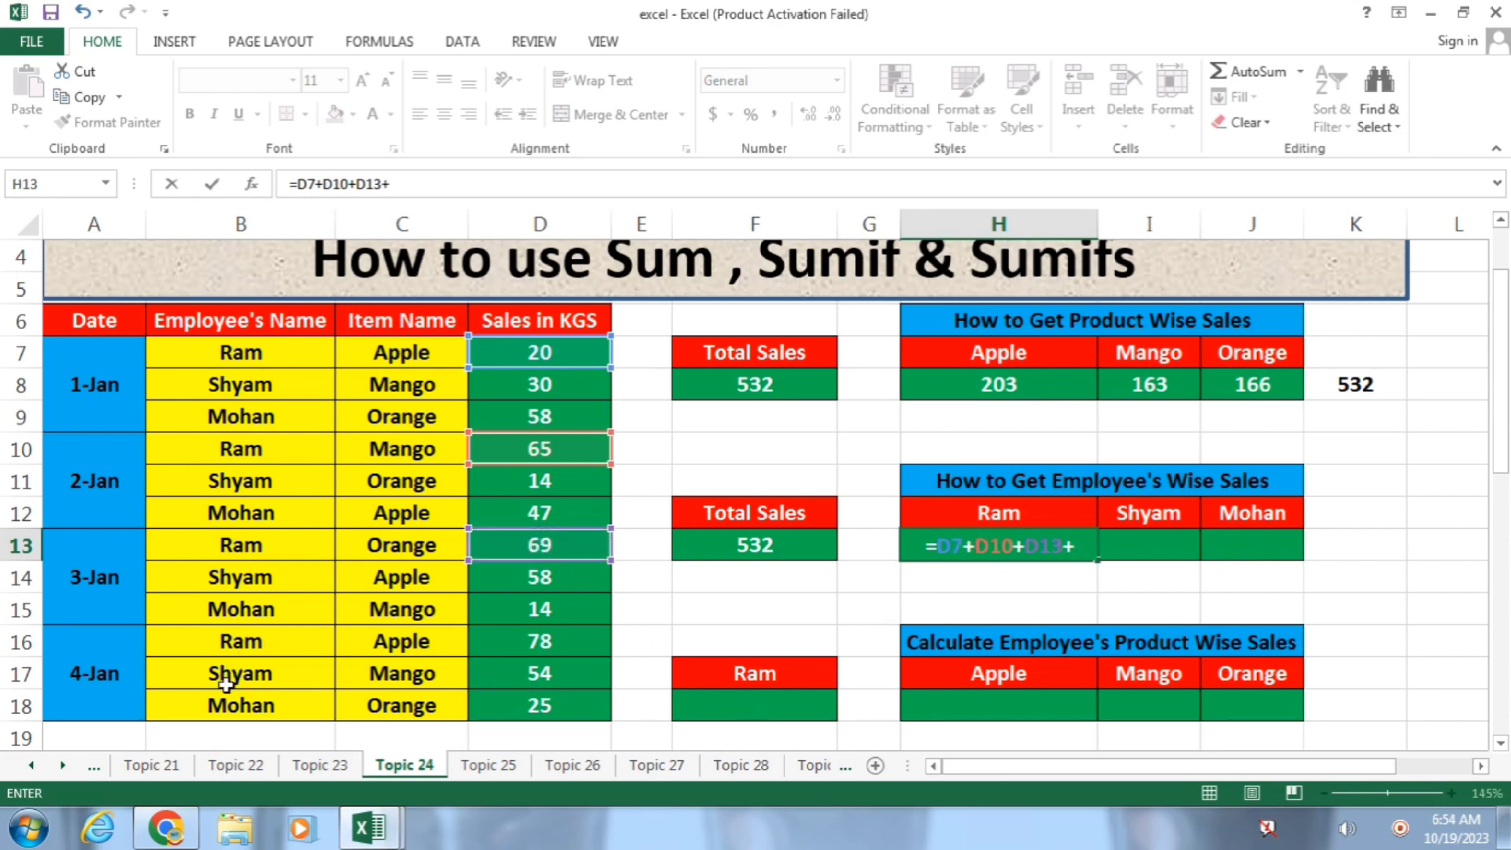
{"action": "left_click", "coordinate": [540, 646]}
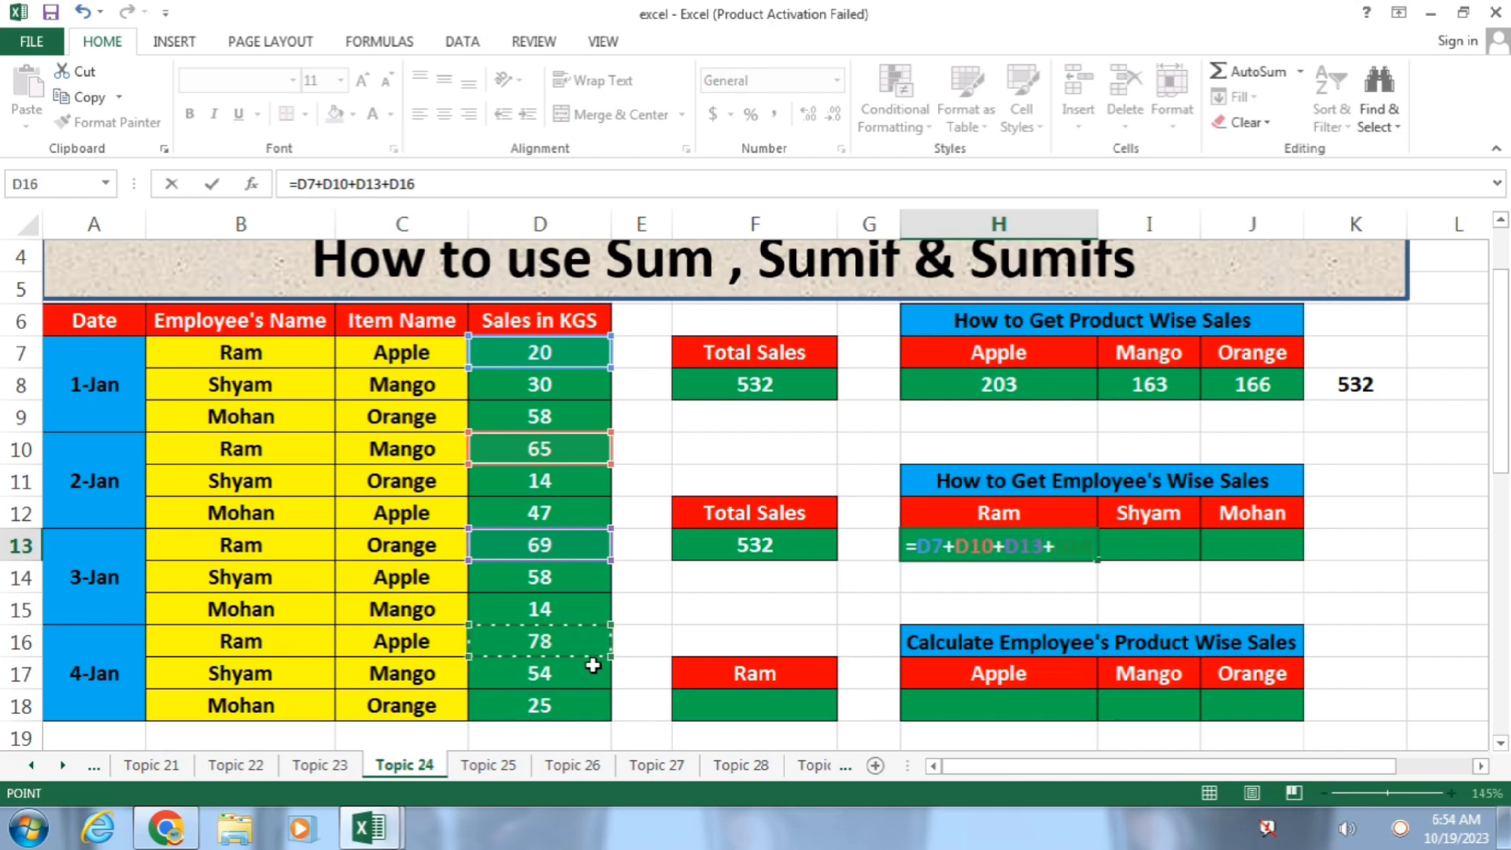
{"action": "key", "text": "Return"}
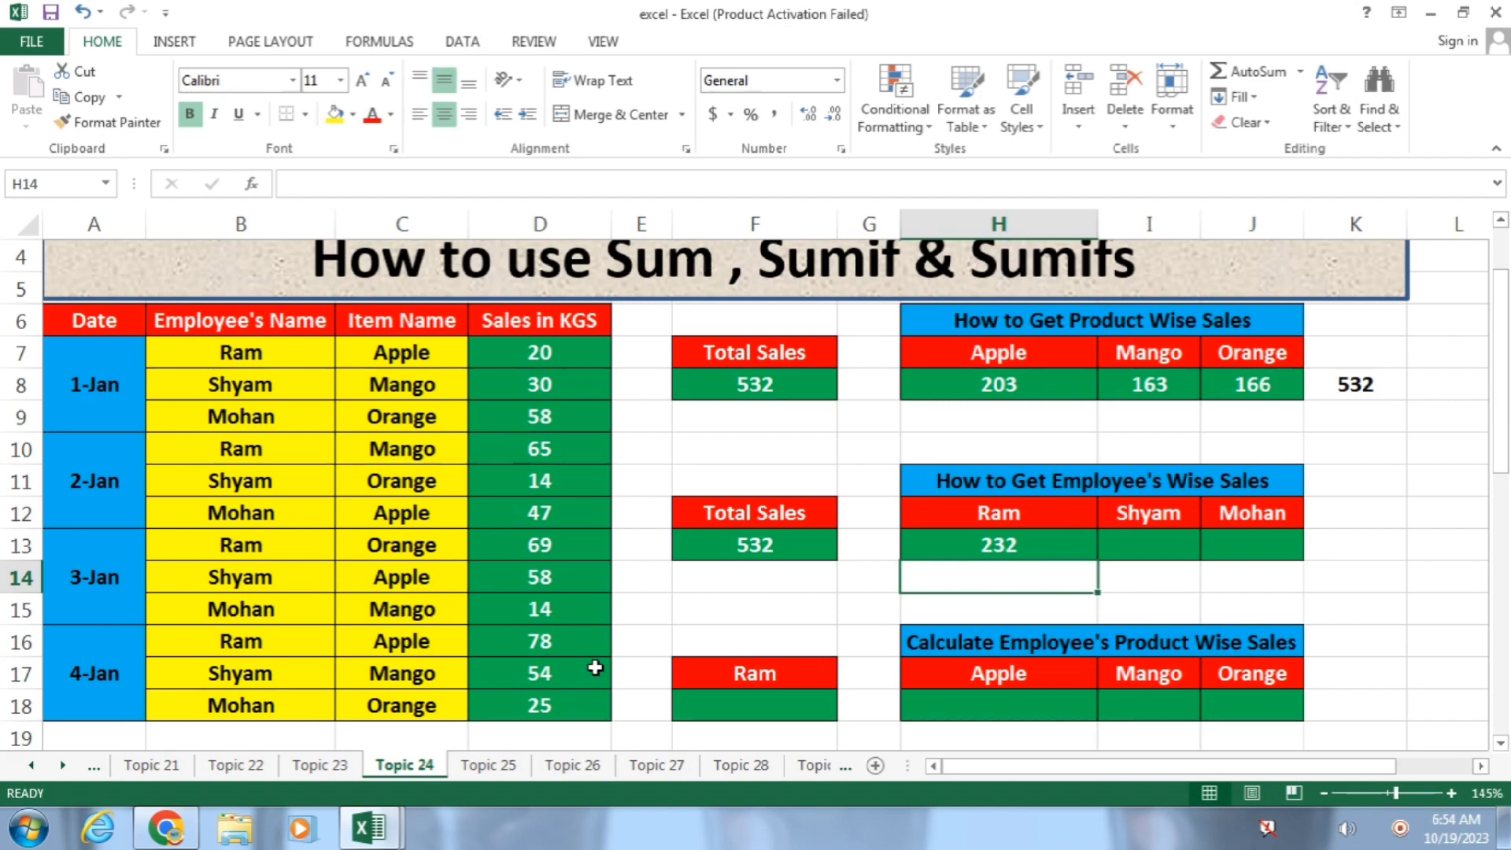
Step: Clear the product-wise sales results in H8:J8 and their total in K8
{"action": "left_click", "coordinate": [1150, 547]}
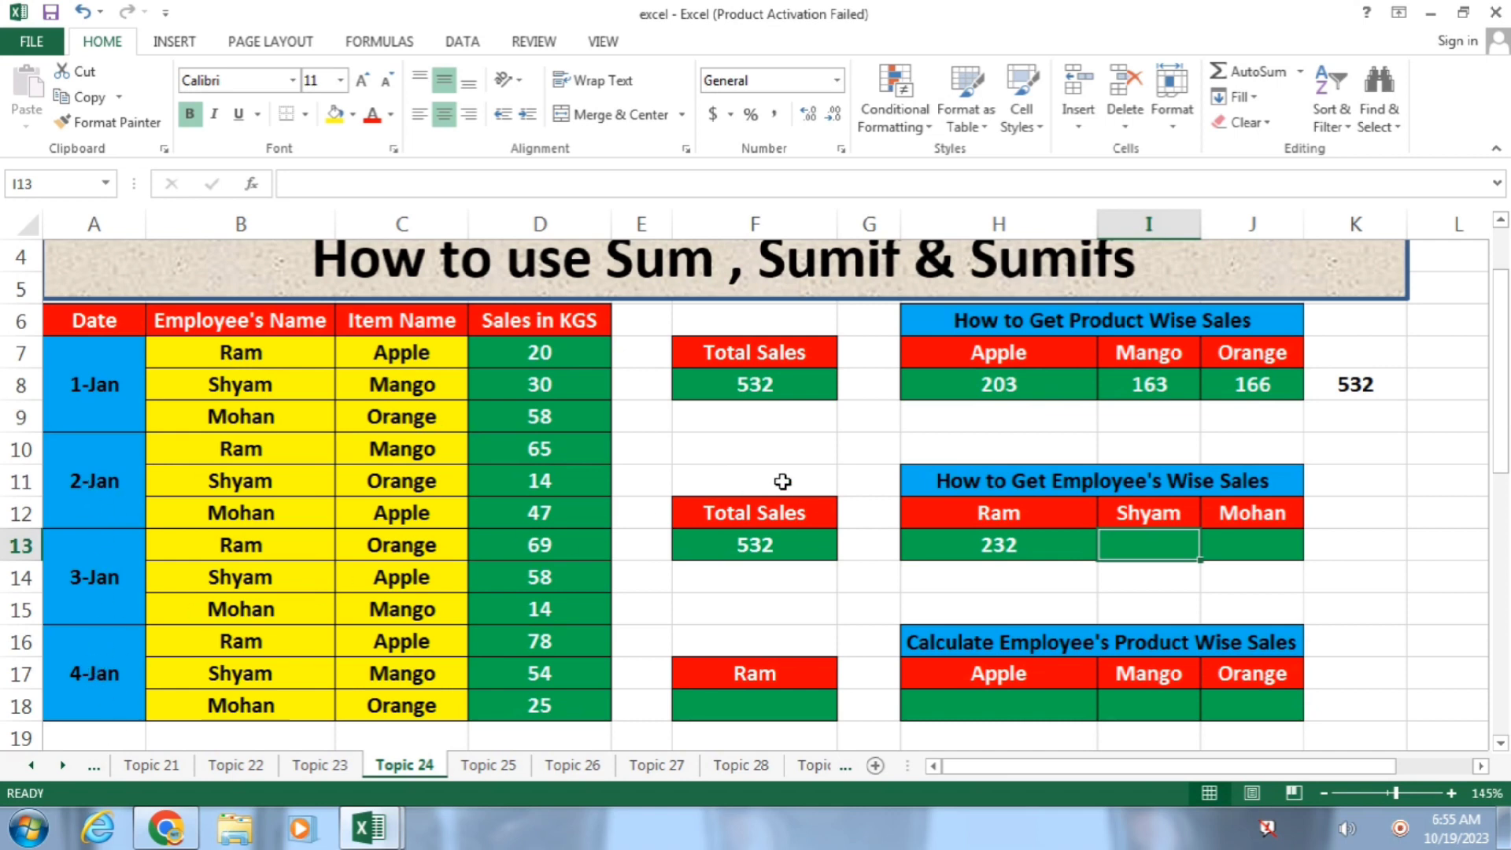
{"action": "left_click", "coordinate": [799, 429]}
{"action": "left_click", "coordinate": [991, 389]}
{"action": "left_click_drag", "start_coordinate": [991, 389], "coordinate": [1248, 385]}
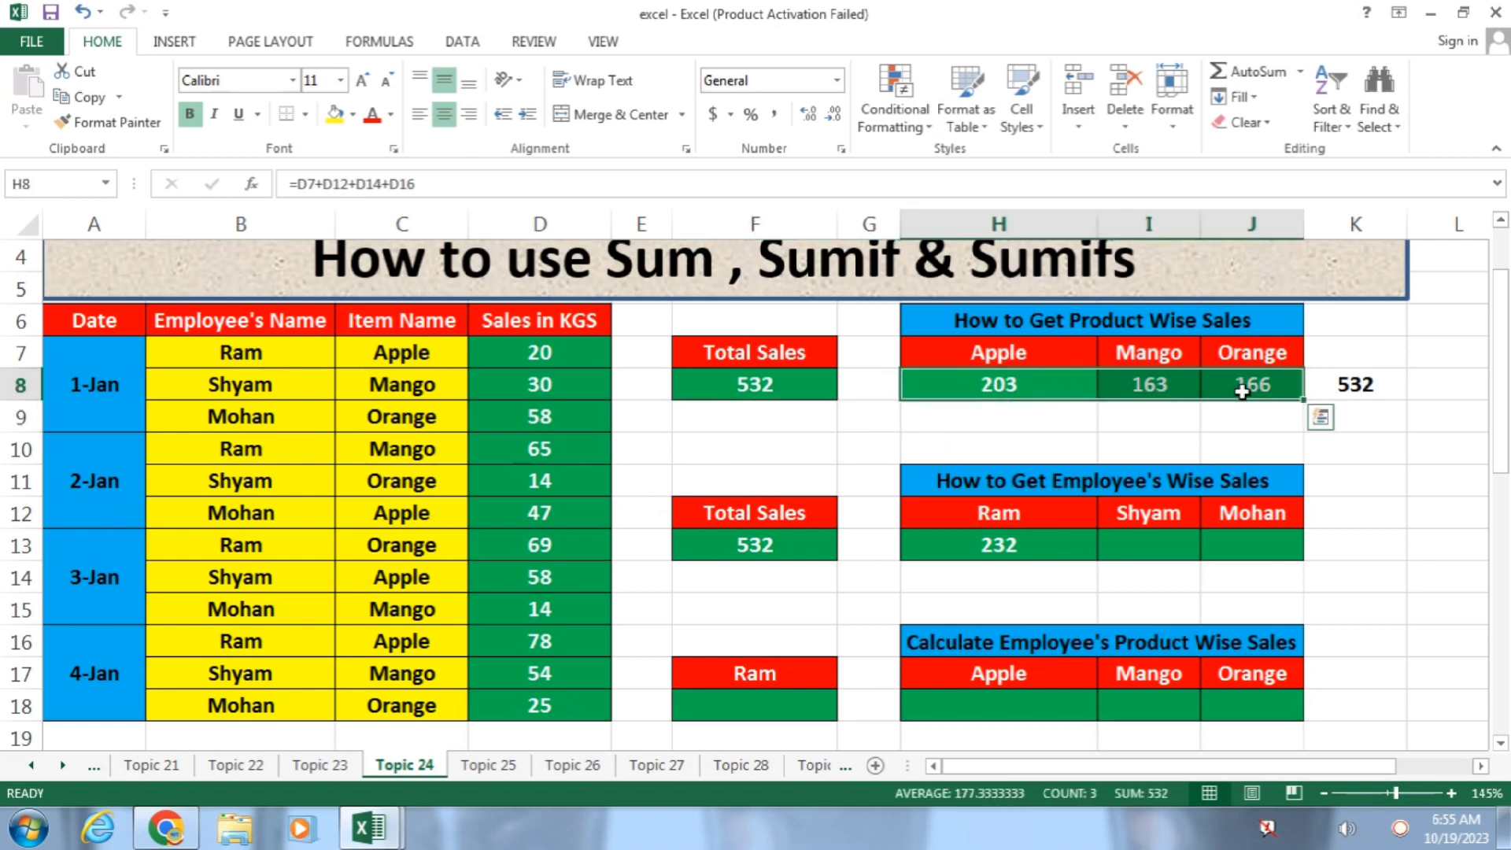
{"action": "key", "text": "Delete"}
{"action": "left_click", "coordinate": [1352, 387]}
{"action": "left_click", "coordinate": [1035, 377]}
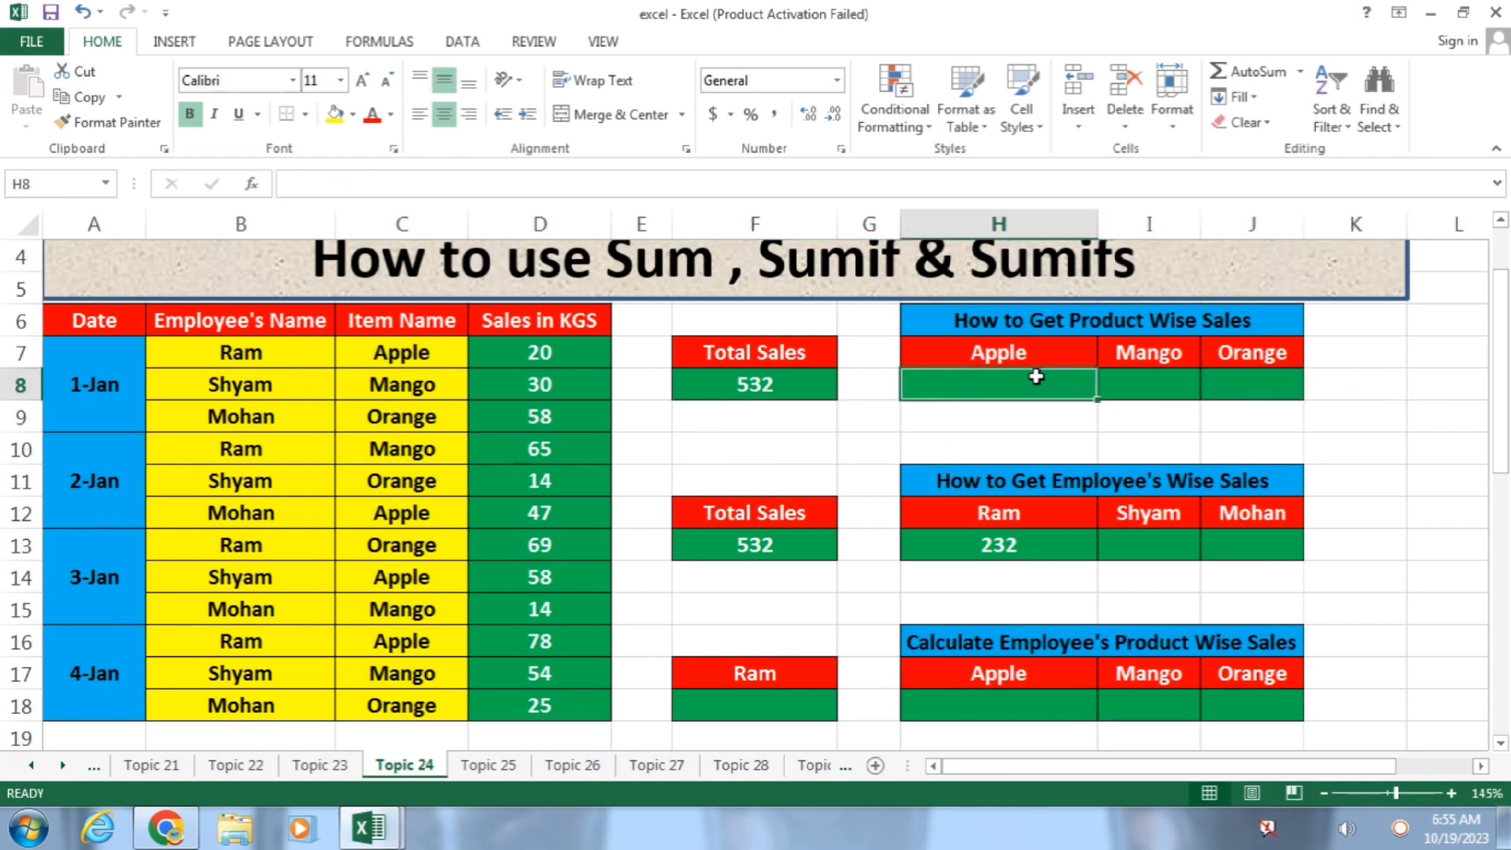
{"action": "key", "text": "BackSpace"}
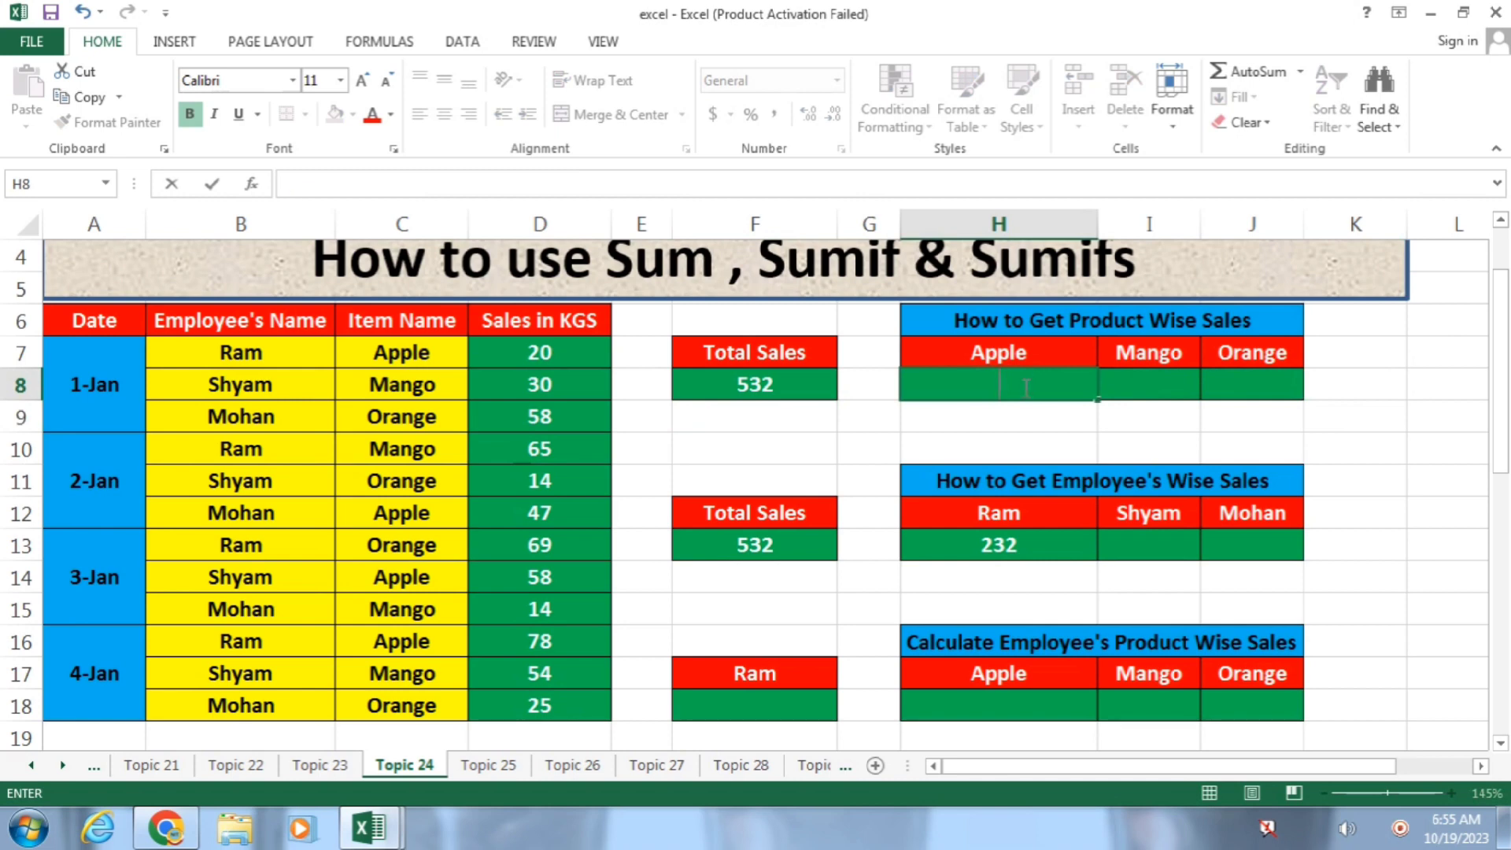
{"action": "type", "text": "="}
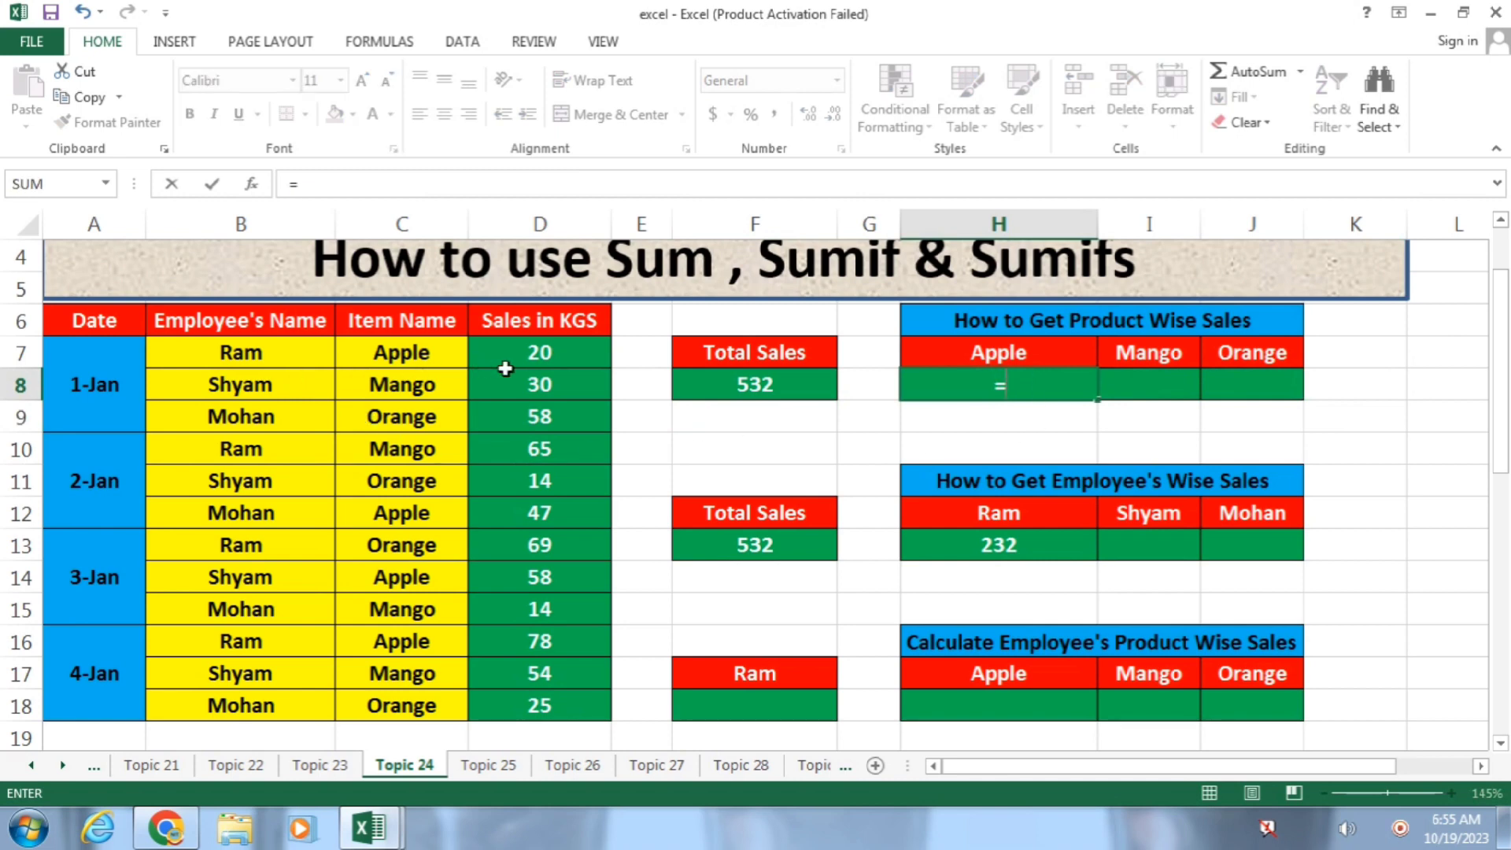
{"action": "left_click", "coordinate": [538, 356]}
{"action": "type", "text": "+"}
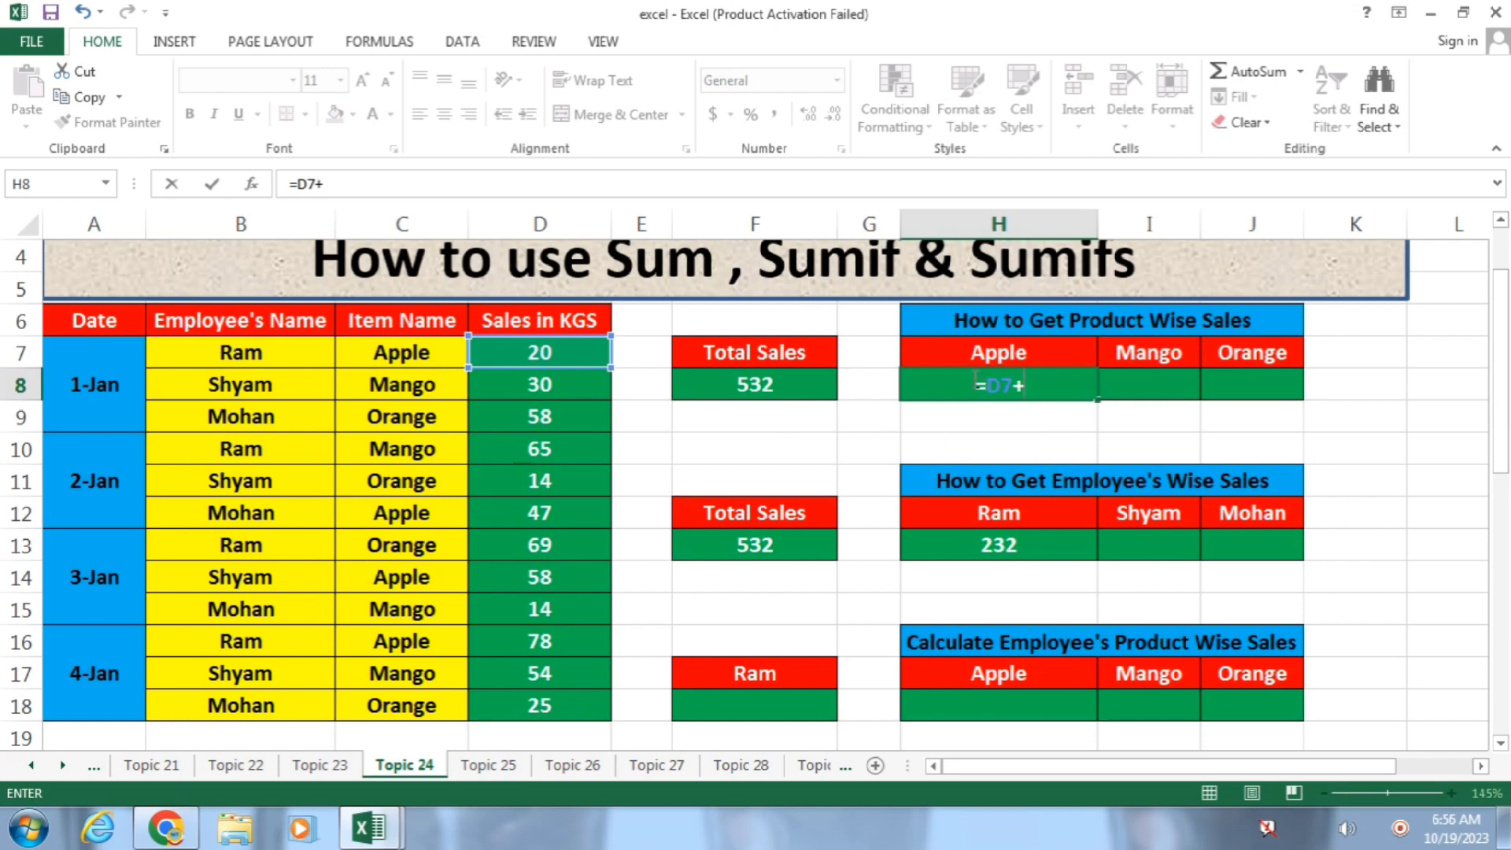
{"action": "key", "text": "Escape"}
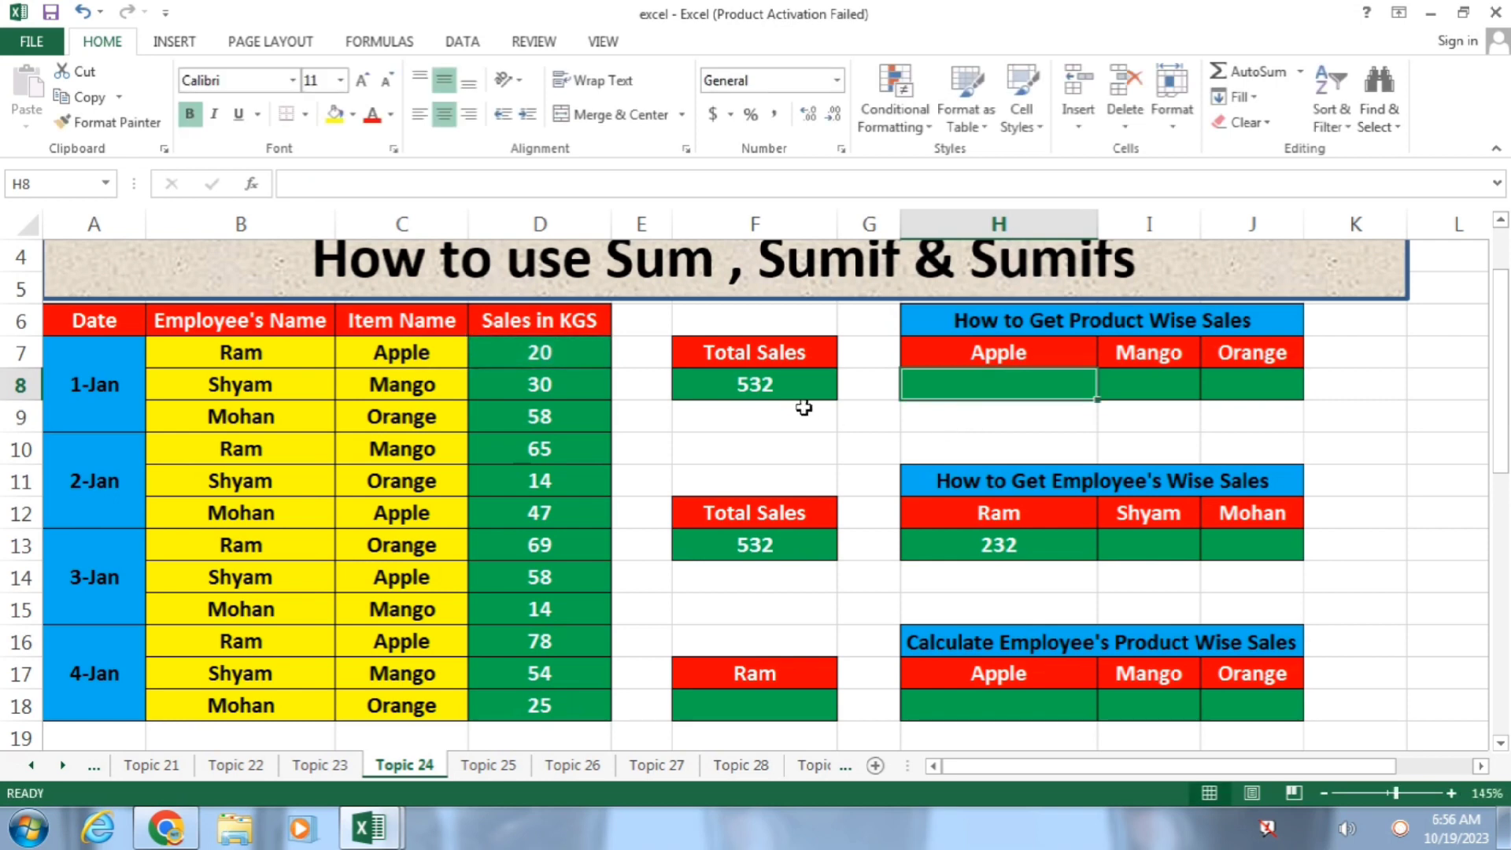
{"action": "left_click", "coordinate": [782, 391]}
{"action": "key", "text": "Delete"}
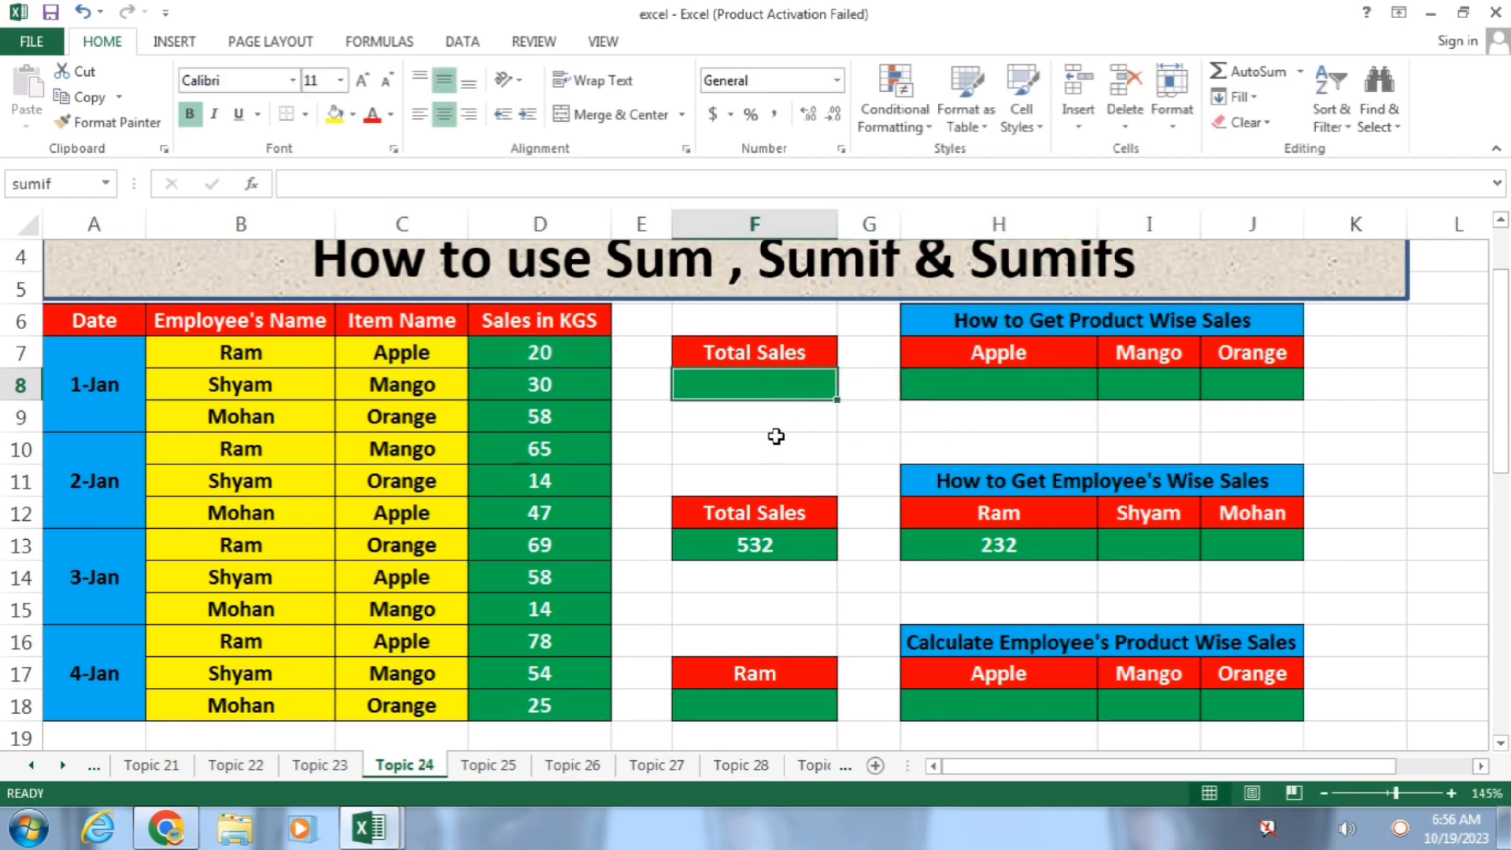
{"action": "key", "text": "ctrl+z"}
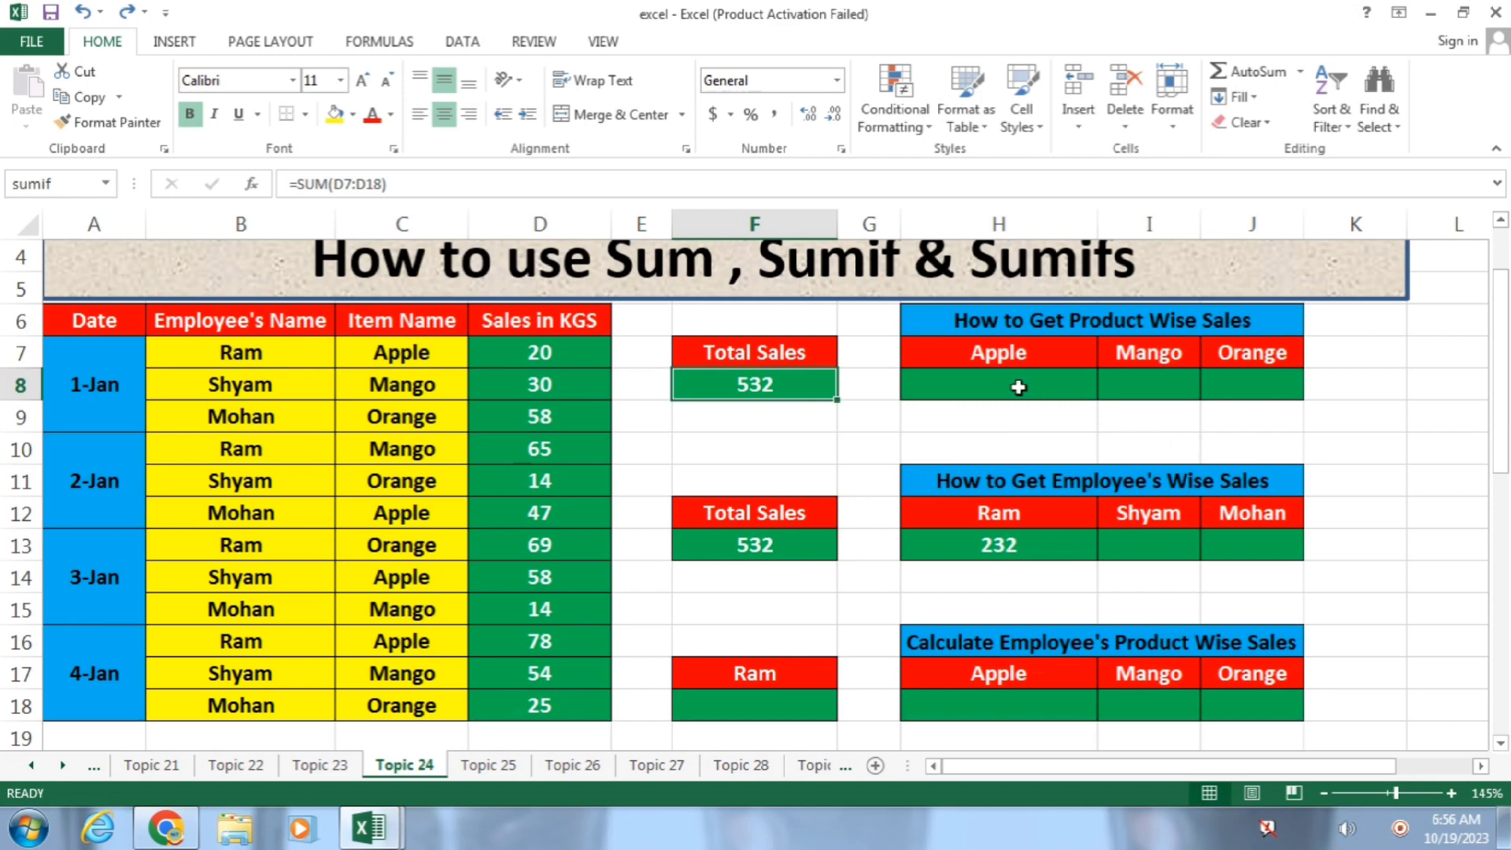
Step: Calculate the Apple sales in cell H8 with =SUMIF(C7:C18,C7,D7:D18)
{"action": "left_click", "coordinate": [967, 386]}
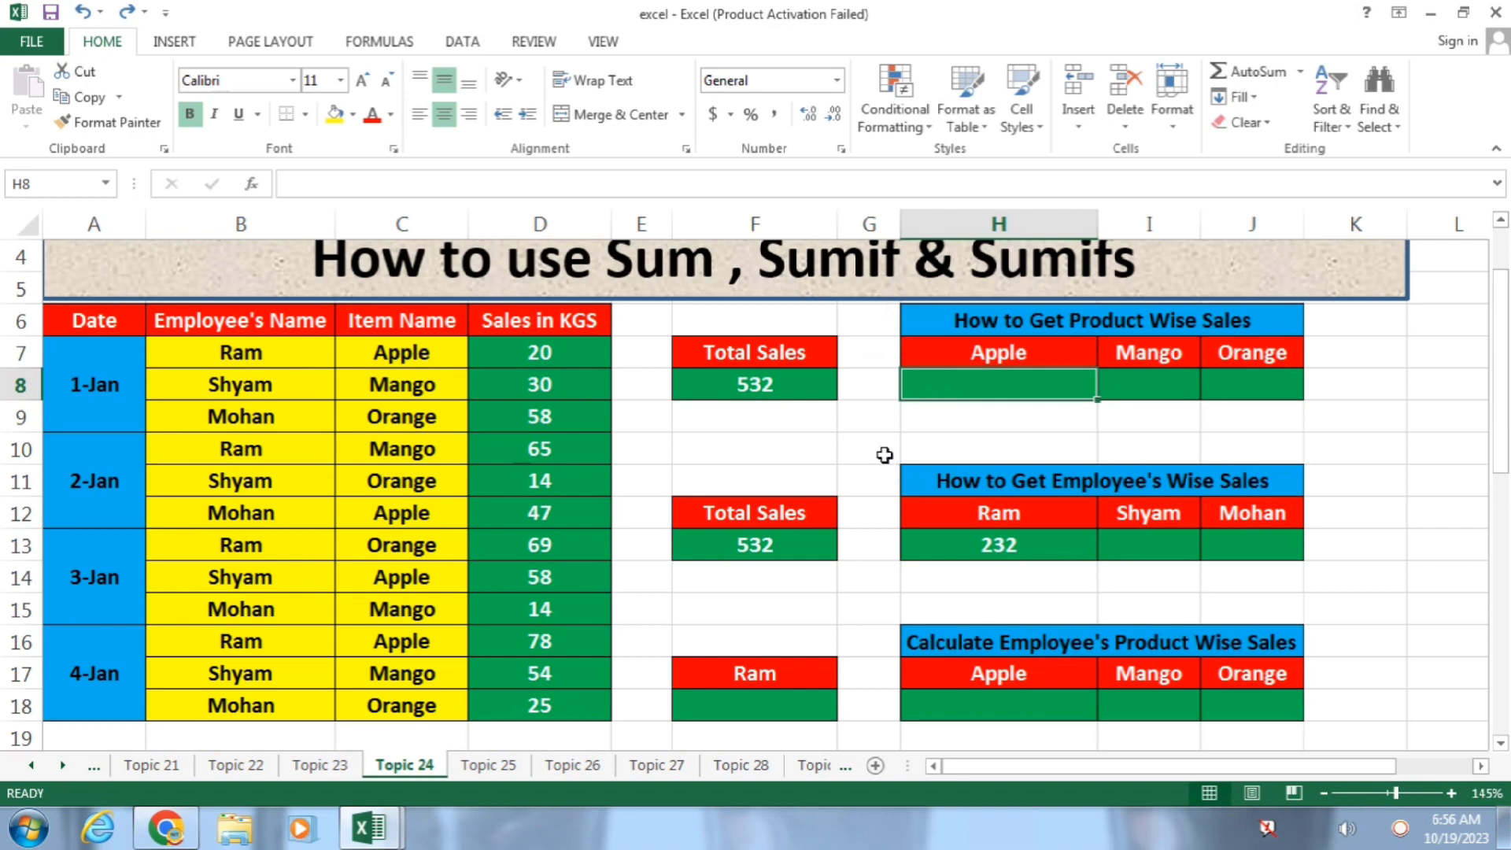
{"action": "type", "text": "="}
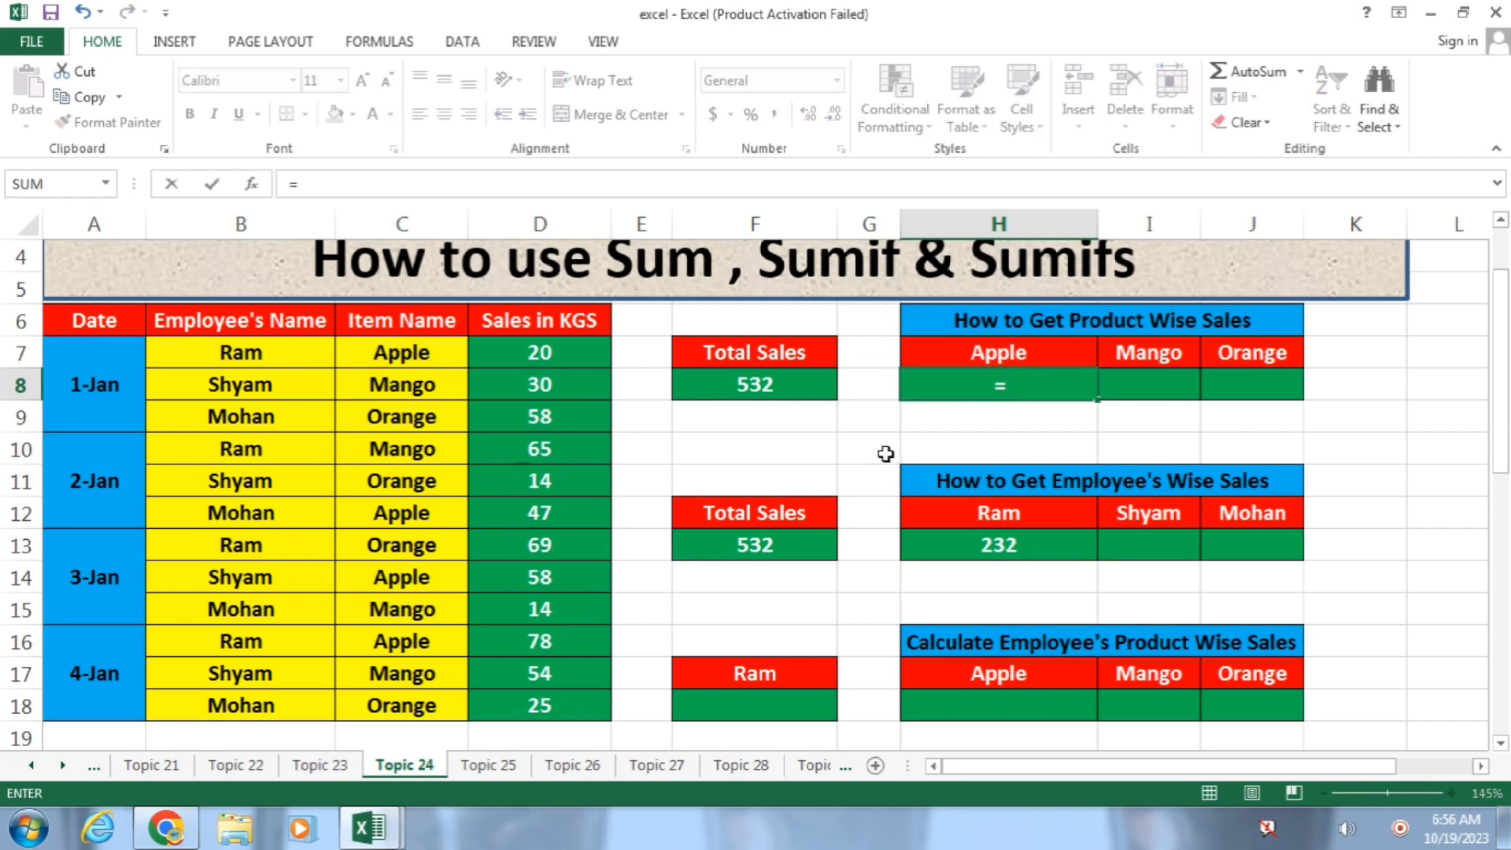
{"action": "type", "text": "sumif"}
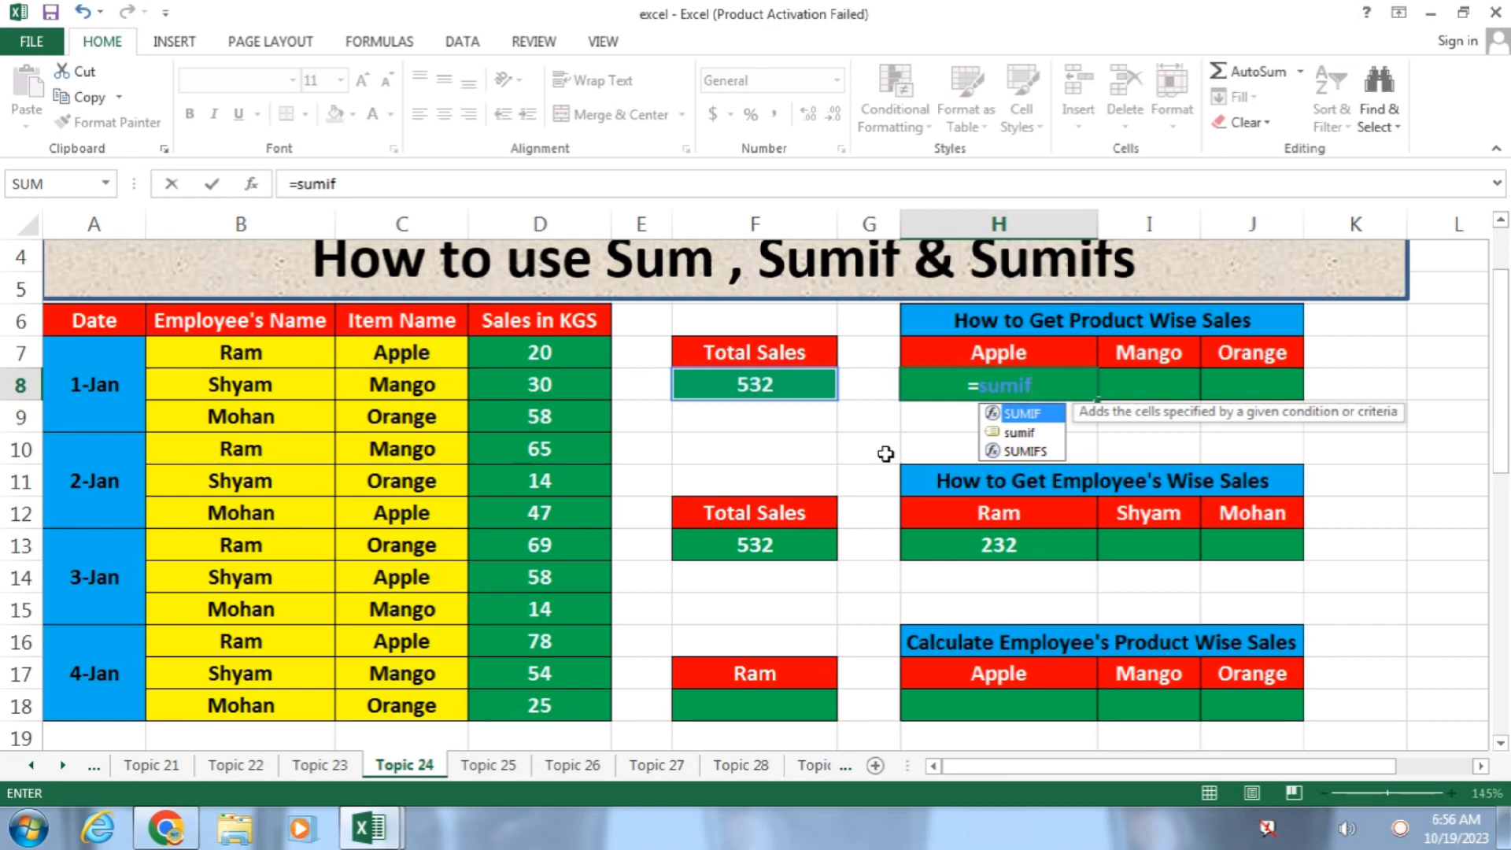
{"action": "type", "text": "("}
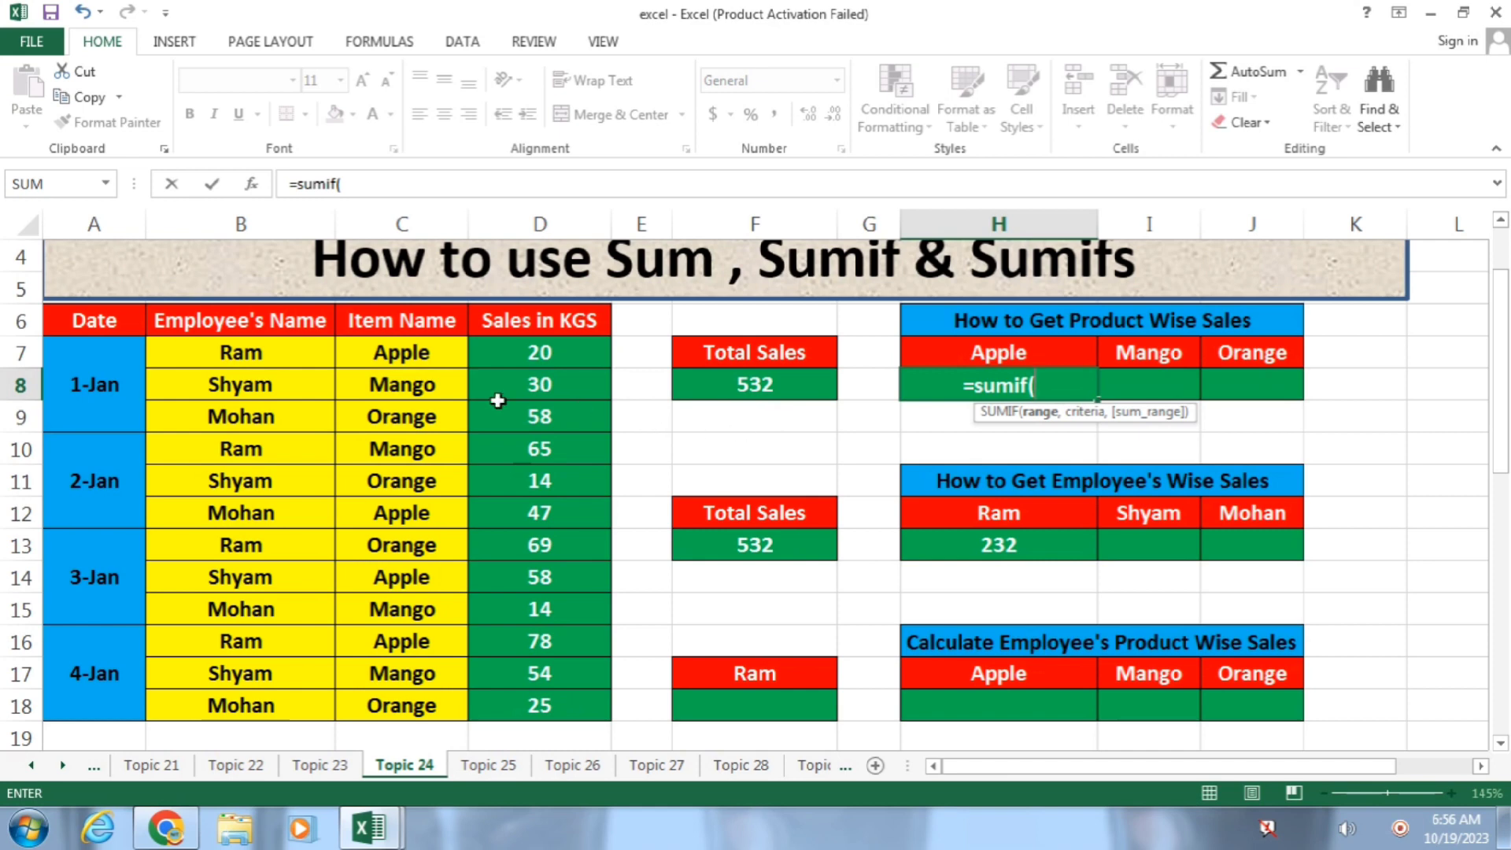
{"action": "left_click_drag", "start_coordinate": [438, 349], "coordinate": [409, 709]}
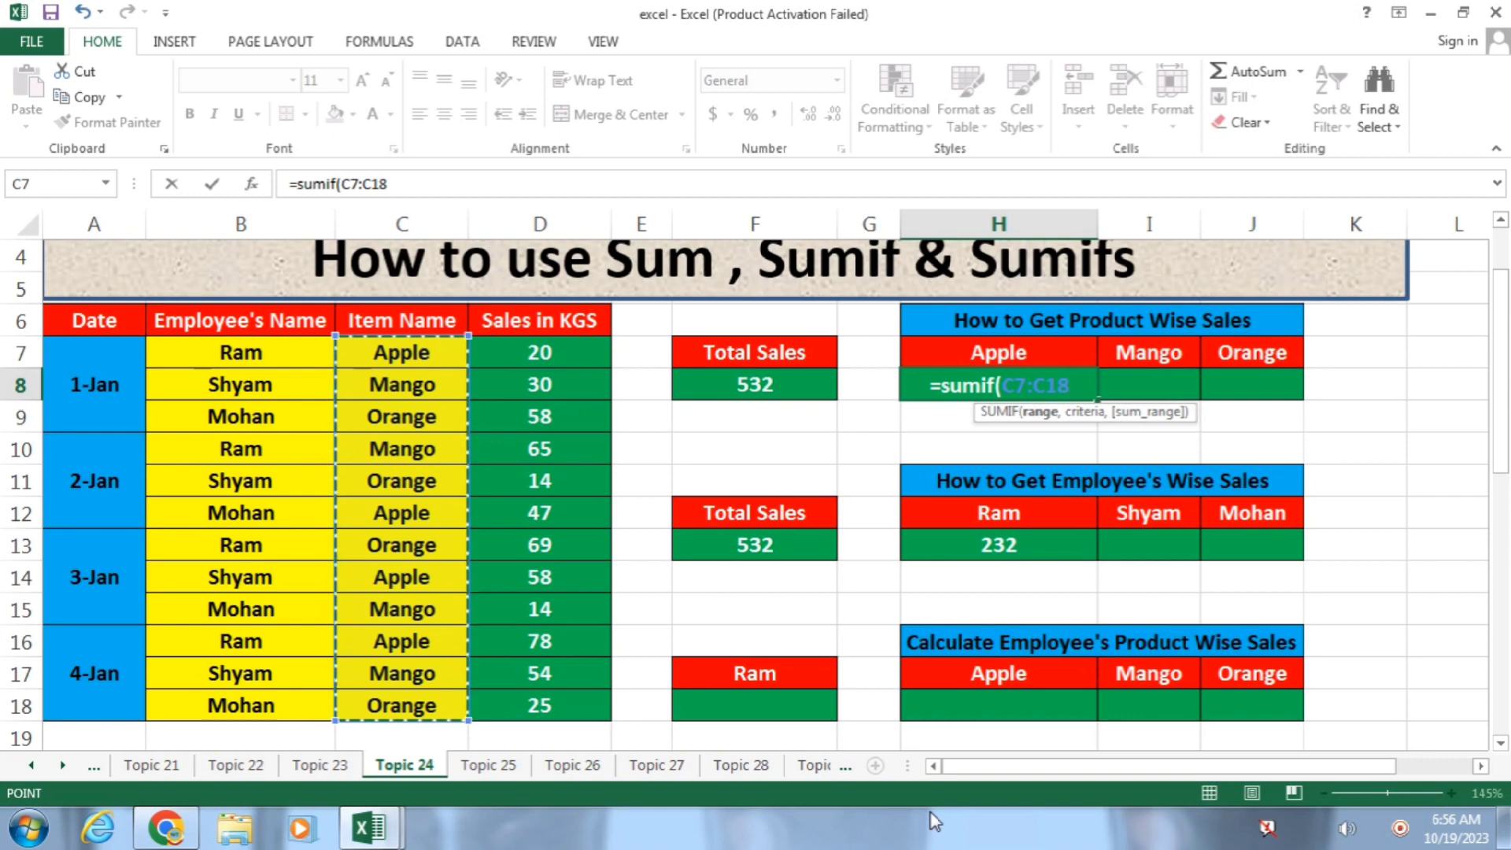
{"action": "type", "text": ","}
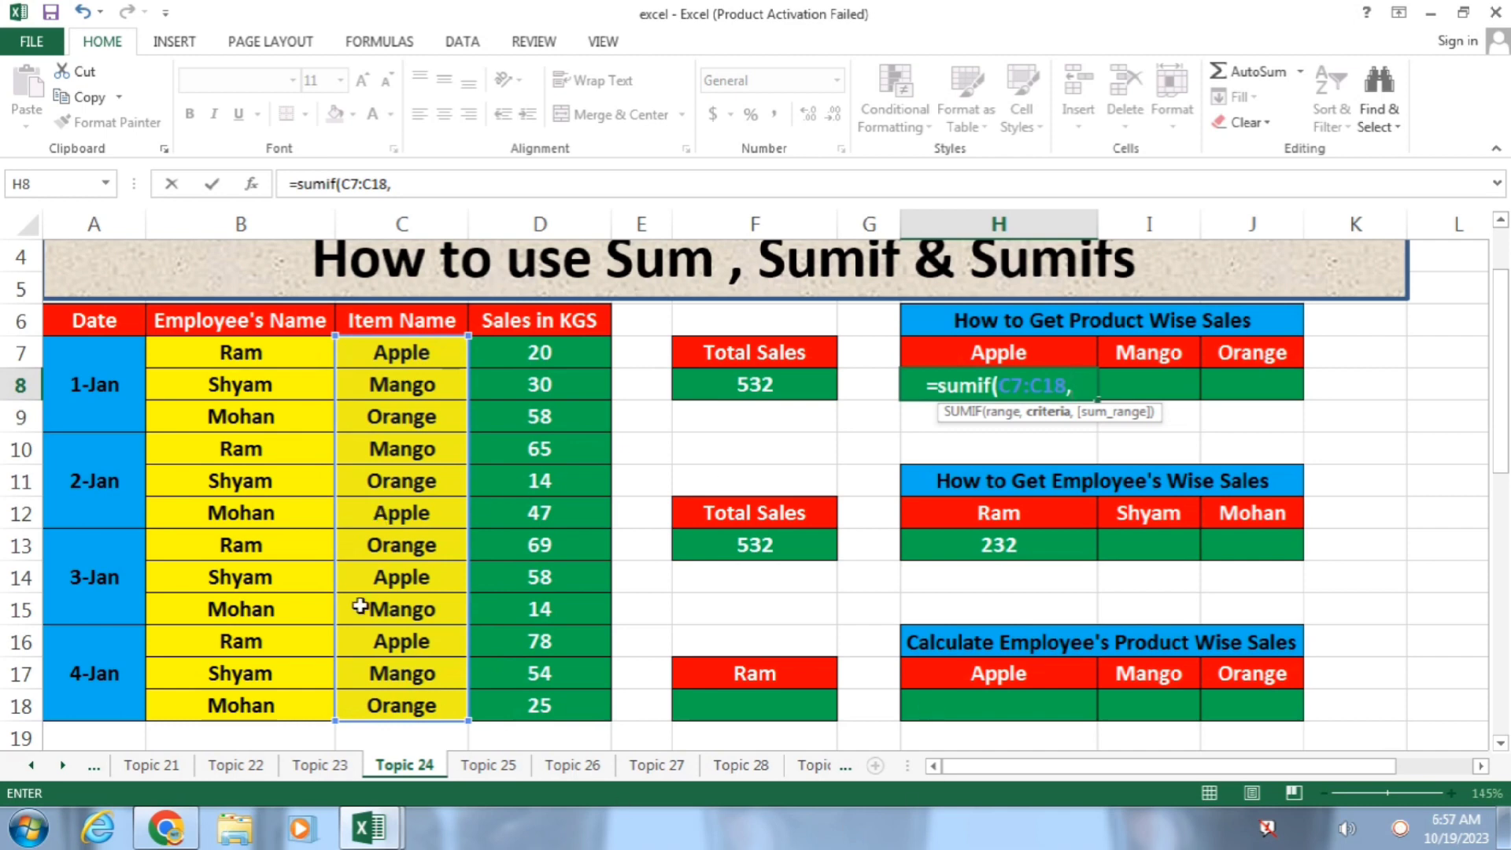
{"action": "left_click", "coordinate": [406, 356]}
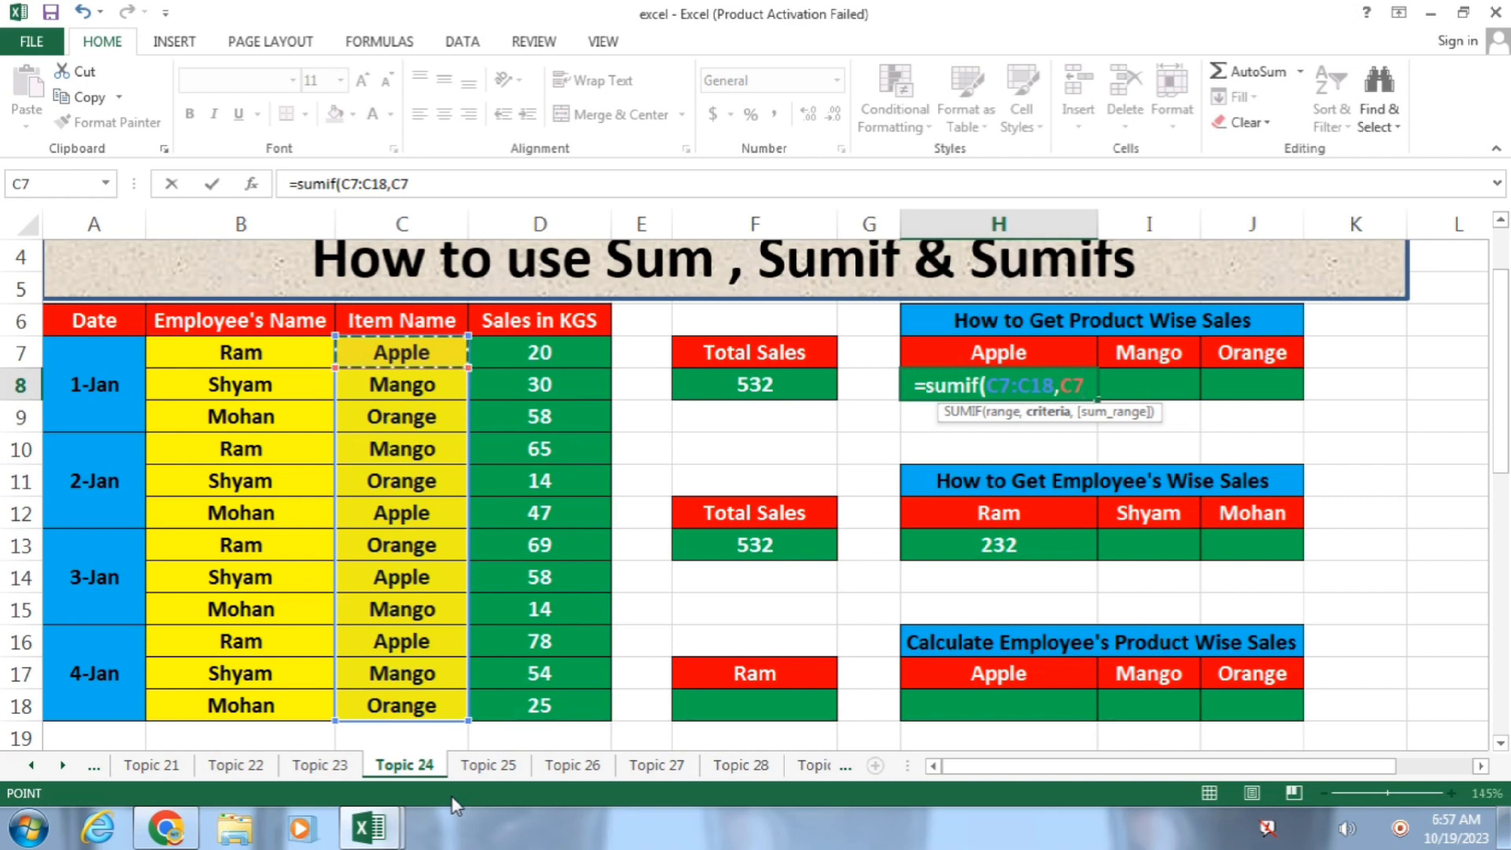
{"action": "type", "text": ","}
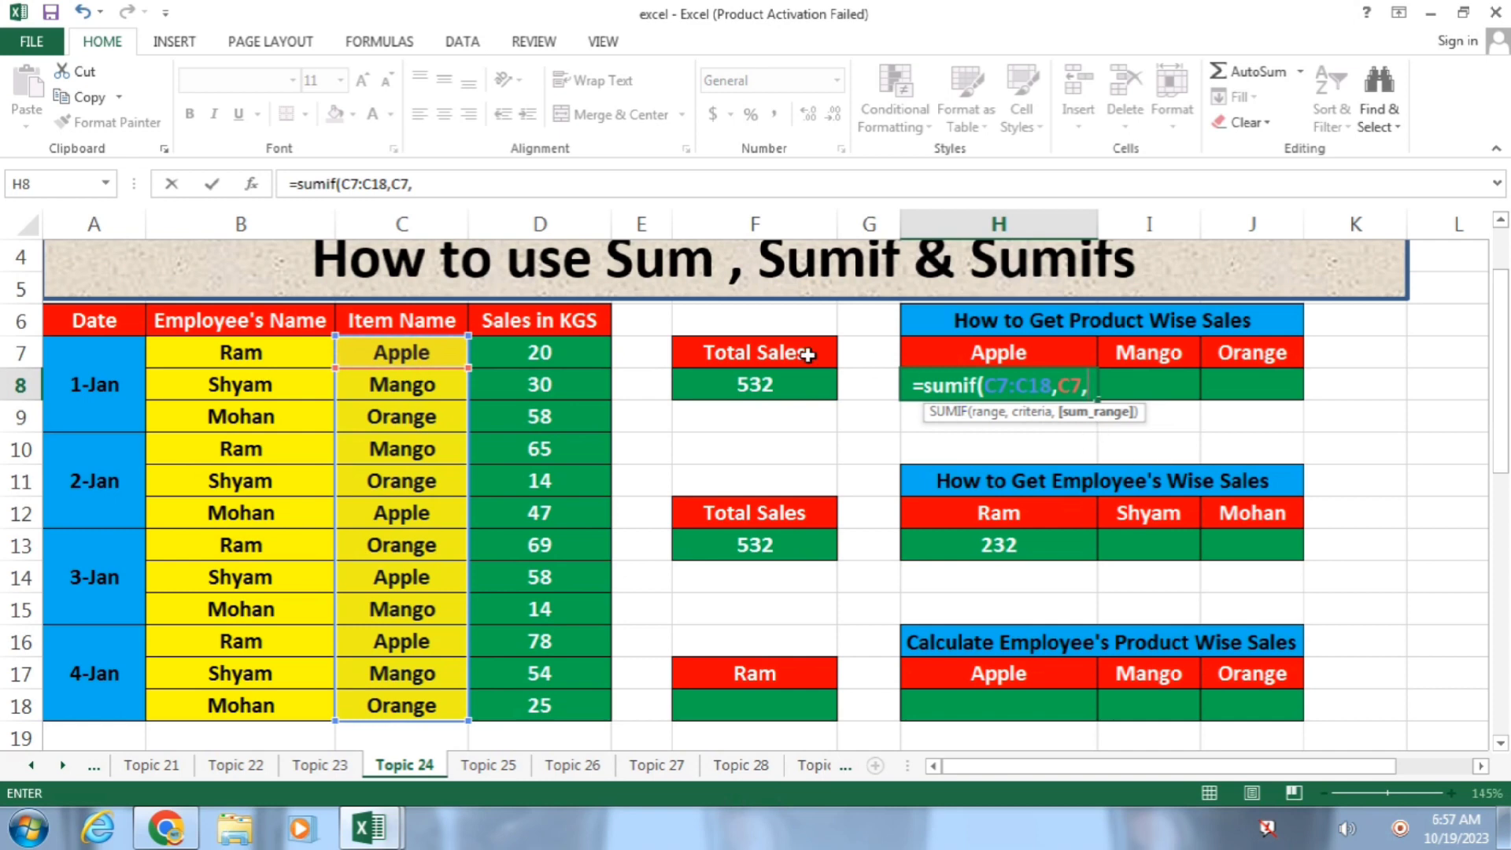
{"action": "left_click_drag", "start_coordinate": [537, 352], "coordinate": [540, 710]}
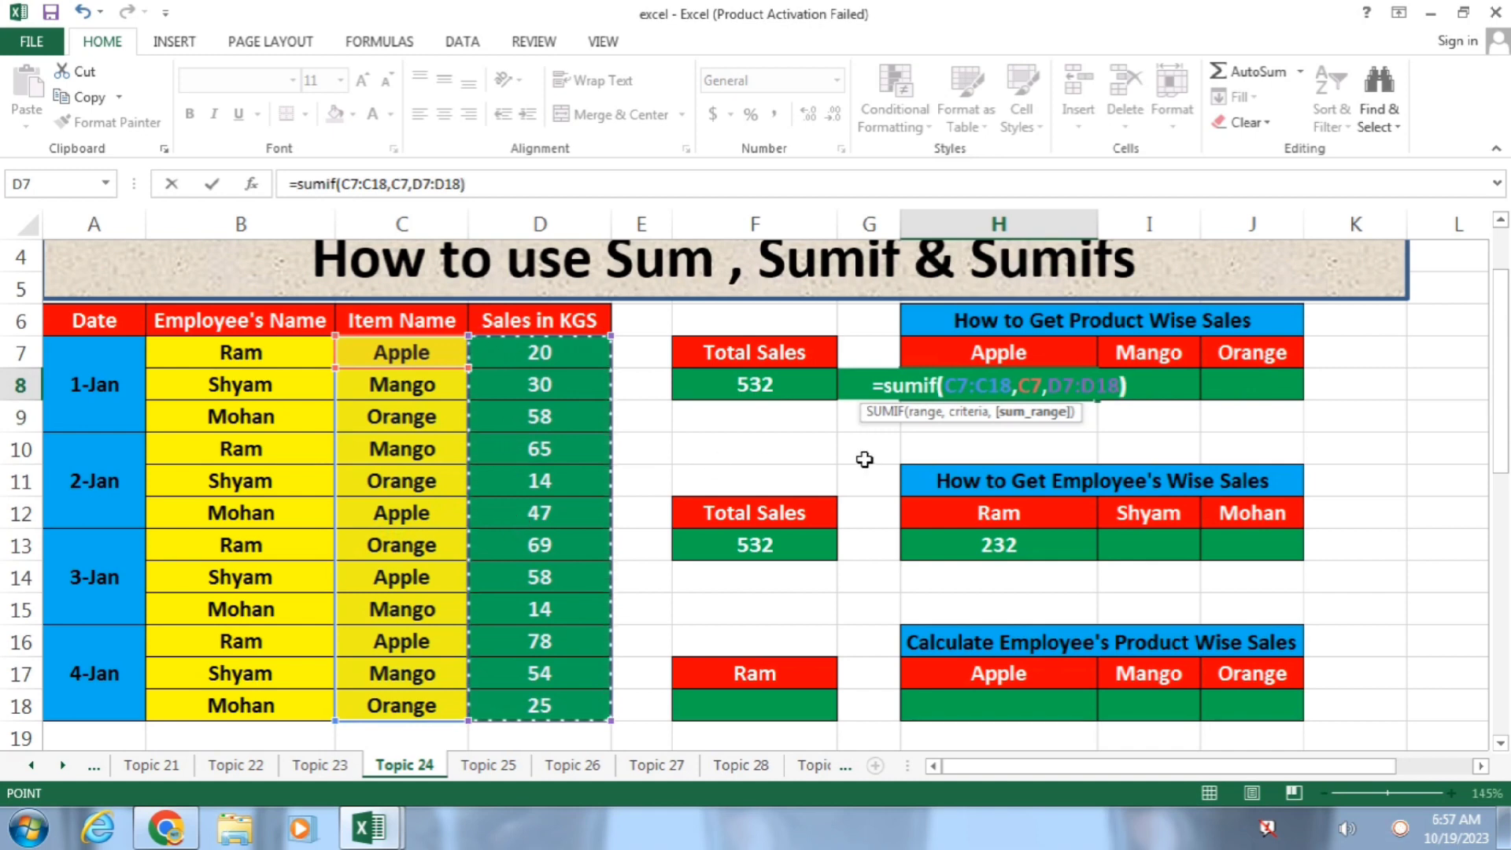
{"action": "key", "text": "Return"}
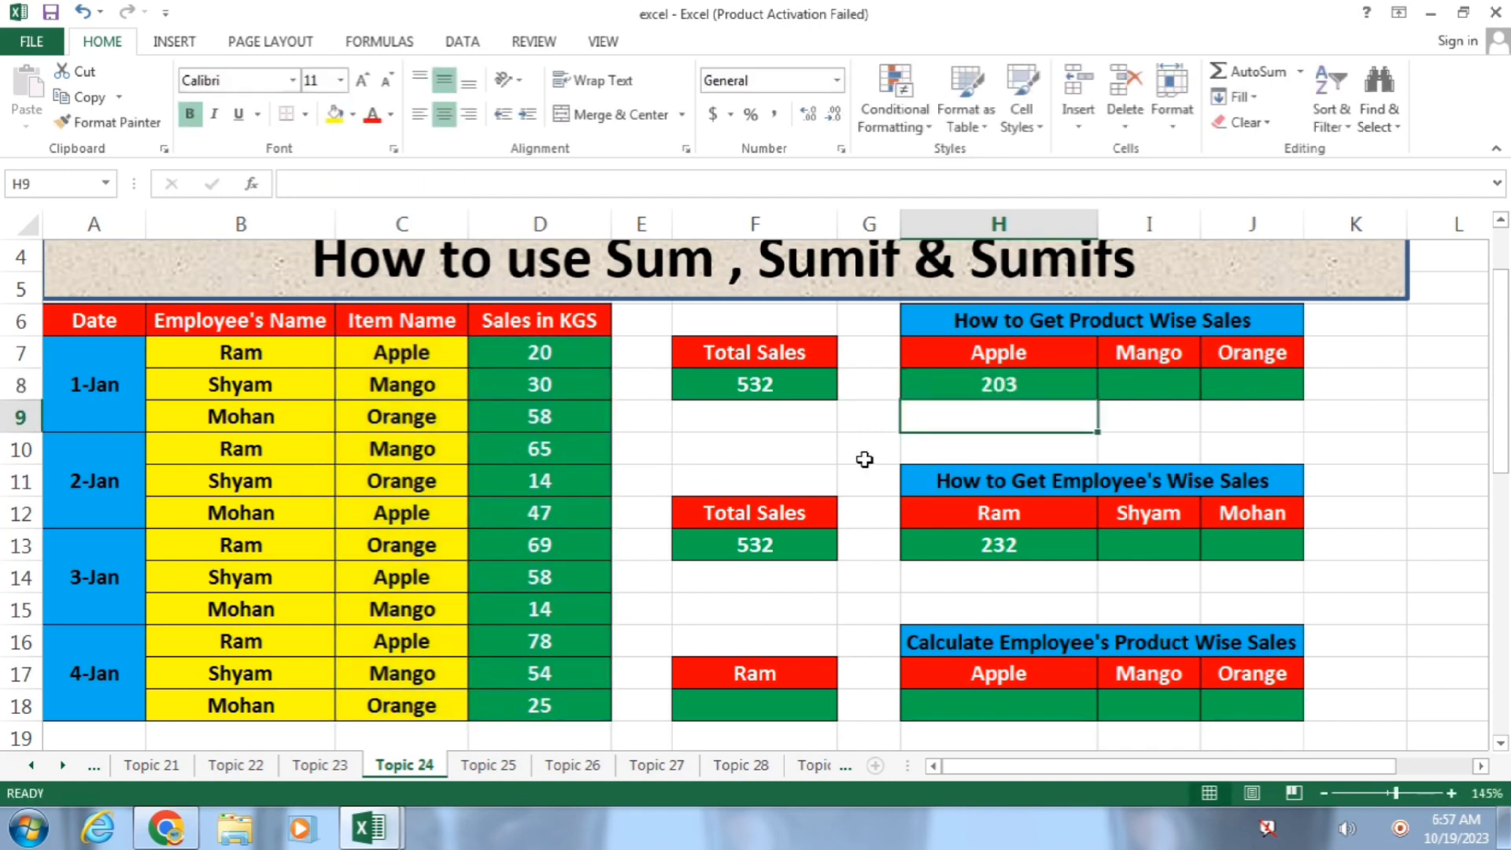
Step: Calculate the Mango sales in cell I8 with =SUMIF(C7:C18,C8,D7:D18)
{"action": "left_click", "coordinate": [1170, 389]}
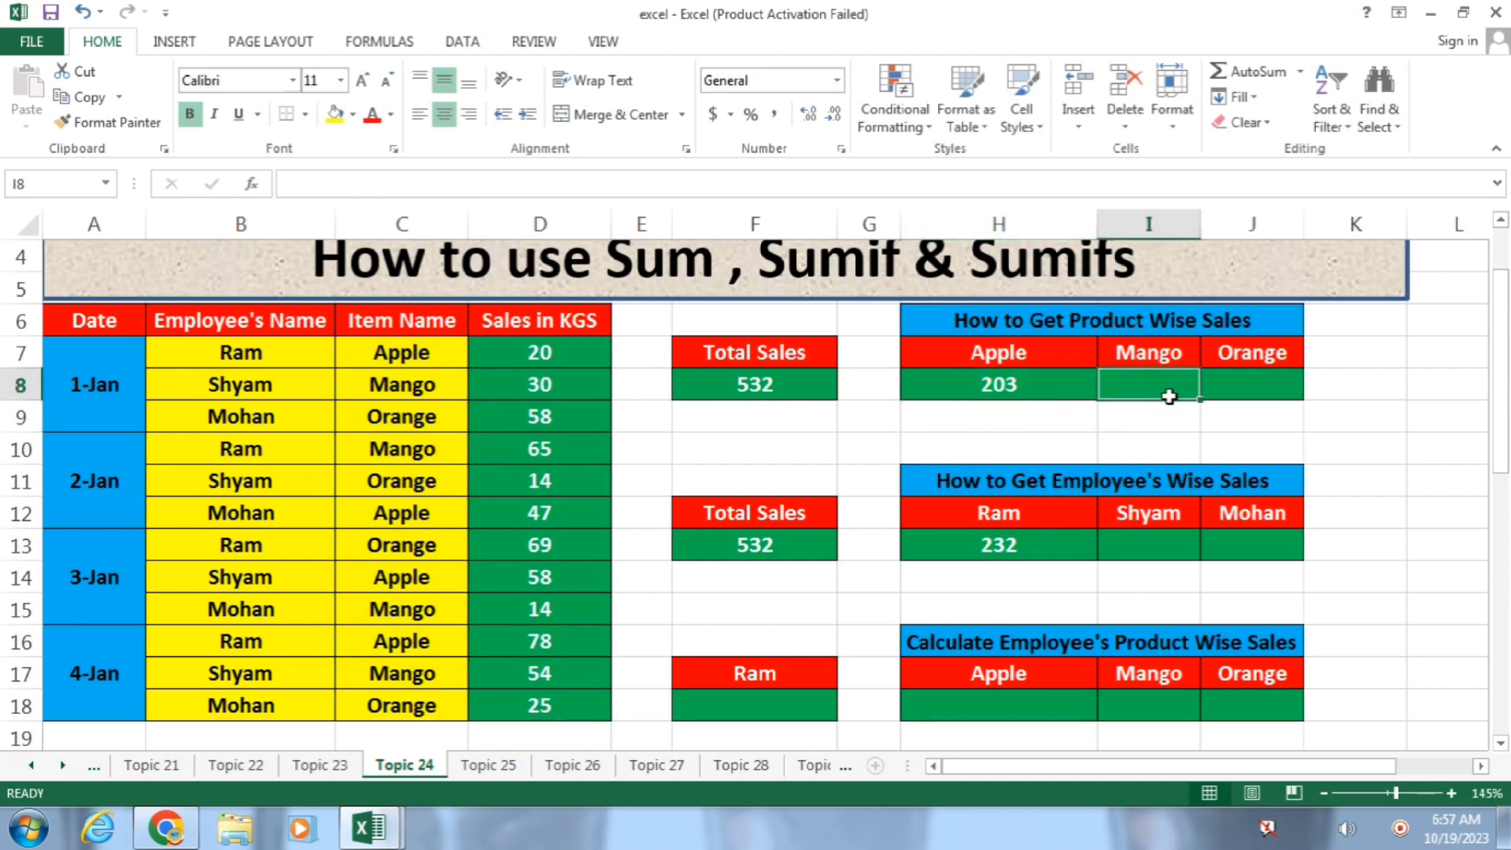
{"action": "type", "text": "=s"}
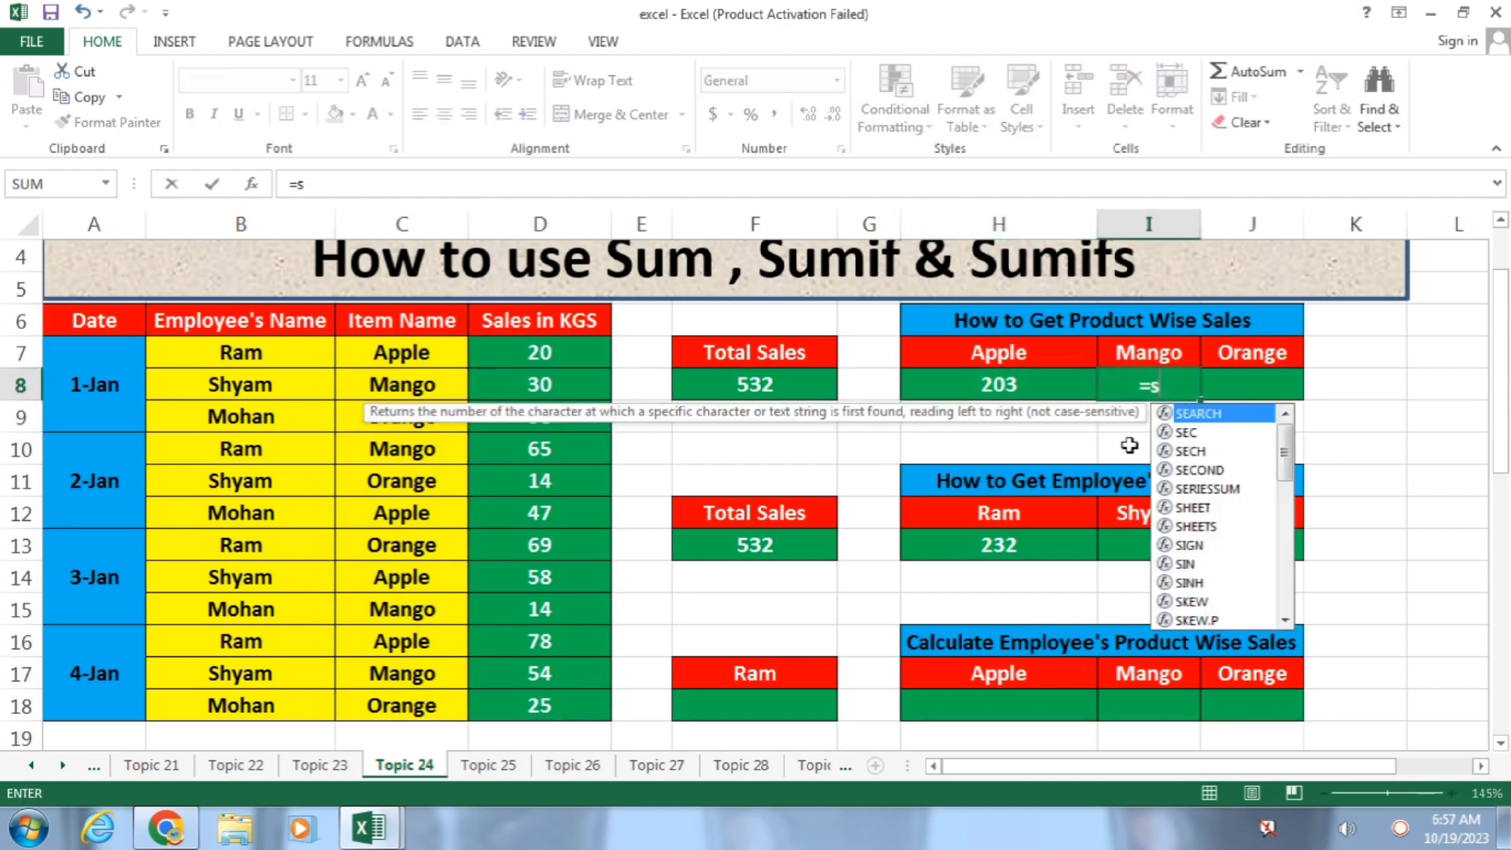
{"action": "type", "text": "umif("}
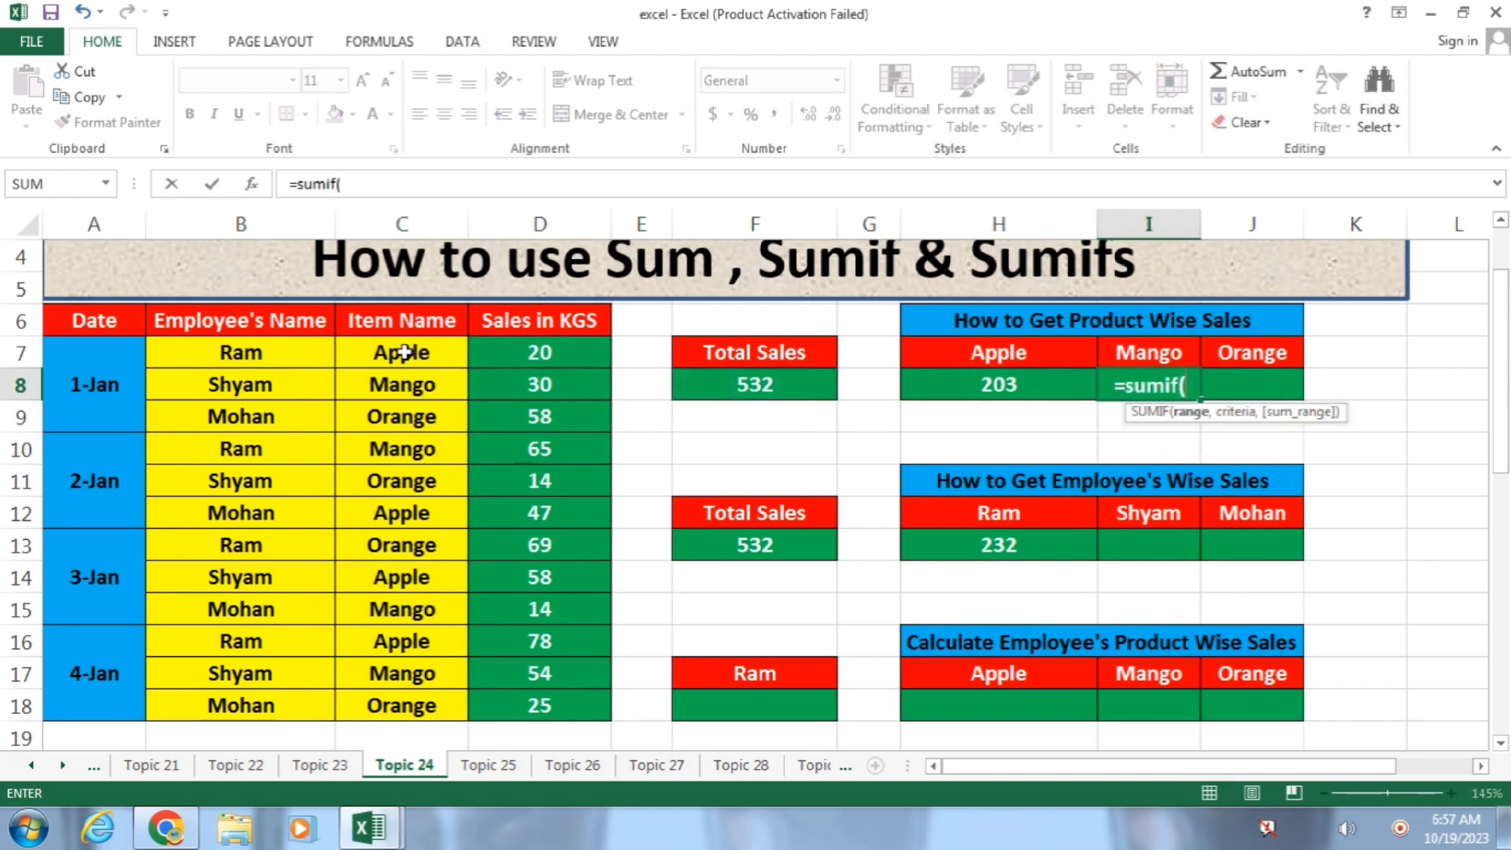
{"action": "left_click_drag", "start_coordinate": [404, 352], "coordinate": [404, 698]}
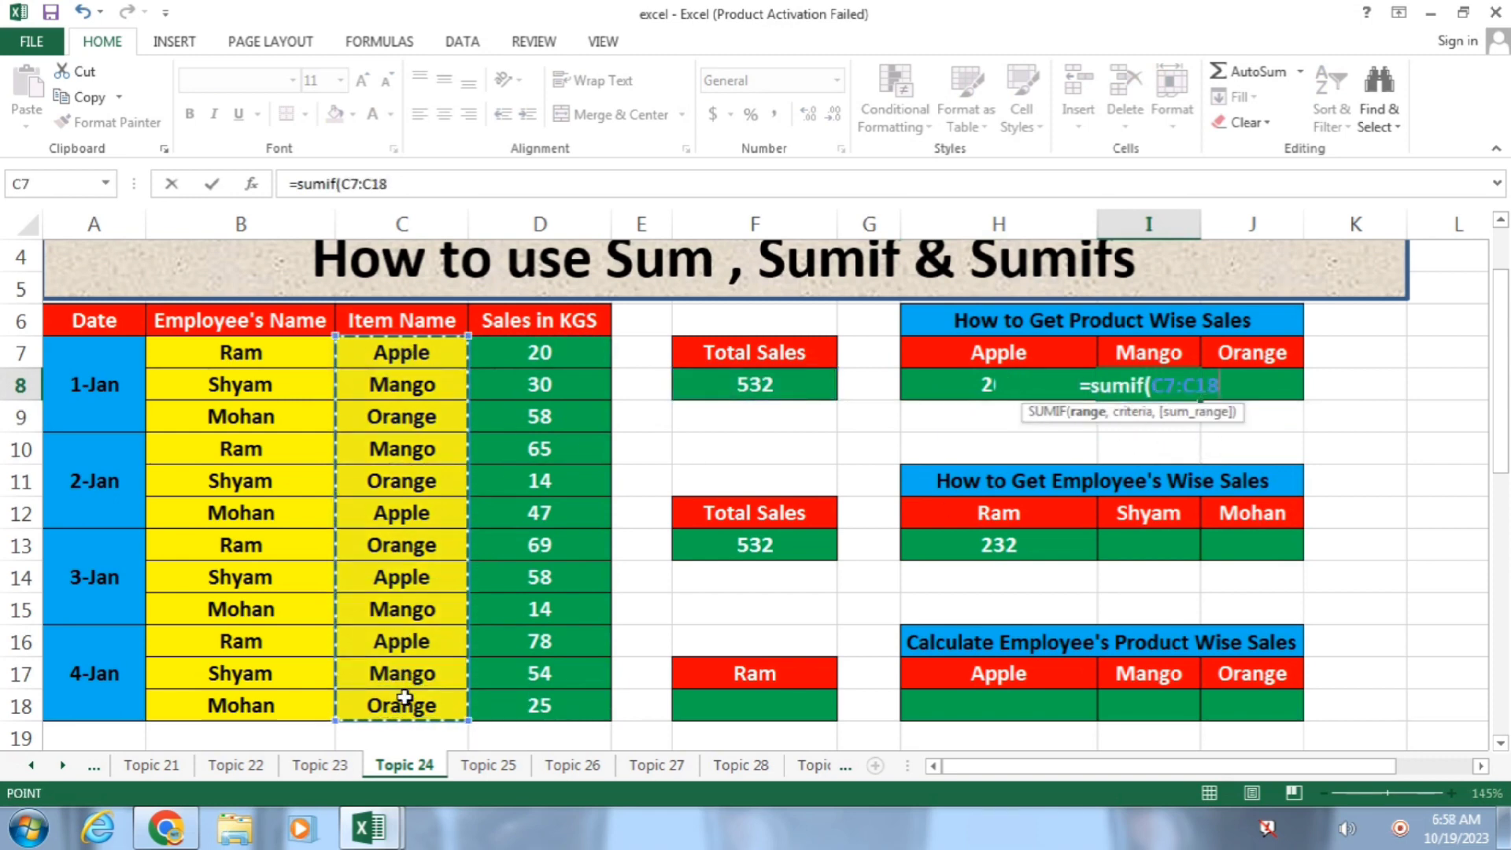
{"action": "type", "text": ","}
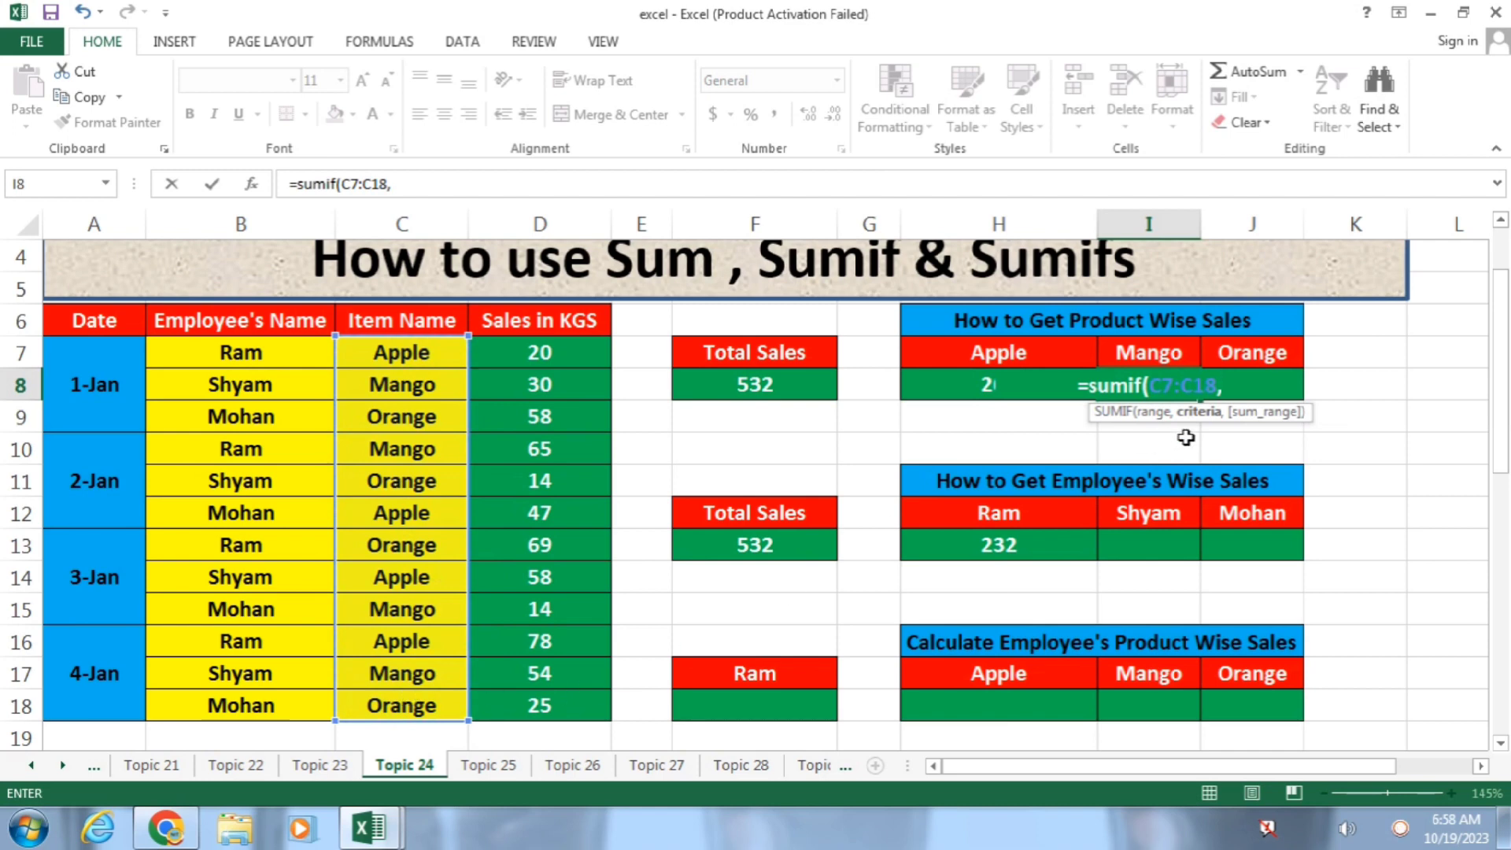
{"action": "left_click", "coordinate": [431, 389]}
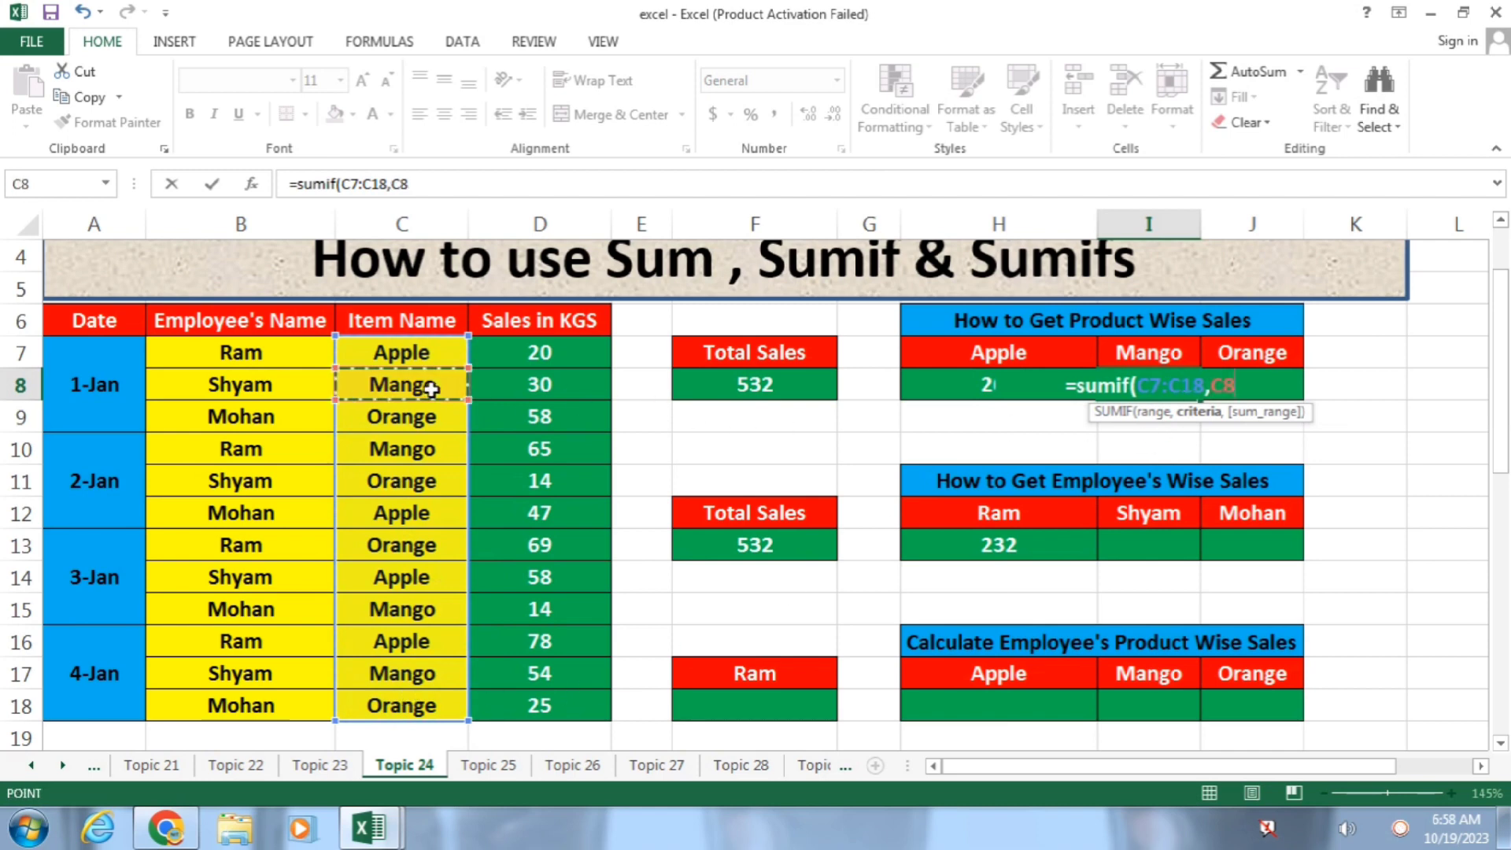
{"action": "type", "text": ","}
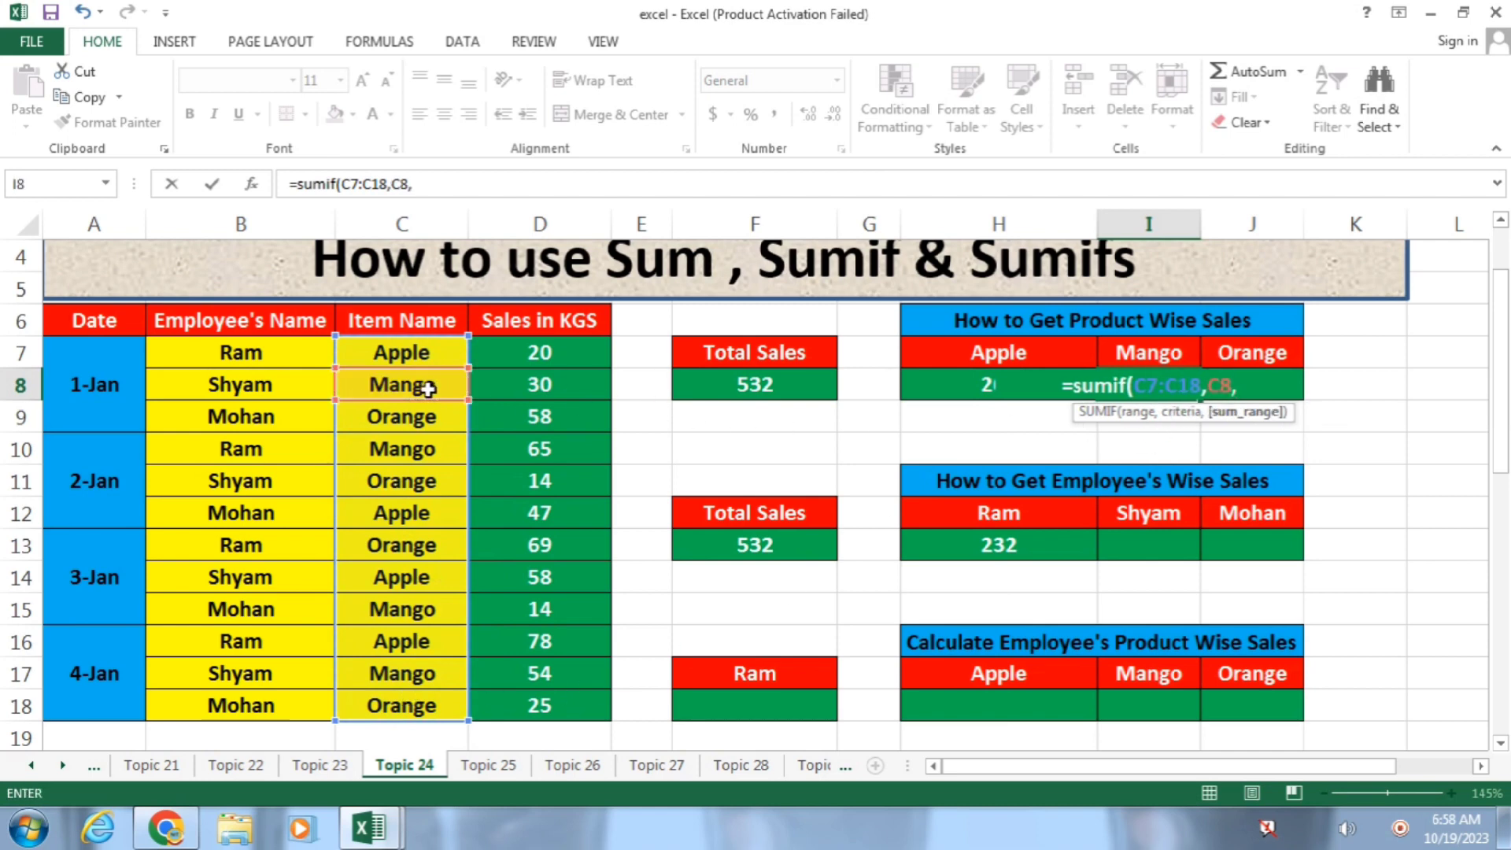
{"action": "left_click_drag", "start_coordinate": [519, 355], "coordinate": [535, 707]}
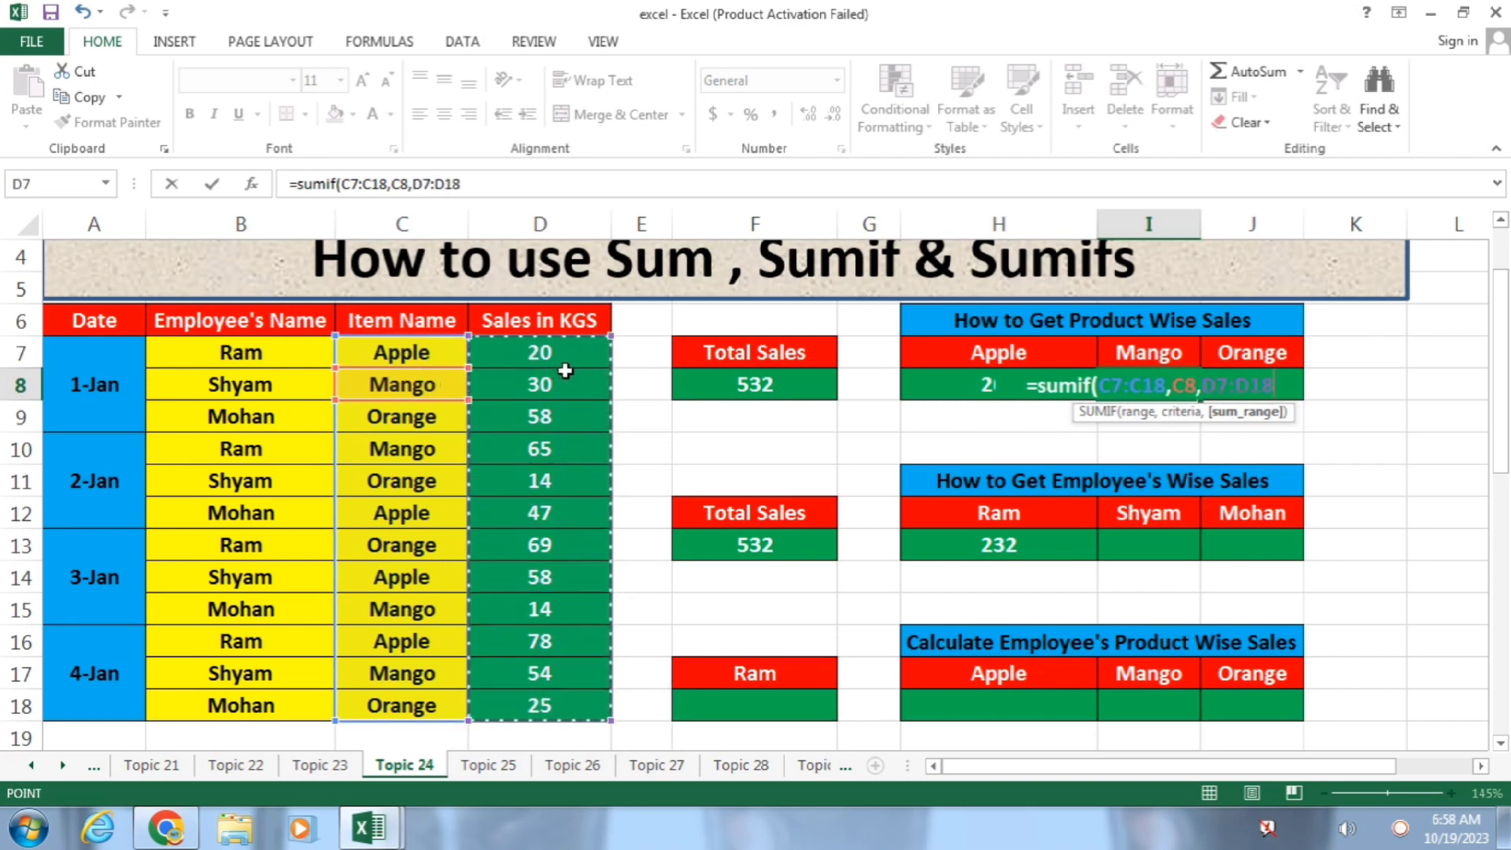
{"action": "type", "text": ")"}
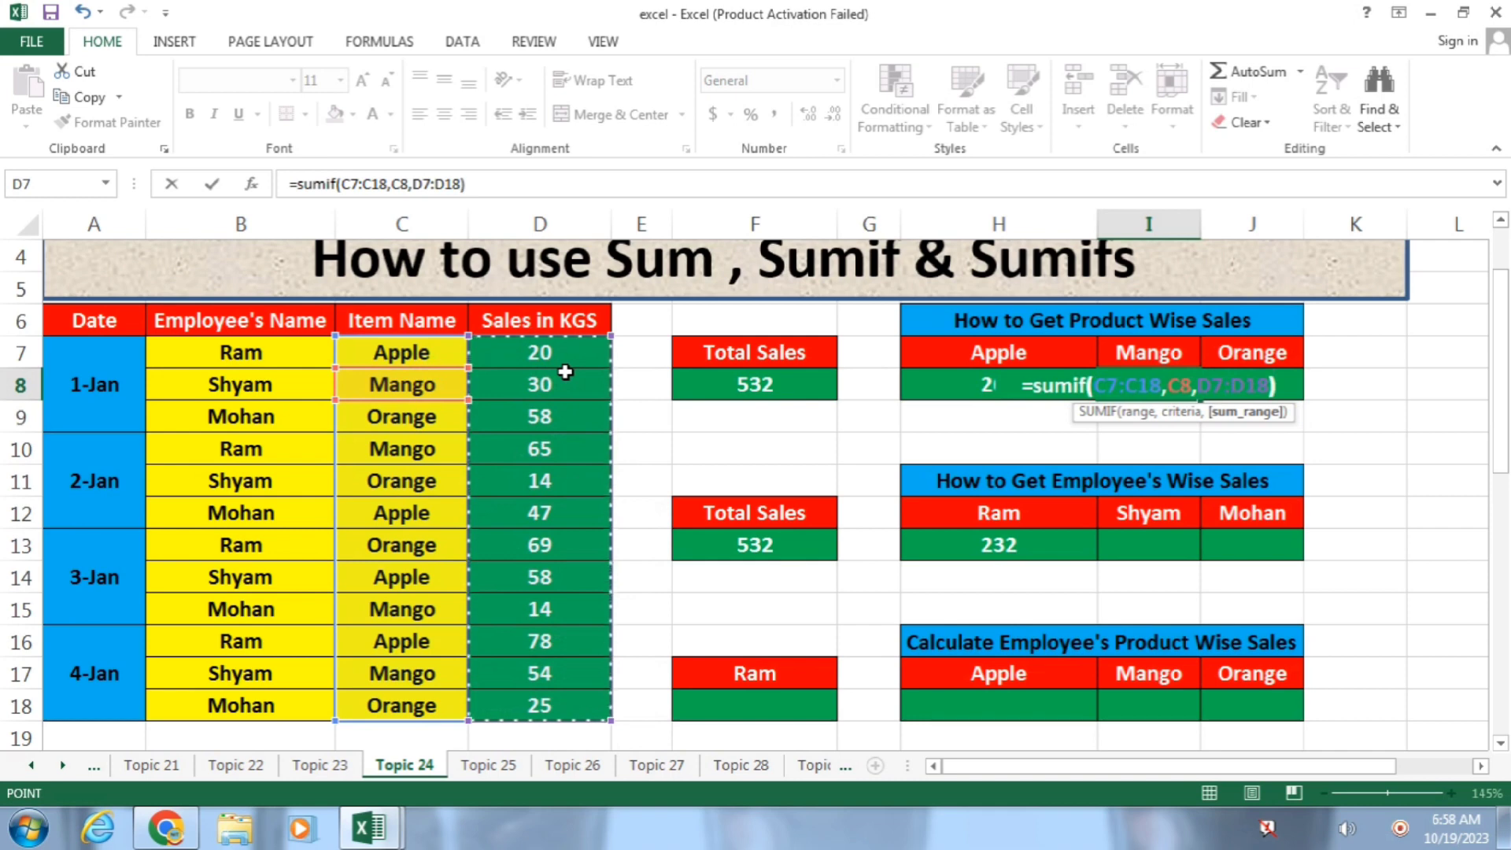
{"action": "key", "text": "Return"}
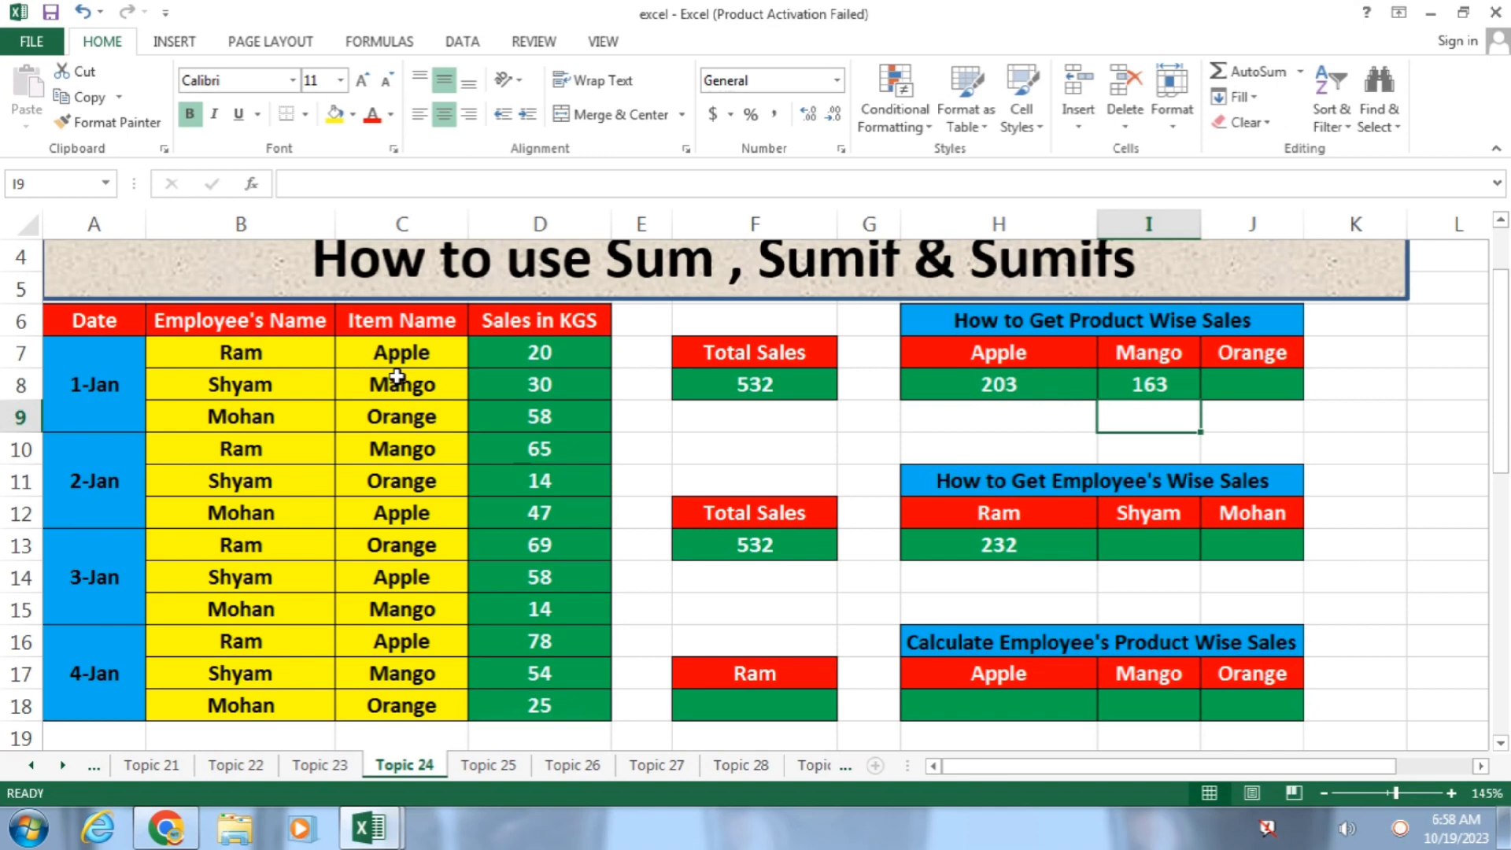
Step: Calculate the Orange sales in cell J8 with =SUMIF(C7:C18,C9,D7:D18)
{"action": "left_click", "coordinate": [1268, 396]}
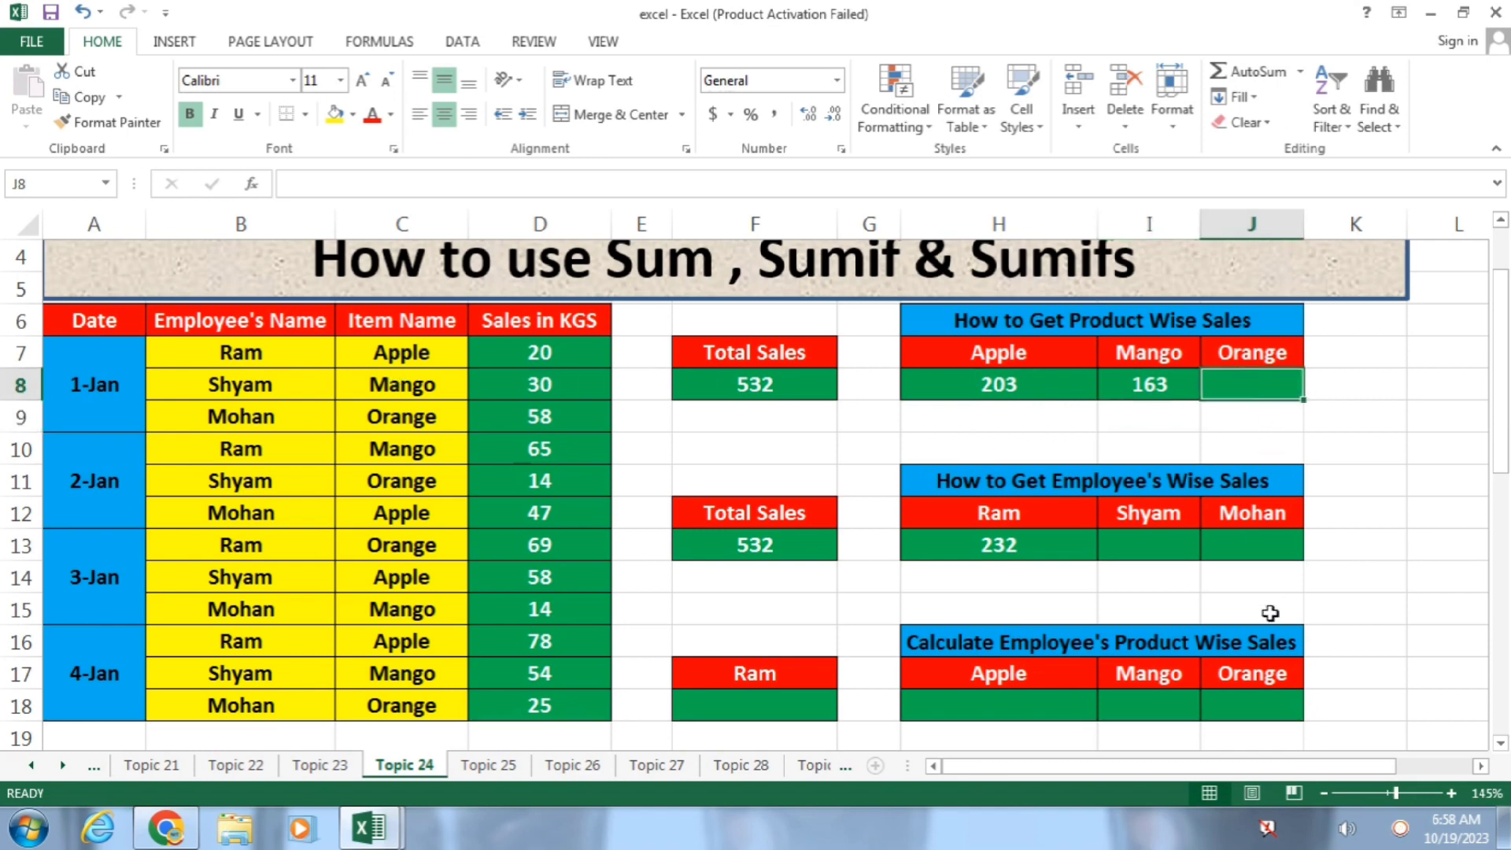
{"action": "type", "text": "=sumi"}
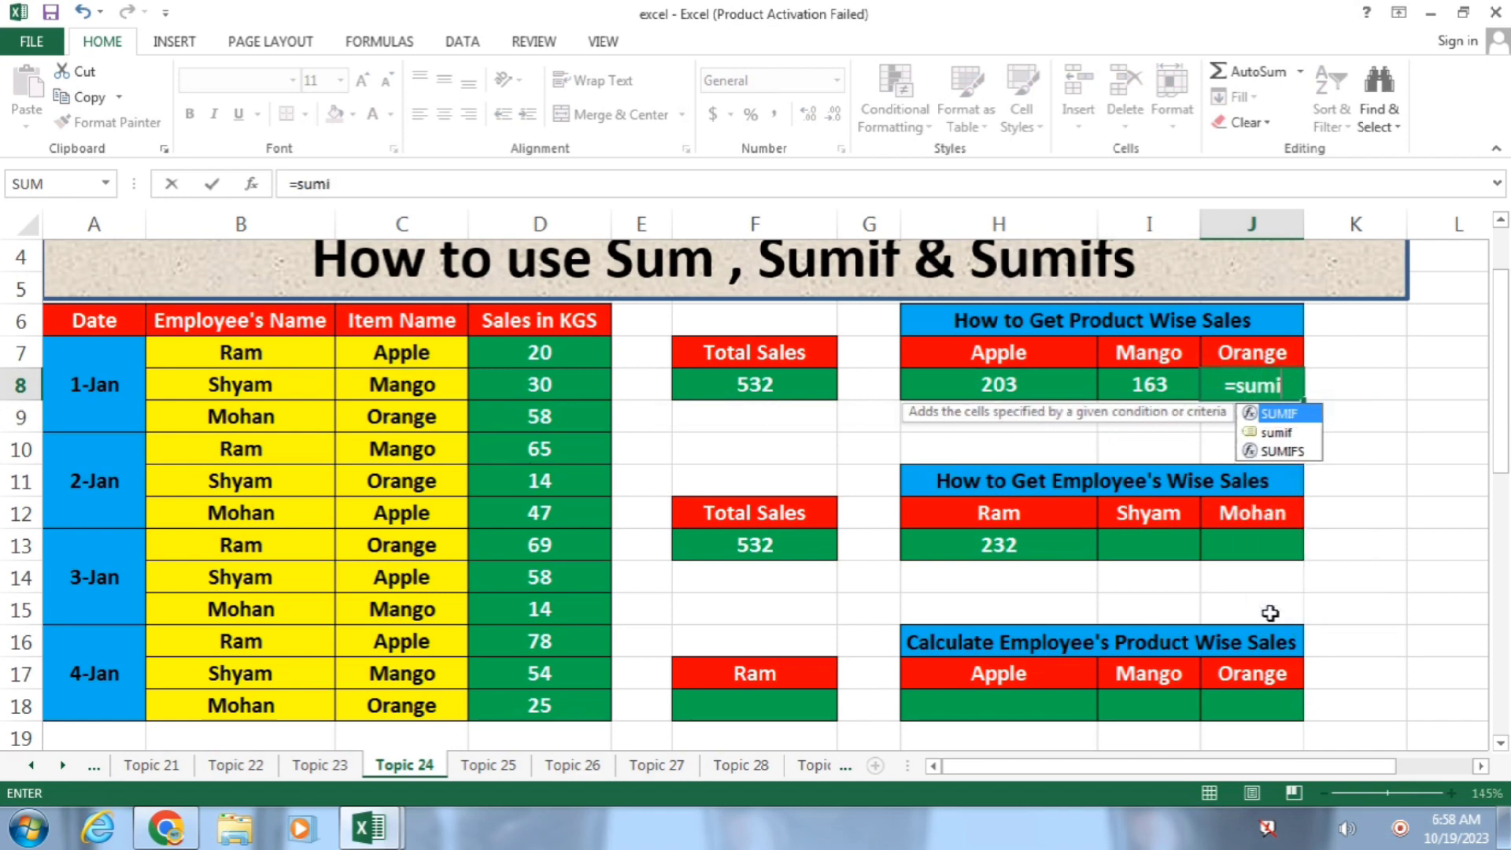
{"action": "type", "text": "f("}
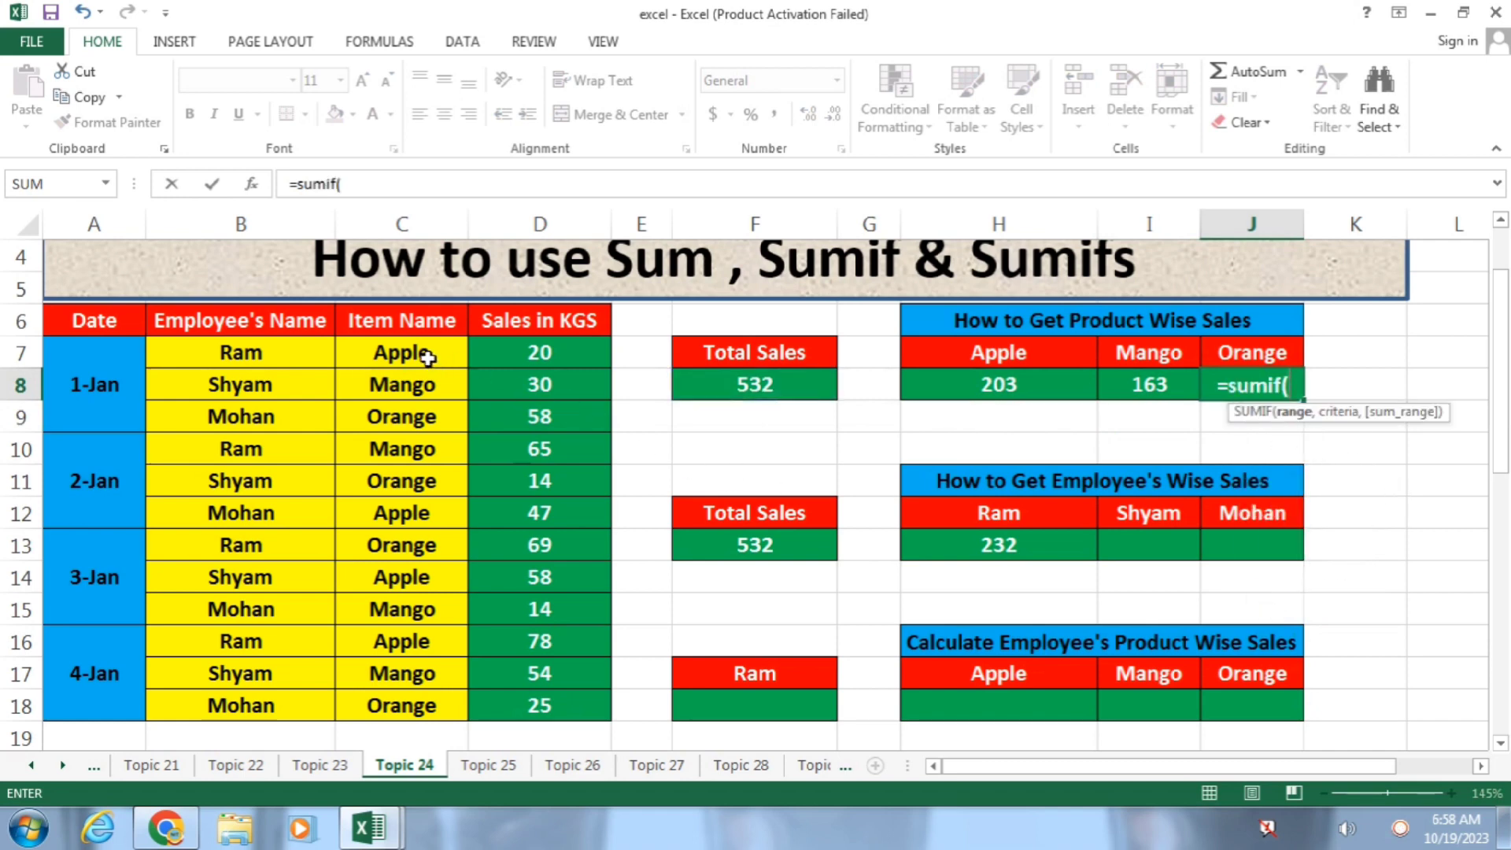
{"action": "left_click_drag", "start_coordinate": [425, 354], "coordinate": [426, 712]}
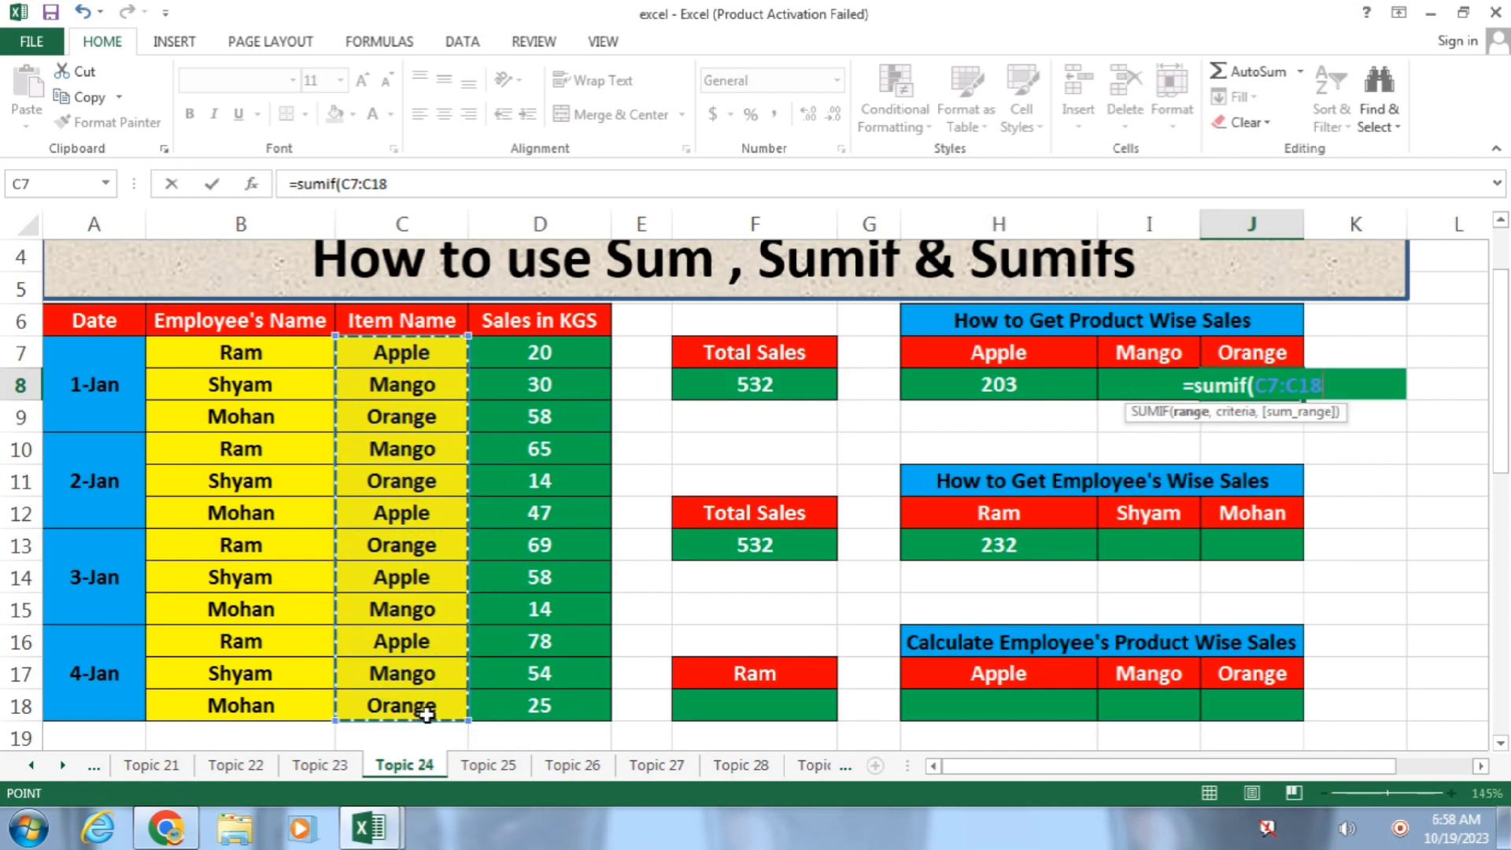
{"action": "type", "text": ","}
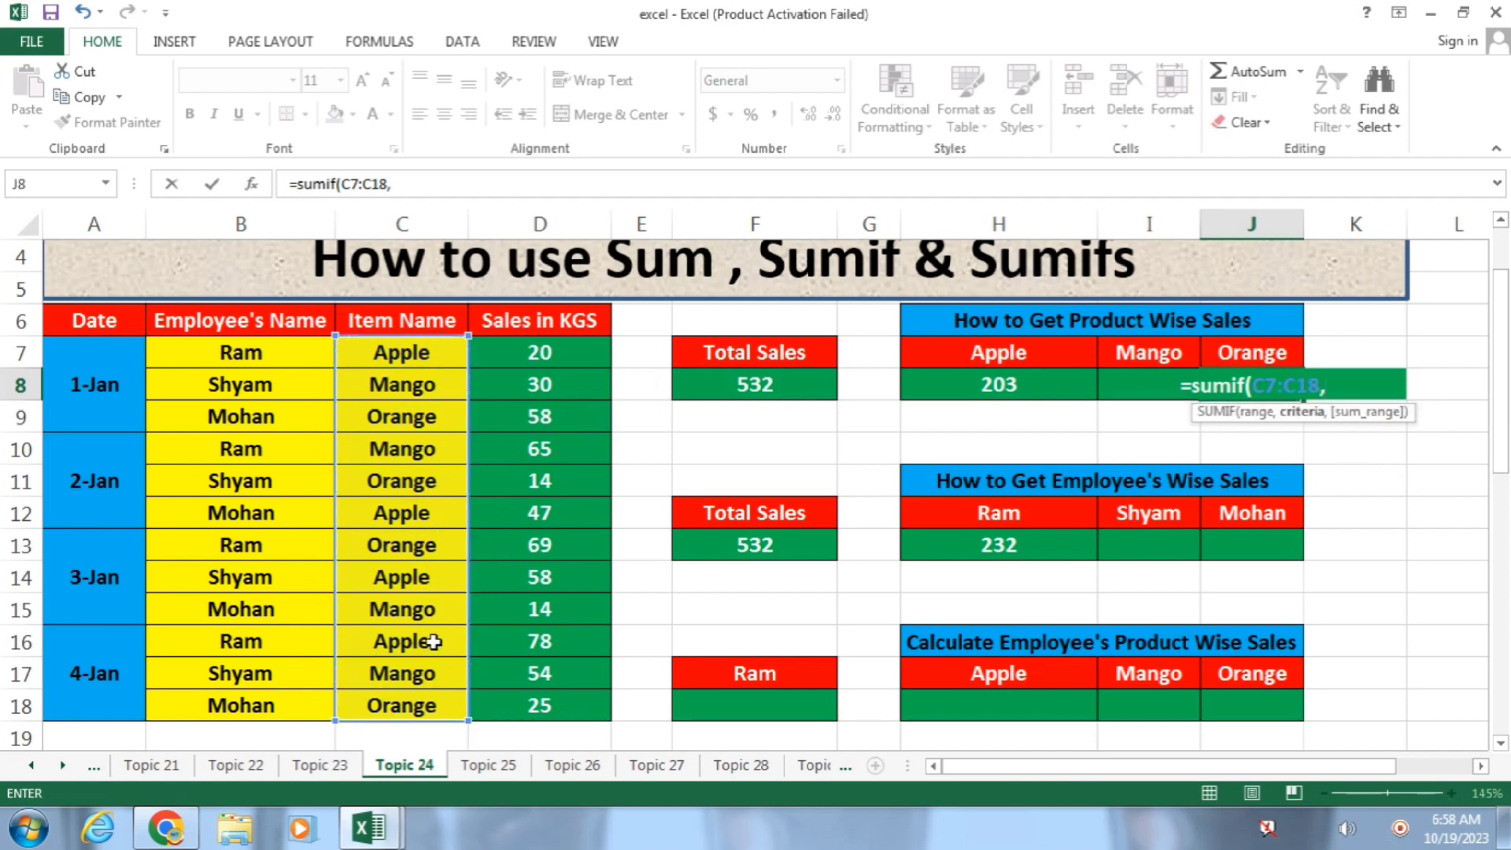
{"action": "left_click", "coordinate": [404, 426]}
{"action": "type", "text": ","}
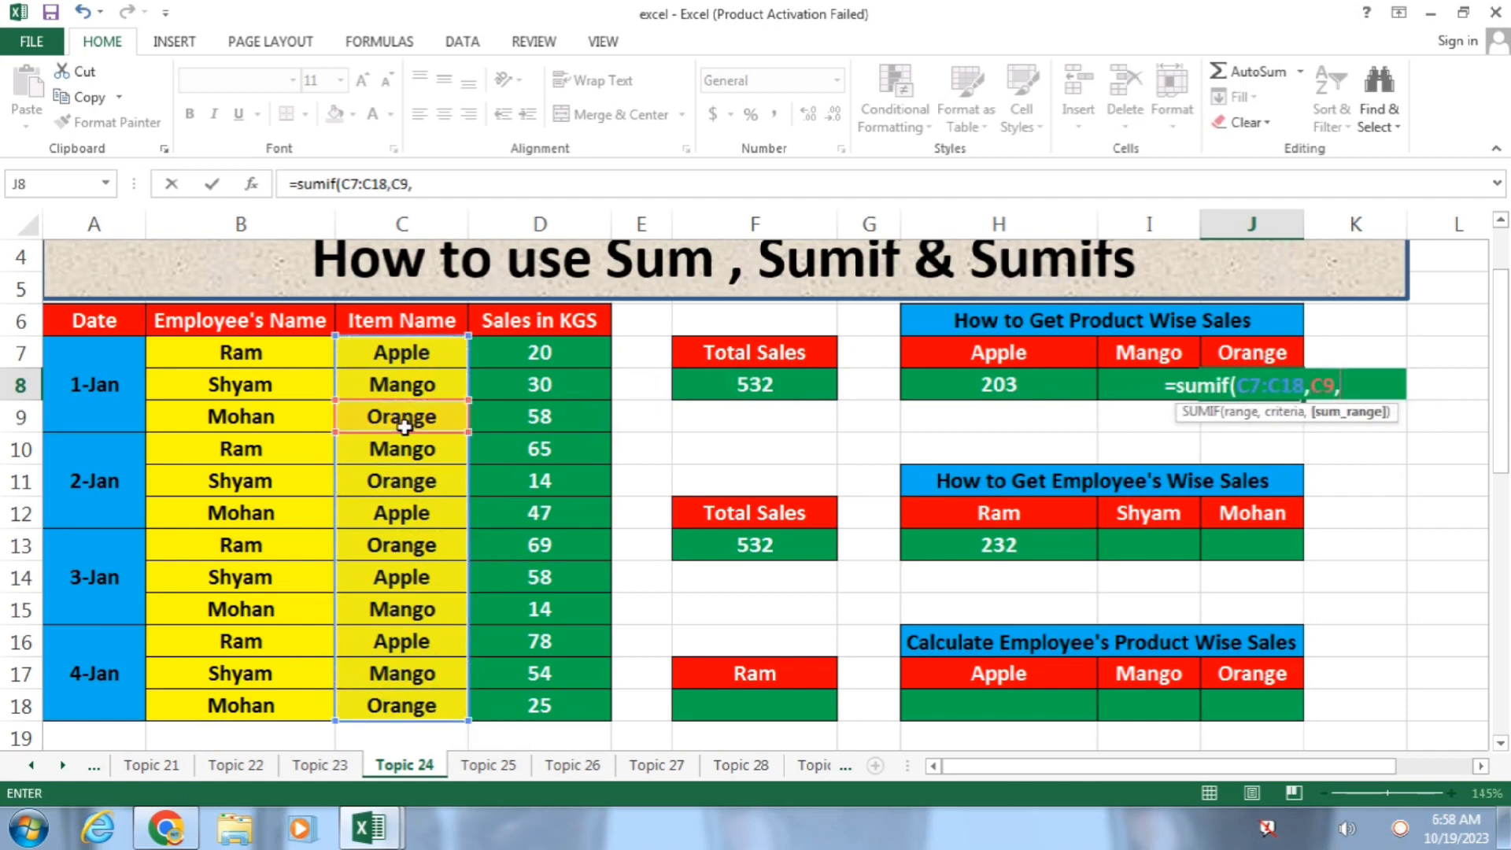
{"action": "left_click_drag", "start_coordinate": [566, 351], "coordinate": [580, 703]}
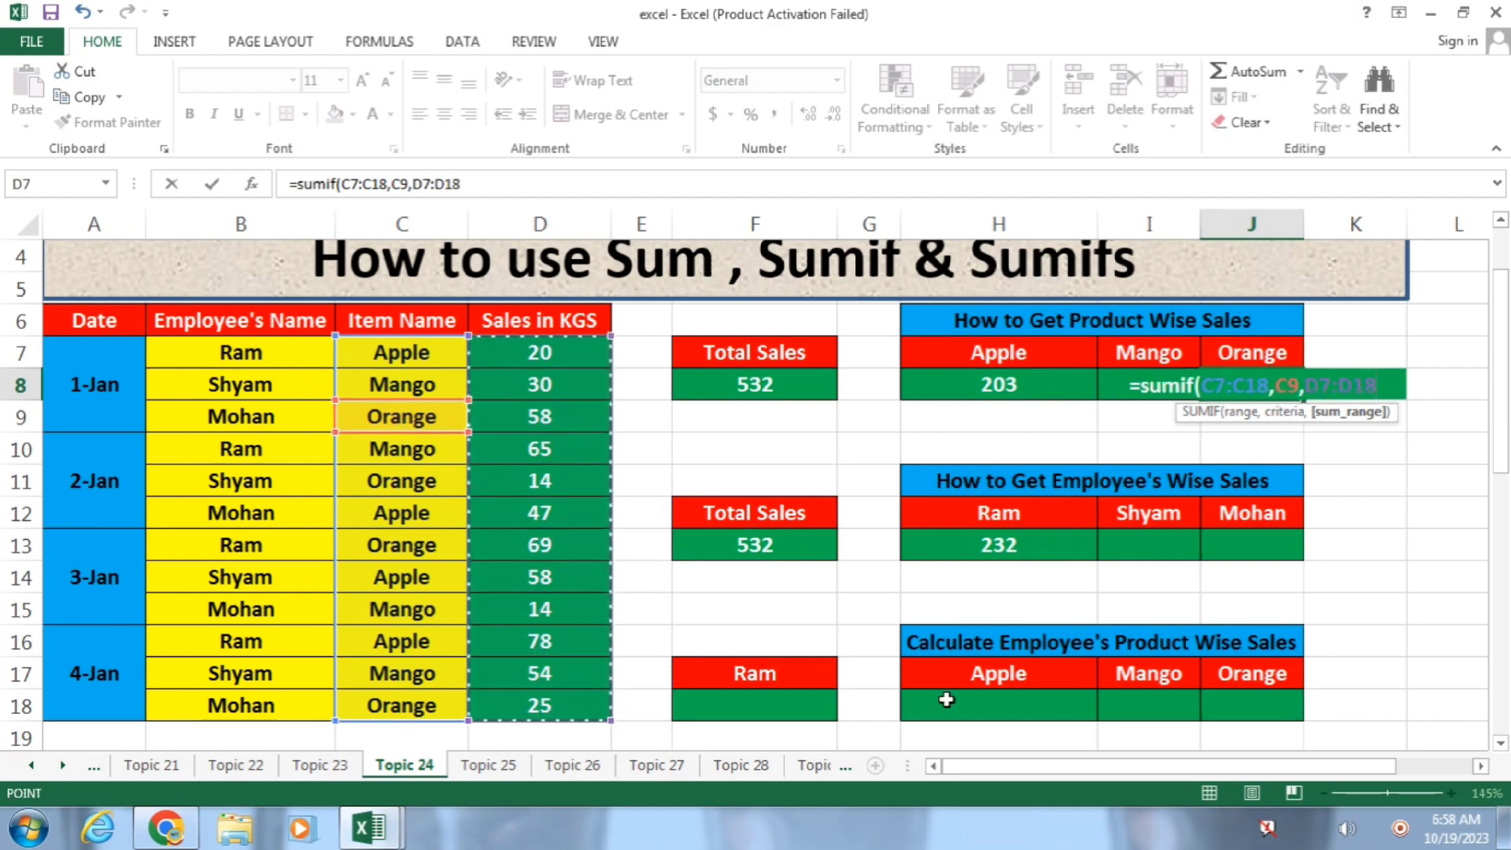
{"action": "type", "text": ")"}
{"action": "key", "text": "Return"}
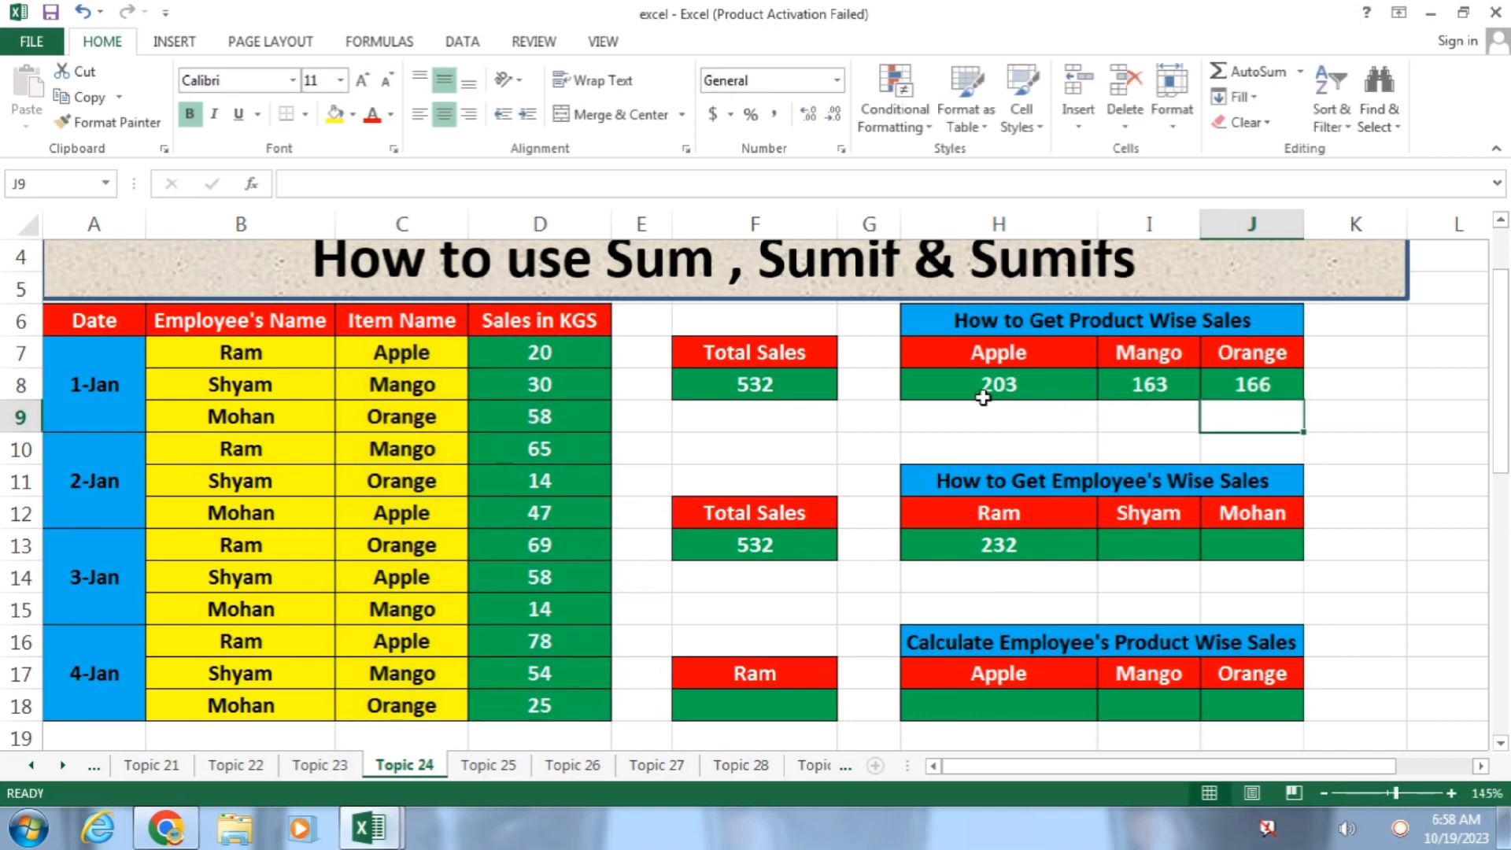
Step: Total the product-wise sales in H8:J8 with AutoSum, placing the result in K8
{"action": "left_click_drag", "start_coordinate": [991, 387], "coordinate": [1349, 391]}
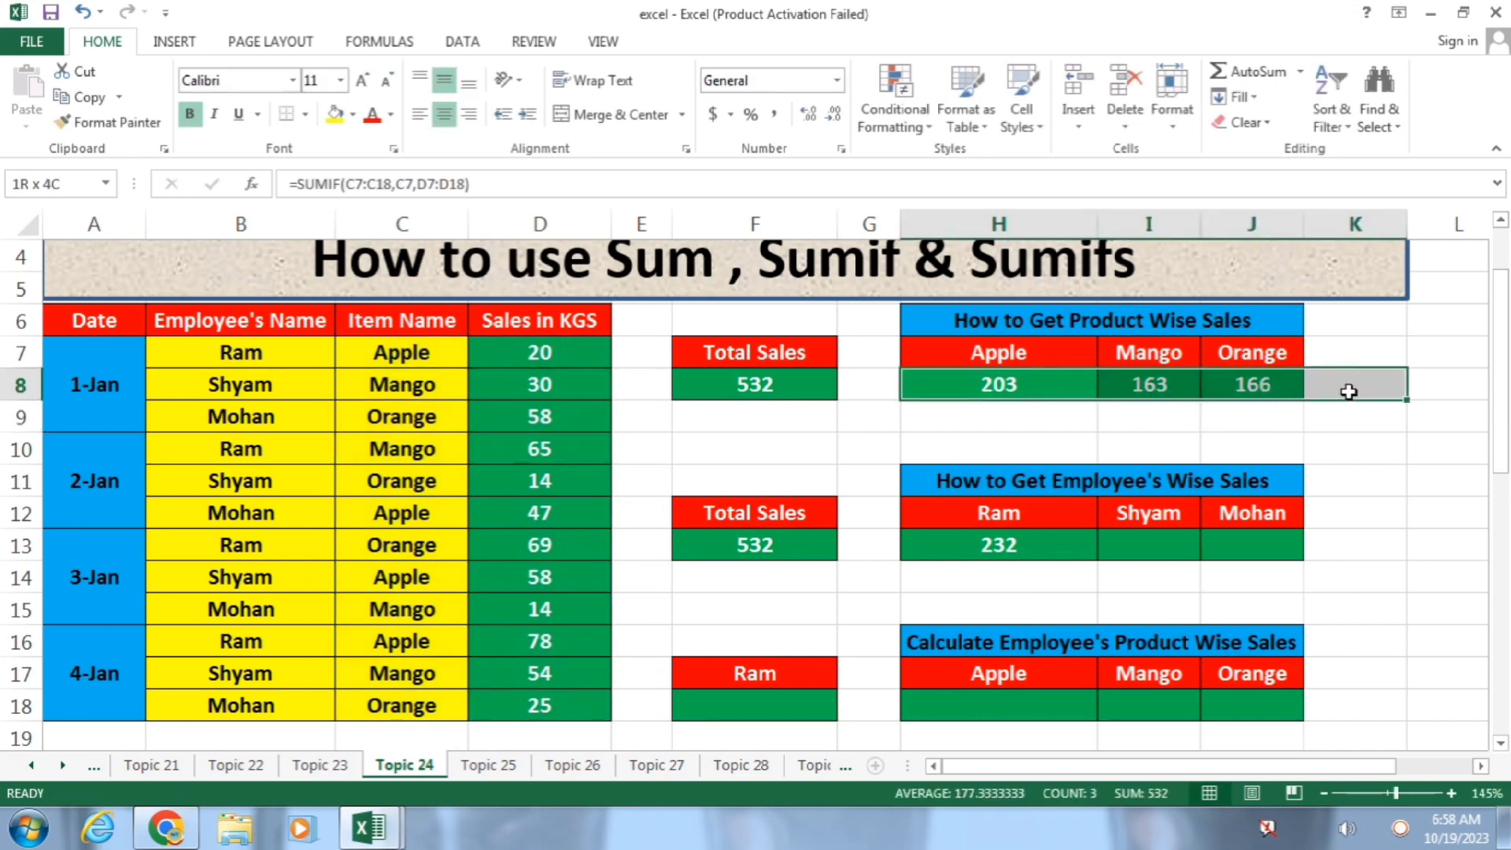
{"action": "left_click", "coordinate": [1259, 73]}
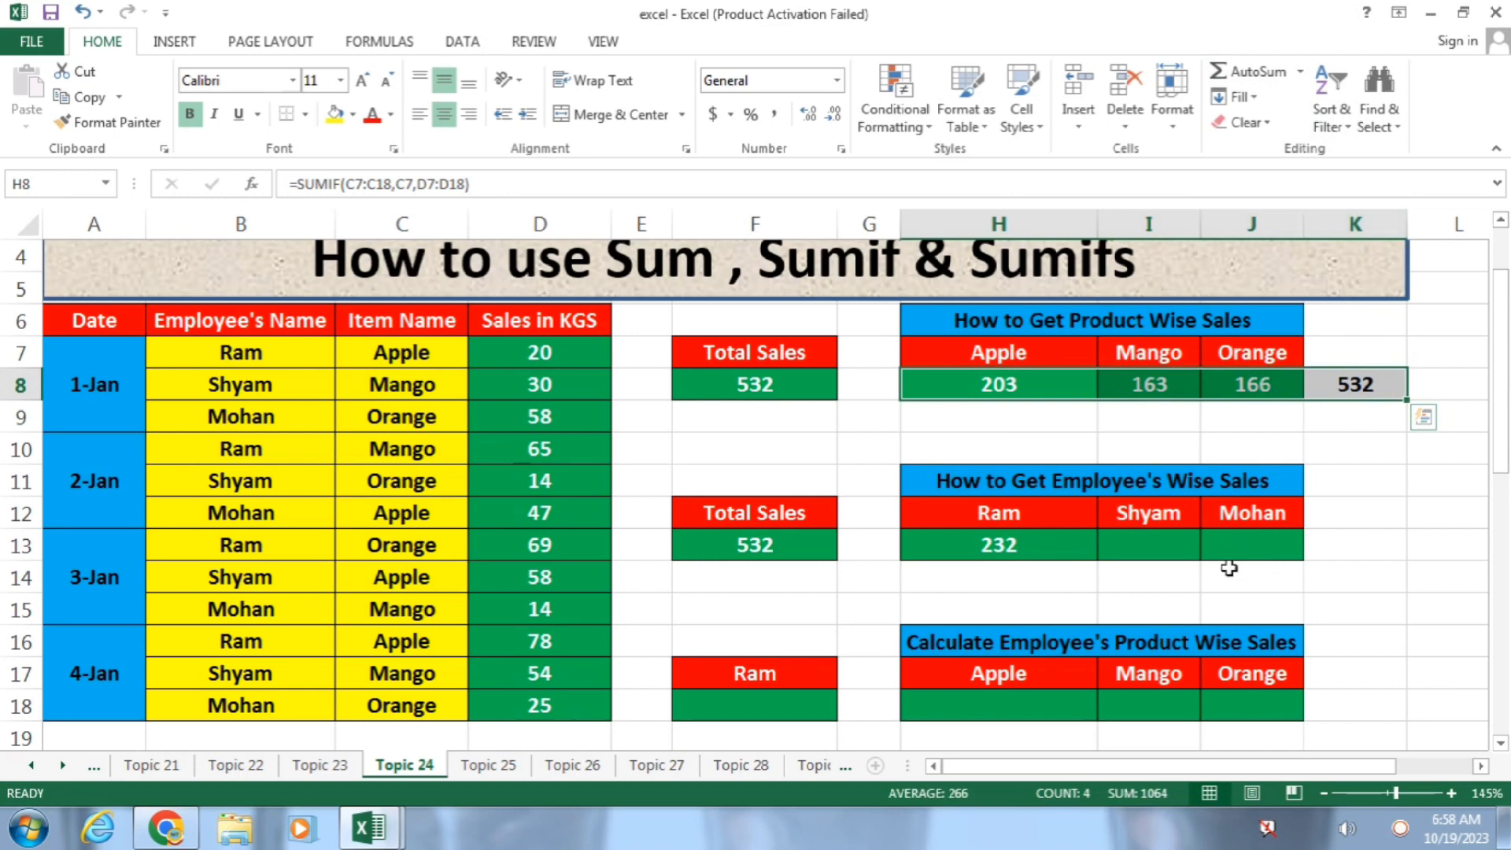
Step: Replace the manual cell addition in H13 with =SUMIF(B7:B18,B7,D7:D18) to calculate the first employee's sales
{"action": "left_click", "coordinate": [993, 547]}
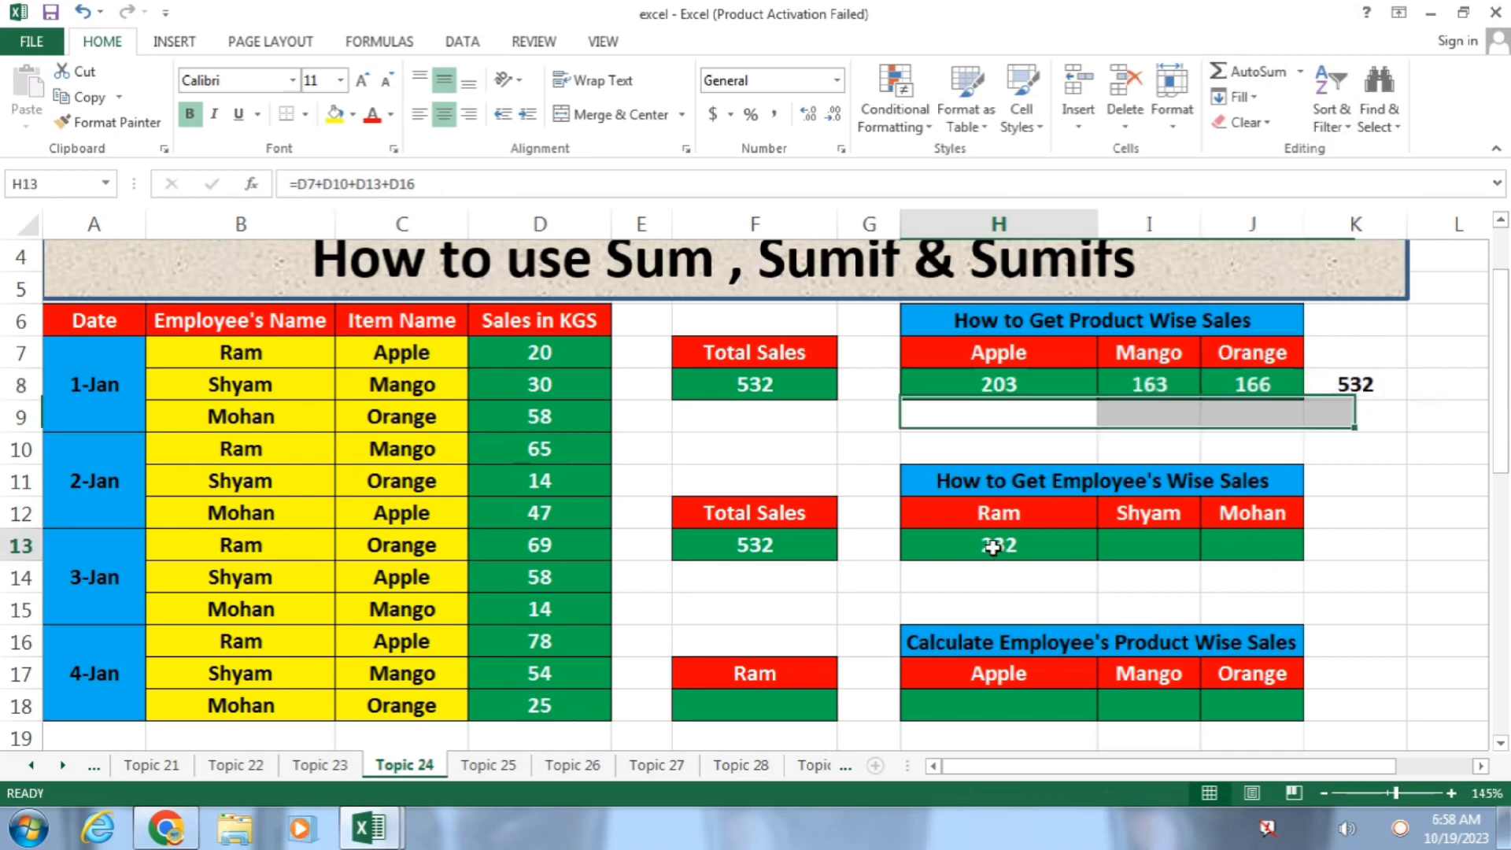
{"action": "key", "text": "Delete"}
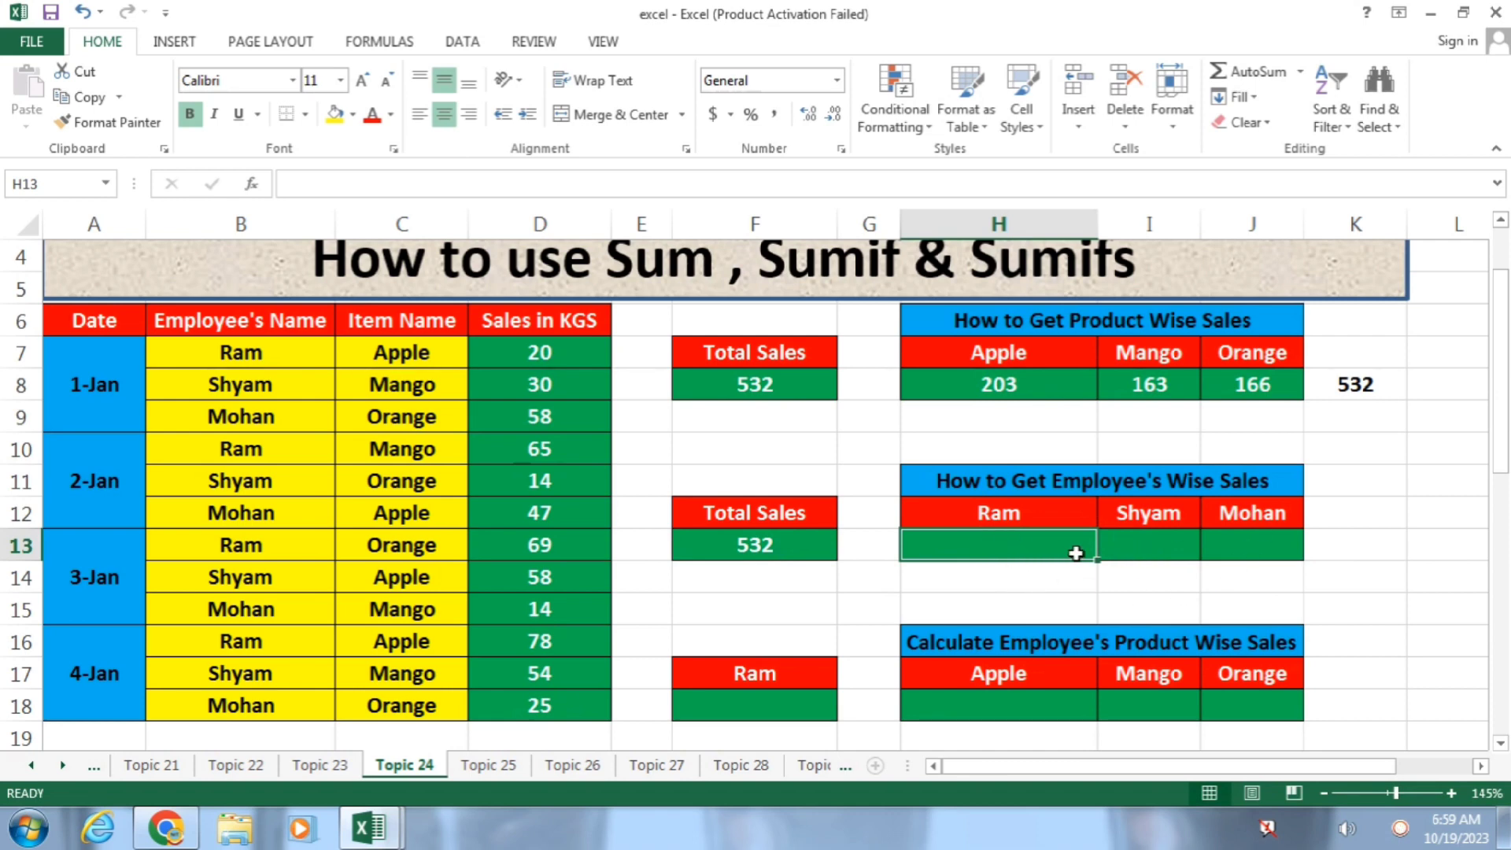
{"action": "type", "text": "="}
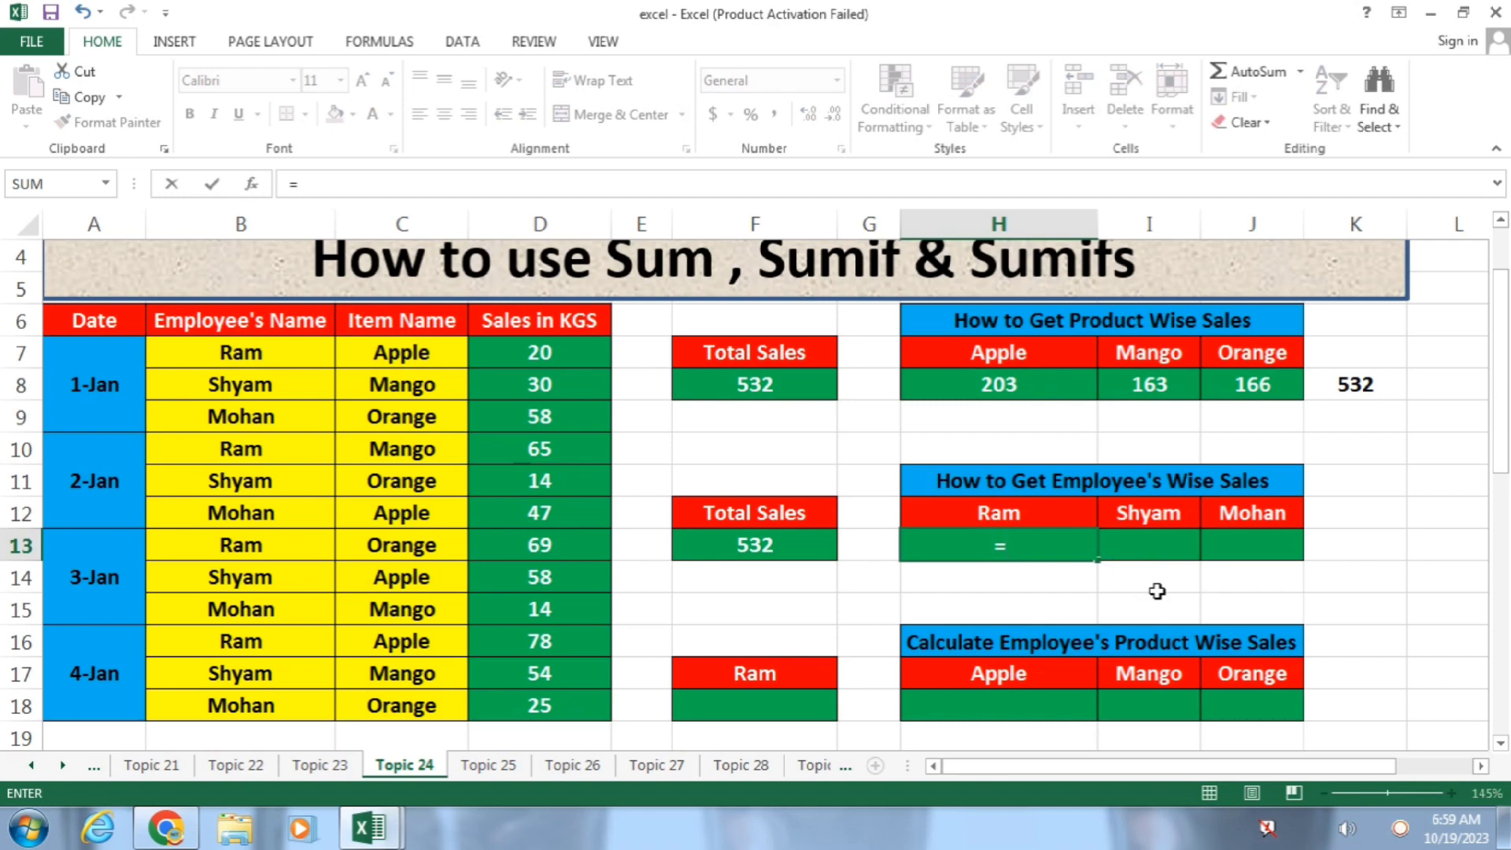
{"action": "type", "text": "sumif("}
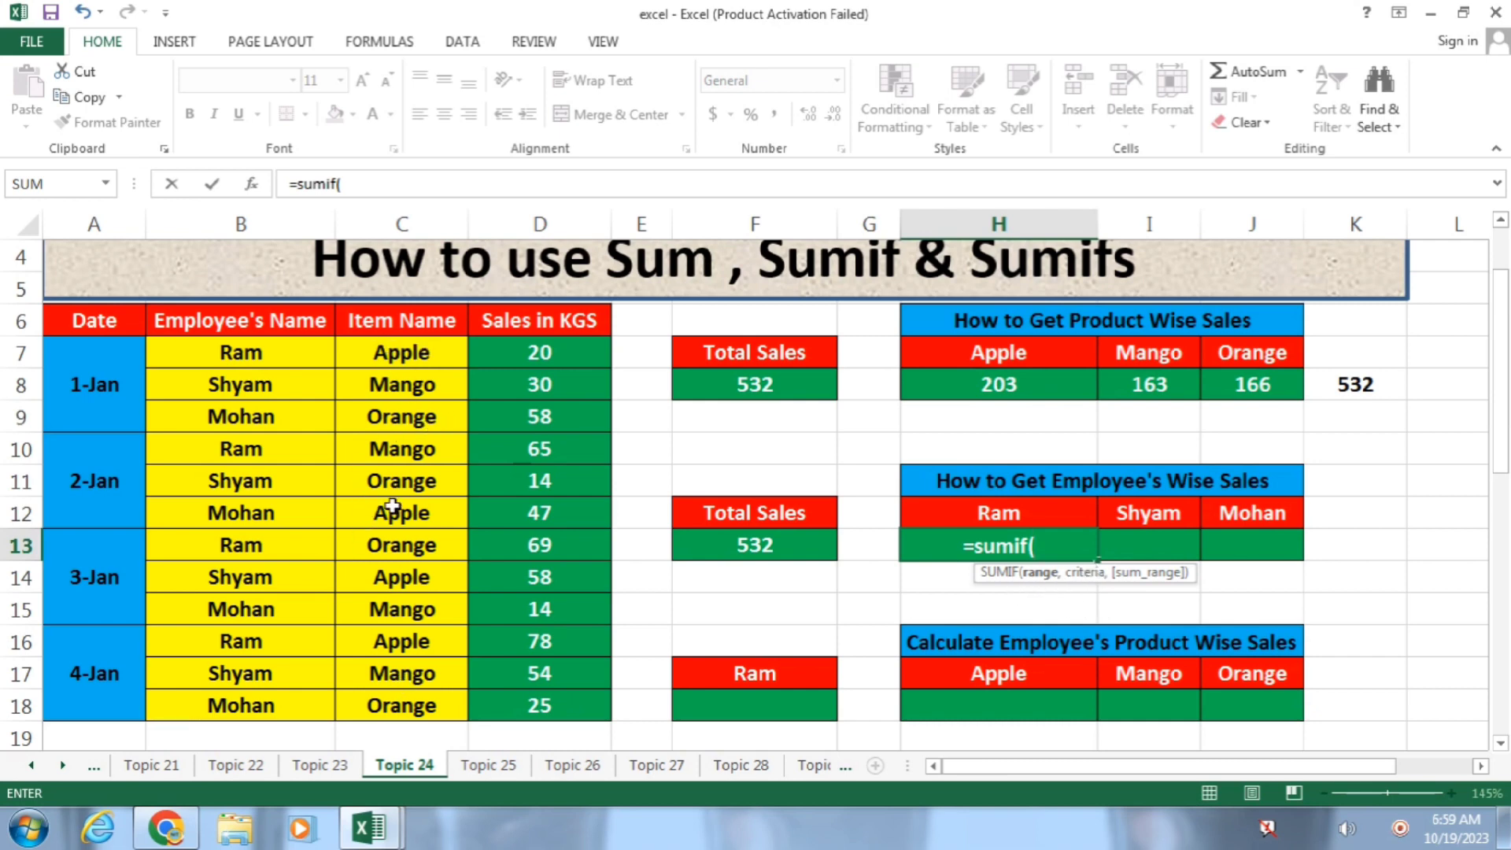
{"action": "left_click_drag", "start_coordinate": [253, 353], "coordinate": [253, 706]}
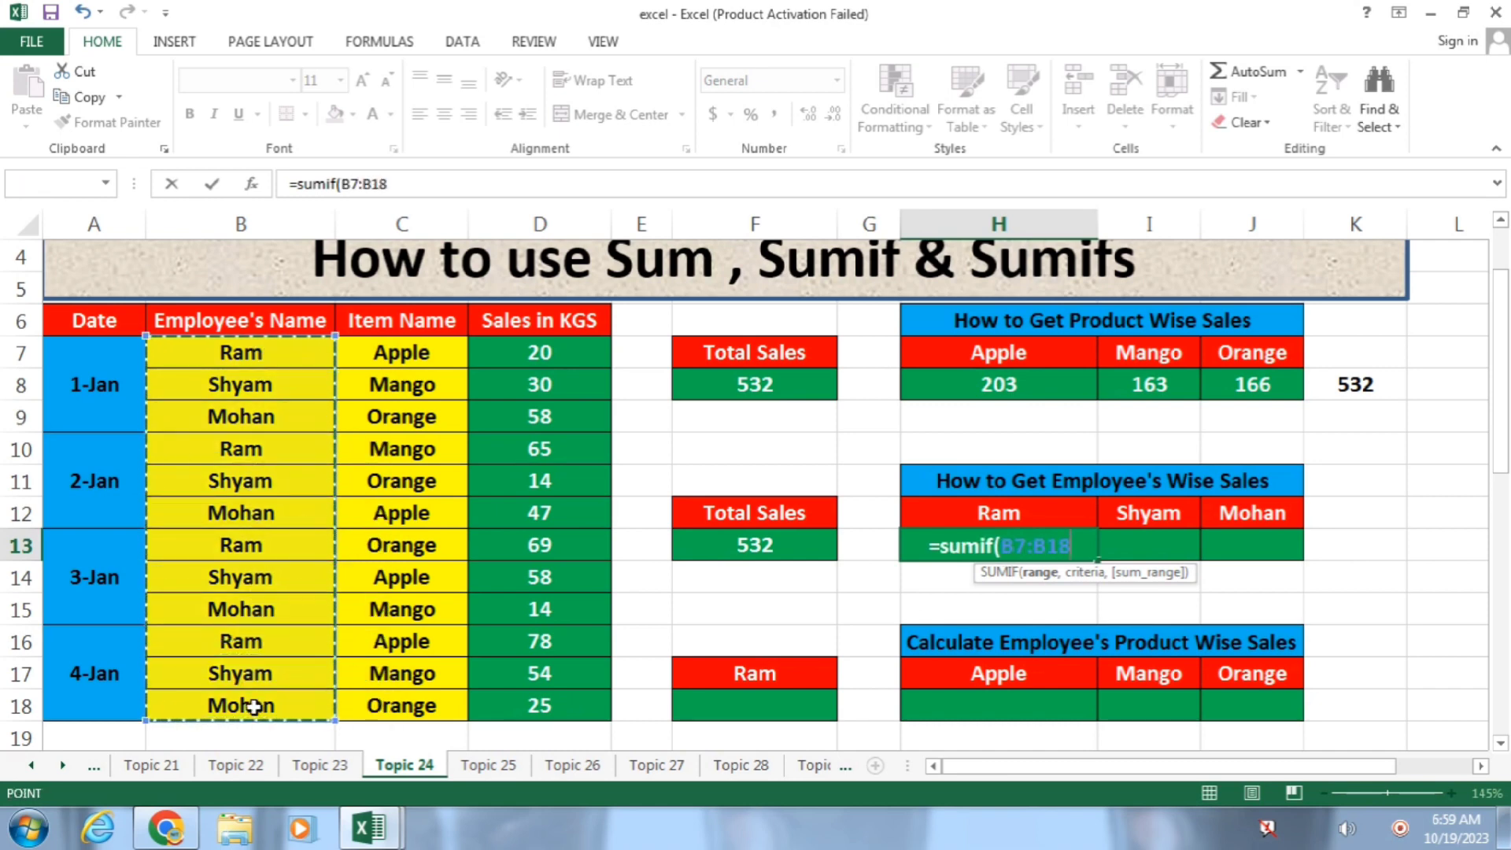
{"action": "type", "text": ","}
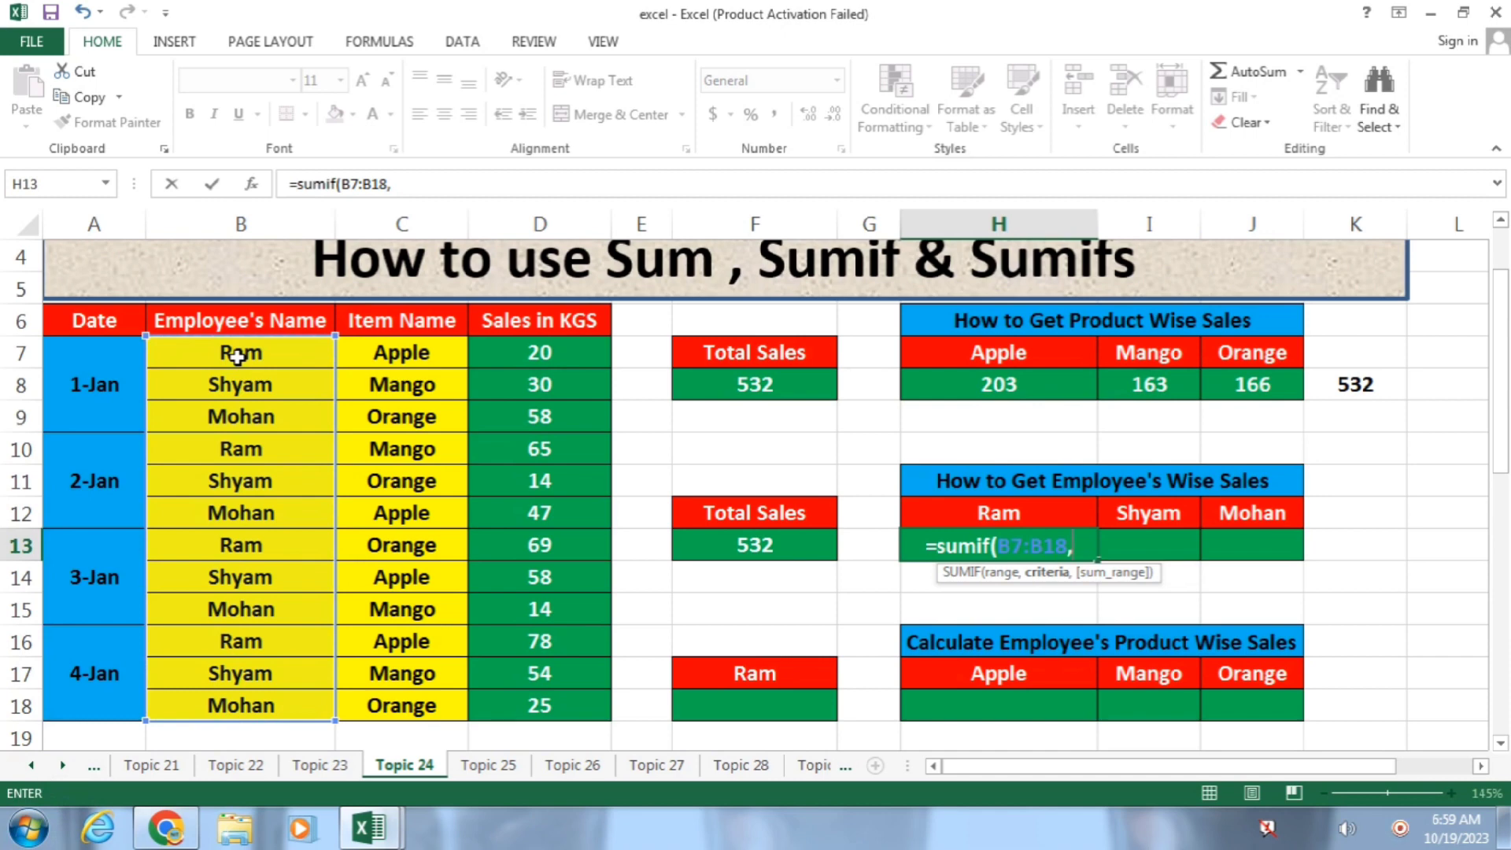
{"action": "left_click", "coordinate": [277, 351]}
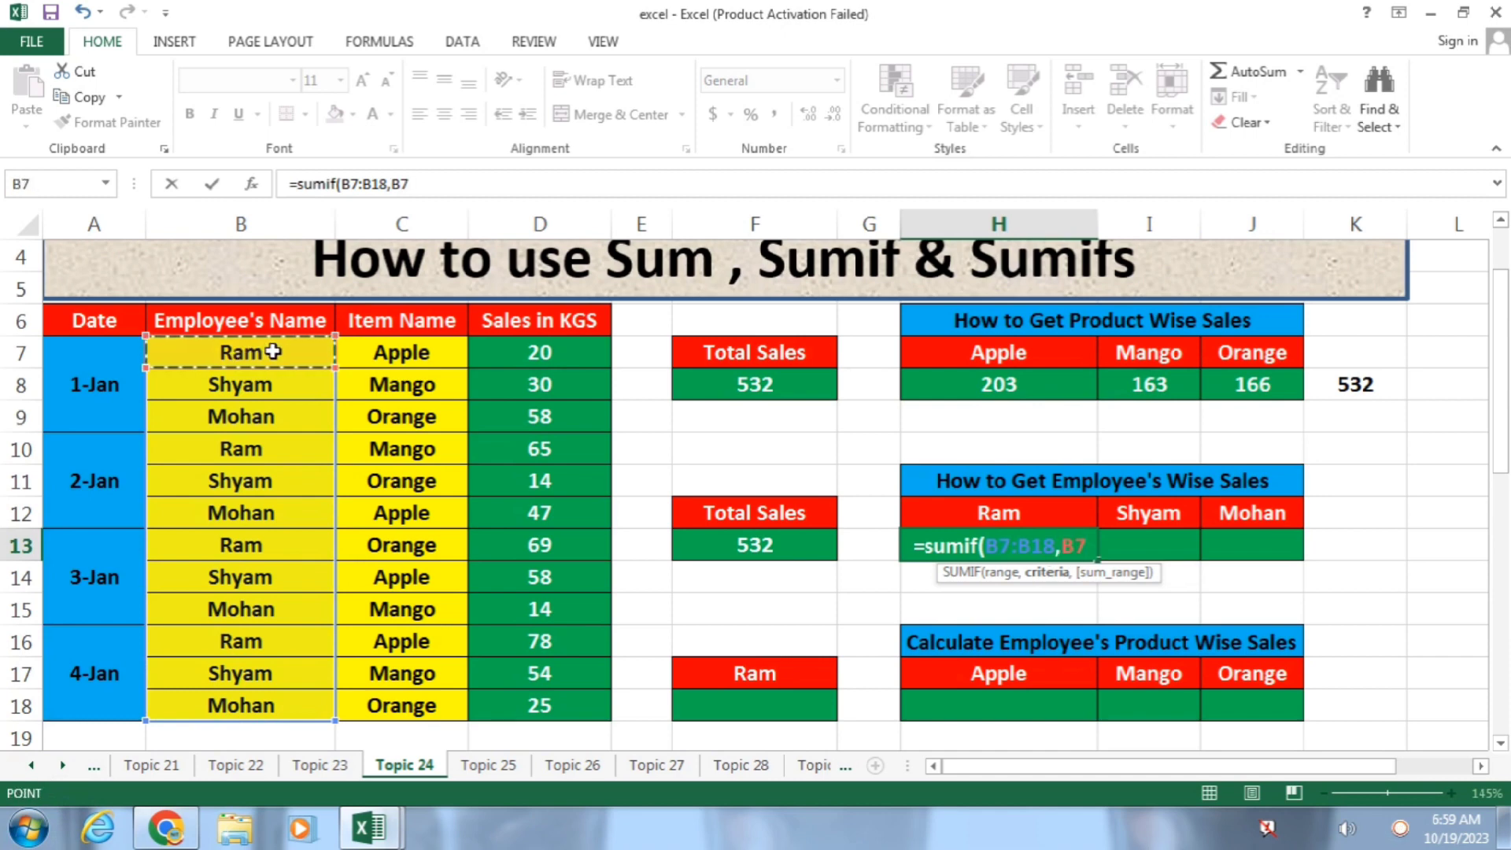
{"action": "type", "text": ","}
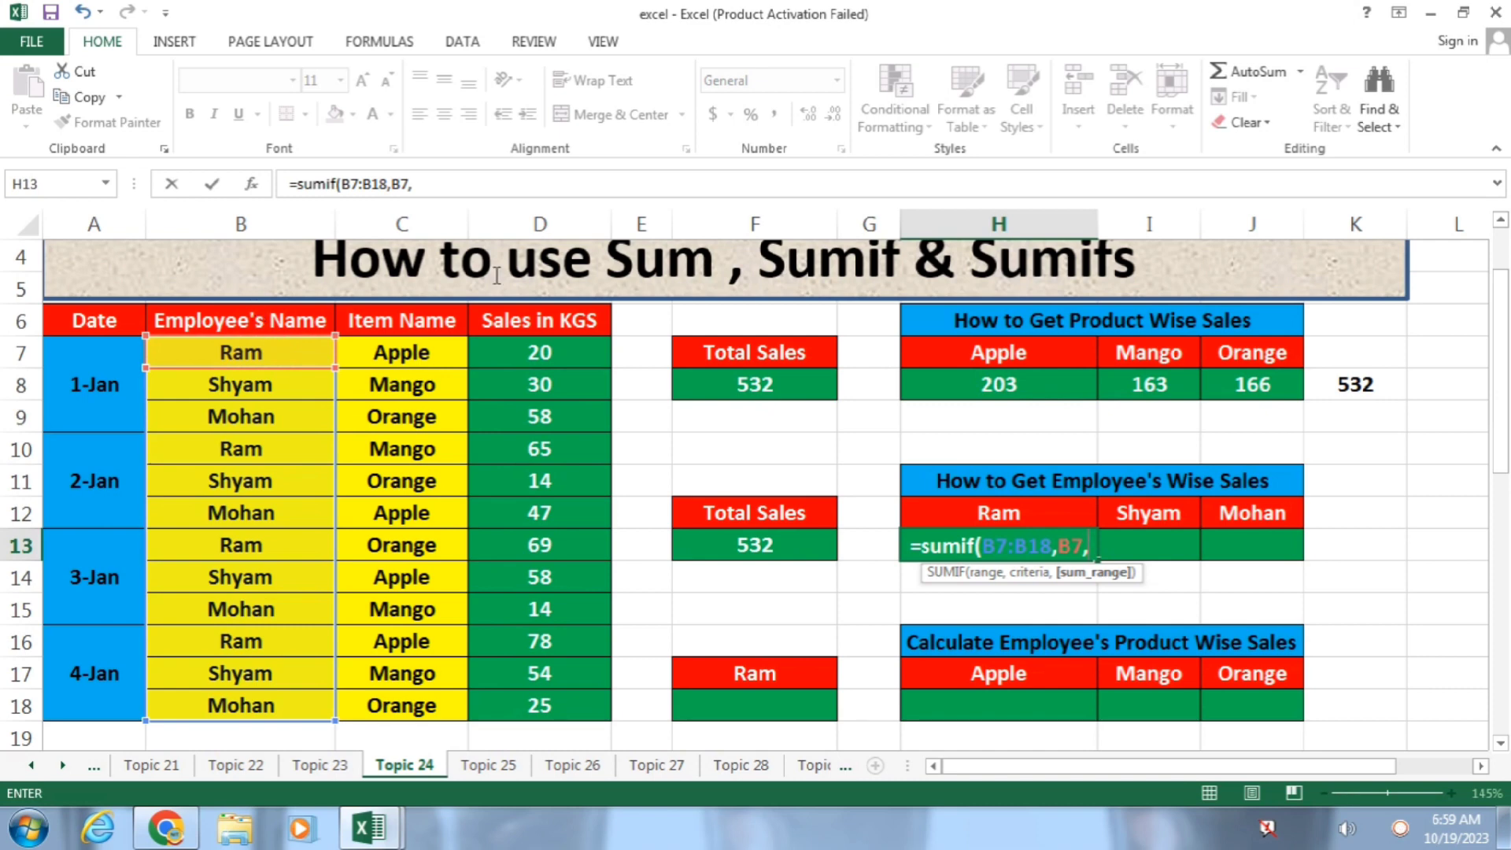
{"action": "left_click_drag", "start_coordinate": [567, 348], "coordinate": [606, 701]}
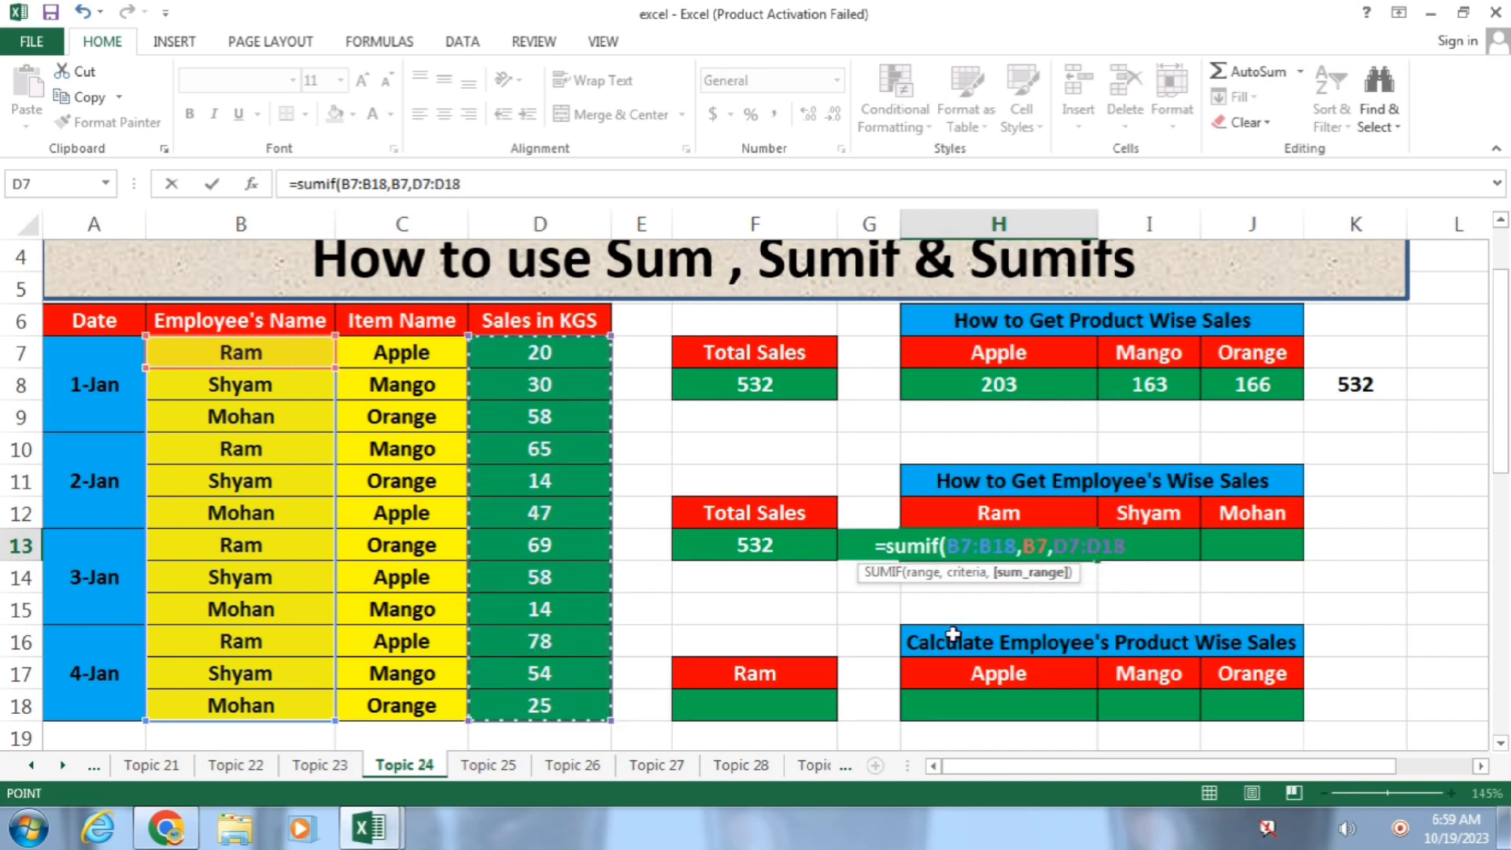
{"action": "key", "text": "Return"}
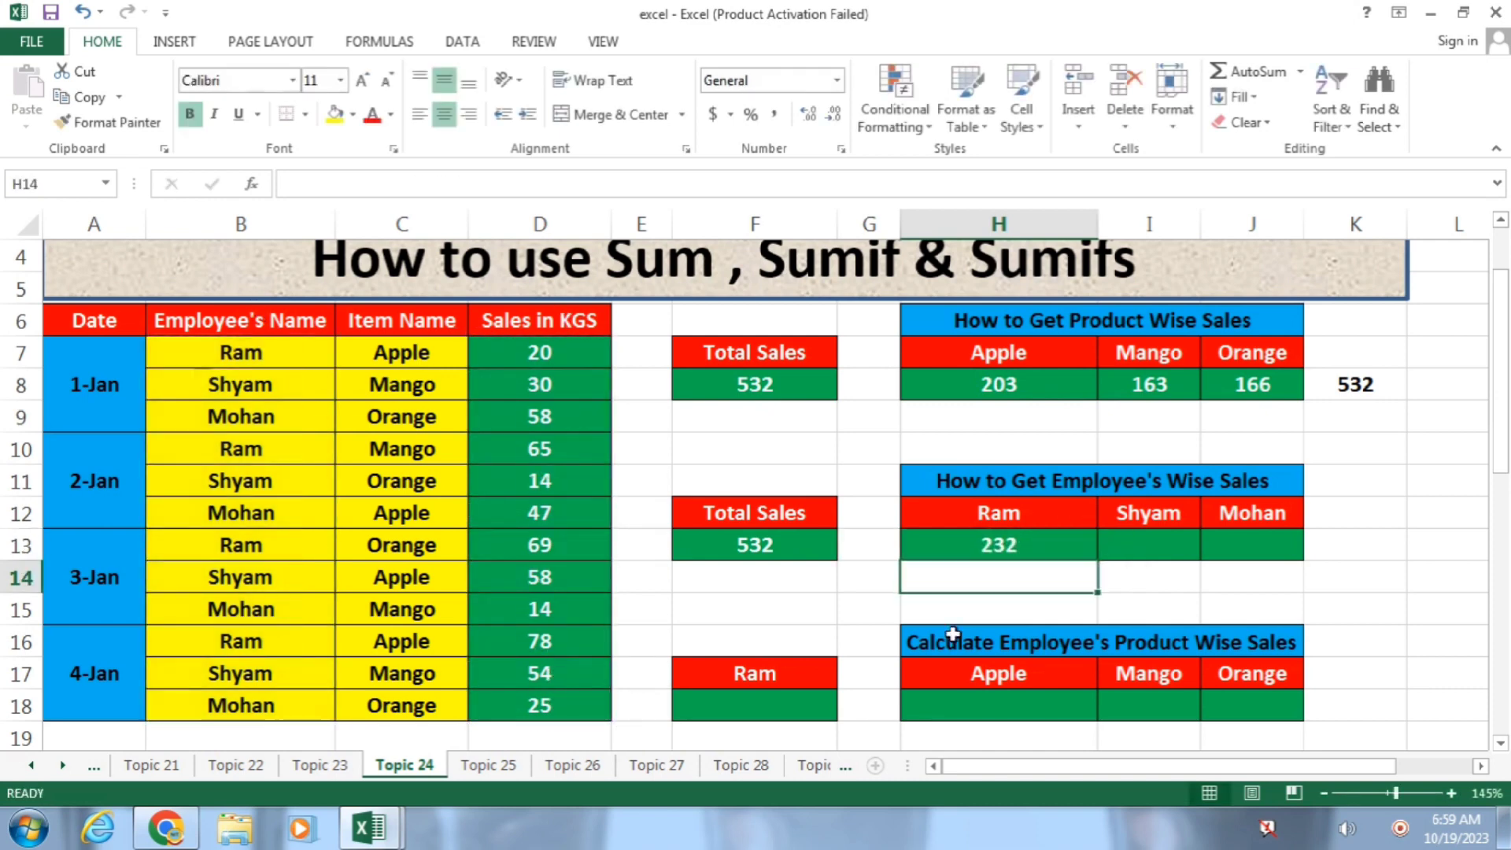
Step: Calculate the second employee's sales in cell I13 with =SUMIF(B7:B18,B8,D7:D18)
{"action": "left_click", "coordinate": [1183, 544]}
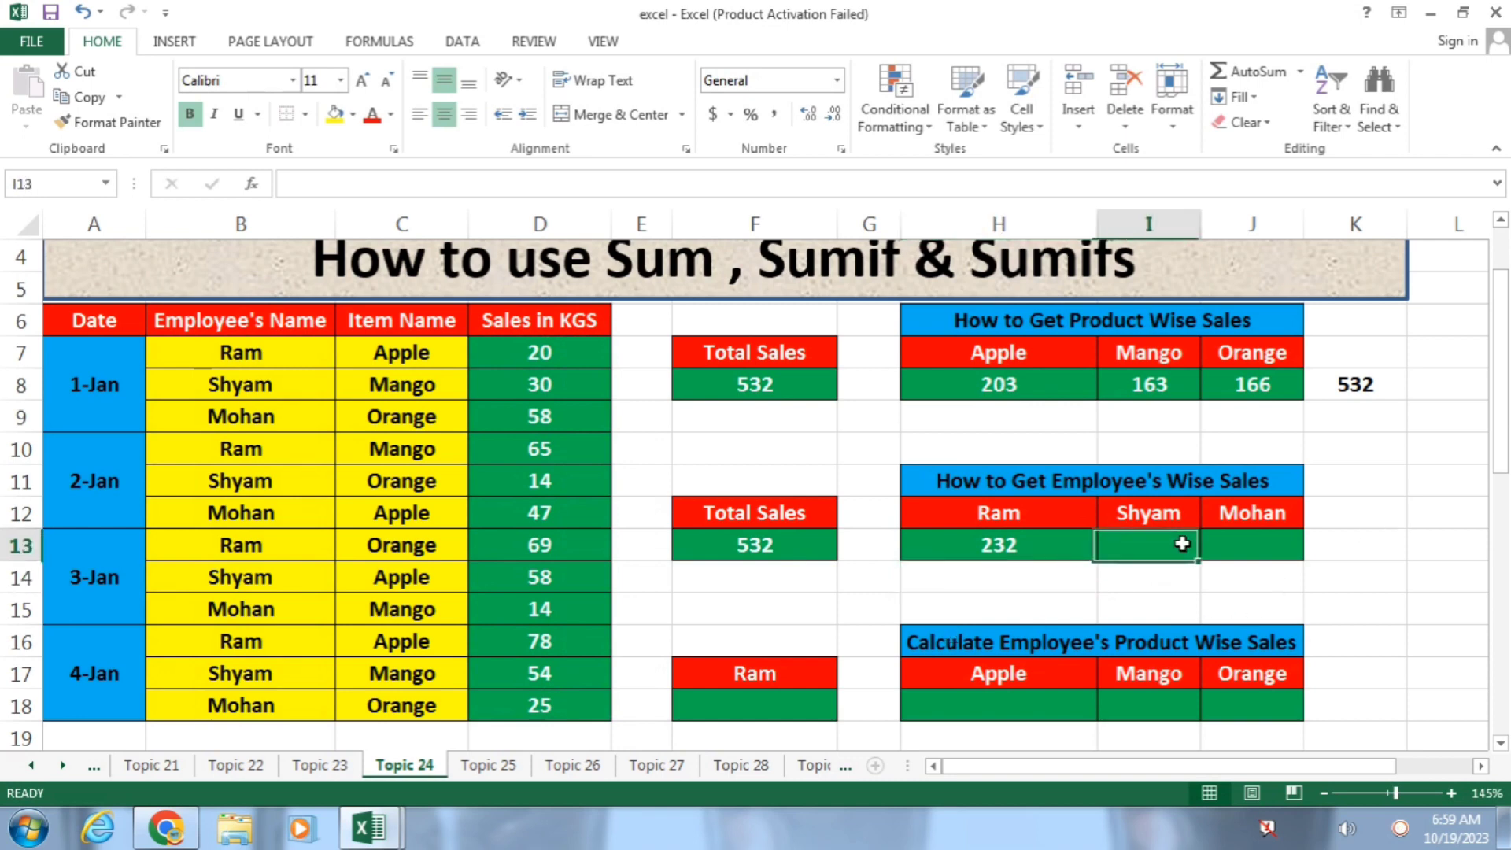
{"action": "type", "text": "=s"}
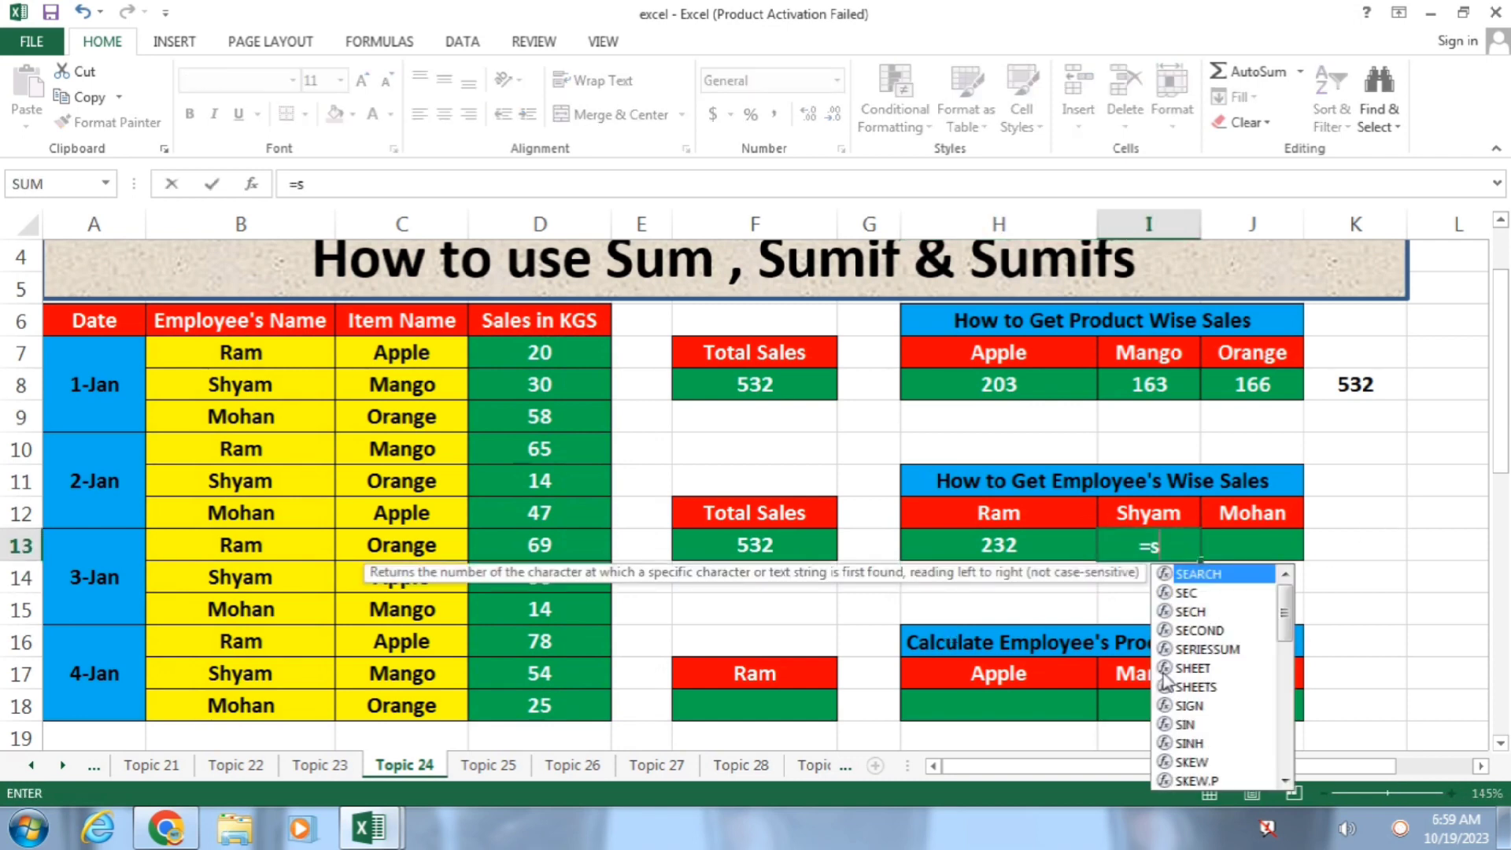
{"action": "type", "text": "umif("}
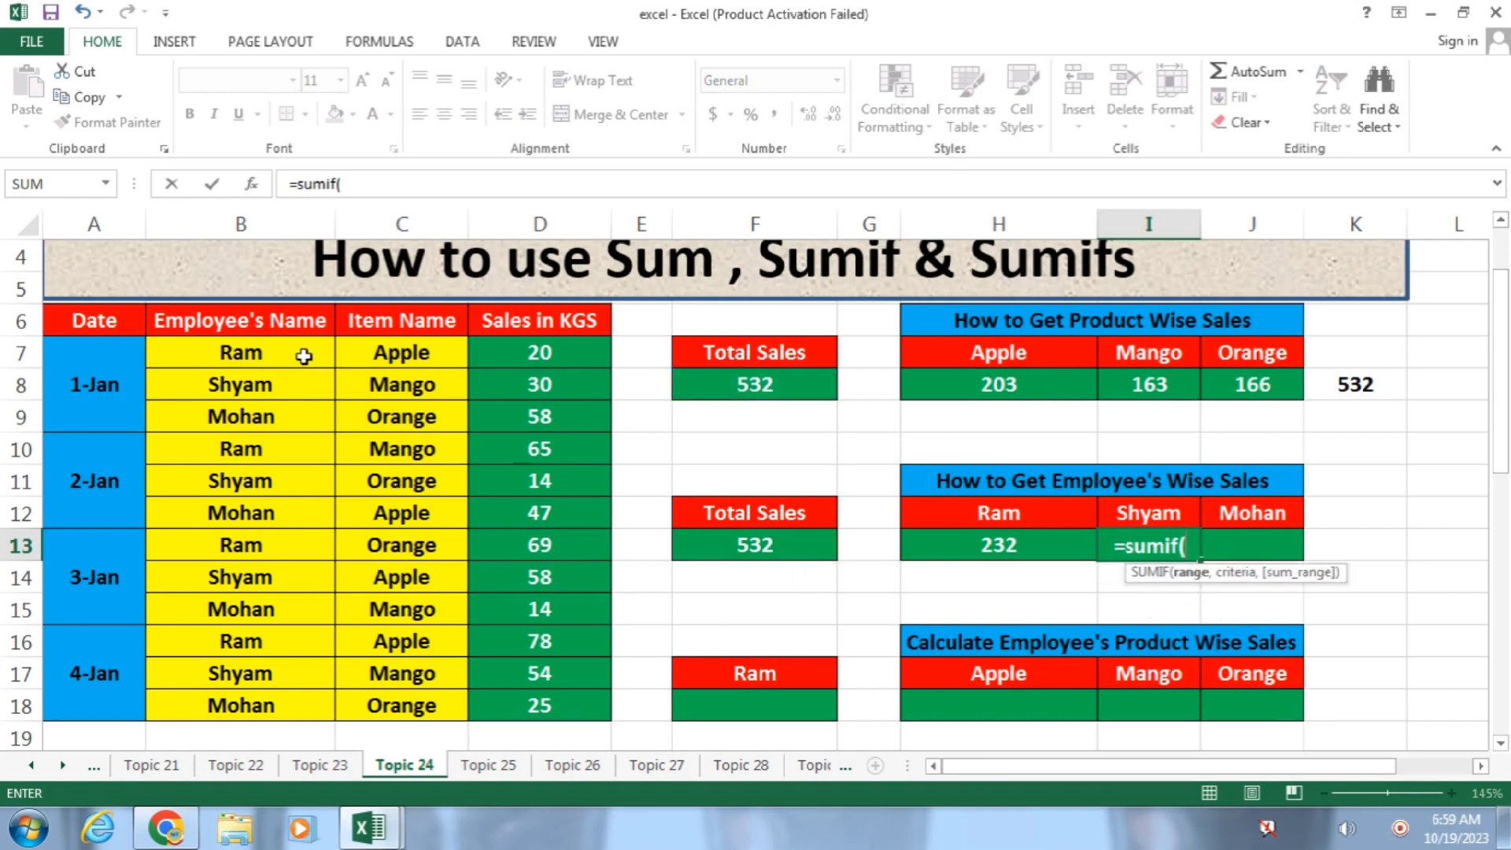
{"action": "left_click_drag", "start_coordinate": [304, 351], "coordinate": [283, 705]}
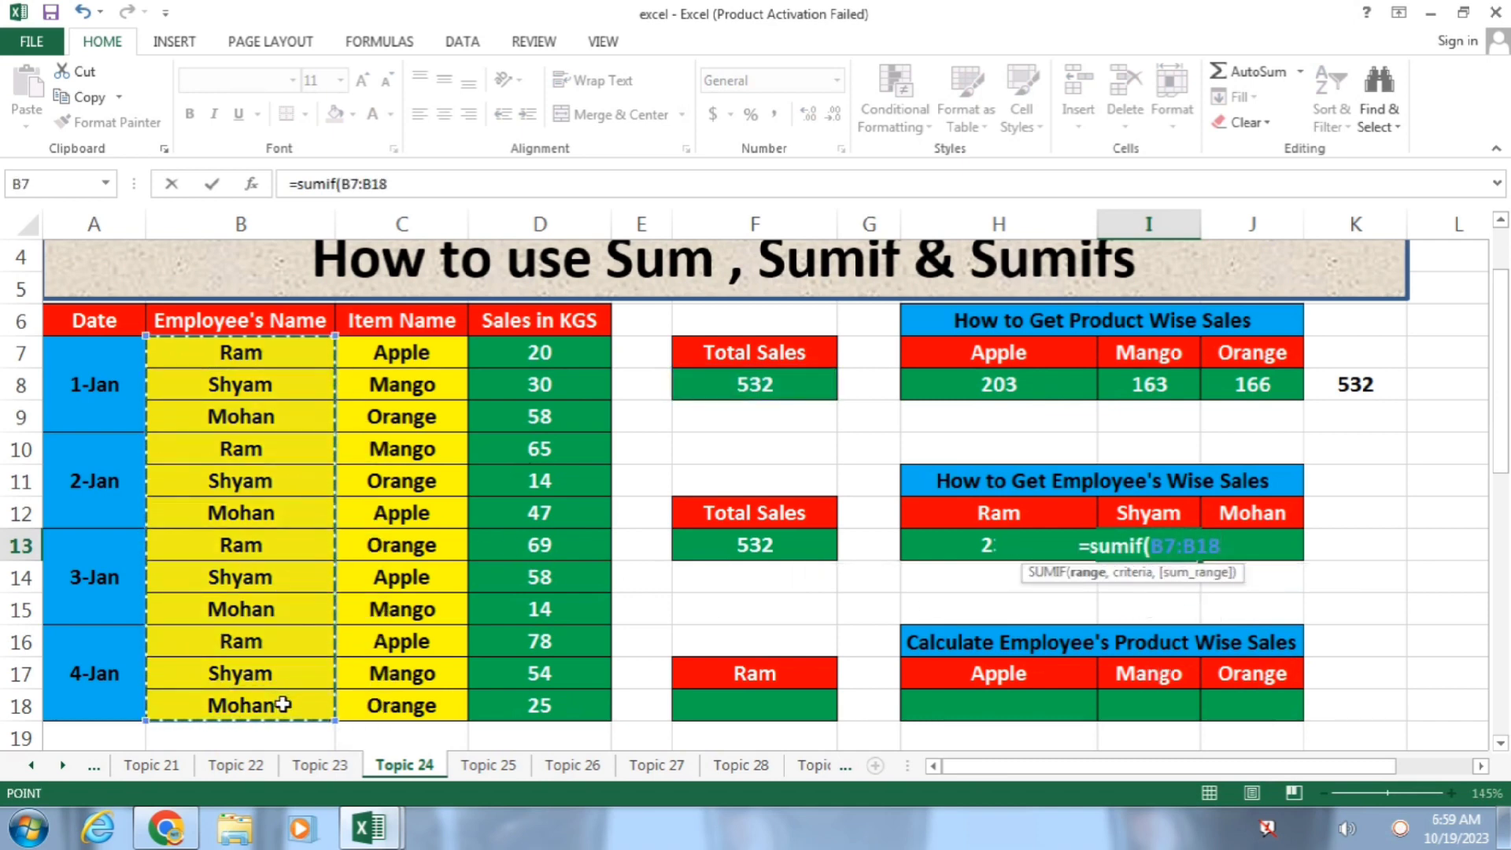
{"action": "type", "text": ","}
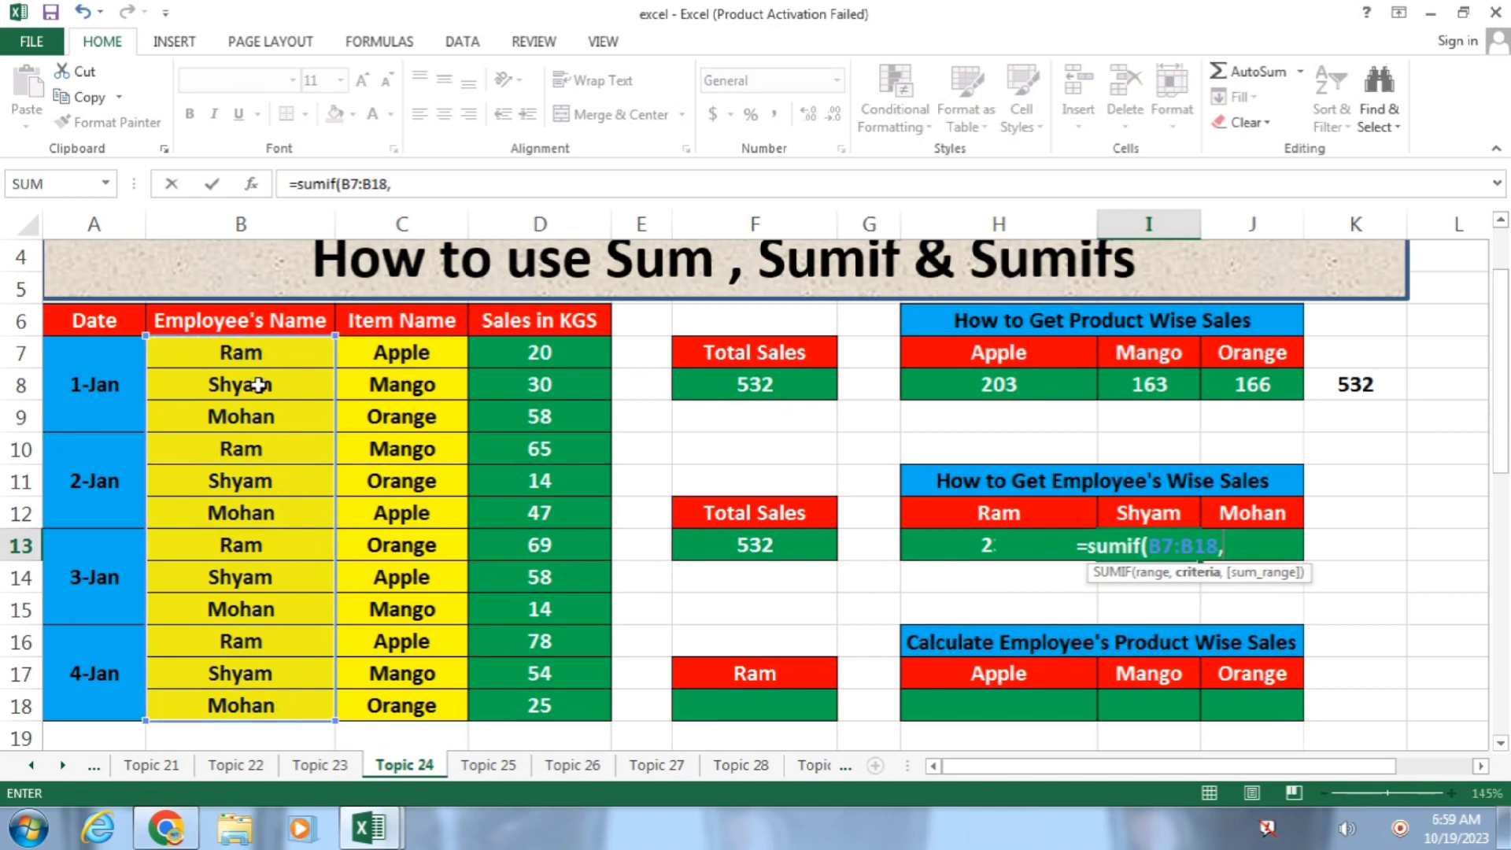
{"action": "left_click", "coordinate": [258, 385]}
{"action": "type", "text": ","}
{"action": "left_click_drag", "start_coordinate": [535, 354], "coordinate": [535, 697]}
{"action": "type", "text": ")"}
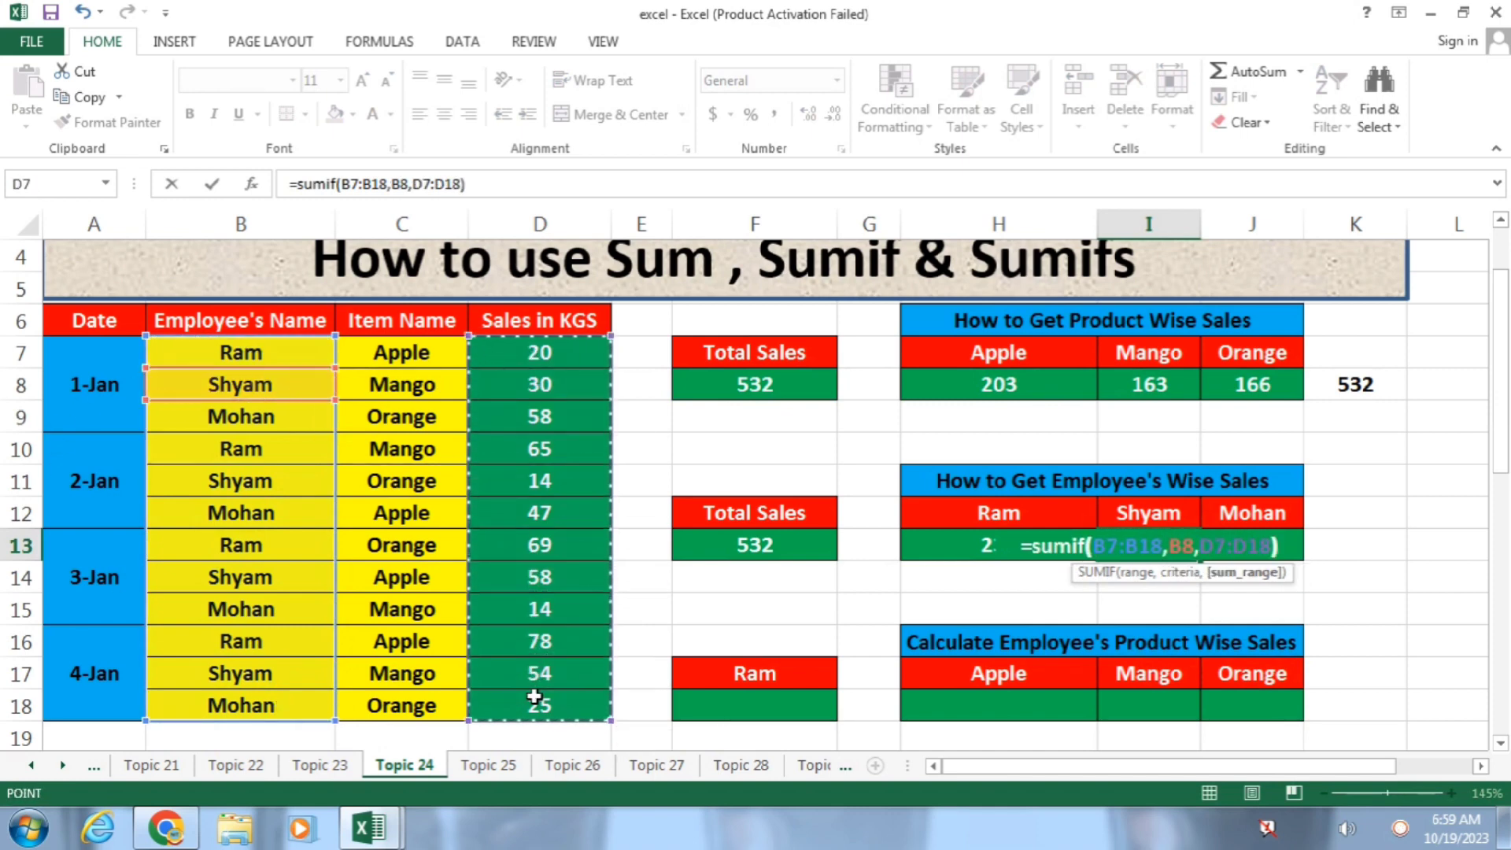
{"action": "key", "text": "Return"}
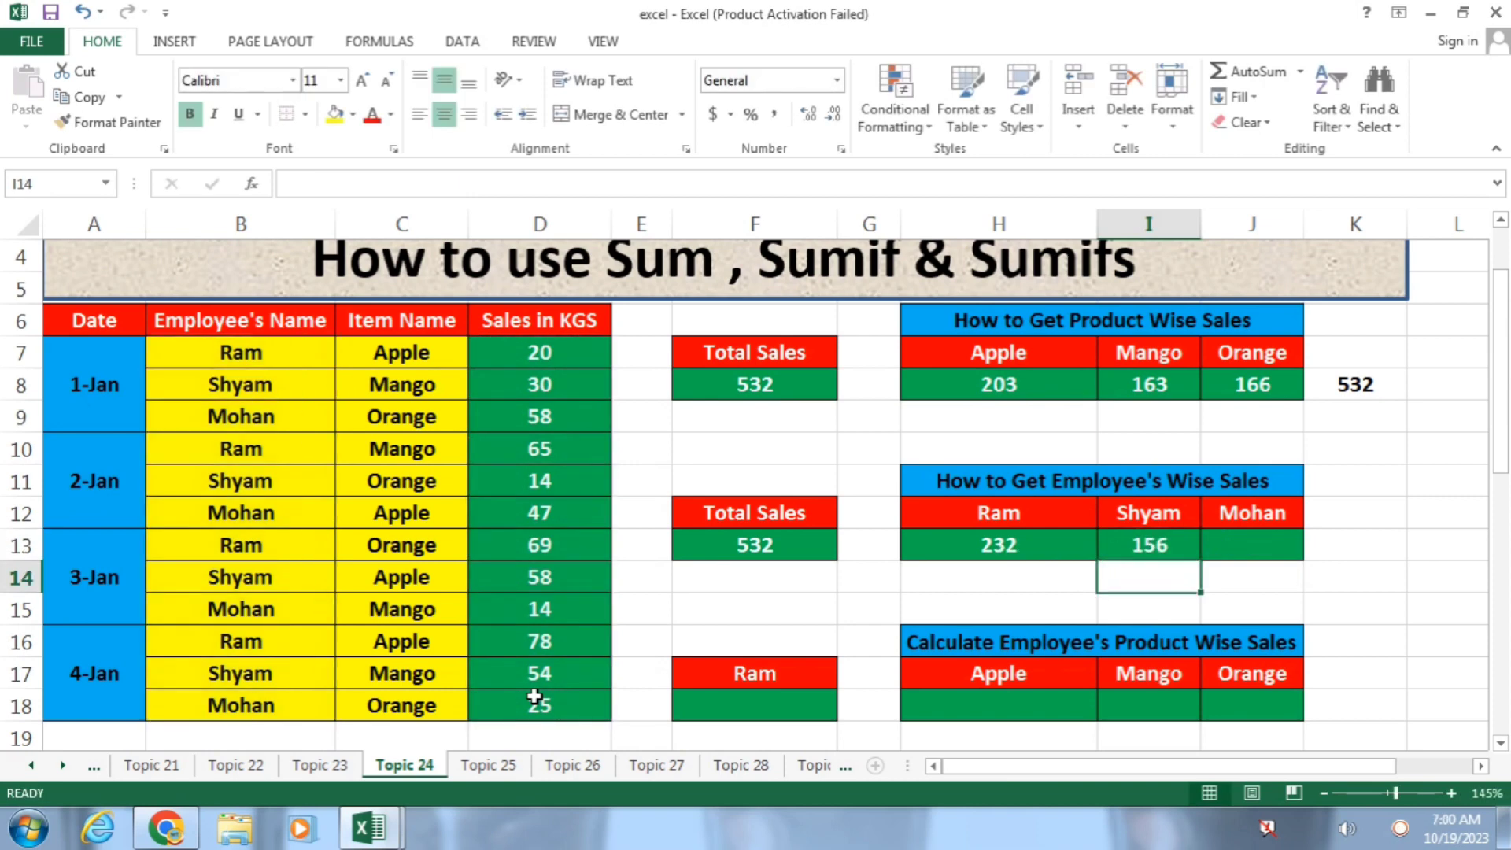
Step: Calculate the third employee's sales in cell J13 with =SUMIF(B7:B18,B9,D7:D18)
{"action": "left_click", "coordinate": [1273, 538]}
{"action": "type", "text": "=sumif("}
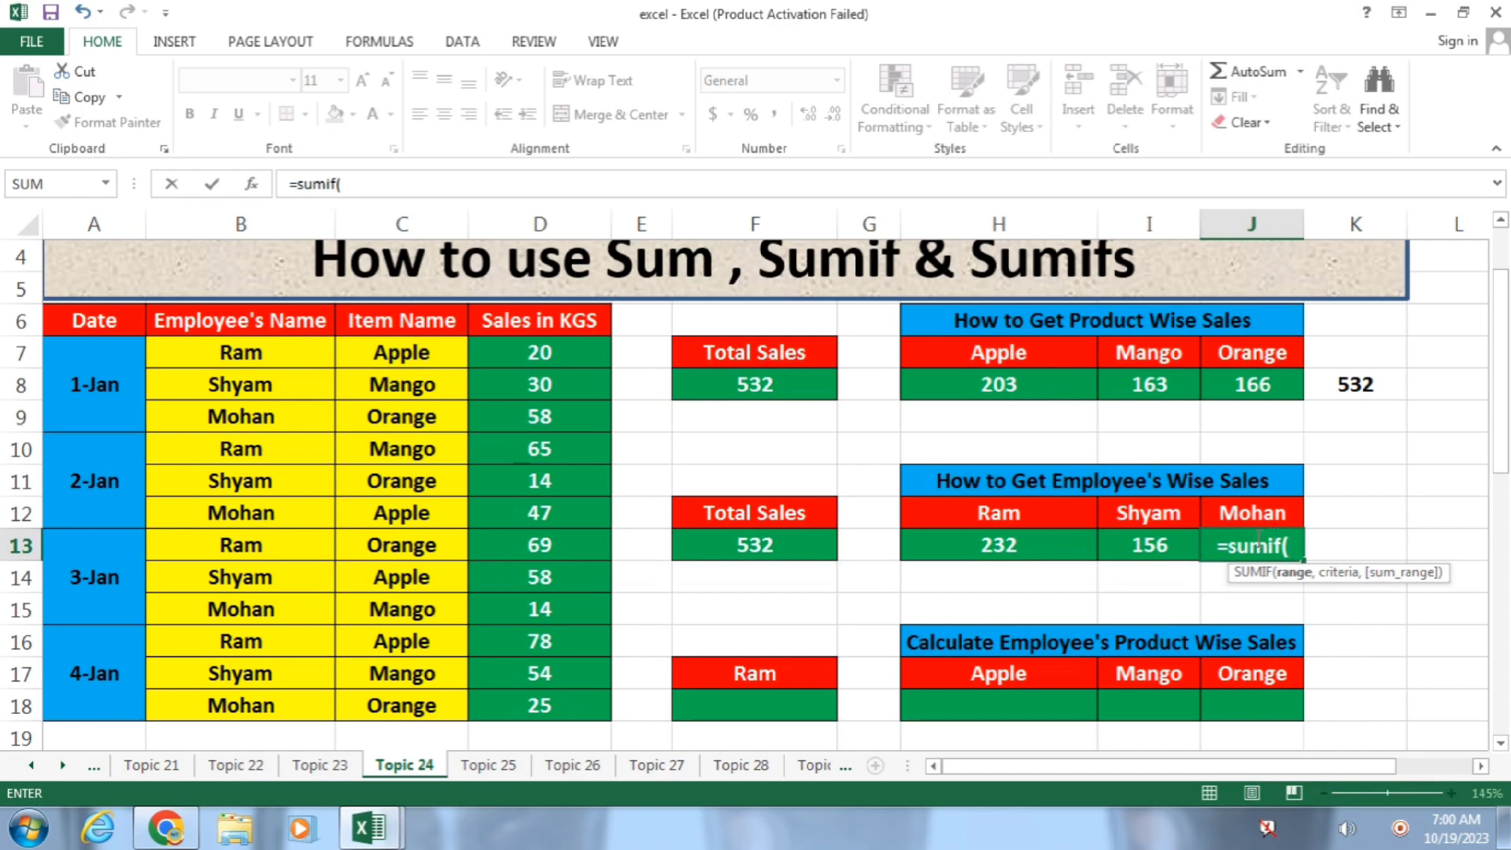
{"action": "left_click_drag", "start_coordinate": [296, 354], "coordinate": [296, 703]}
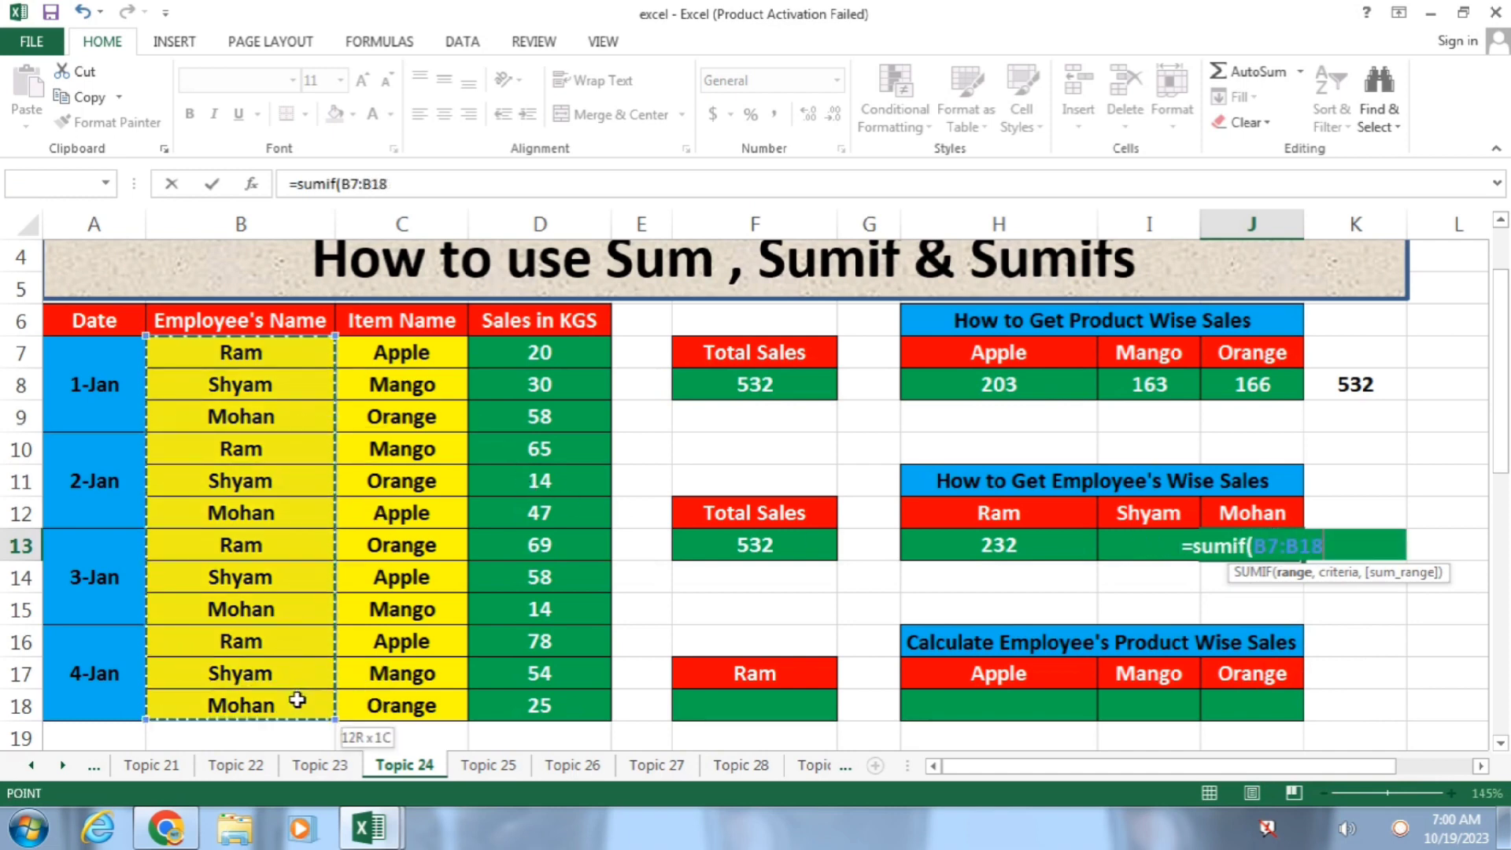
{"action": "type", "text": ","}
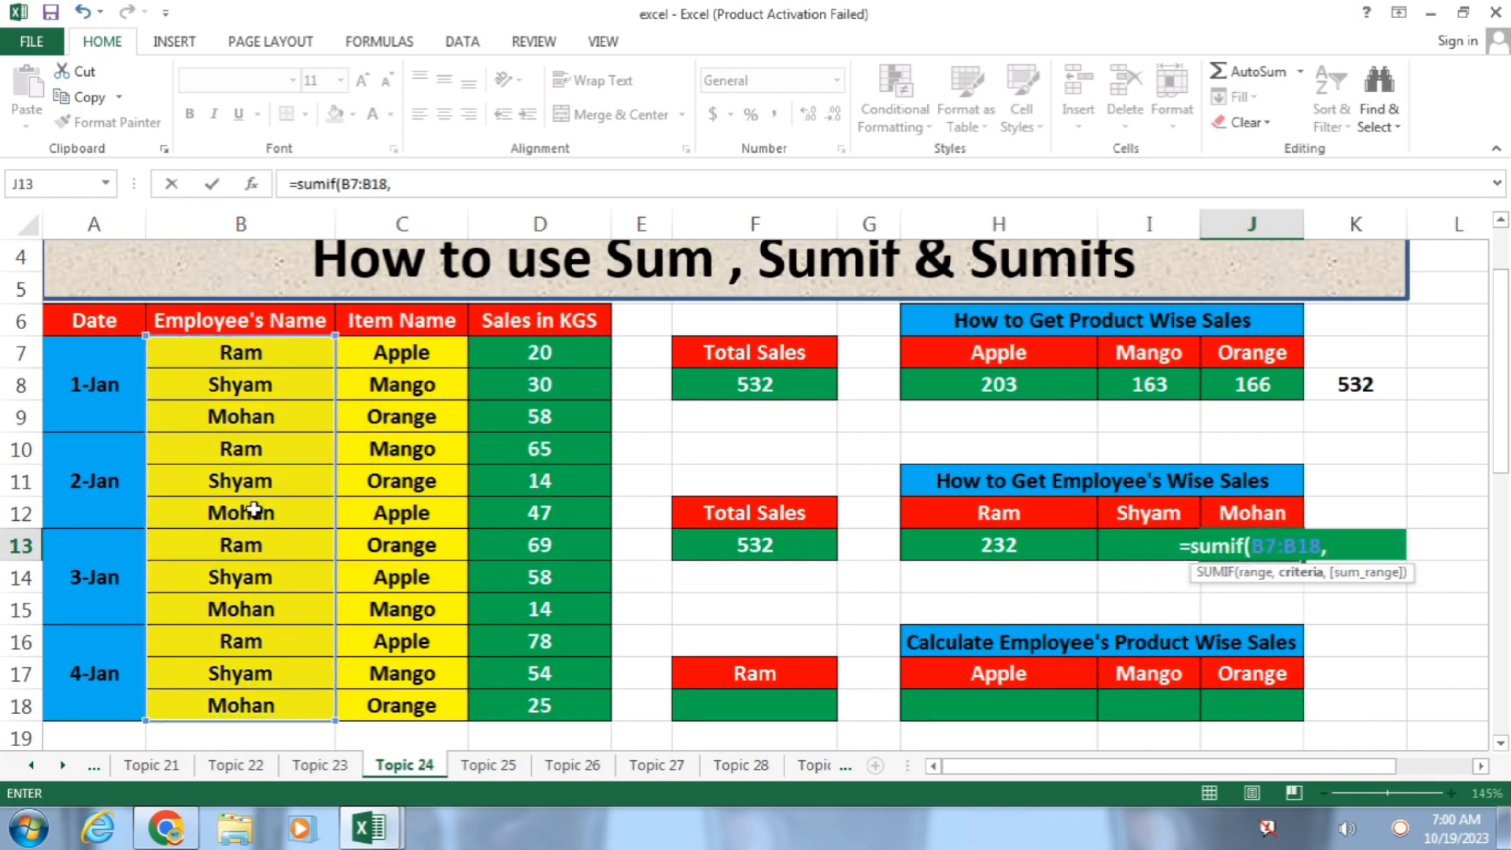
{"action": "left_click", "coordinate": [301, 418]}
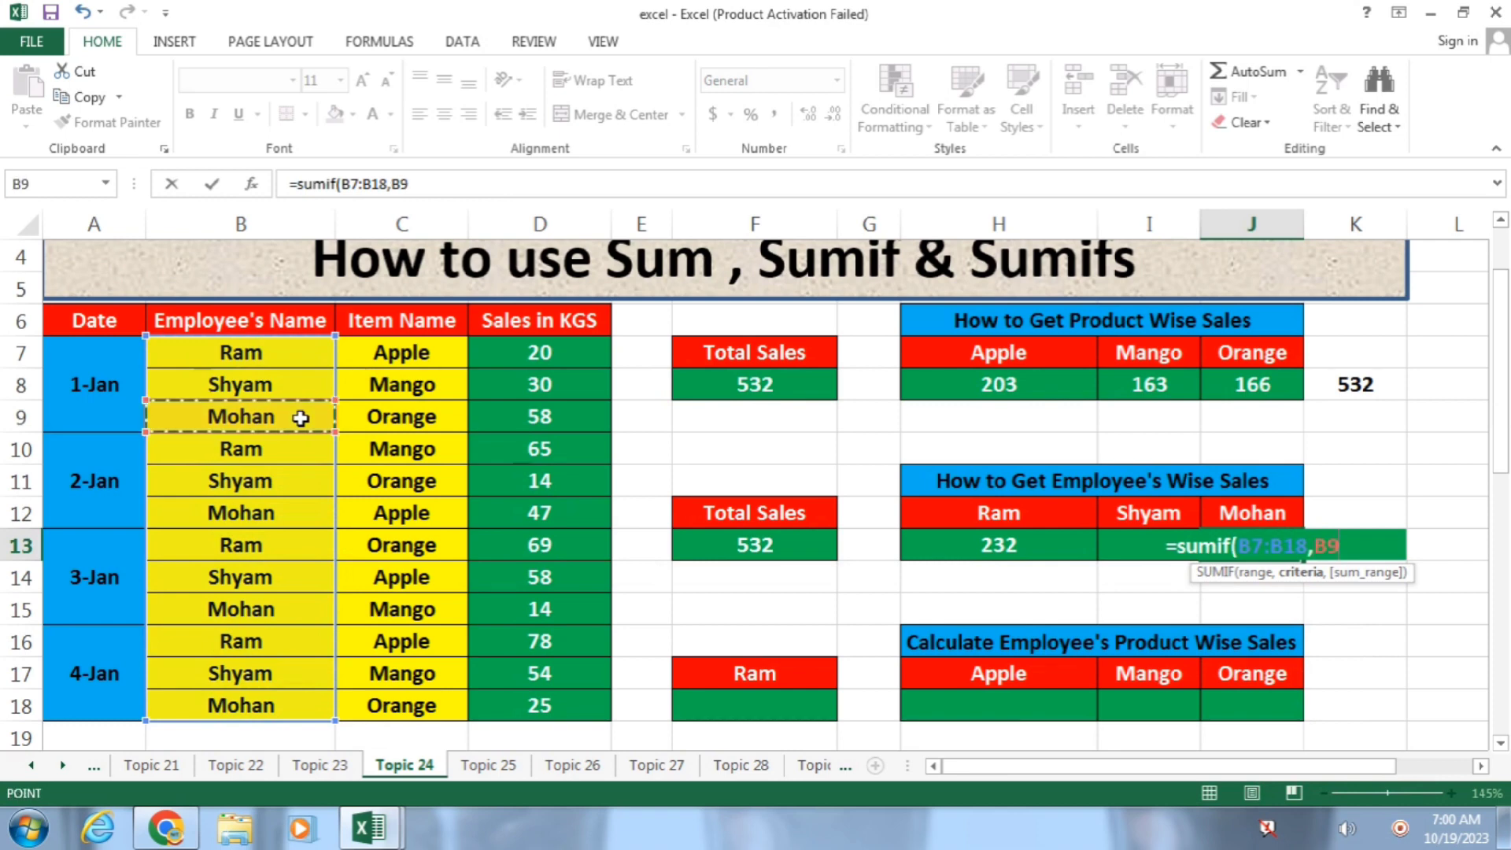
{"action": "type", "text": ","}
{"action": "left_click_drag", "start_coordinate": [510, 360], "coordinate": [508, 713]}
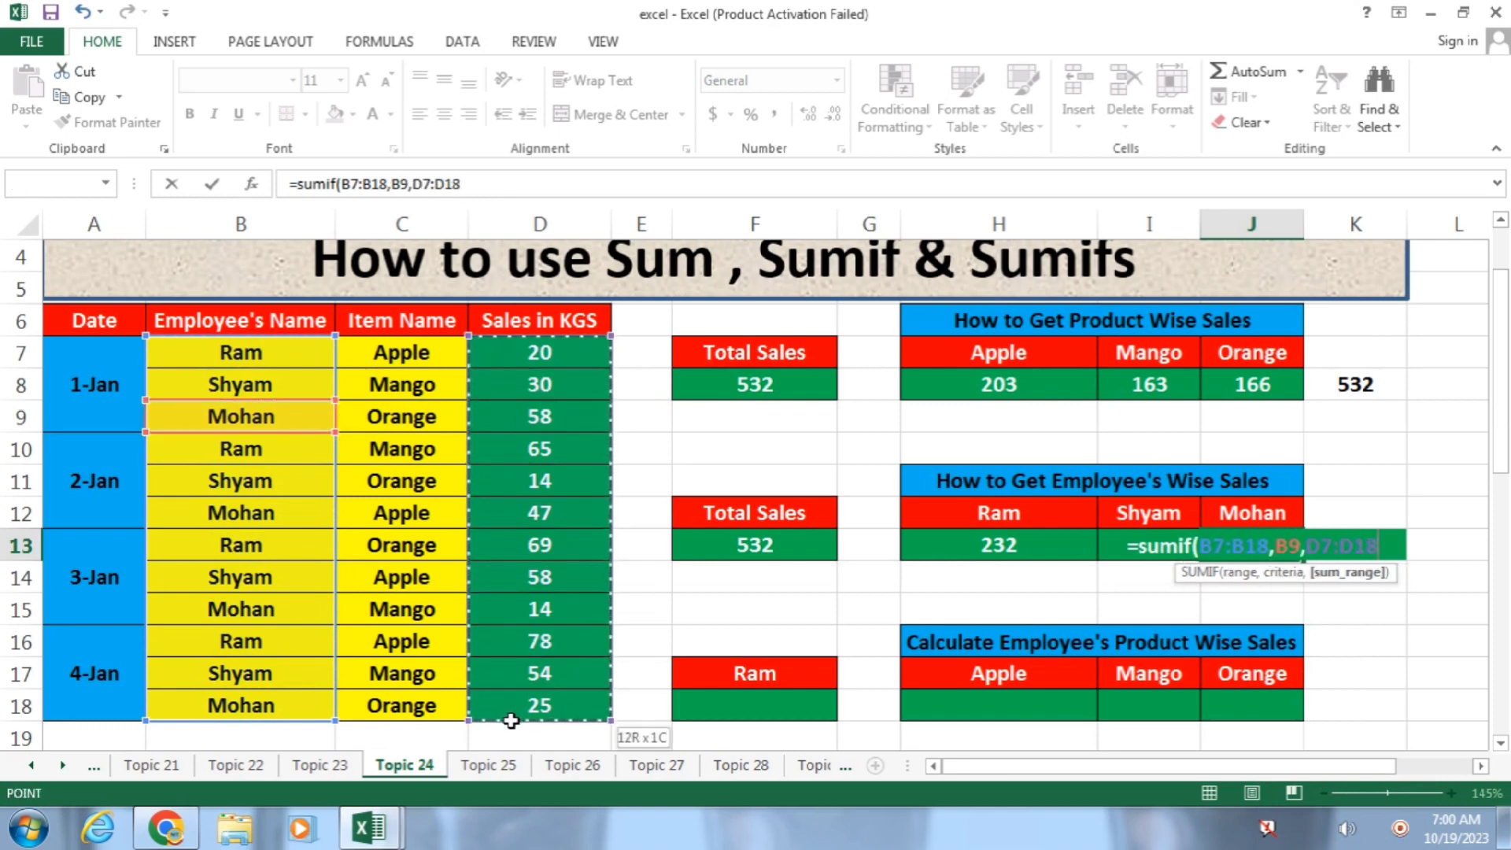
{"action": "type", "text": ")"}
{"action": "key", "text": "Return"}
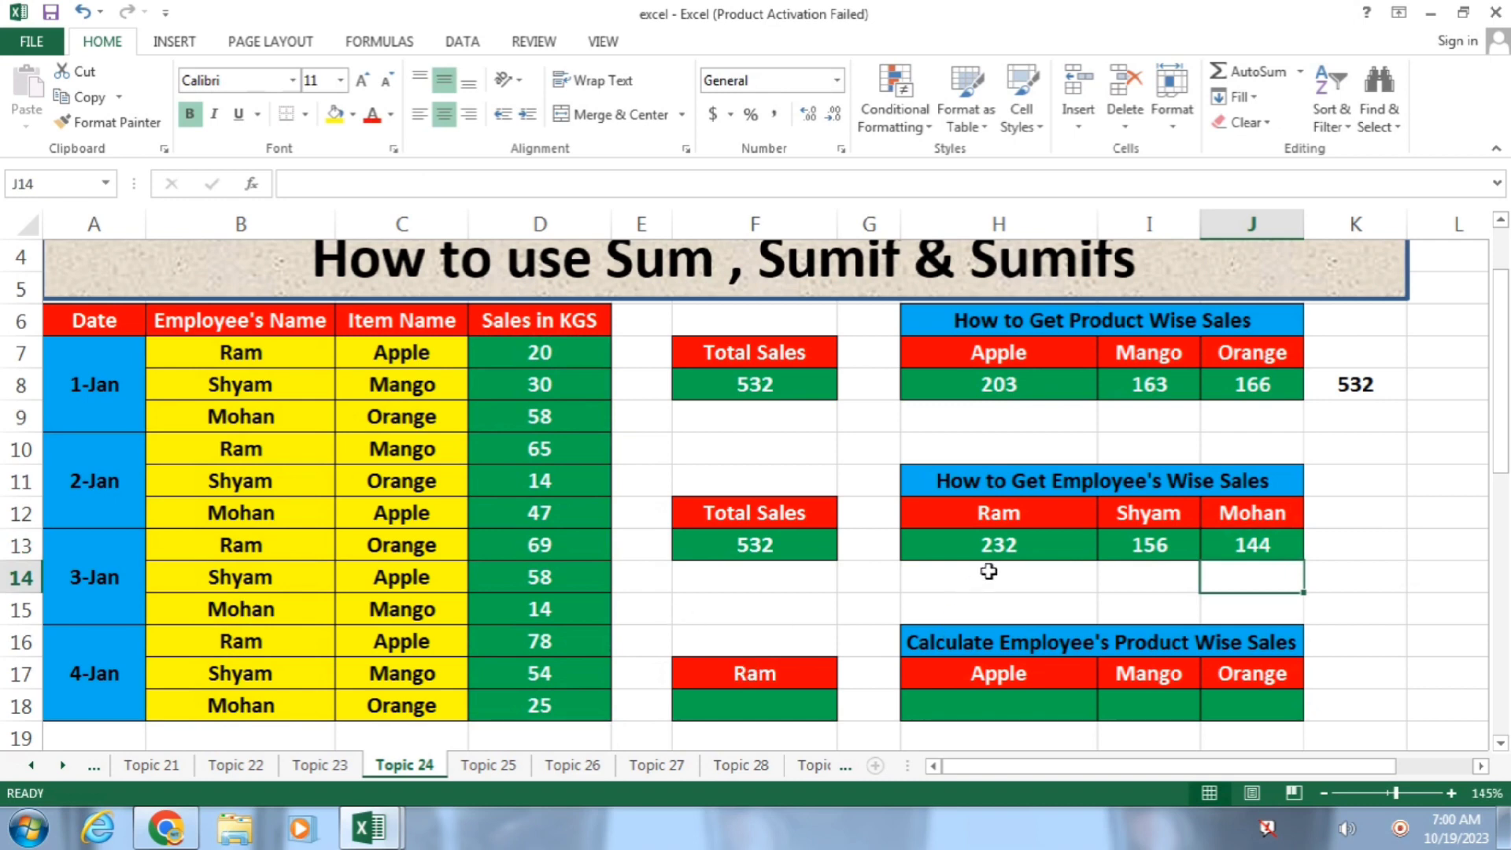
Step: Total the employee-wise sales in H13:J13 with AutoSum, placing the result in K13
{"action": "left_click_drag", "start_coordinate": [990, 551], "coordinate": [1347, 544]}
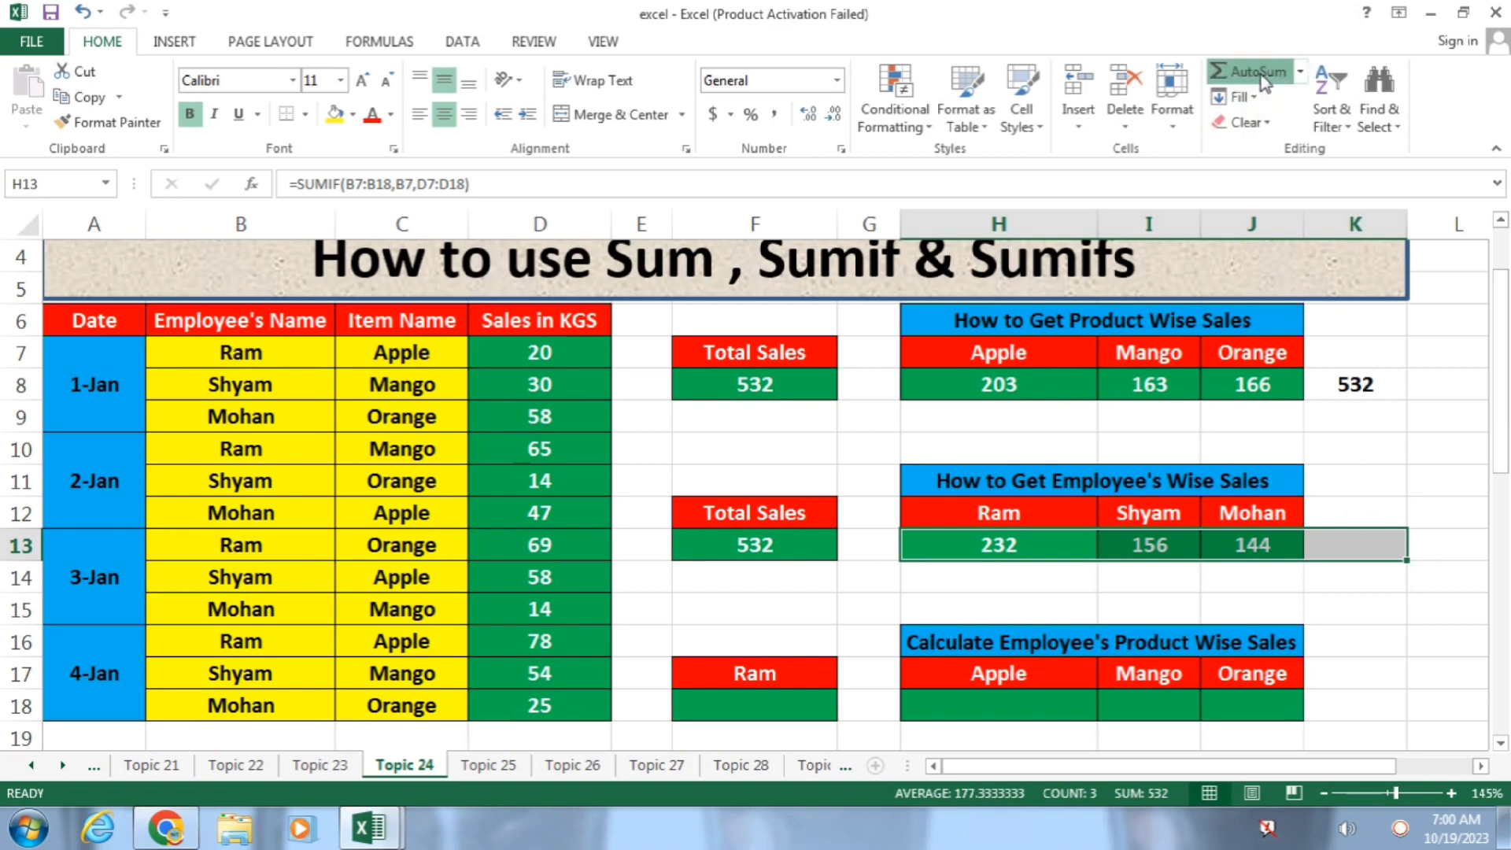
{"action": "left_click", "coordinate": [1232, 70]}
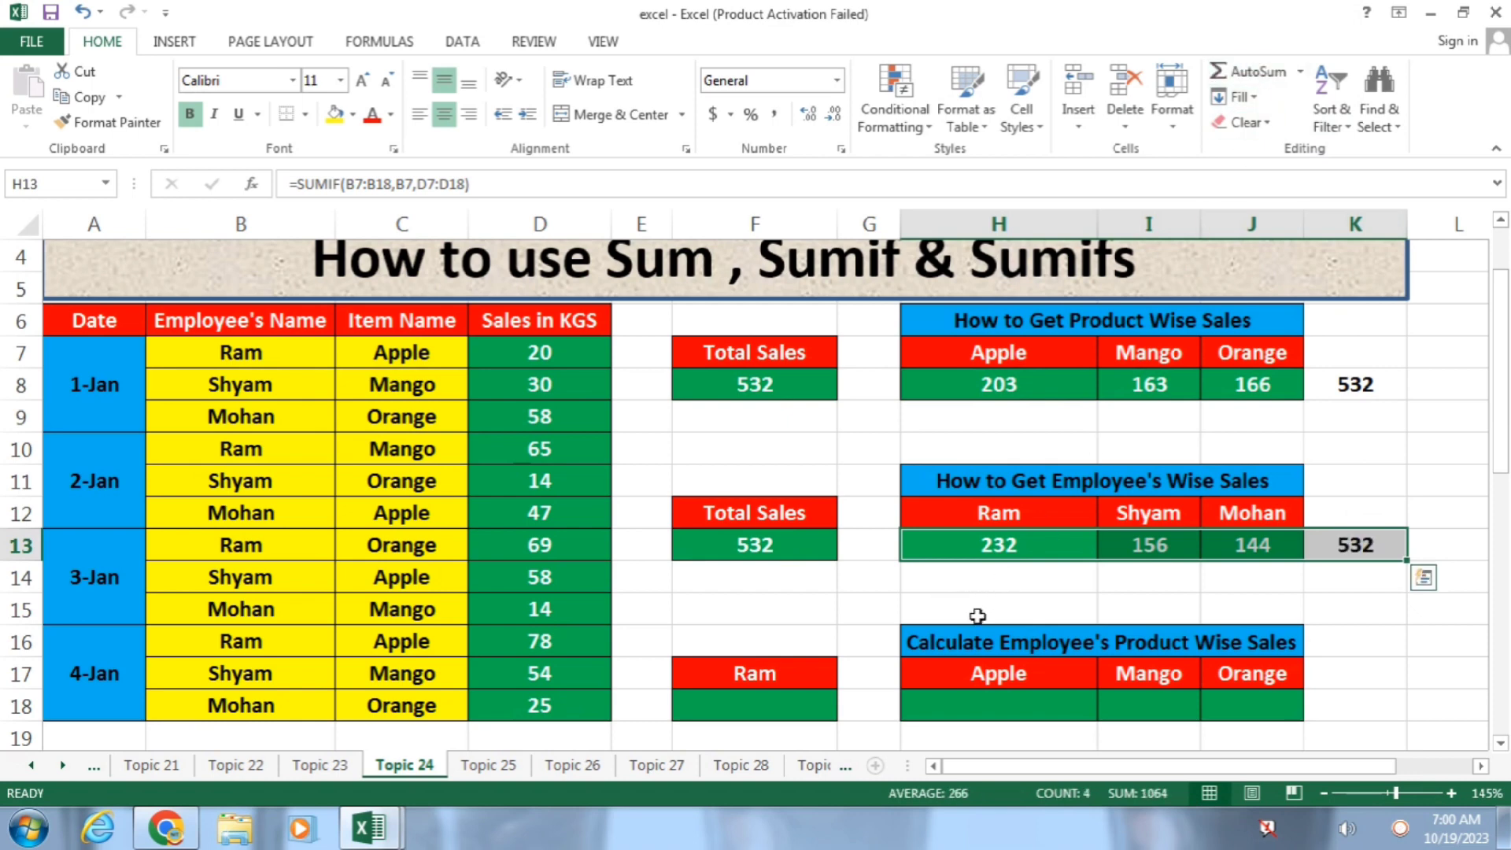
{"action": "left_click", "coordinate": [1322, 586]}
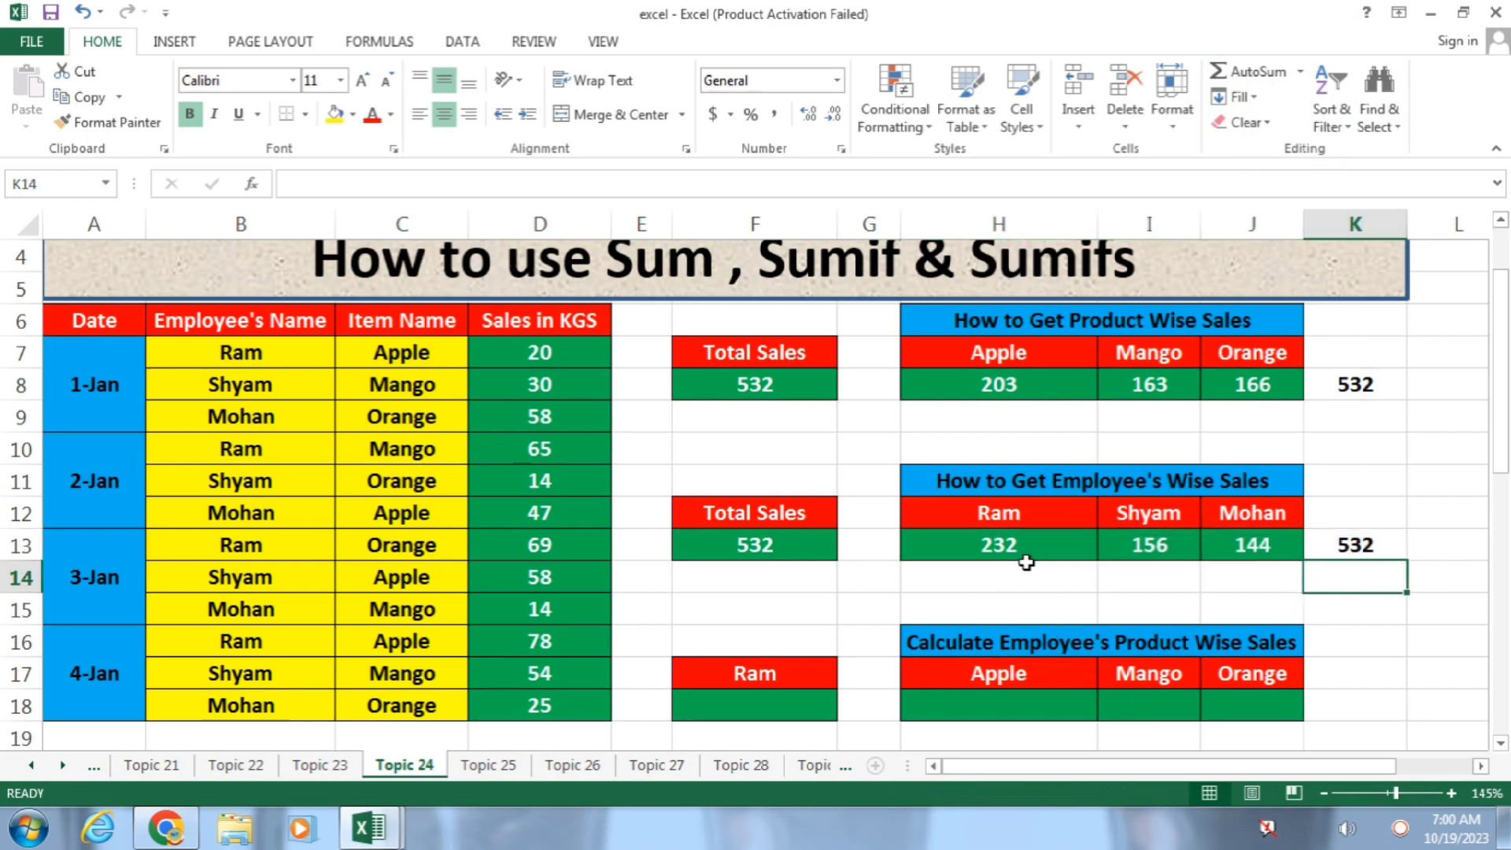
Step: Enter 232 as the first employee's sales total in cell F18
{"action": "left_click", "coordinate": [758, 704]}
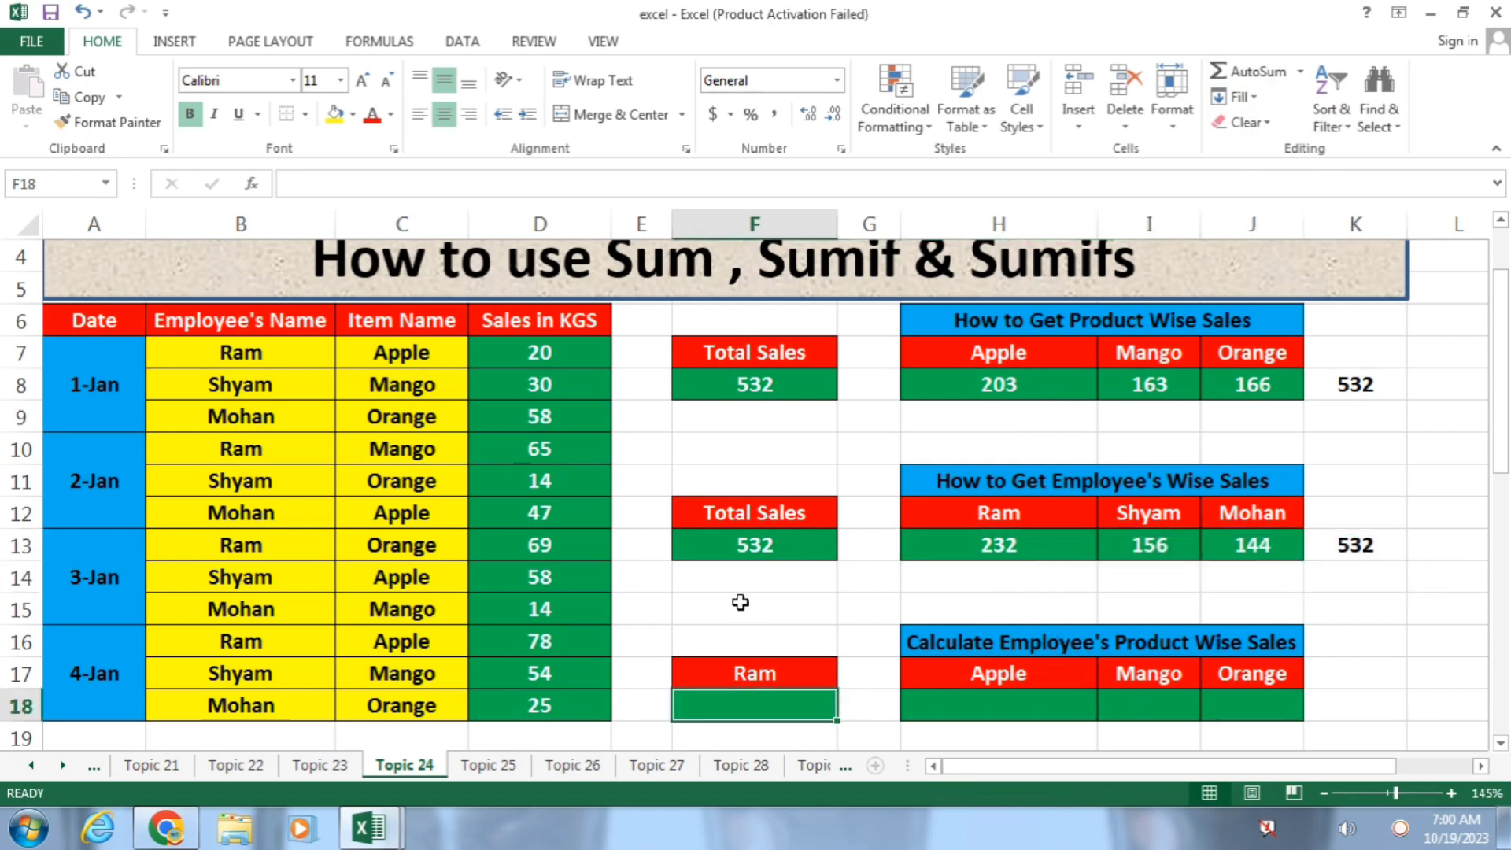
{"action": "type", "text": "232"}
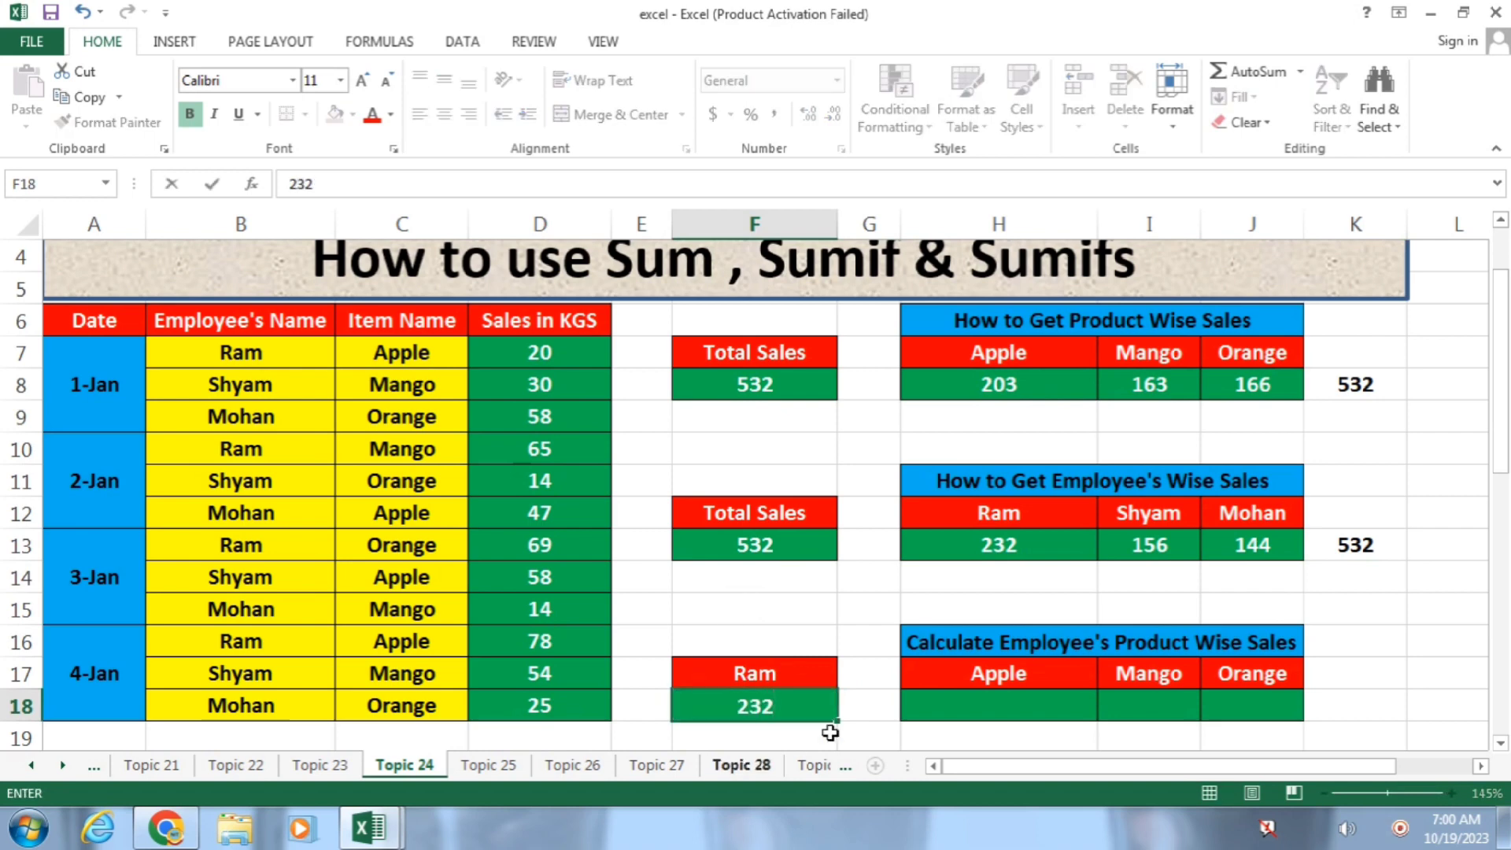
Step: Calculate the first employee's Apple sales in cell H18 with =SUMIFS(D7:D18,B7:B18,B7,C7:C18,C7)
{"action": "left_click", "coordinate": [985, 717]}
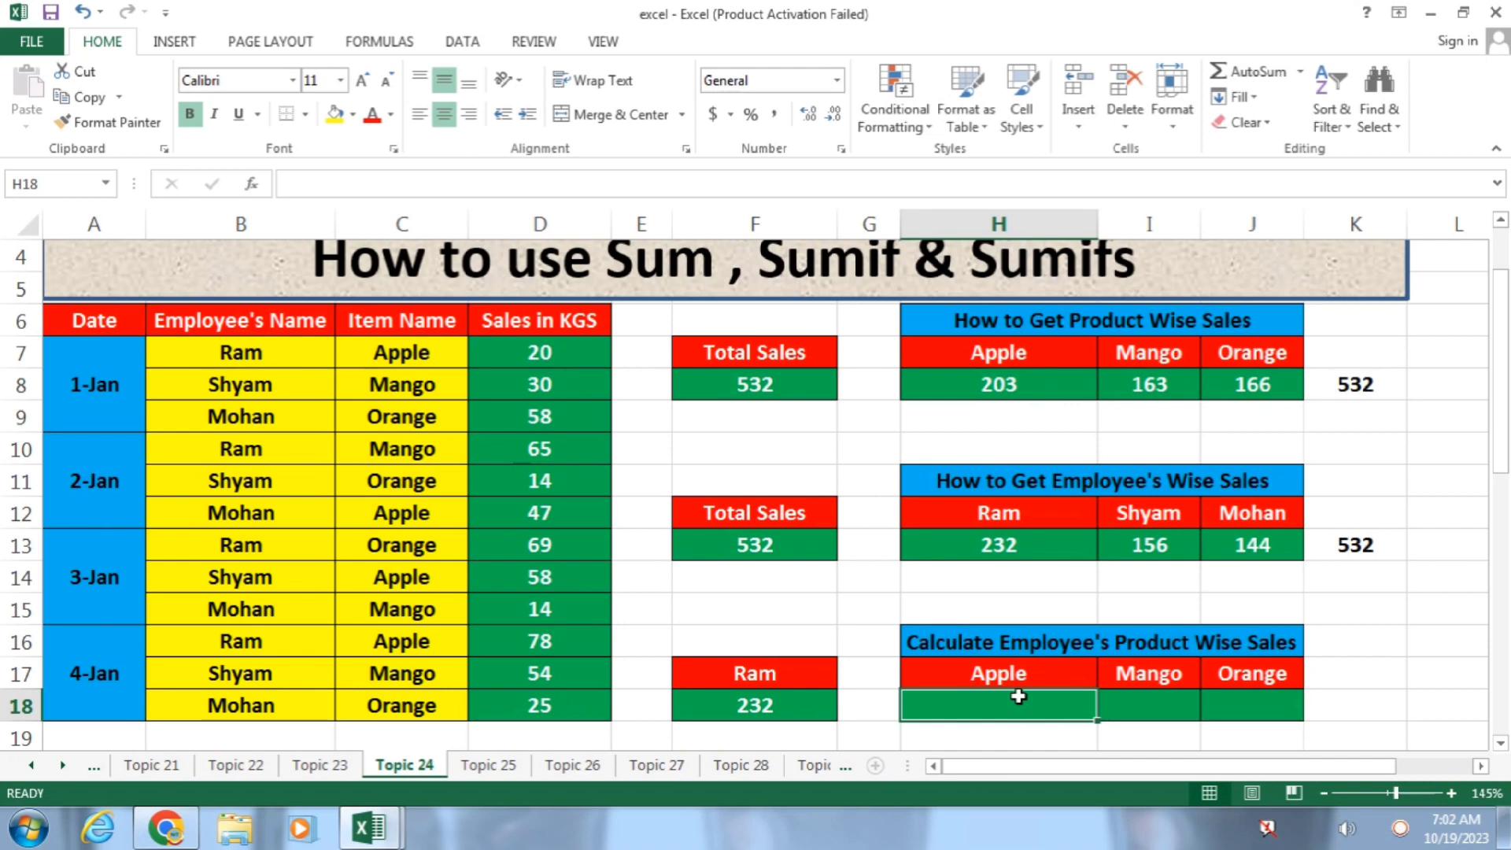
{"action": "type", "text": "="}
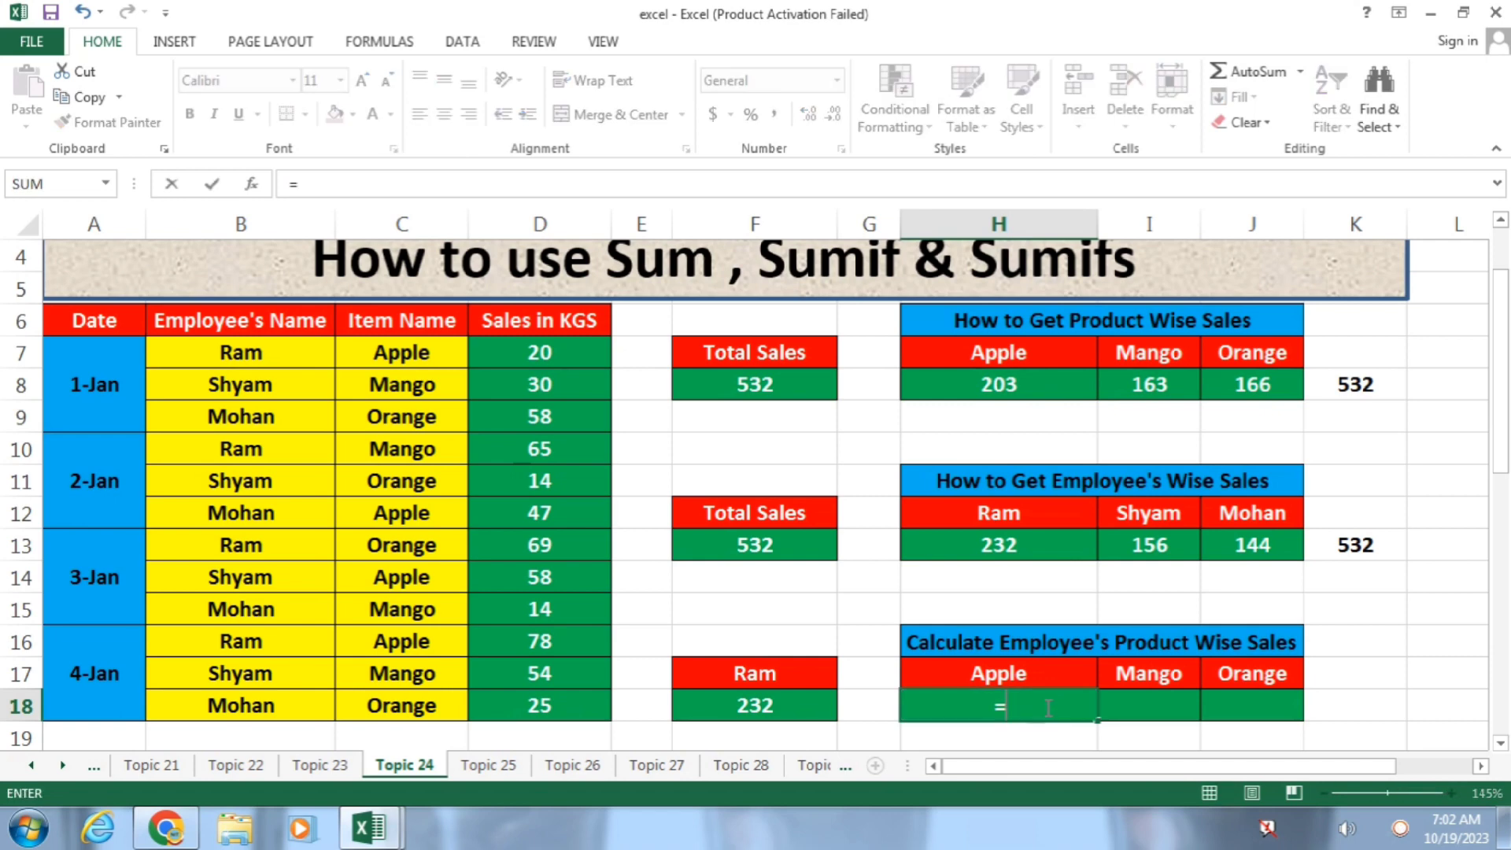
{"action": "type", "text": "sumif"}
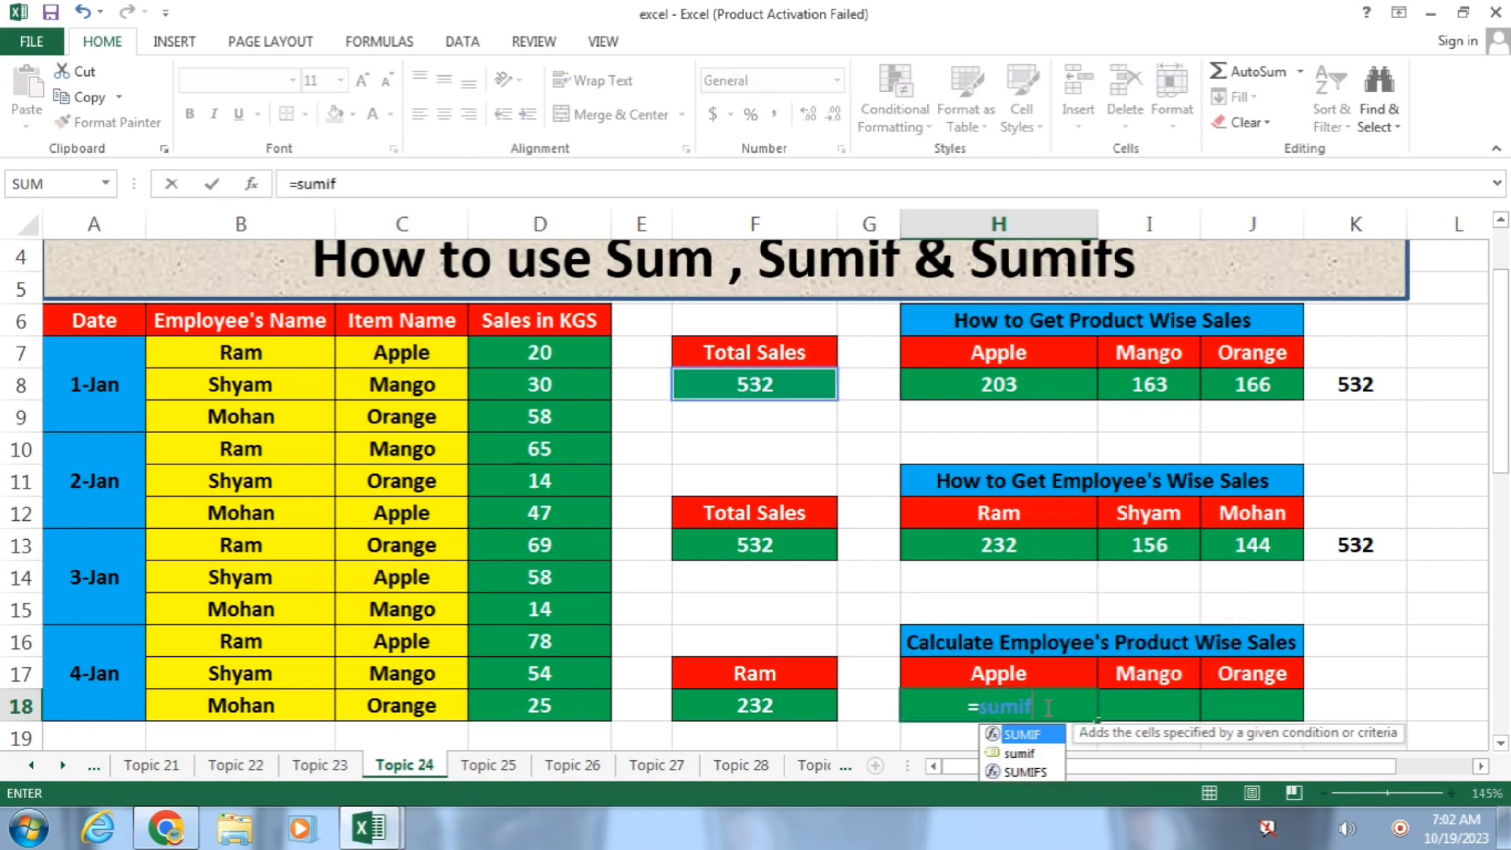
{"action": "type", "text": "s"}
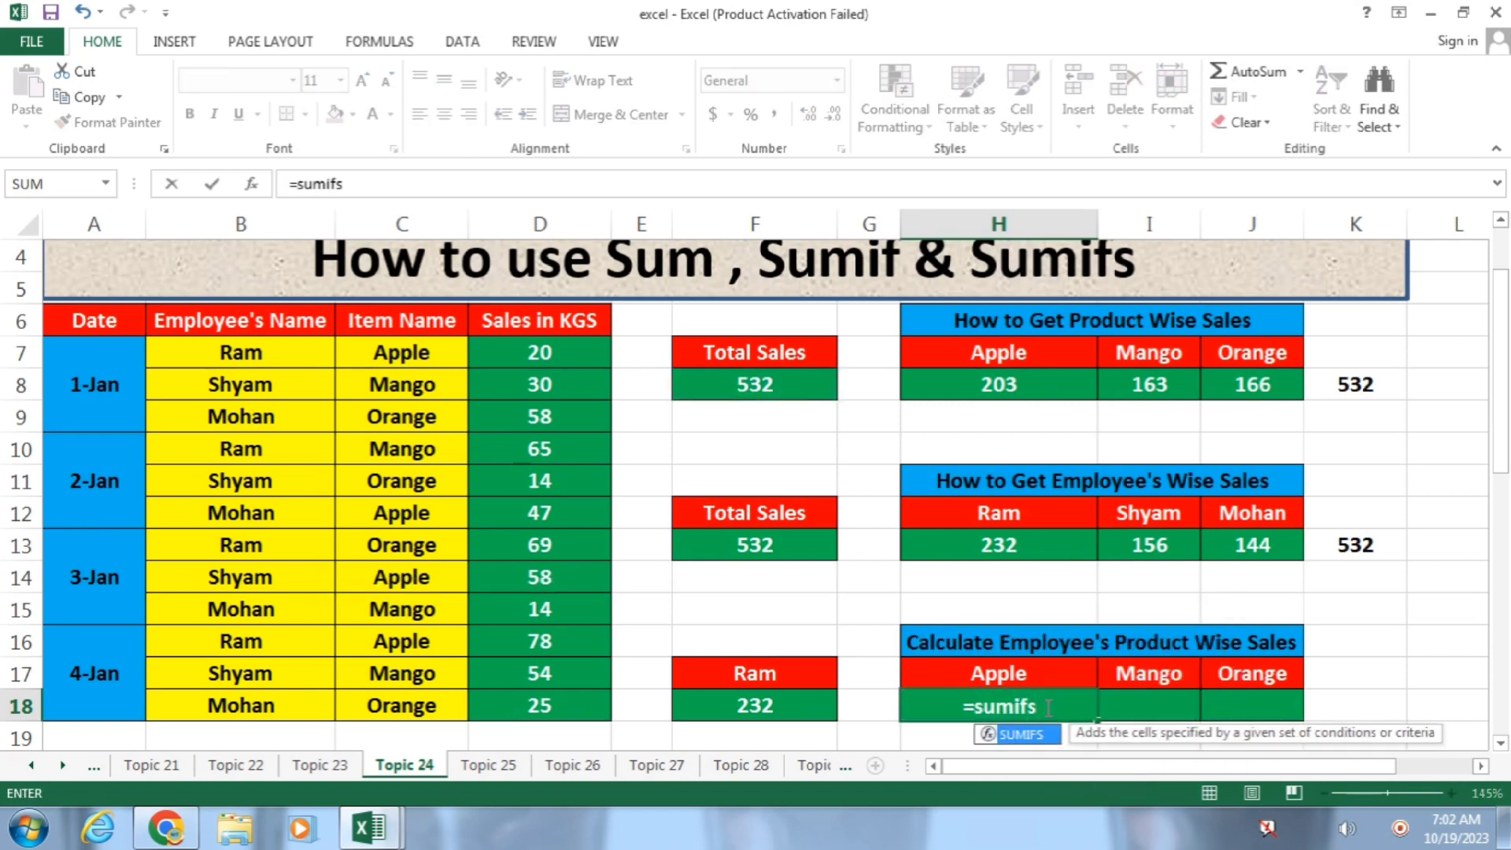
{"action": "type", "text": "("}
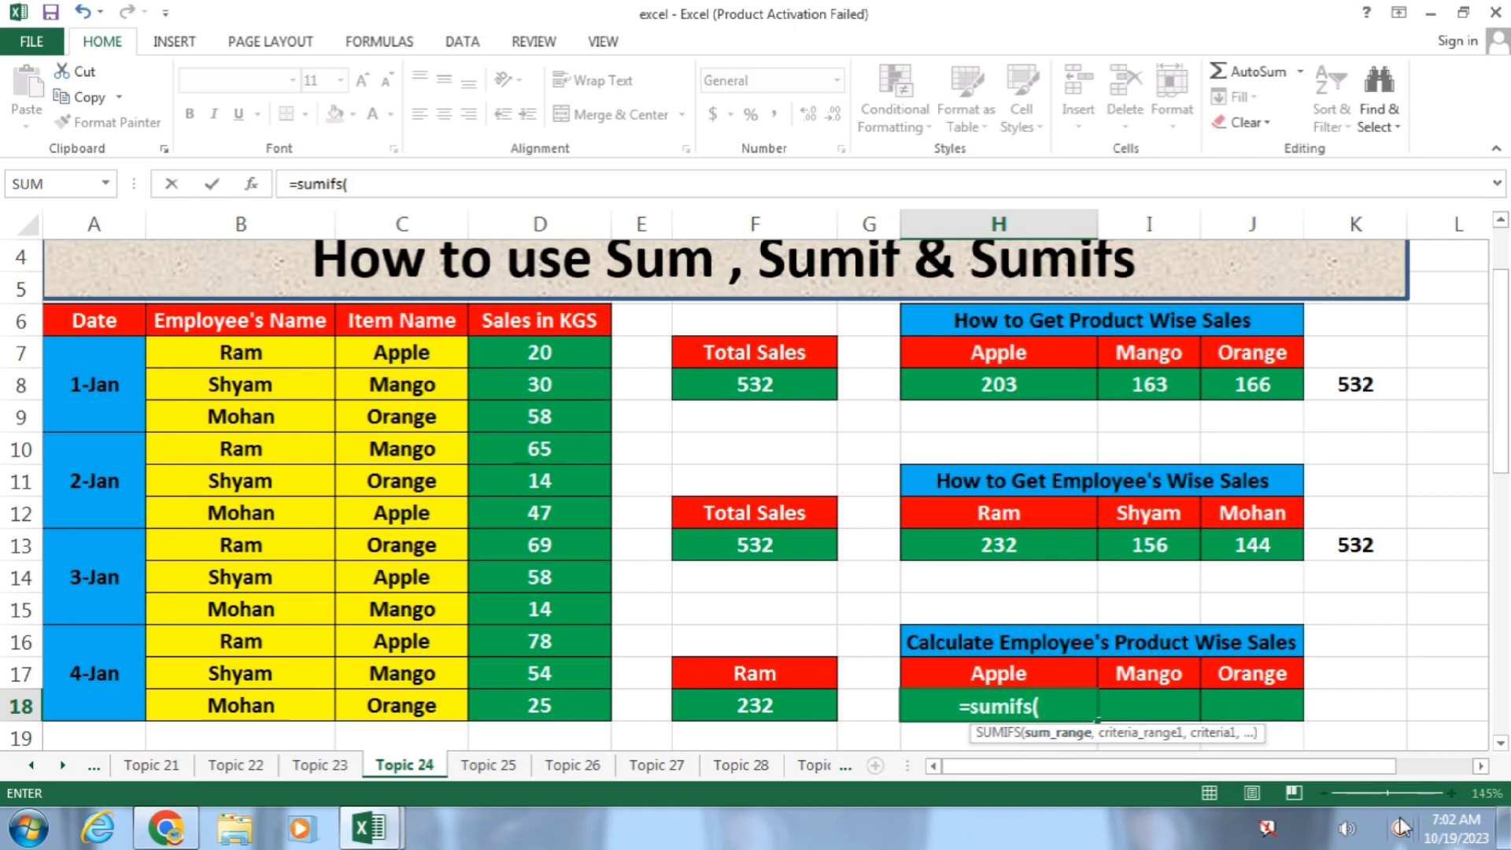
{"action": "left_click_drag", "start_coordinate": [544, 347], "coordinate": [533, 698]}
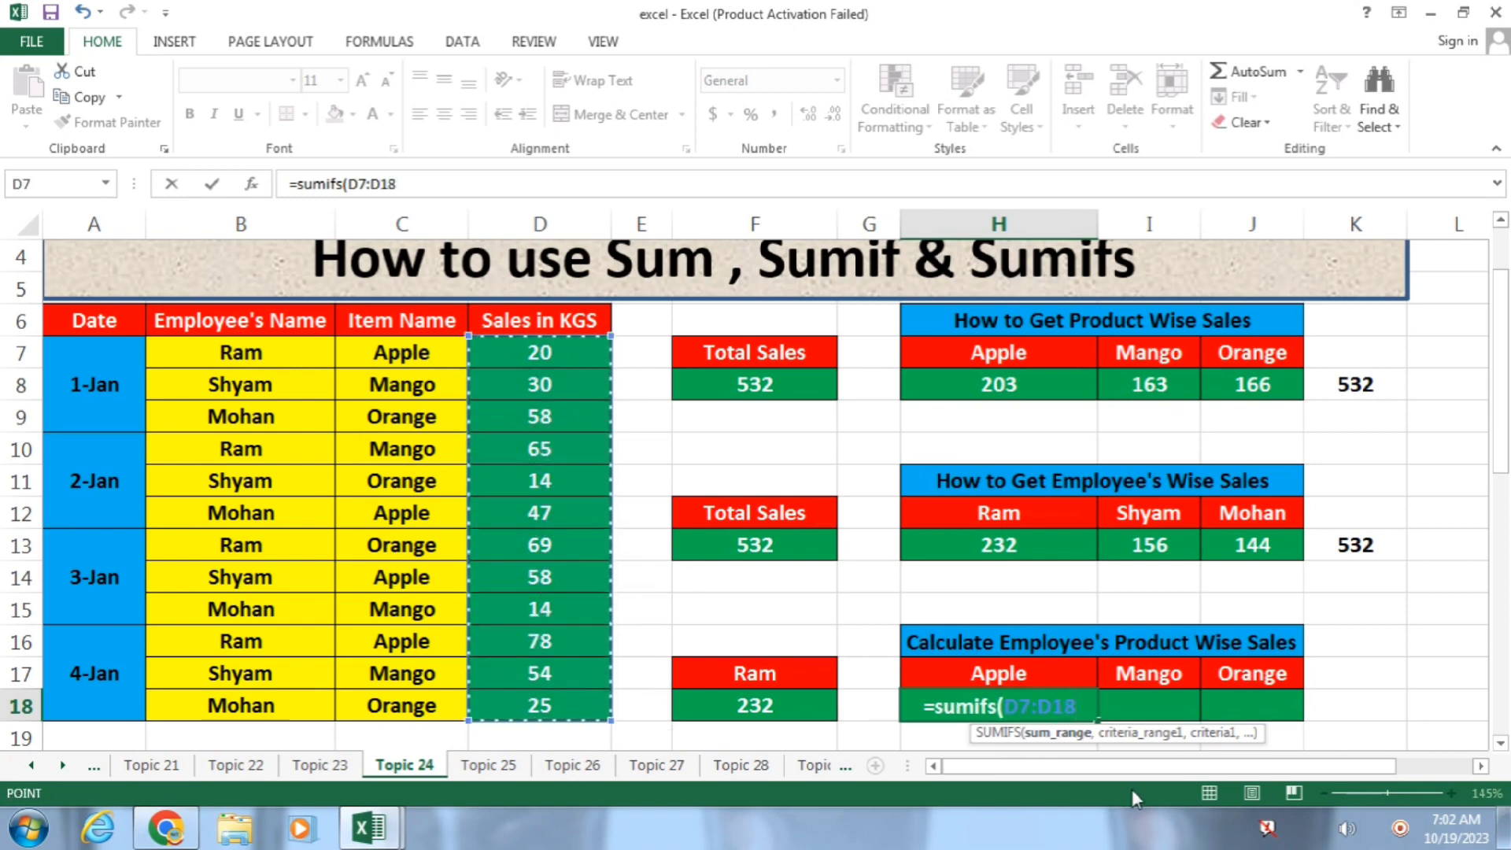
{"action": "type", "text": ","}
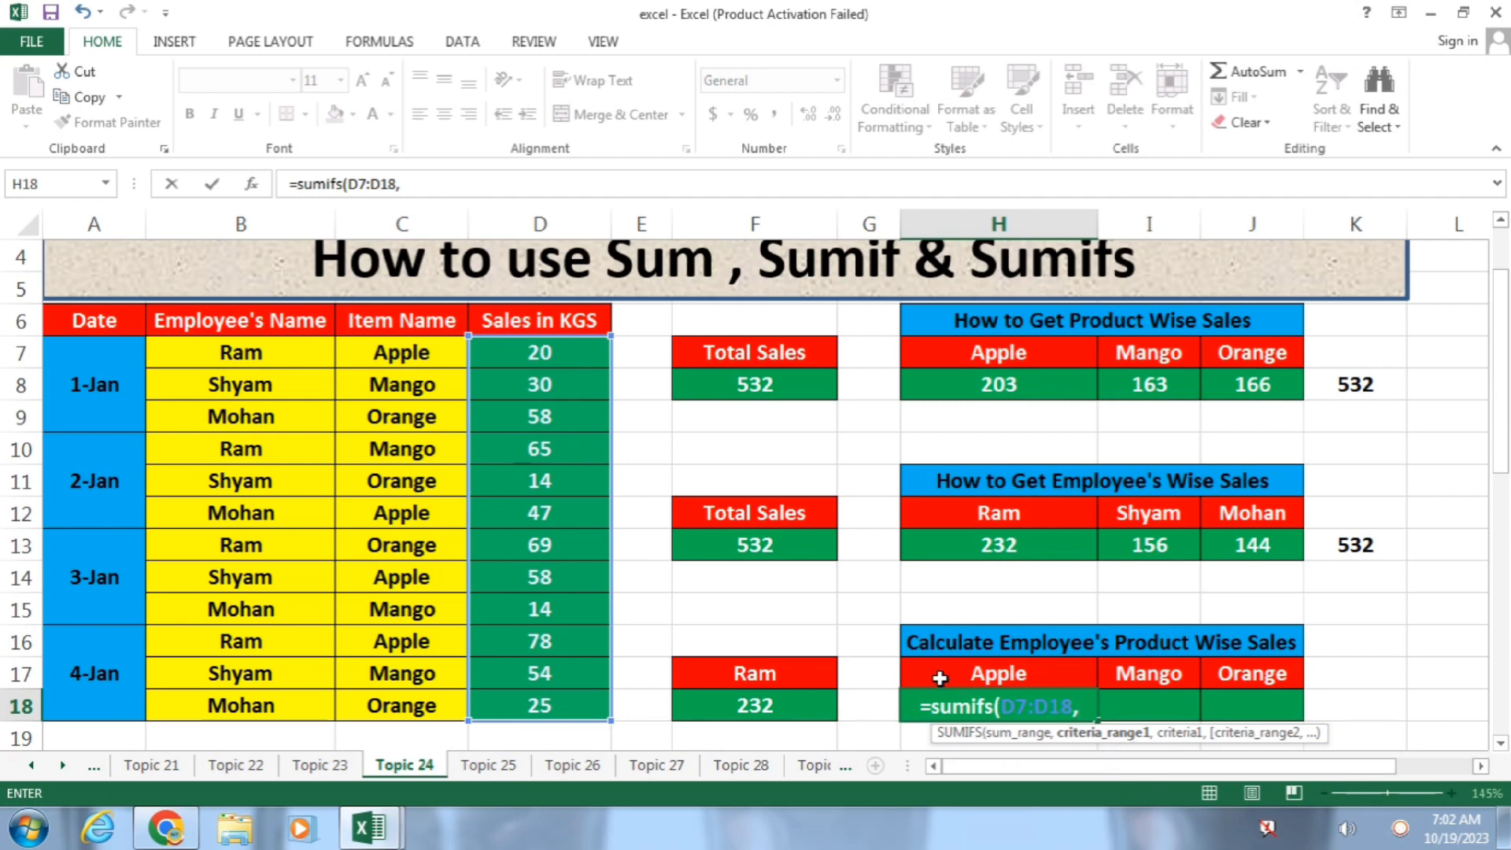
{"action": "left_click_drag", "start_coordinate": [285, 354], "coordinate": [236, 720]}
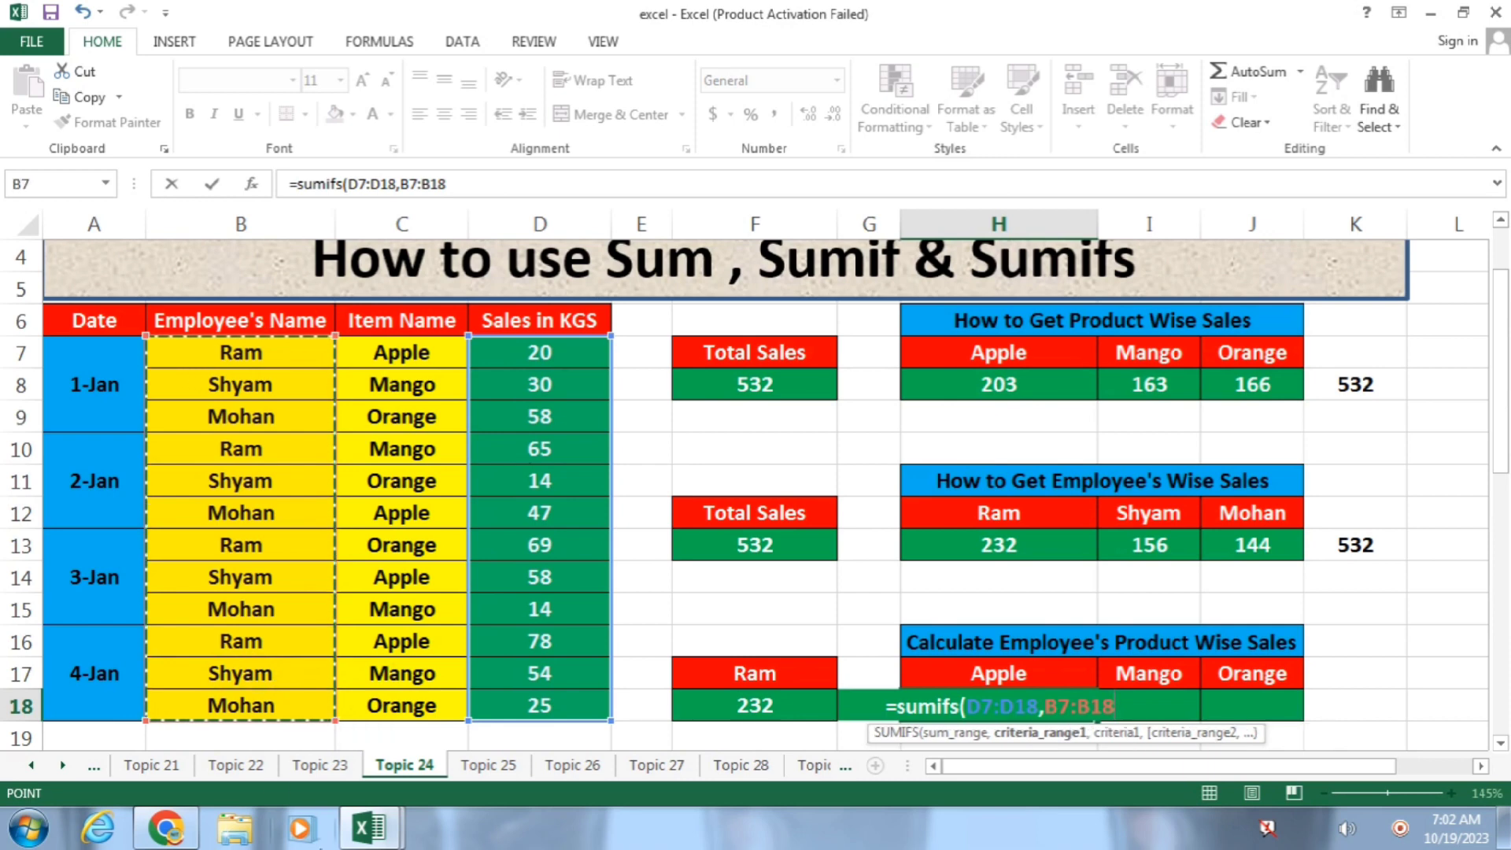
{"action": "type", "text": ","}
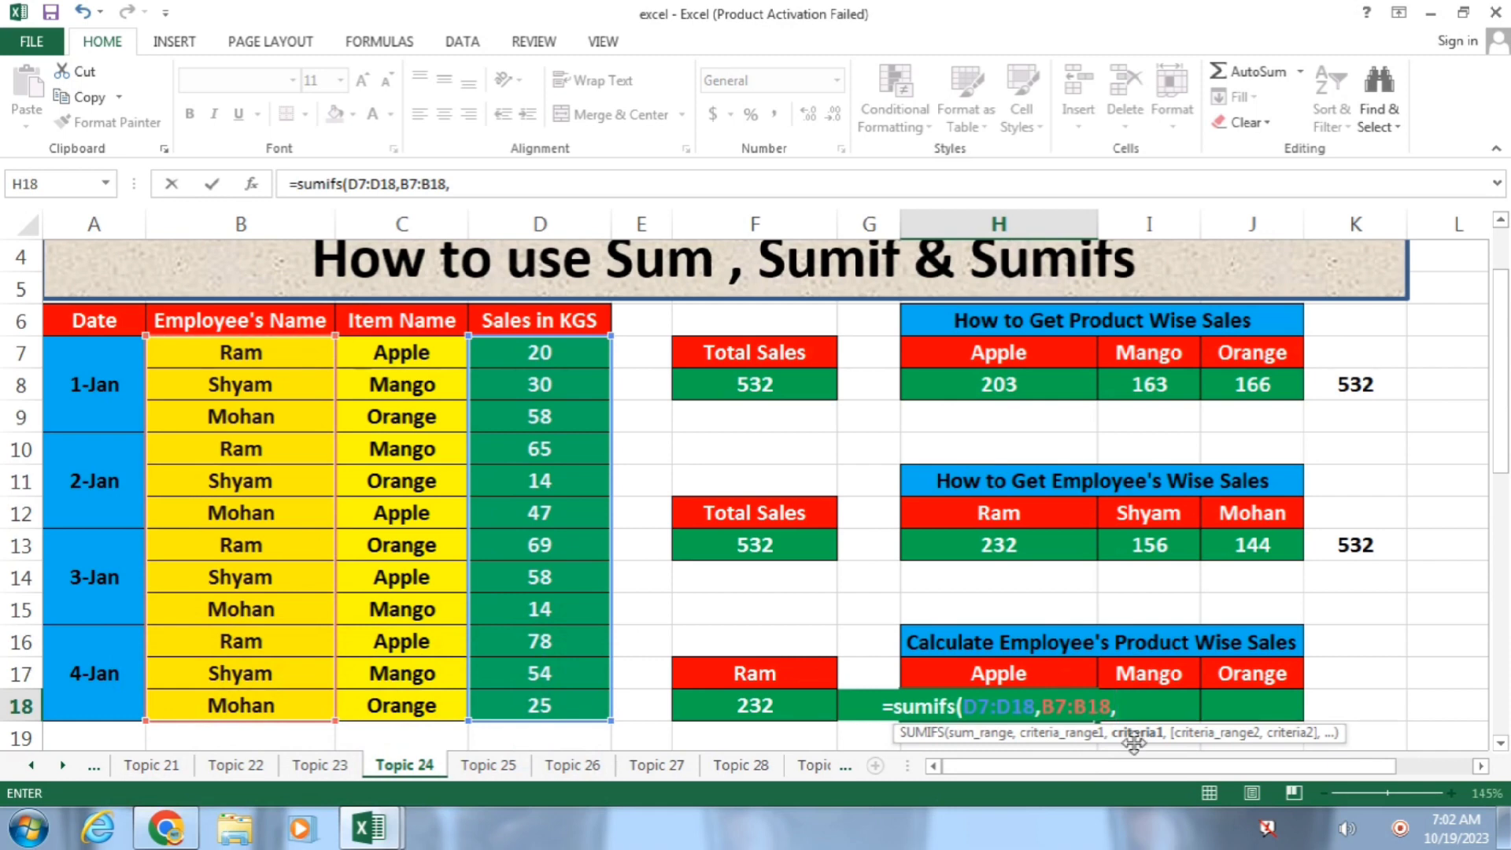
{"action": "left_click", "coordinate": [256, 358]}
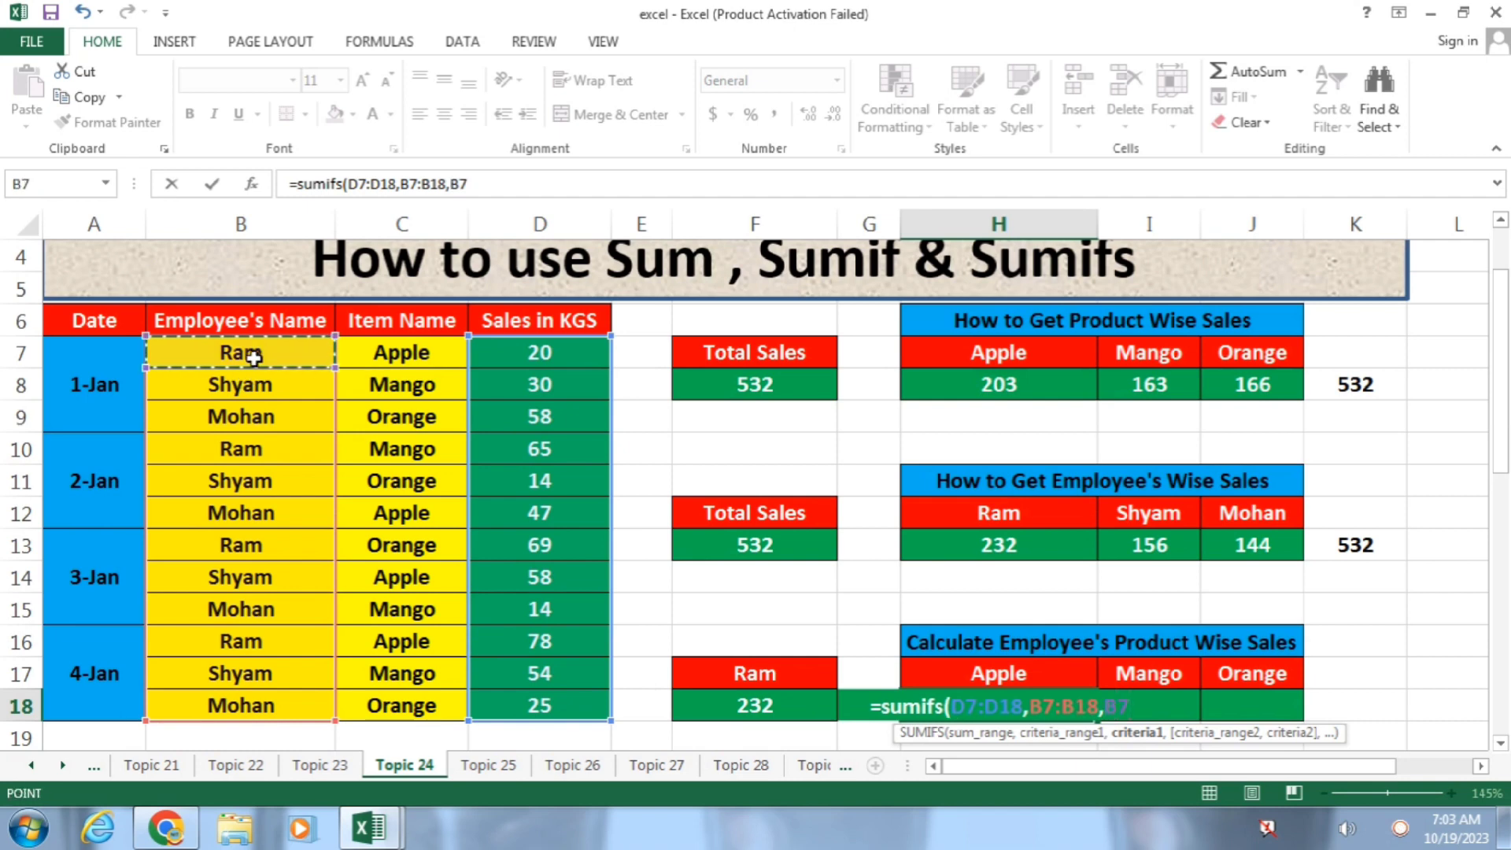
{"action": "type", "text": ","}
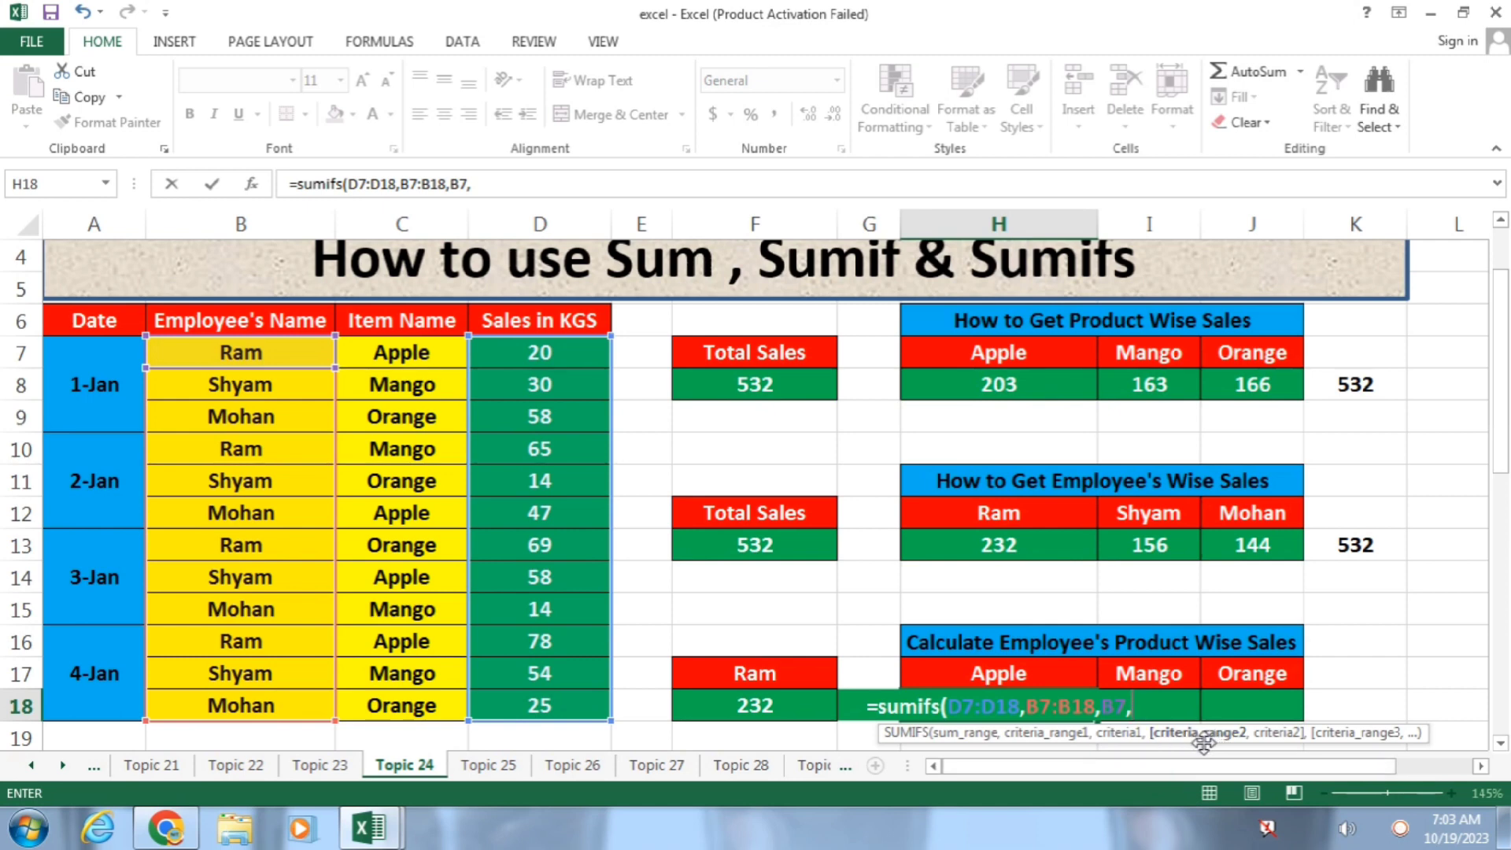
{"action": "left_click_drag", "start_coordinate": [400, 353], "coordinate": [381, 696]}
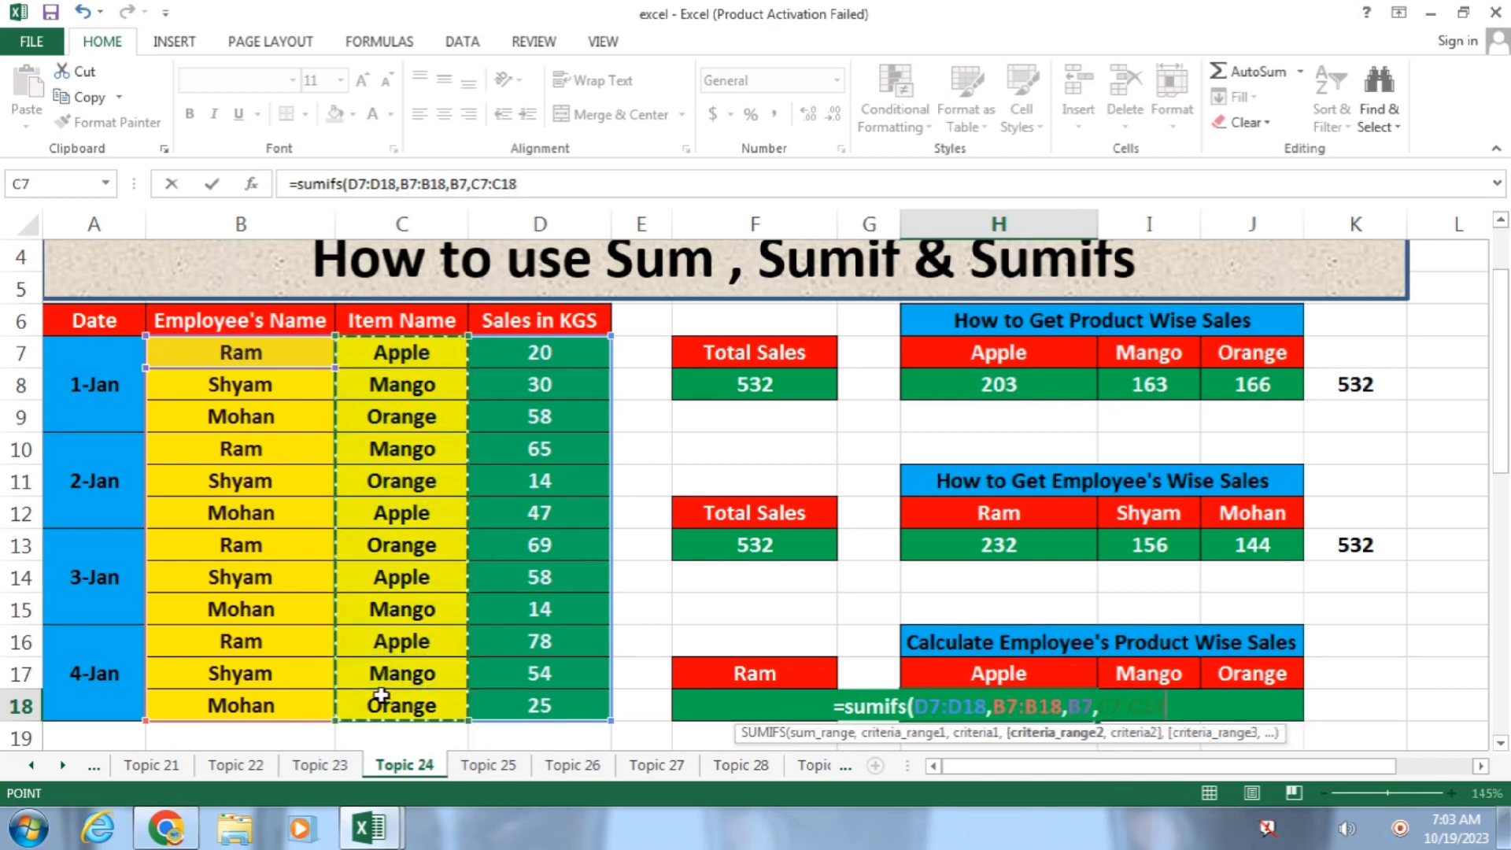
{"action": "type", "text": ","}
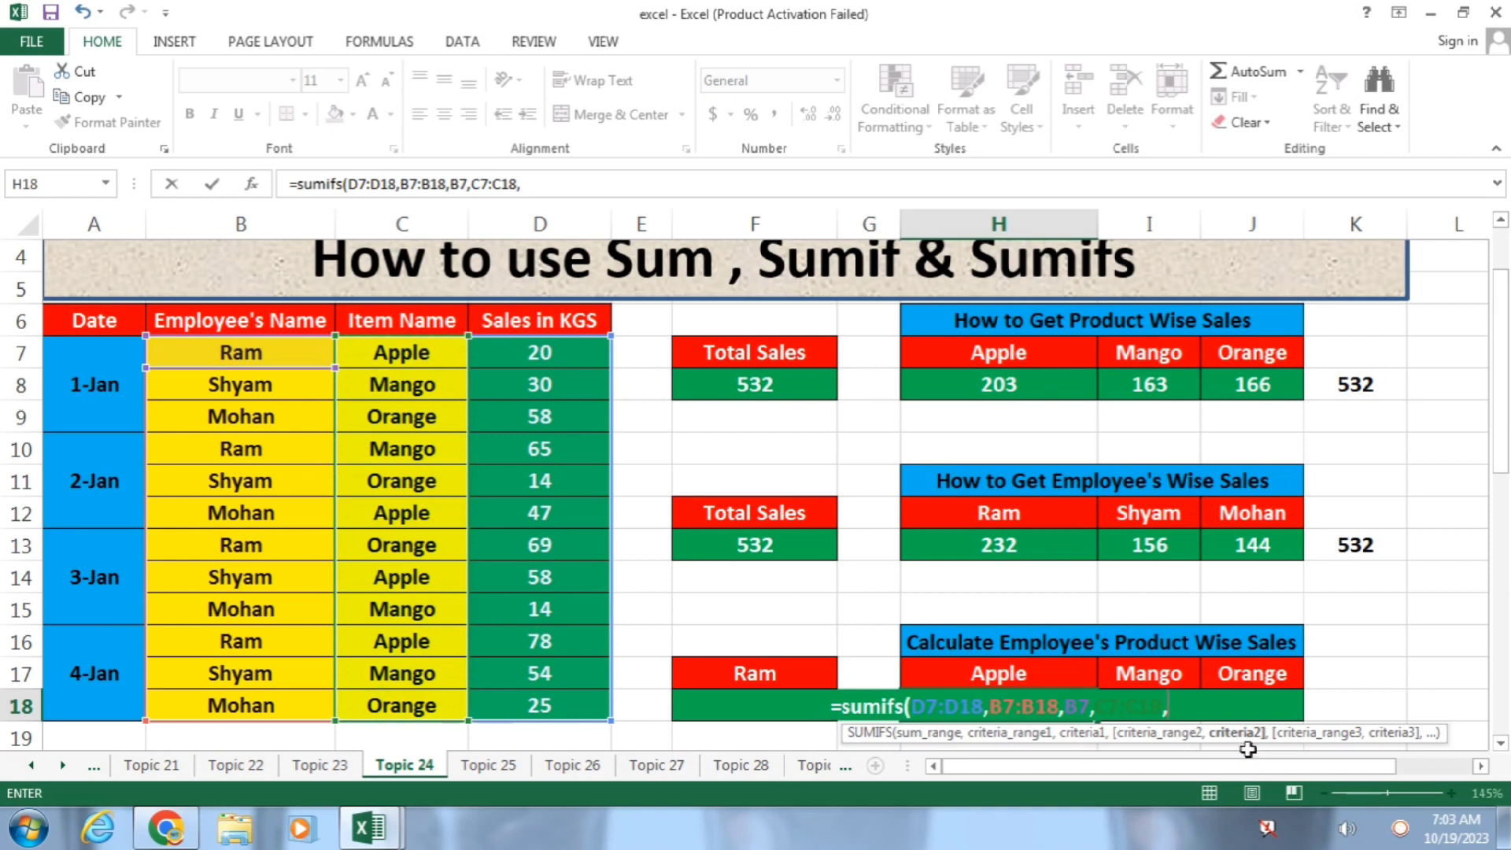
{"action": "left_click", "coordinate": [417, 358]}
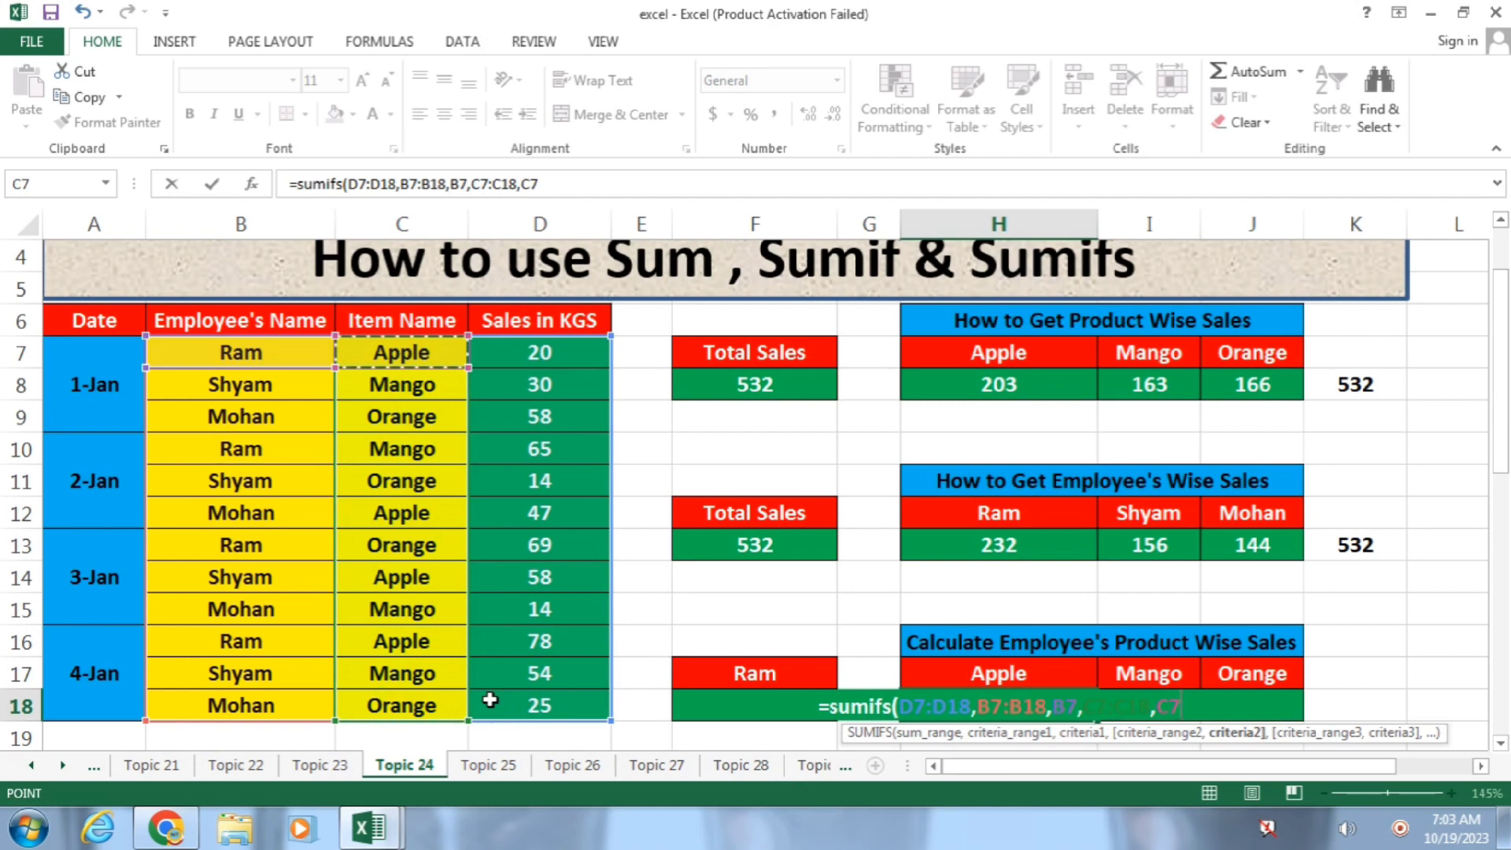
{"action": "type", "text": ")"}
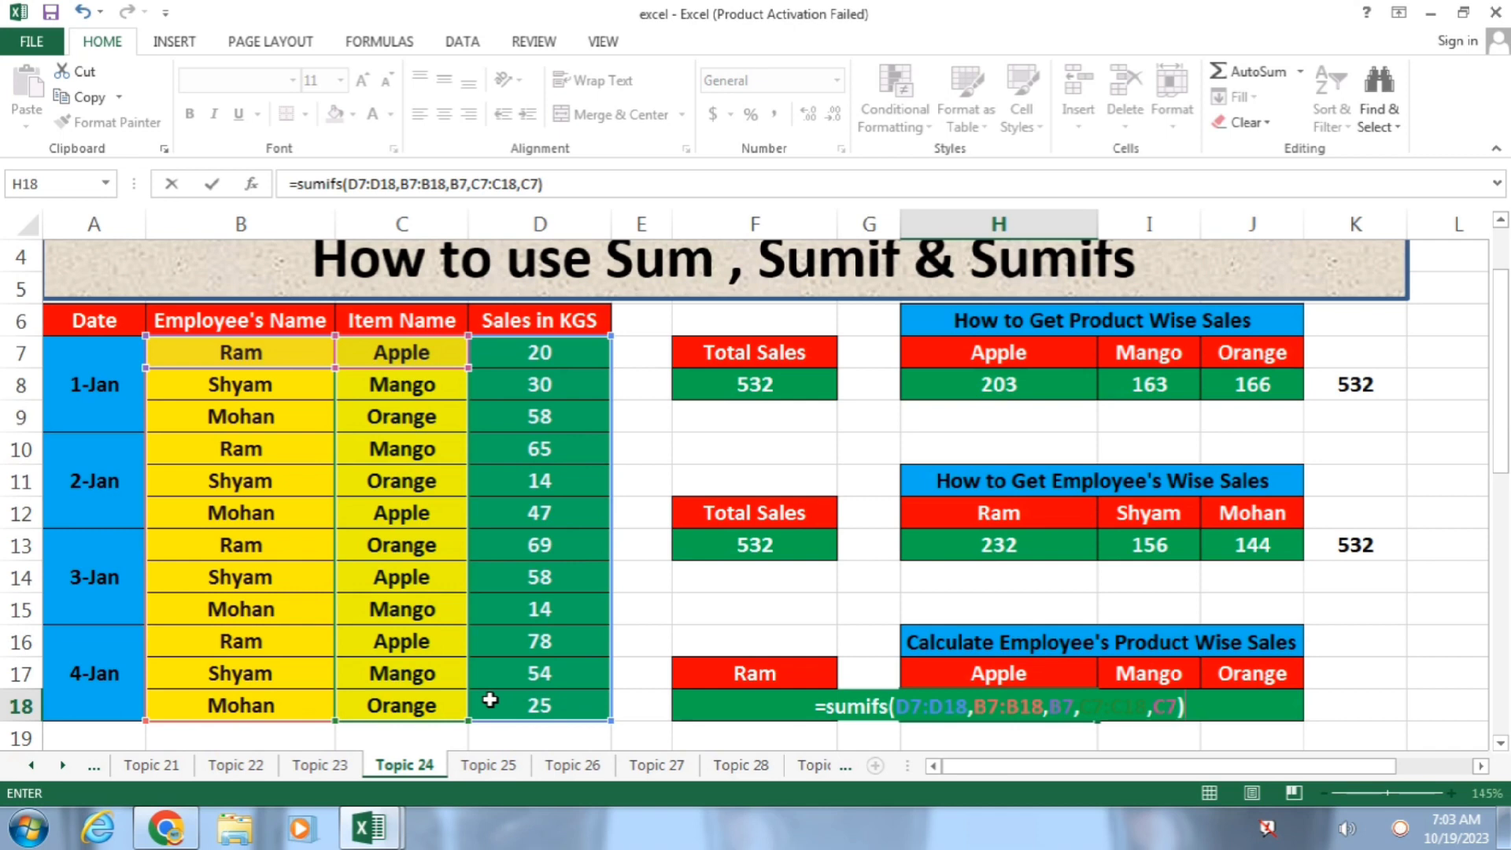
{"action": "key", "text": "Return"}
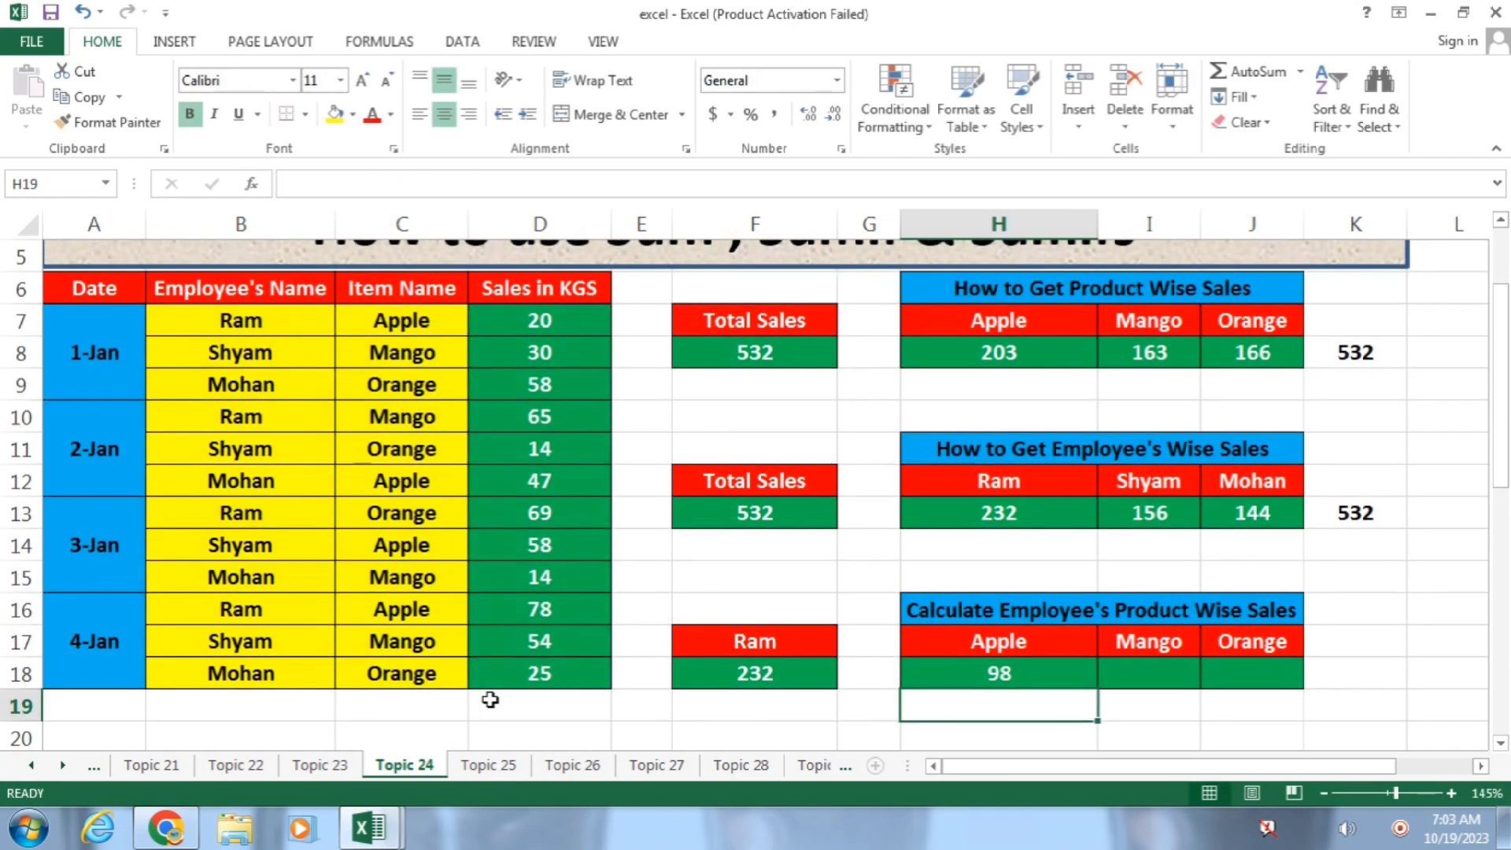
Step: Calculate the first employee's Mango sales in cell I18 with =SUMIFS(D7:D18,C7:C18,C8,B7:B18,B7), giving the item criterion first
{"action": "left_click", "coordinate": [1141, 676]}
{"action": "type", "text": "="}
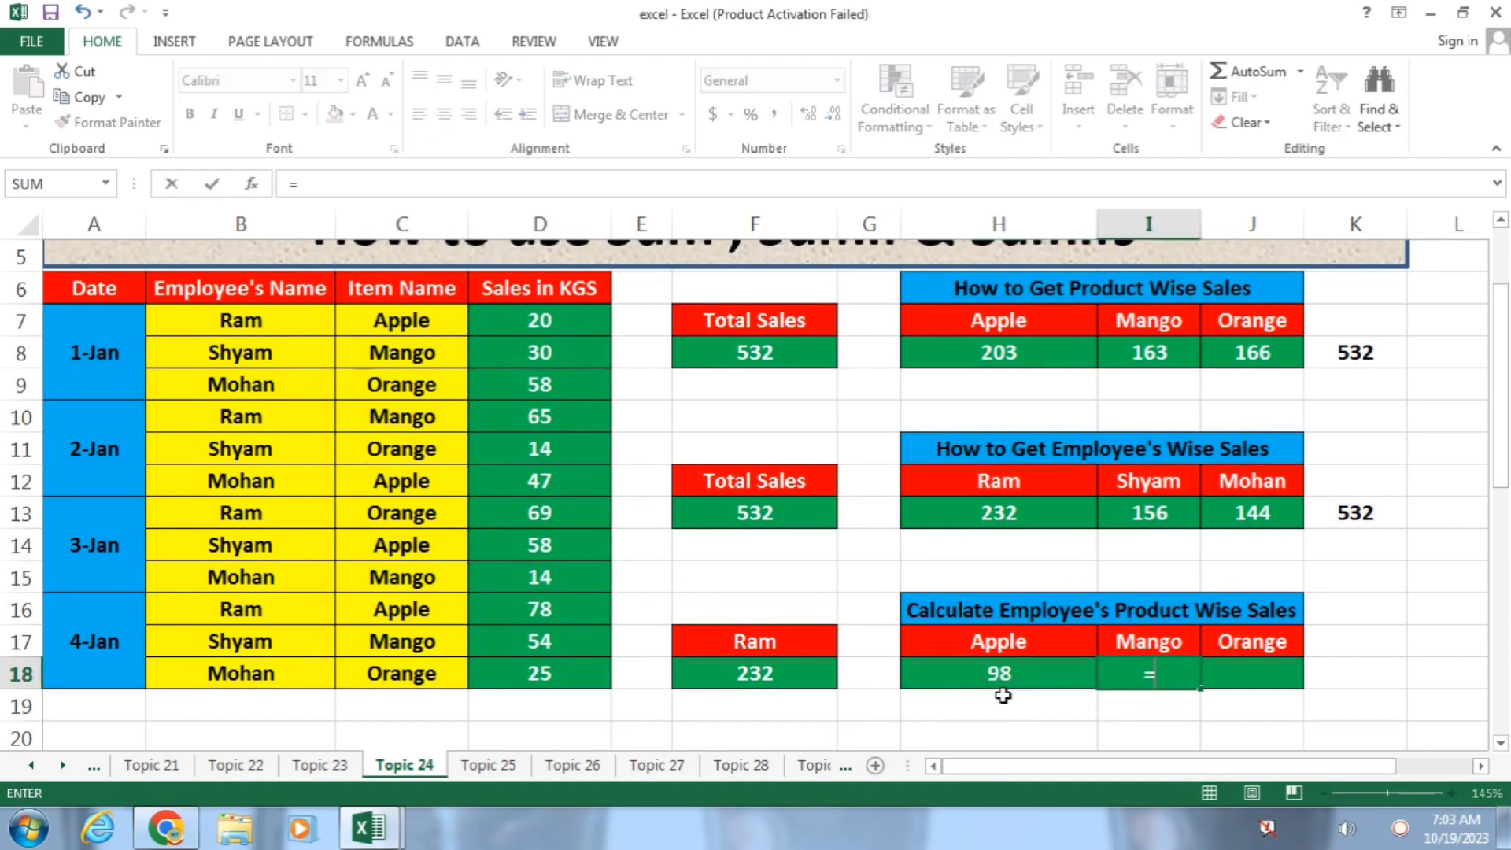
{"action": "type", "text": "sumifs"}
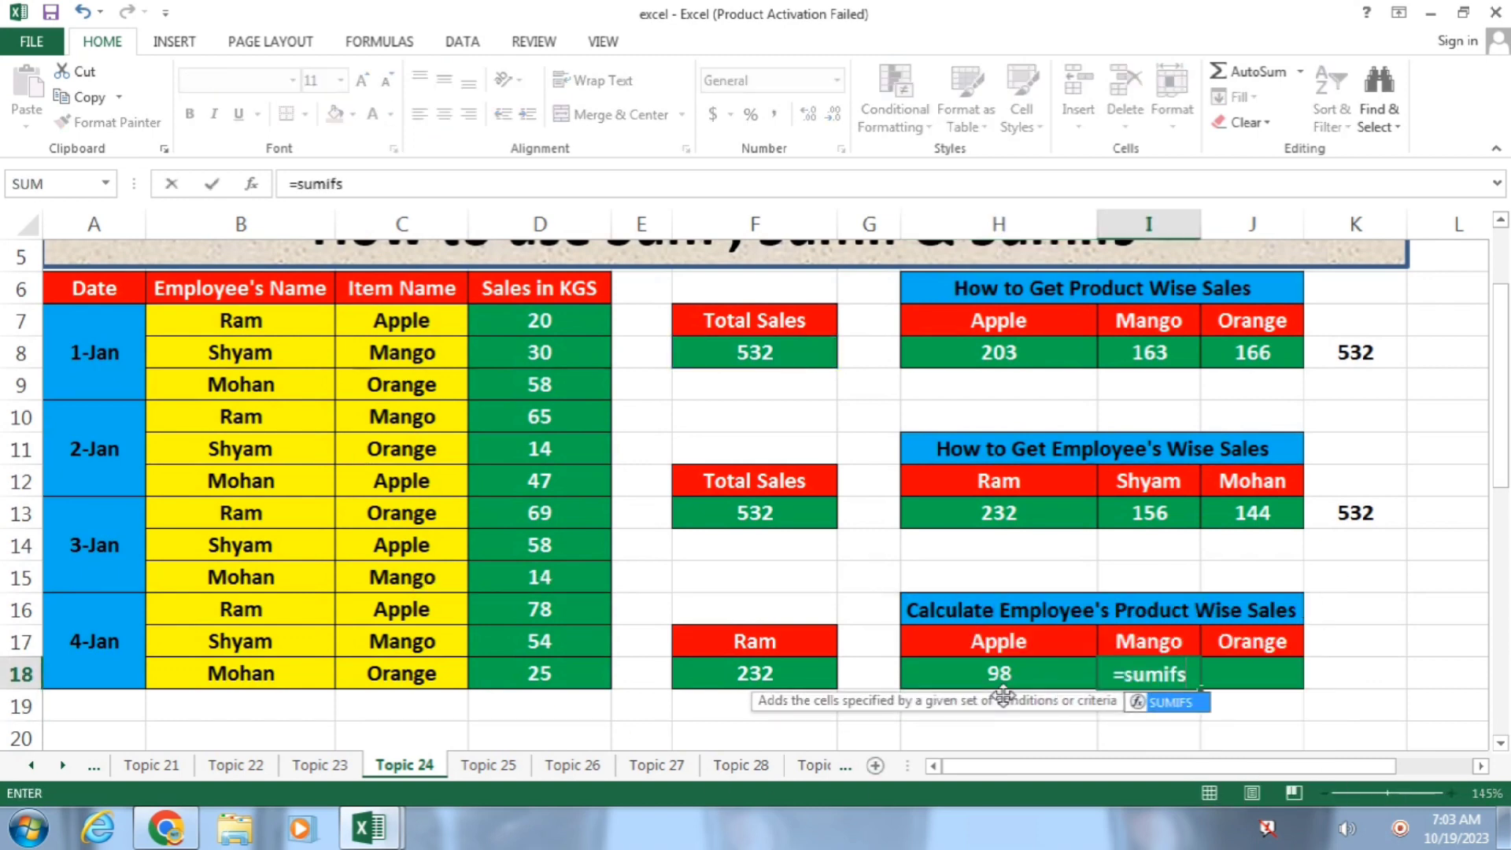
{"action": "type", "text": "("}
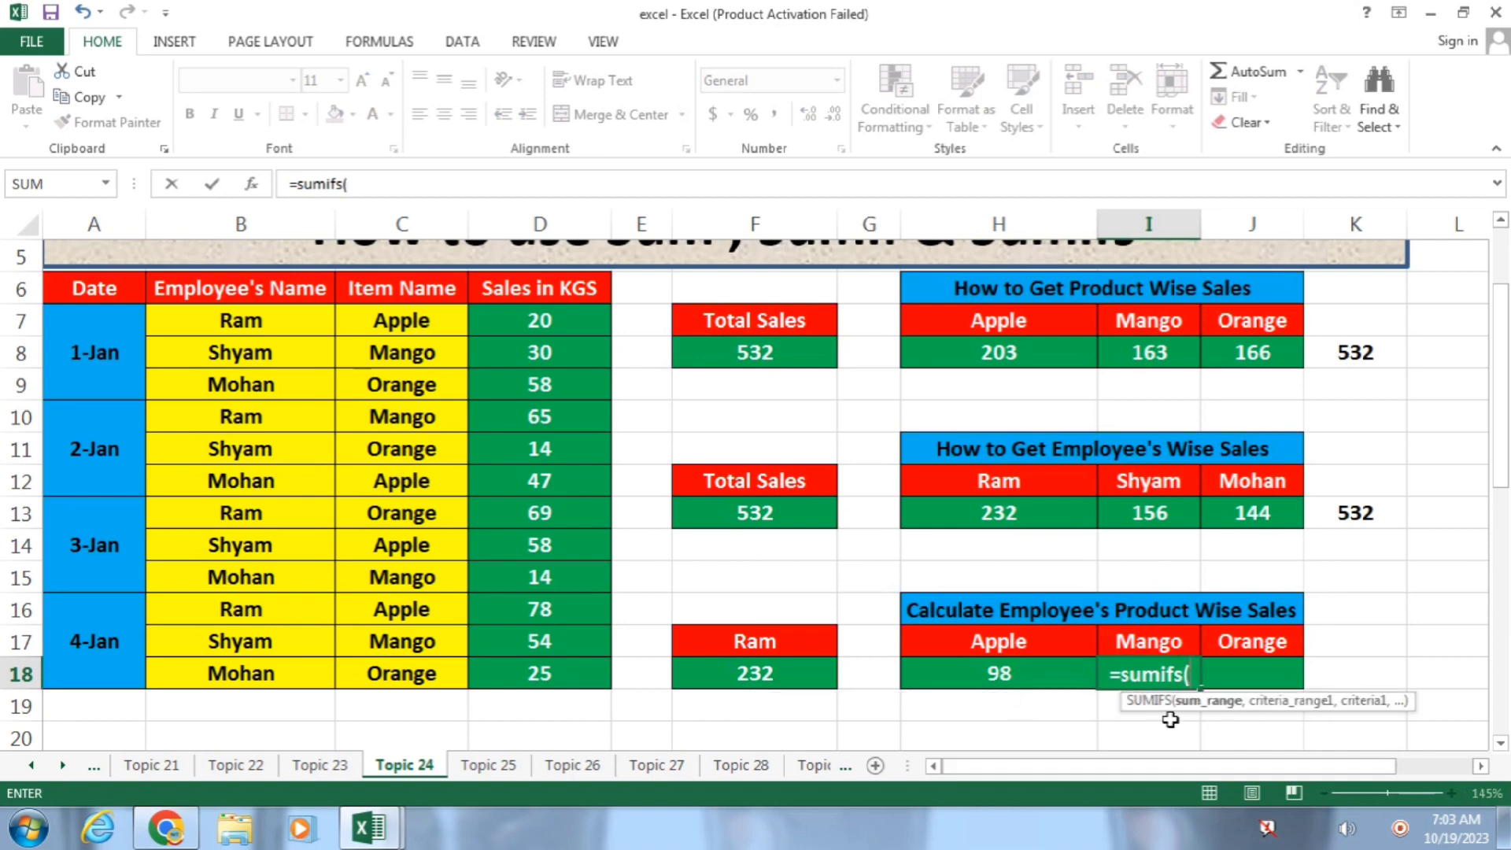
{"action": "left_click_drag", "start_coordinate": [581, 329], "coordinate": [580, 678]}
{"action": "type", "text": ","}
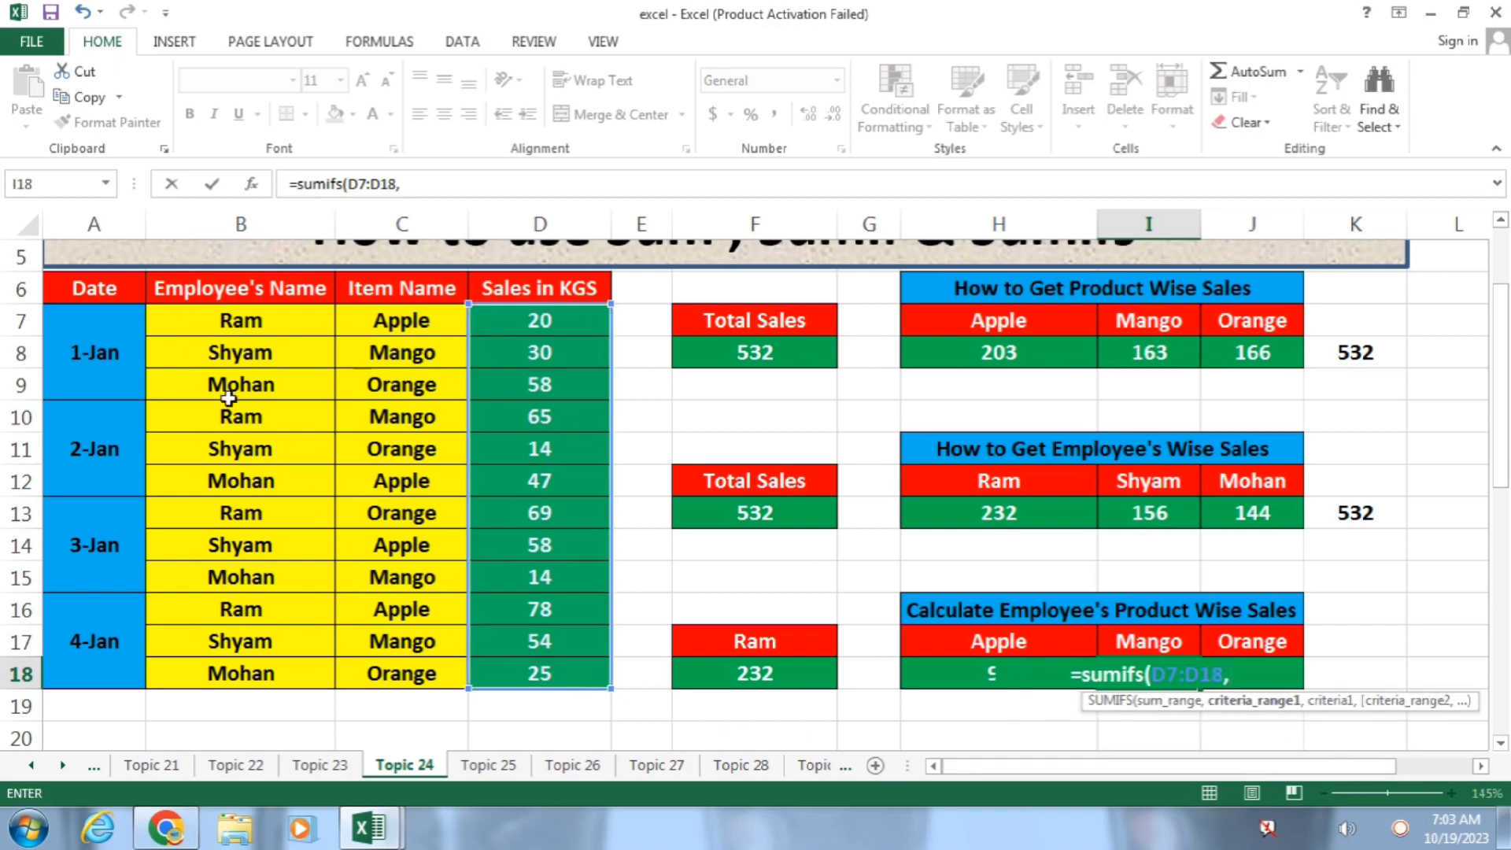
{"action": "left_click_drag", "start_coordinate": [398, 319], "coordinate": [364, 671]}
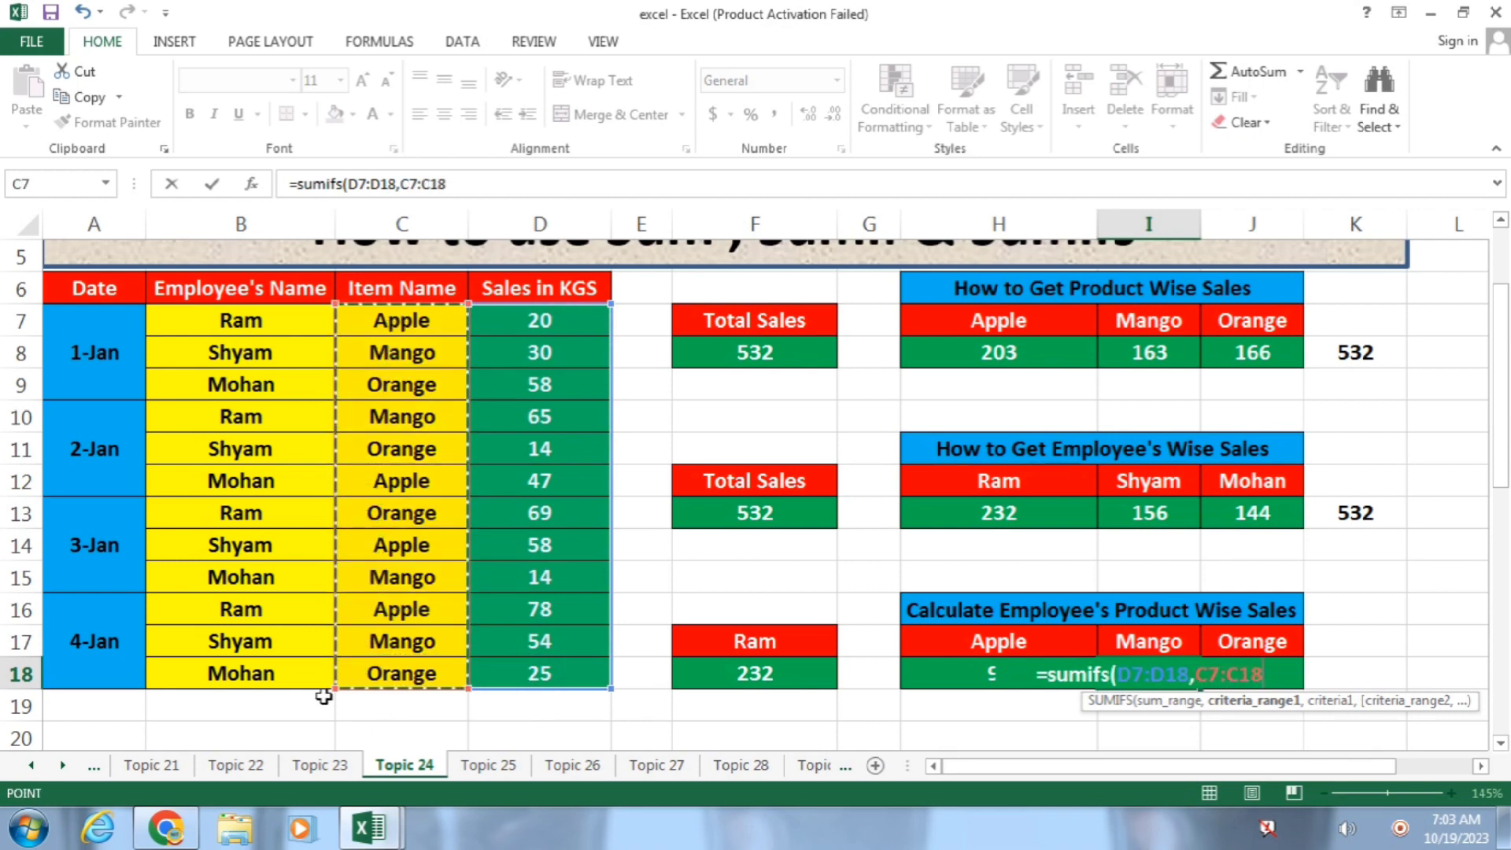
{"action": "type", "text": ","}
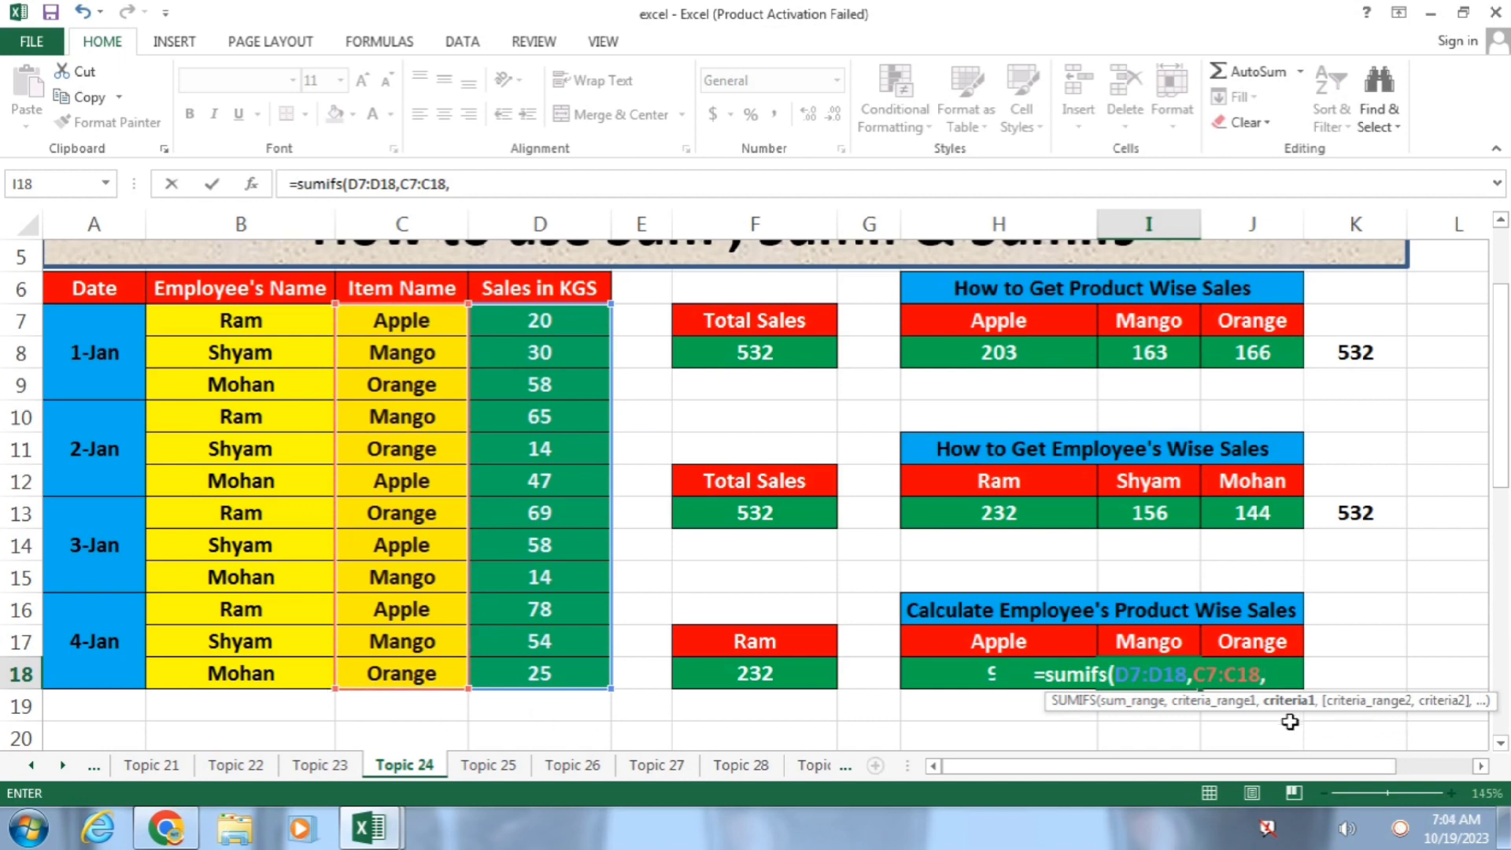
{"action": "left_click", "coordinate": [410, 354]}
{"action": "type", "text": ","}
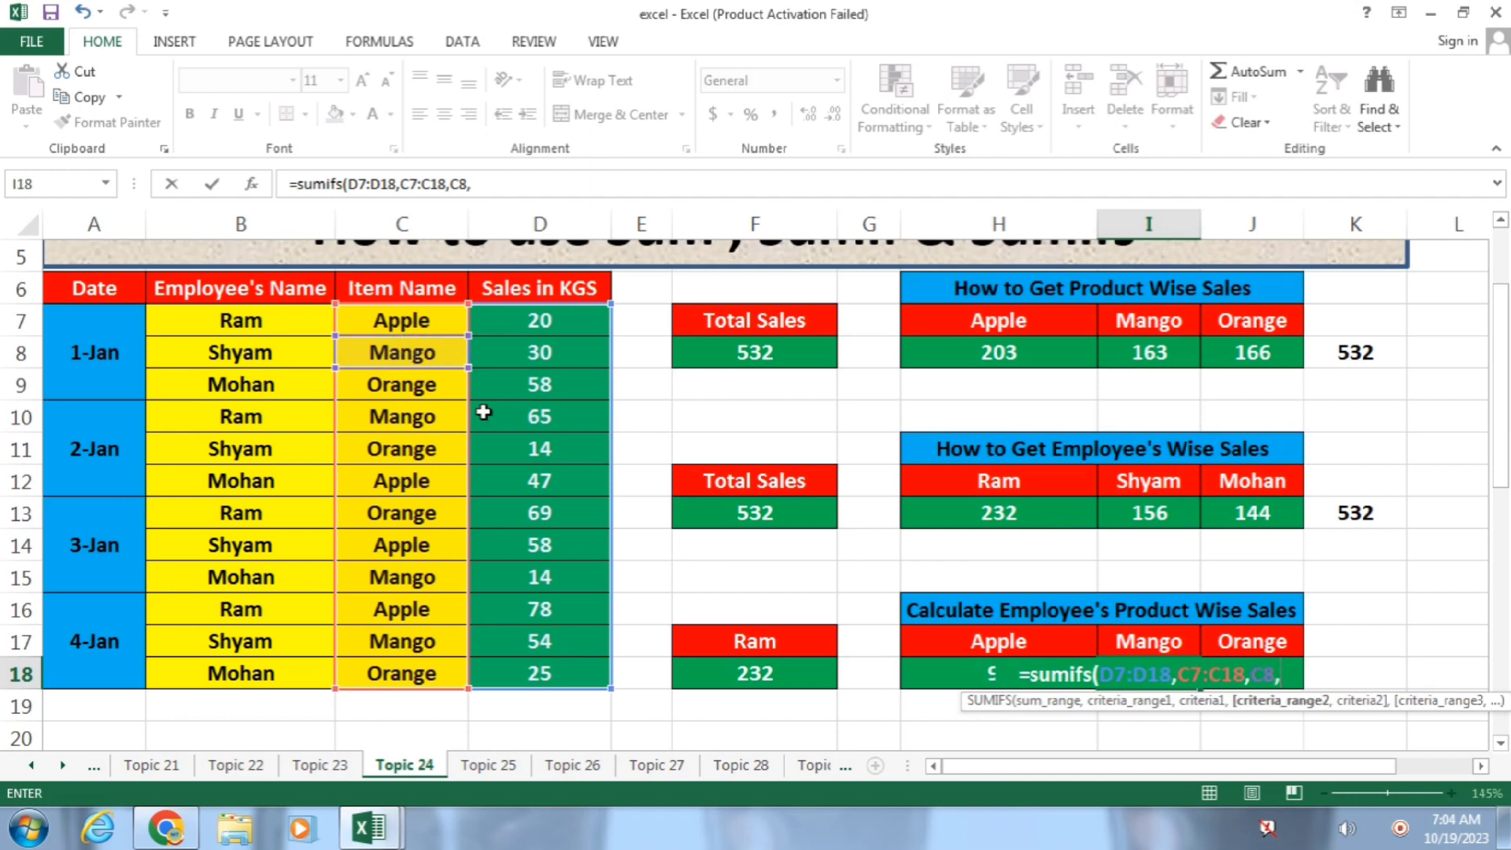
{"action": "left_click_drag", "start_coordinate": [212, 324], "coordinate": [214, 665]}
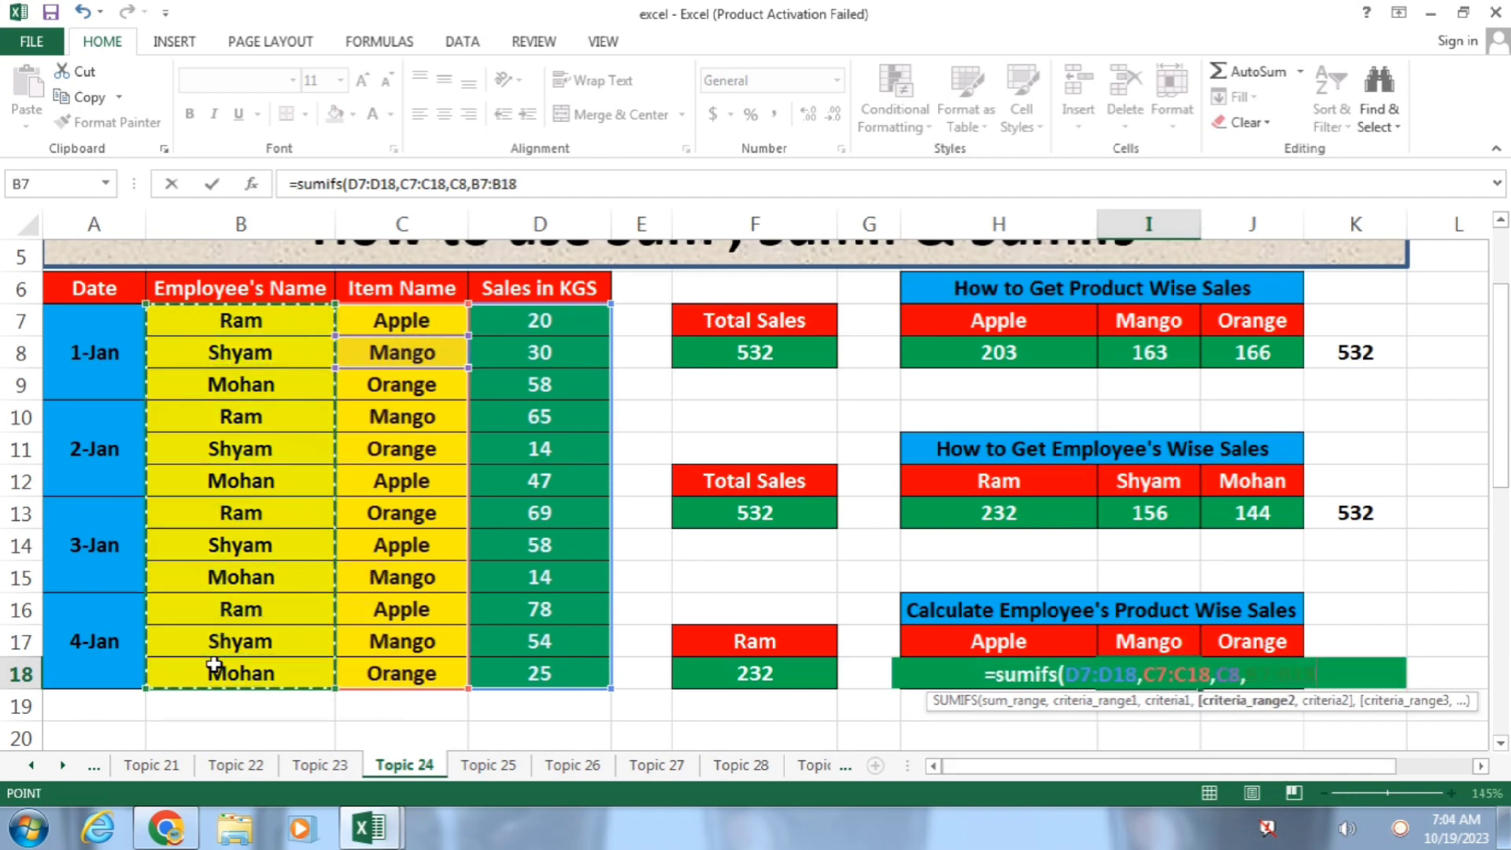
{"action": "type", "text": ","}
{"action": "left_click", "coordinate": [220, 329]}
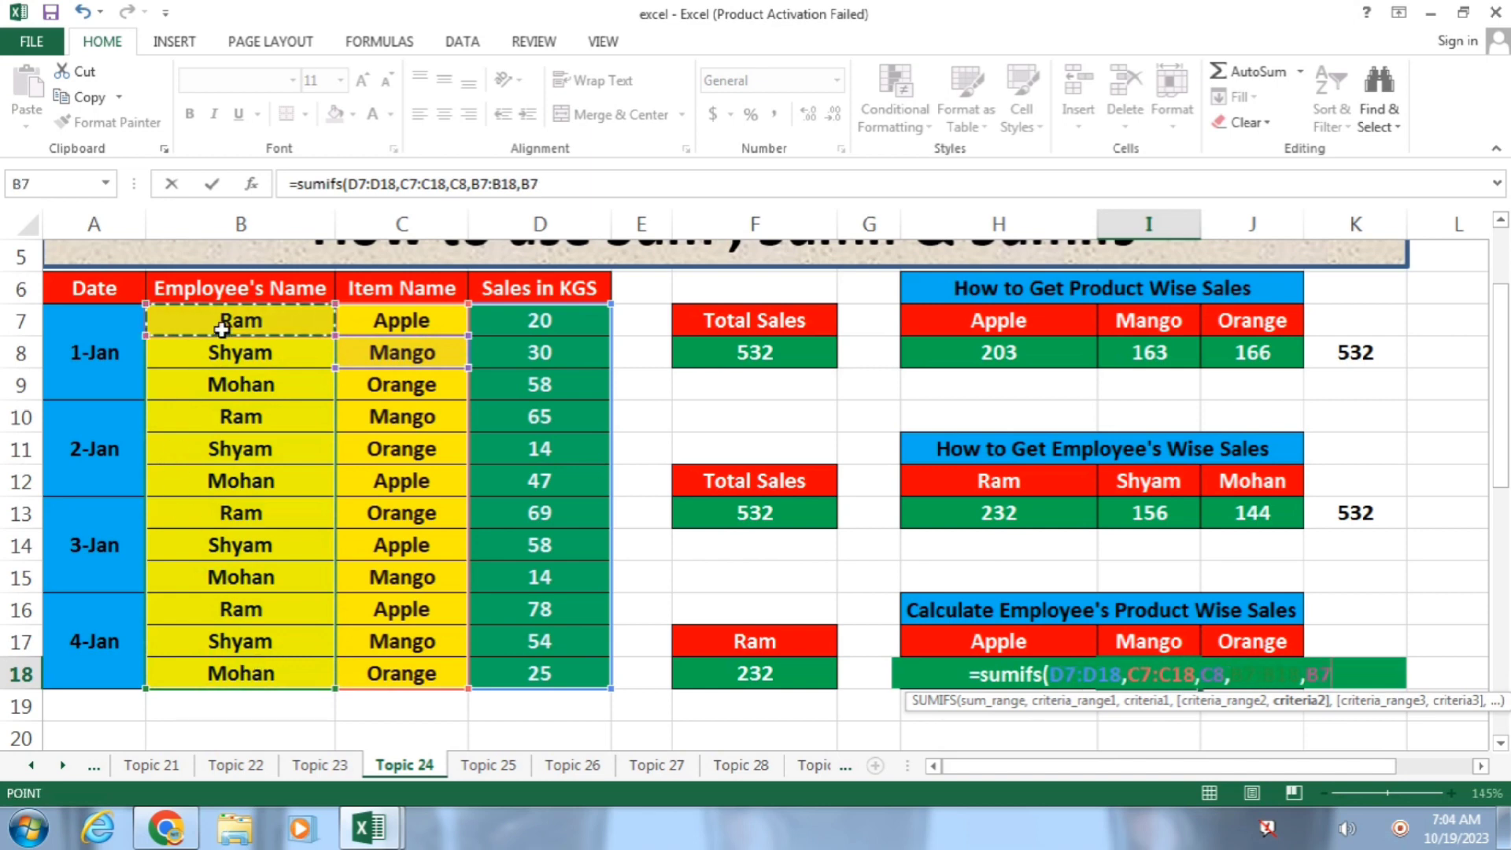
{"action": "key", "text": "Return"}
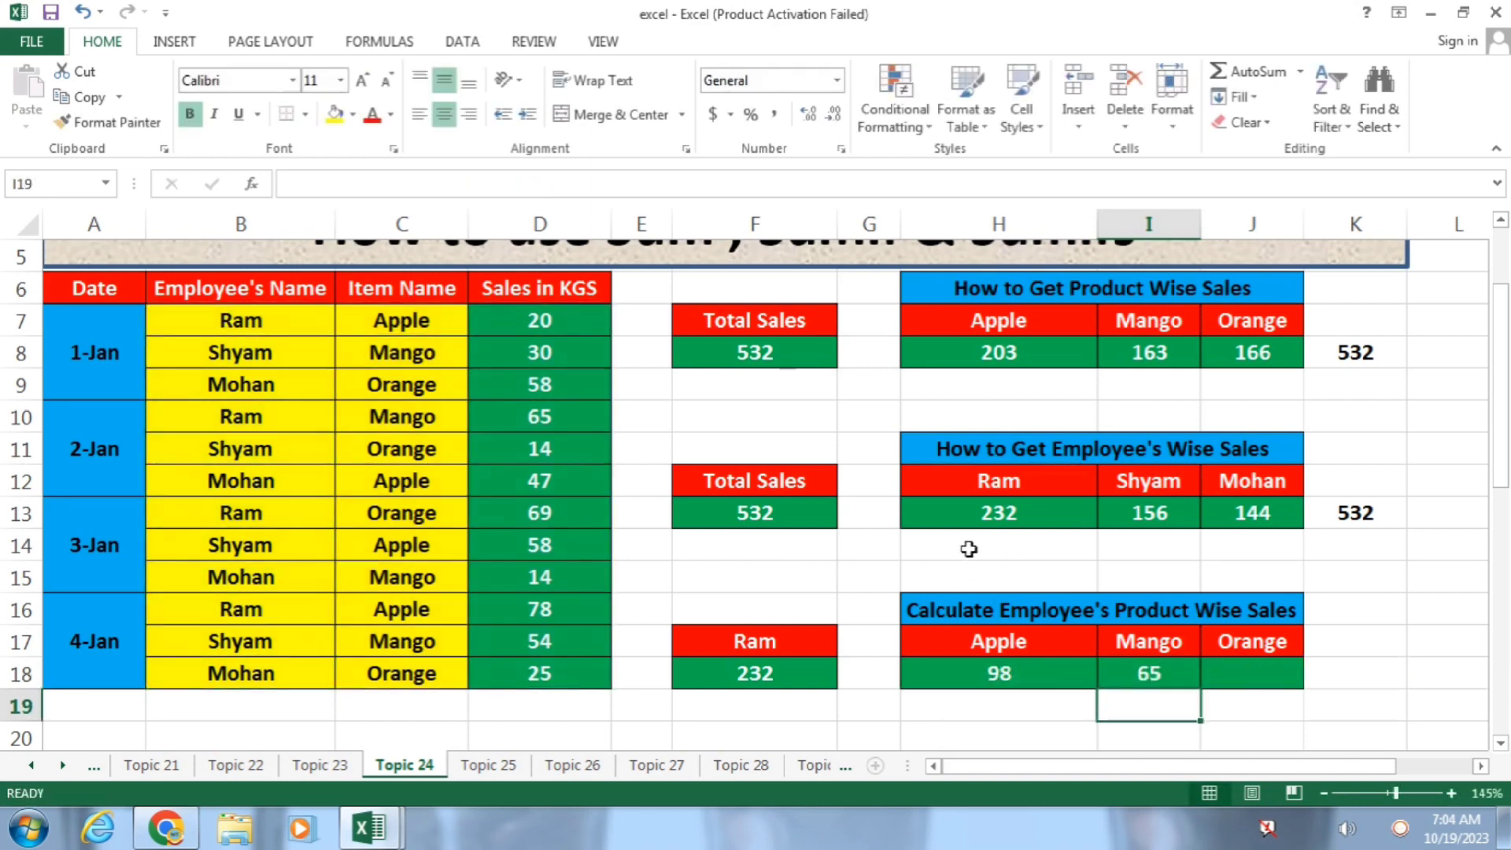
{"action": "left_click_drag", "start_coordinate": [236, 320], "coordinate": [211, 673]}
{"action": "left_click_drag", "start_coordinate": [433, 323], "coordinate": [428, 418]}
{"action": "left_click_drag", "start_coordinate": [424, 318], "coordinate": [397, 673]}
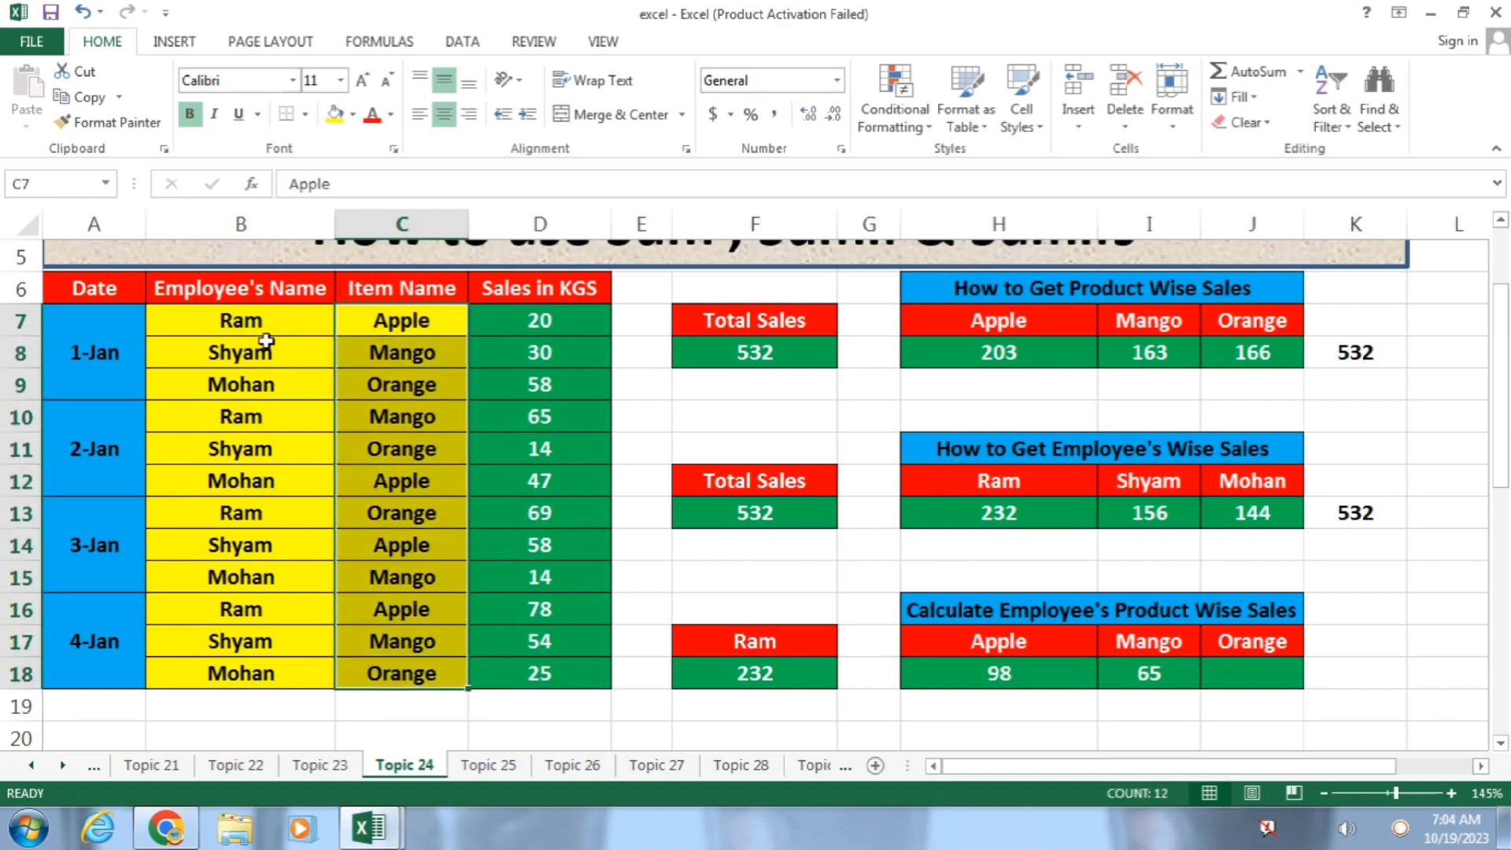
Step: Calculate the first employee's Orange sales in cell J18 with =SUMIFS(D7:D18,B7:B18,B7,C7:C18,C9)
{"action": "left_click", "coordinate": [1218, 675]}
{"action": "type", "text": "="}
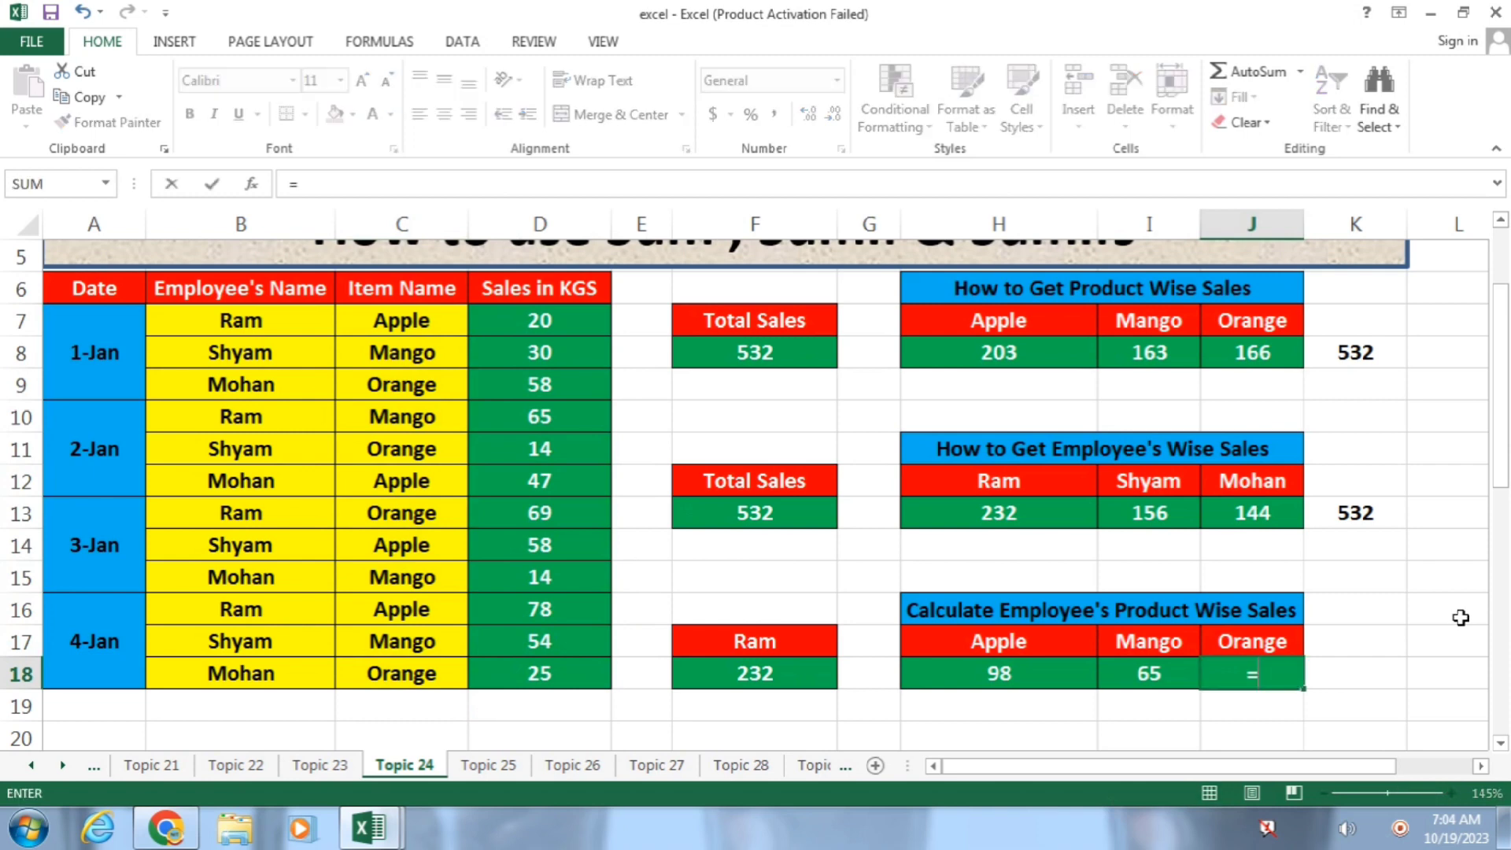
{"action": "type", "text": "sumifs("}
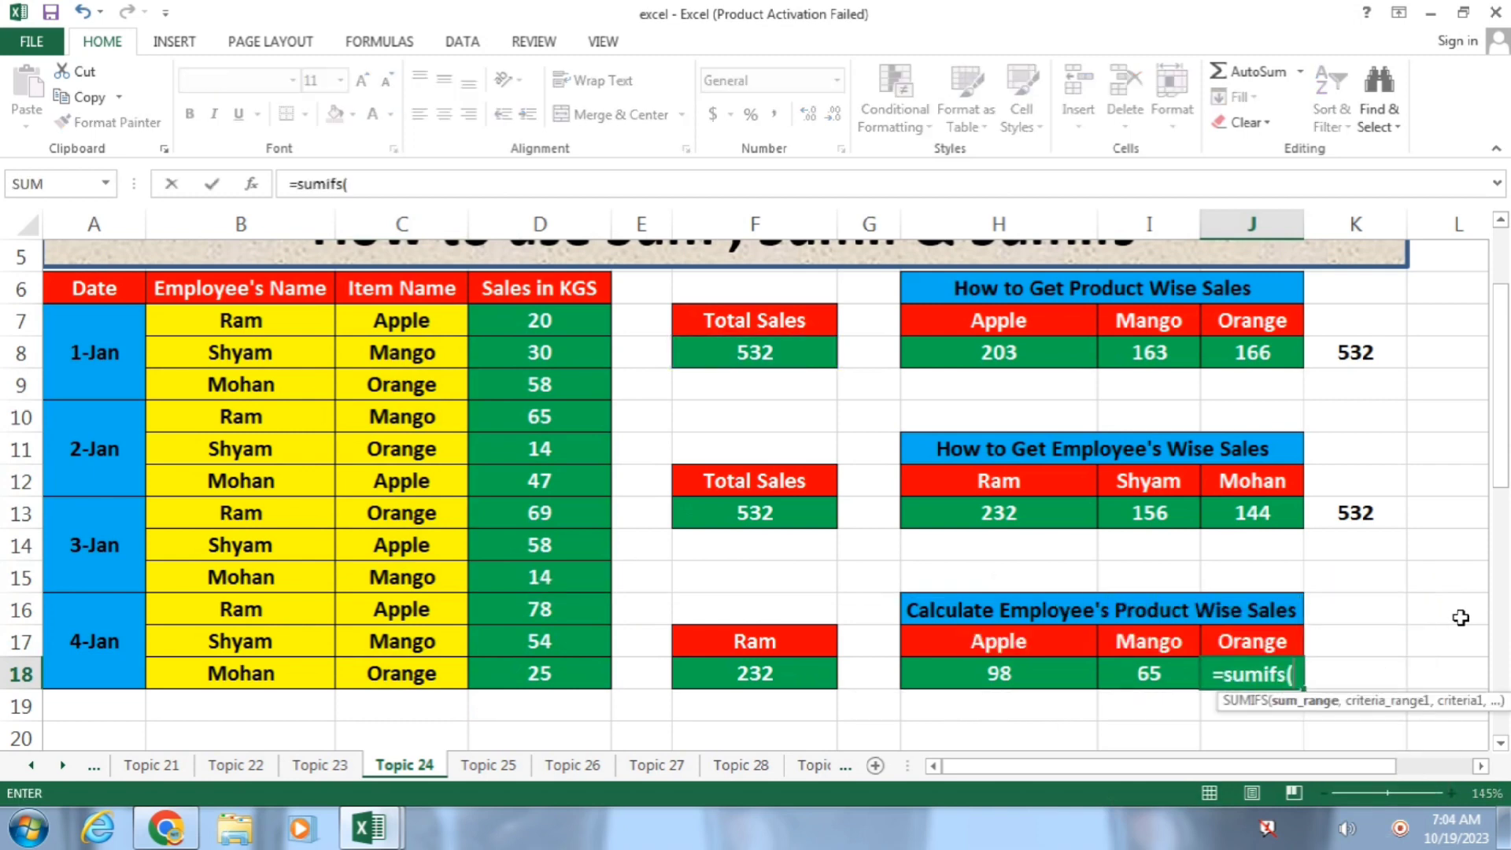
{"action": "left_click_drag", "start_coordinate": [557, 321], "coordinate": [532, 663]}
{"action": "type", "text": ","}
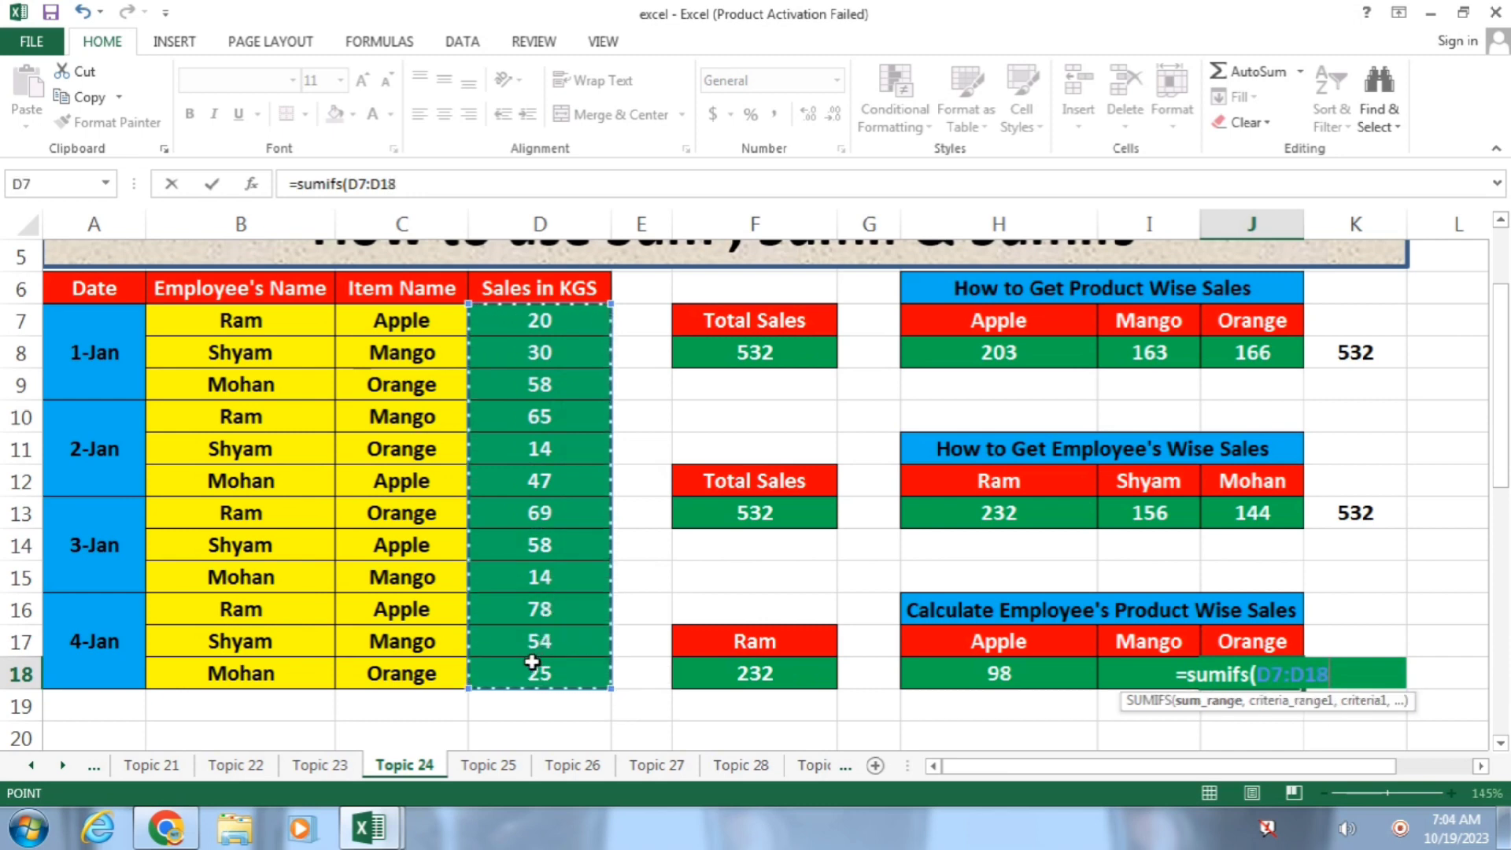
{"action": "left_click_drag", "start_coordinate": [303, 319], "coordinate": [253, 668]}
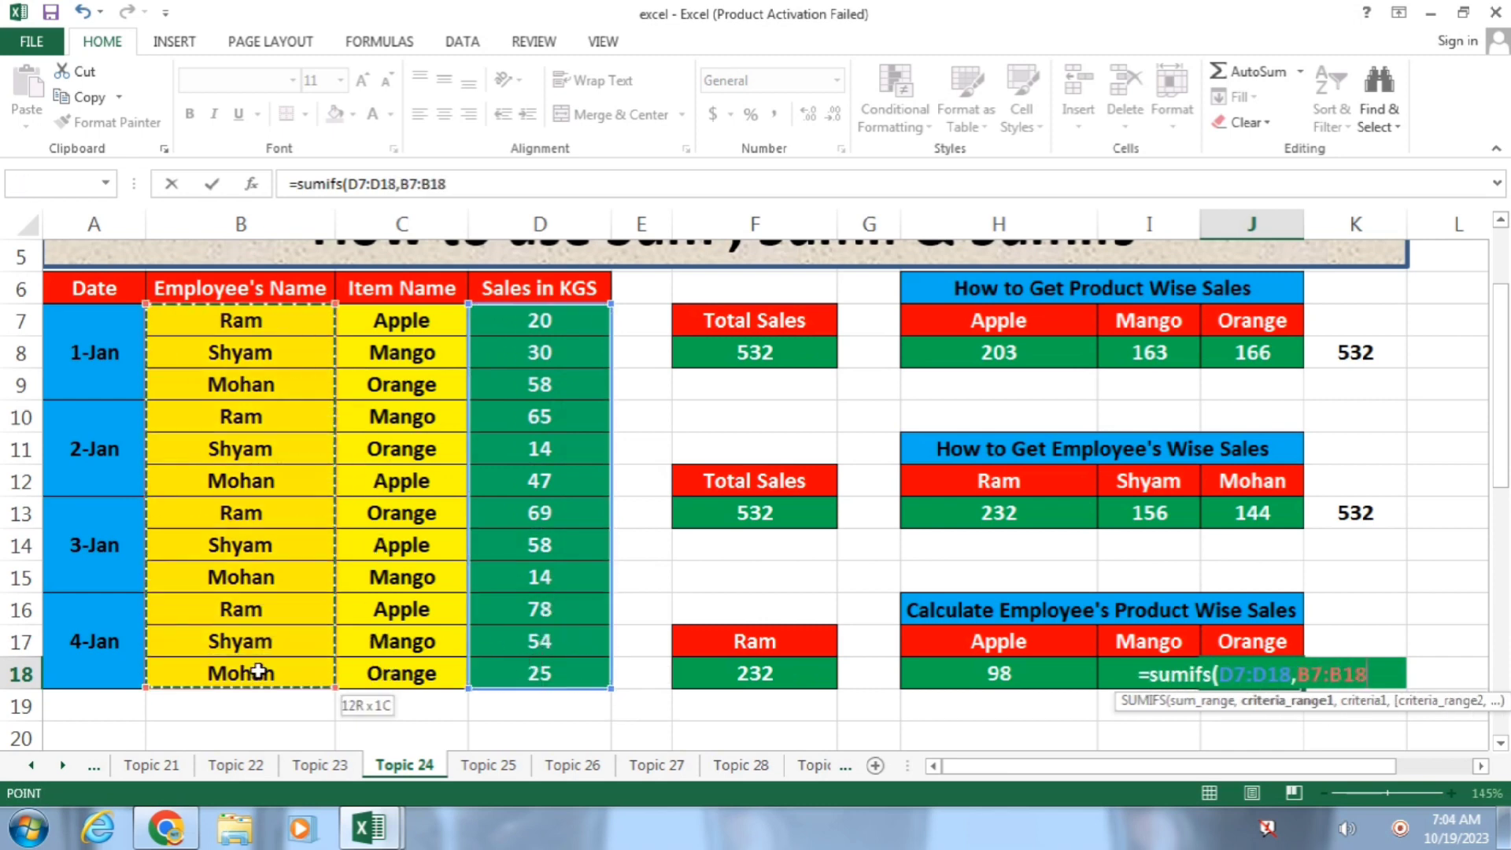
{"action": "type", "text": ","}
{"action": "left_click", "coordinate": [252, 319]}
{"action": "type", "text": ","}
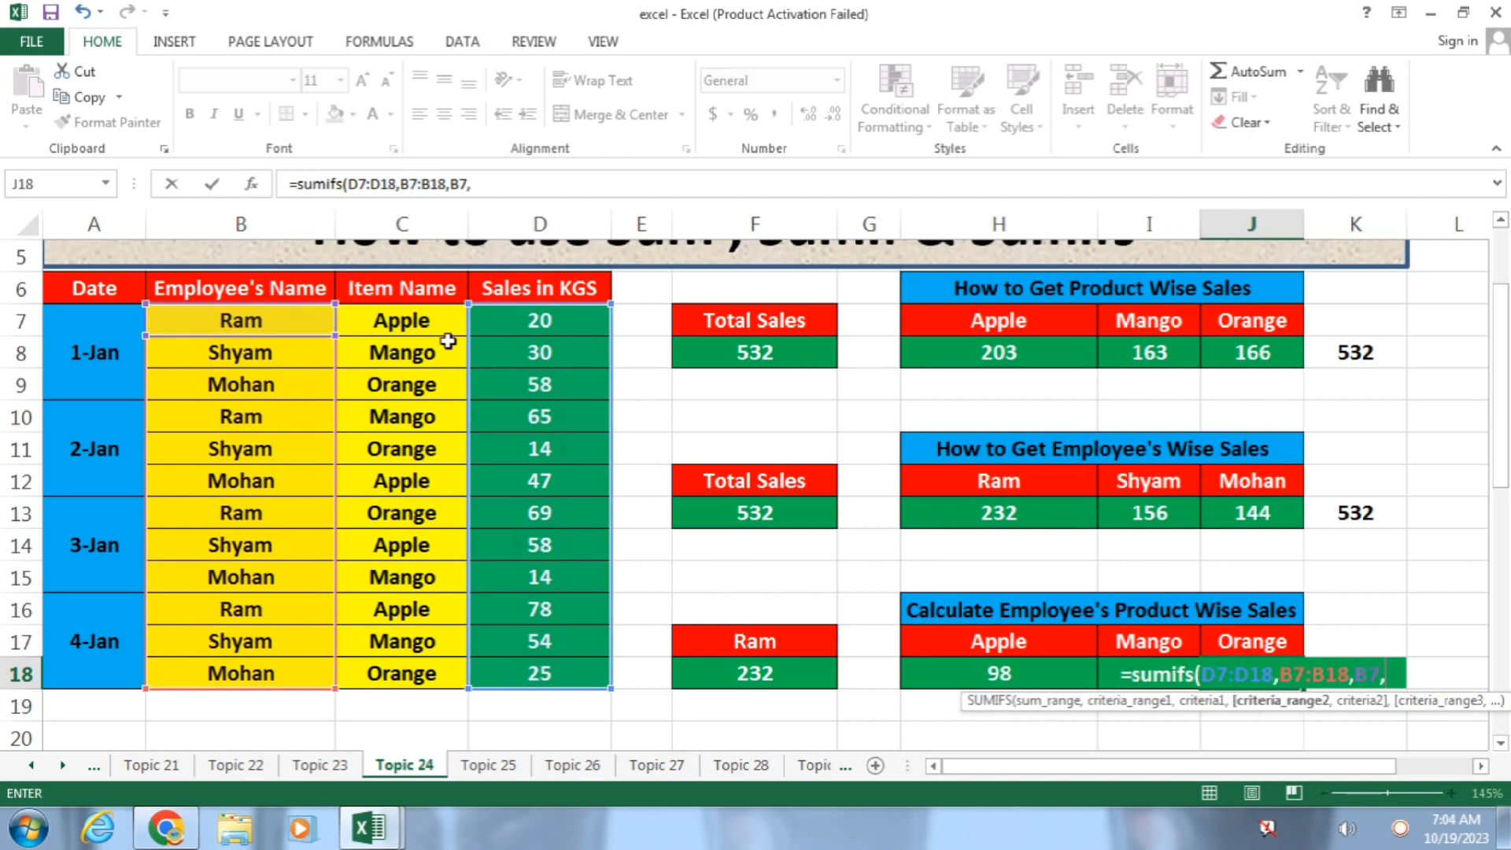
{"action": "left_click_drag", "start_coordinate": [409, 321], "coordinate": [398, 682]}
{"action": "type", "text": ","}
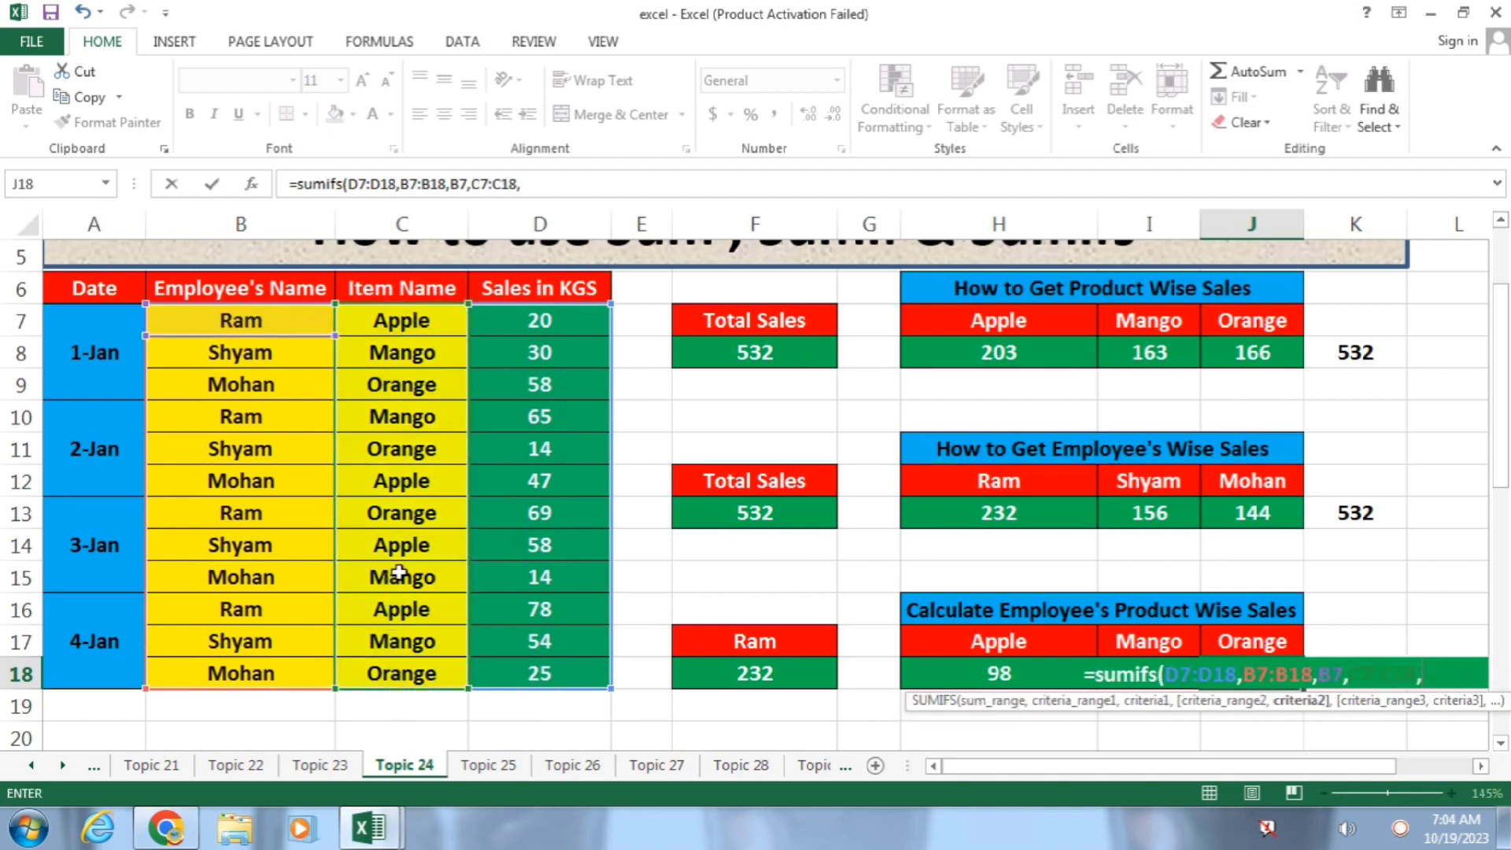
{"action": "left_click", "coordinate": [418, 388]}
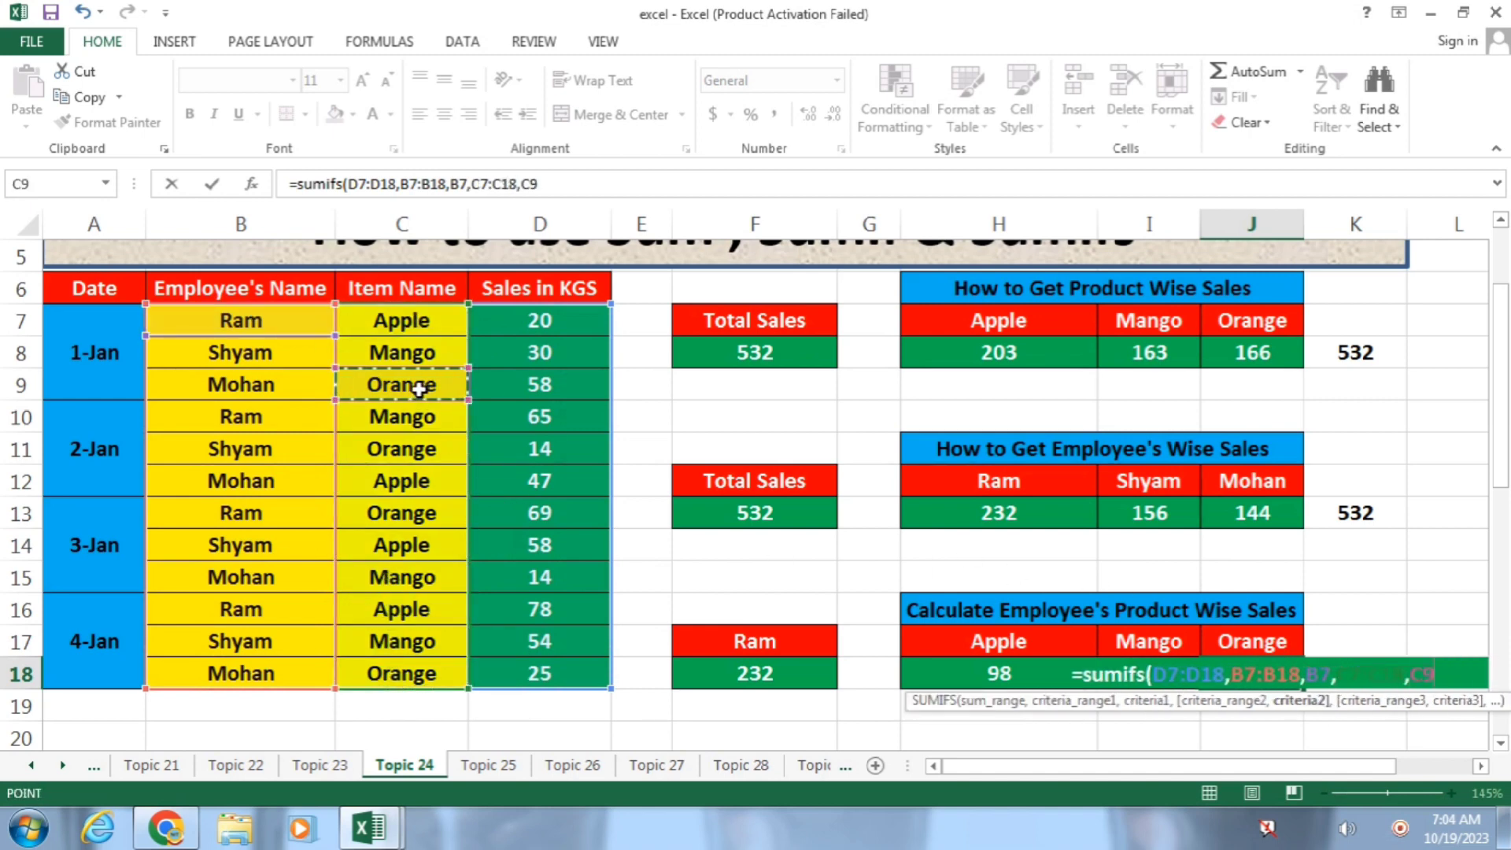
{"action": "type", "text": ")"}
{"action": "key", "text": "Return"}
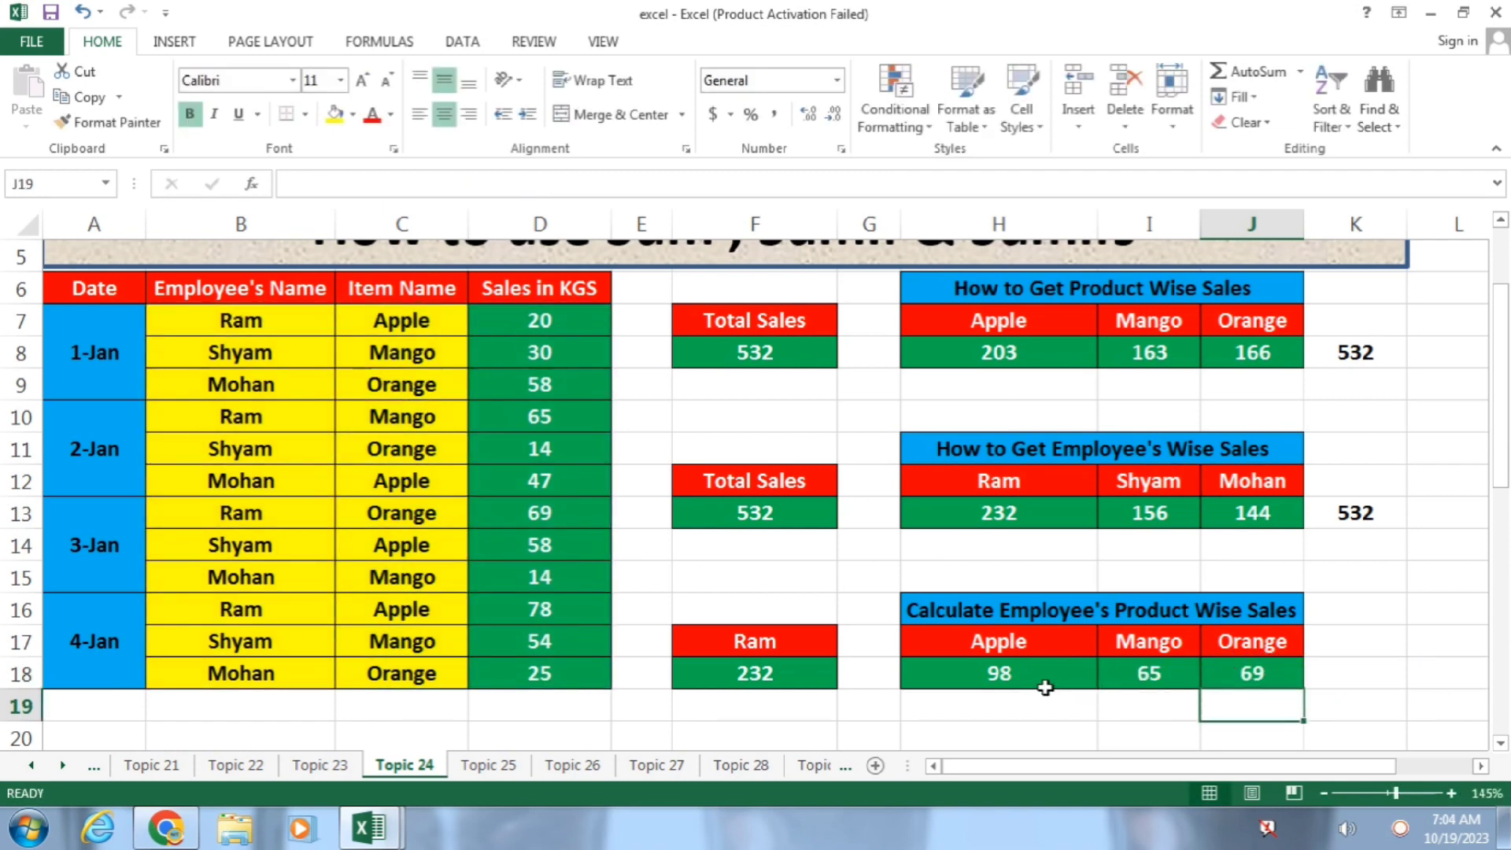
Step: Total the first employee's Apple, Mango and Orange sales from H18:J18 in cell K18 with AutoSum
{"action": "left_click_drag", "start_coordinate": [1045, 688], "coordinate": [1330, 678]}
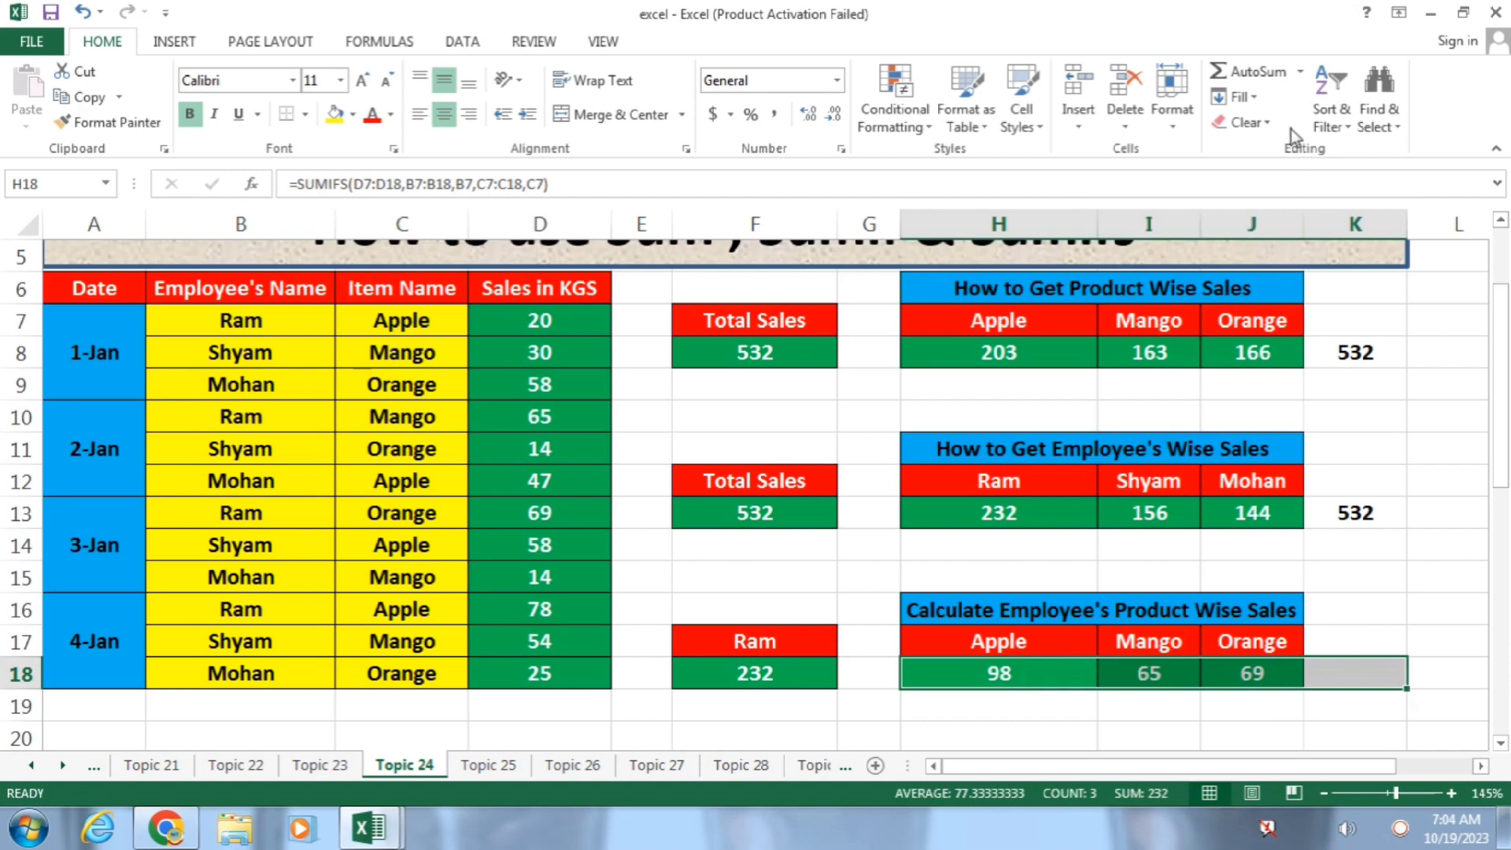
{"action": "left_click", "coordinate": [1254, 72]}
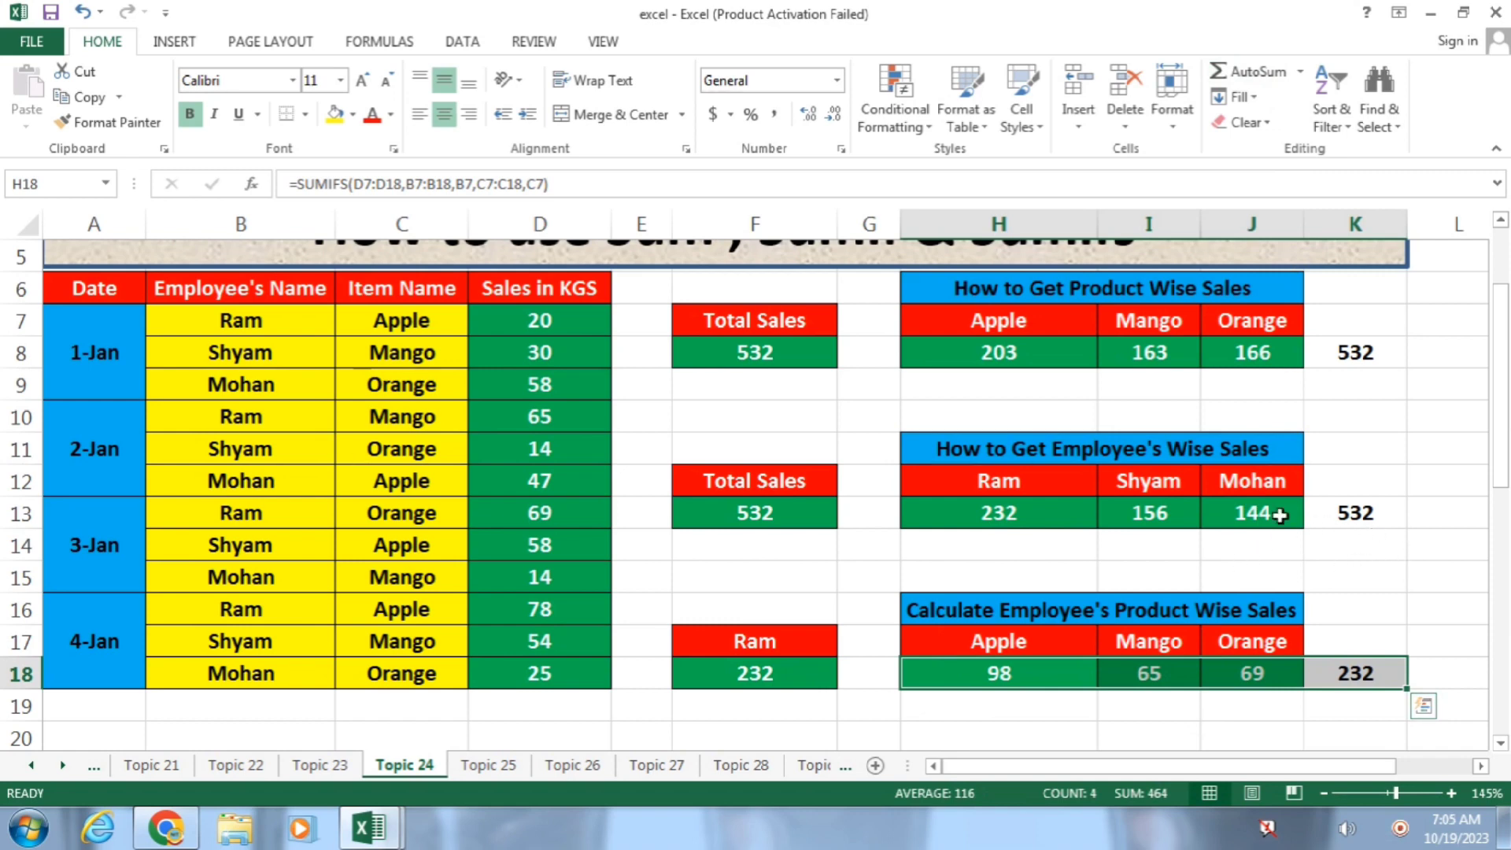
{"action": "left_click", "coordinate": [874, 579]}
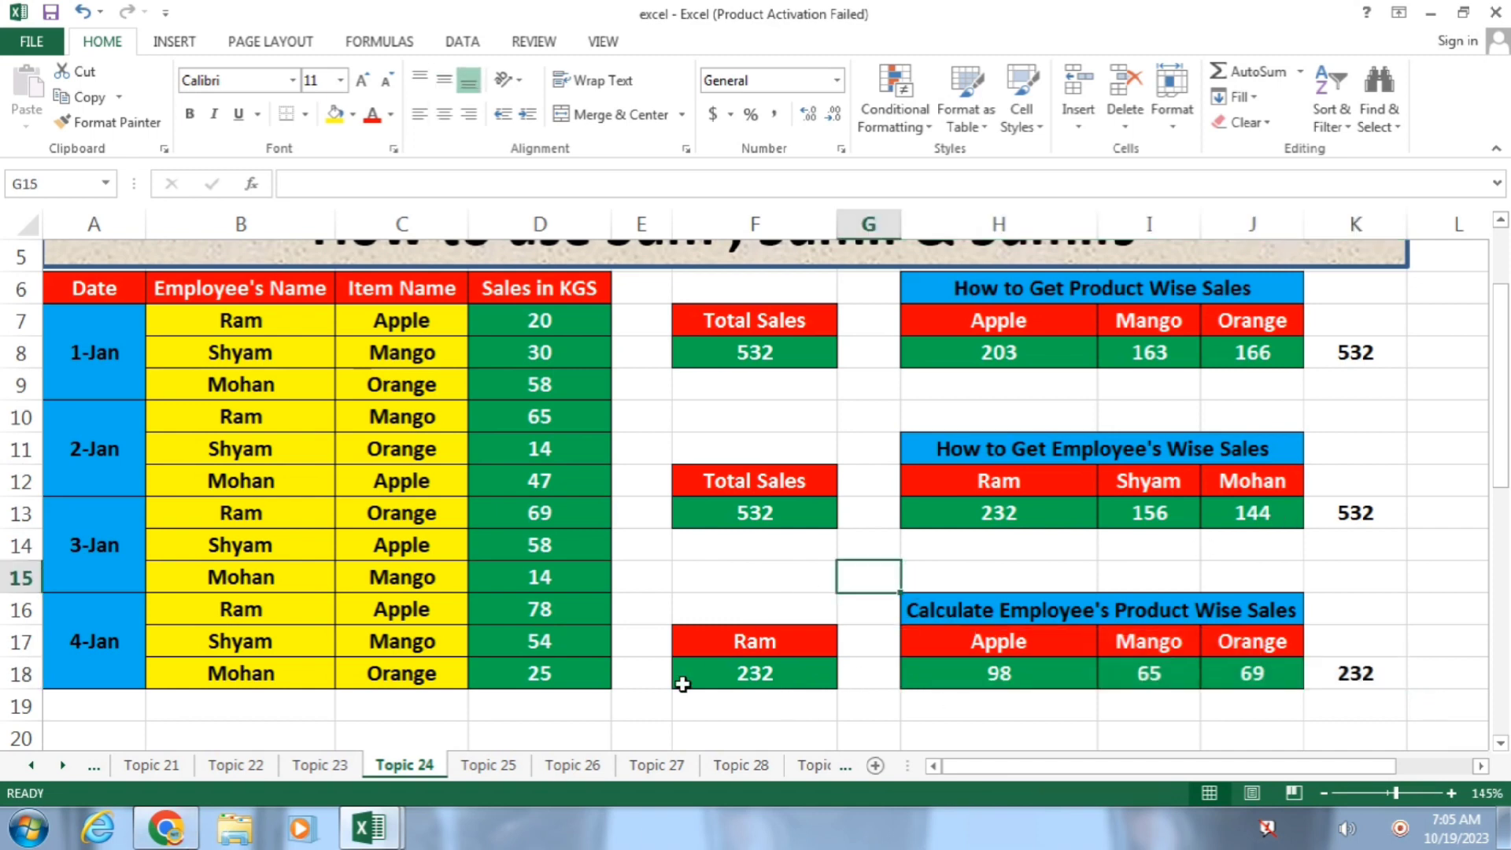
Step: Review the completed sales tables and the written SUM, SUMIF and SUMIFS formula notes below them
{"action": "scroll", "coordinate": [633, 553], "scroll_direction": "up", "scroll_amount": 1}
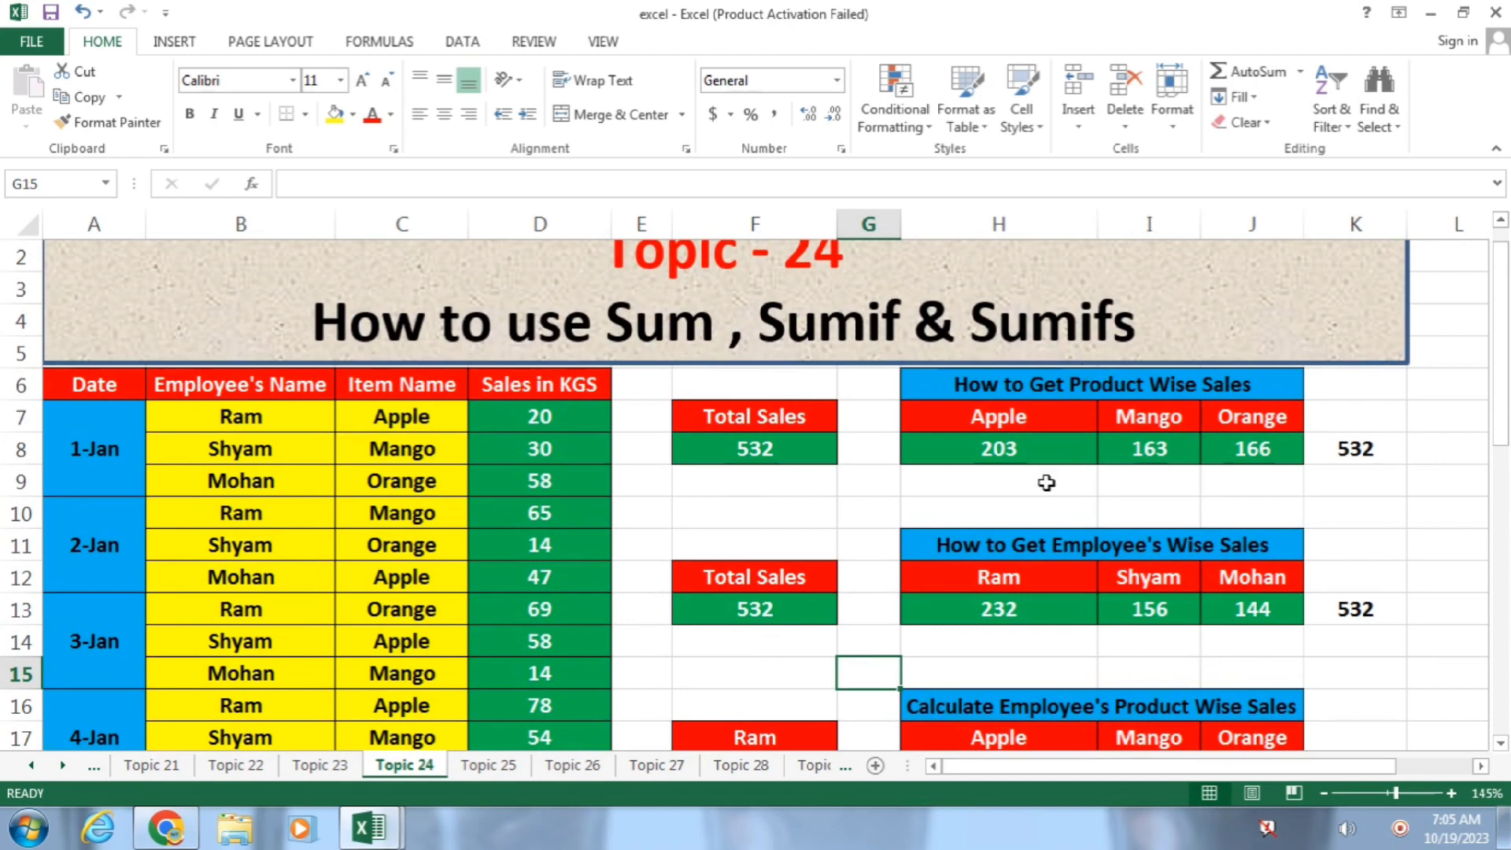
{"action": "scroll", "coordinate": [1046, 480], "scroll_direction": "down", "scroll_amount": 1}
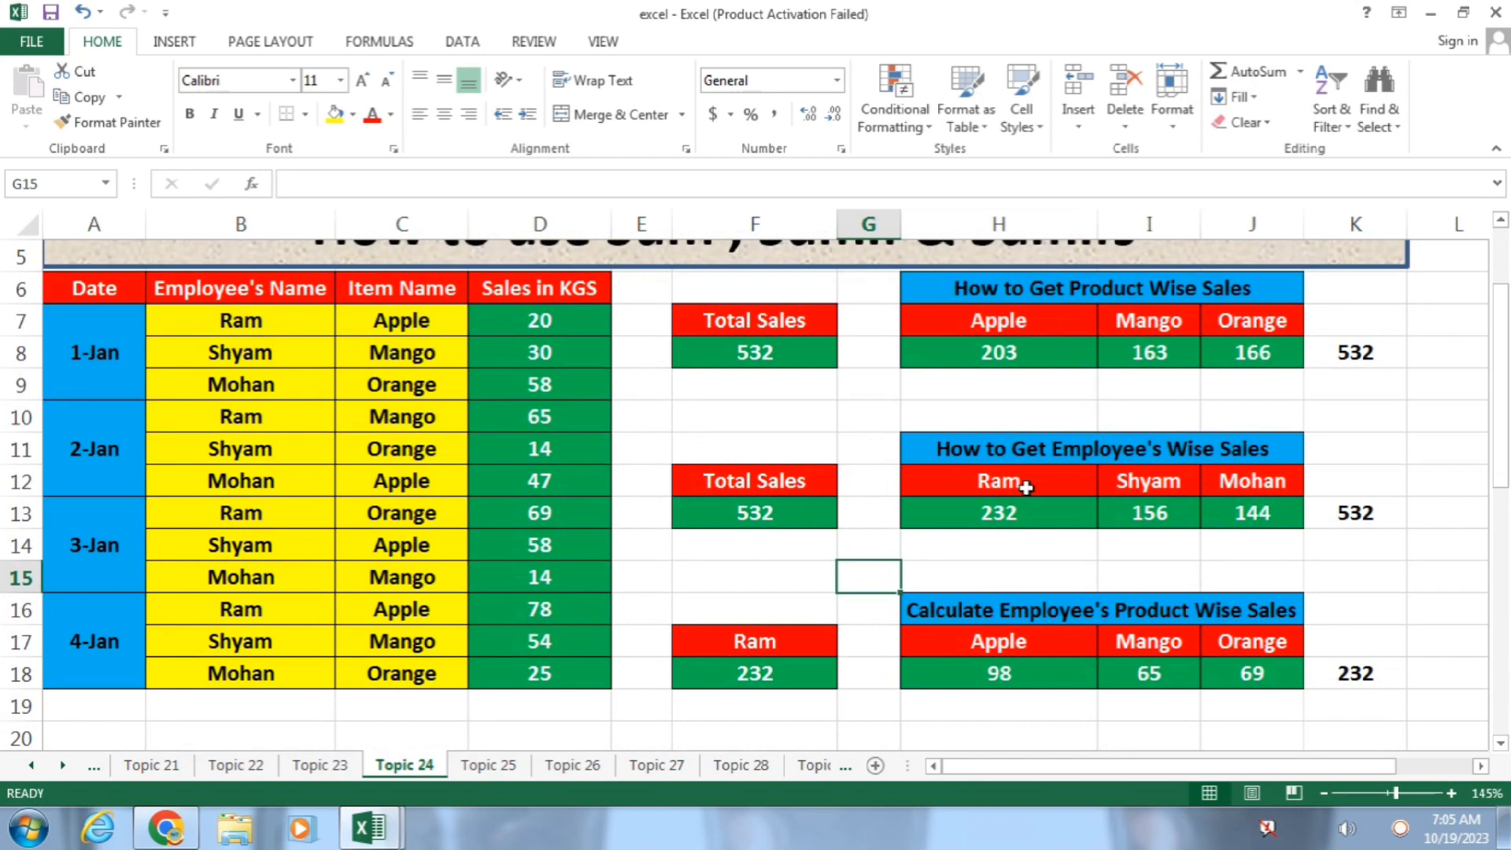
{"action": "scroll", "coordinate": [1026, 488], "scroll_direction": "down", "scroll_amount": 6}
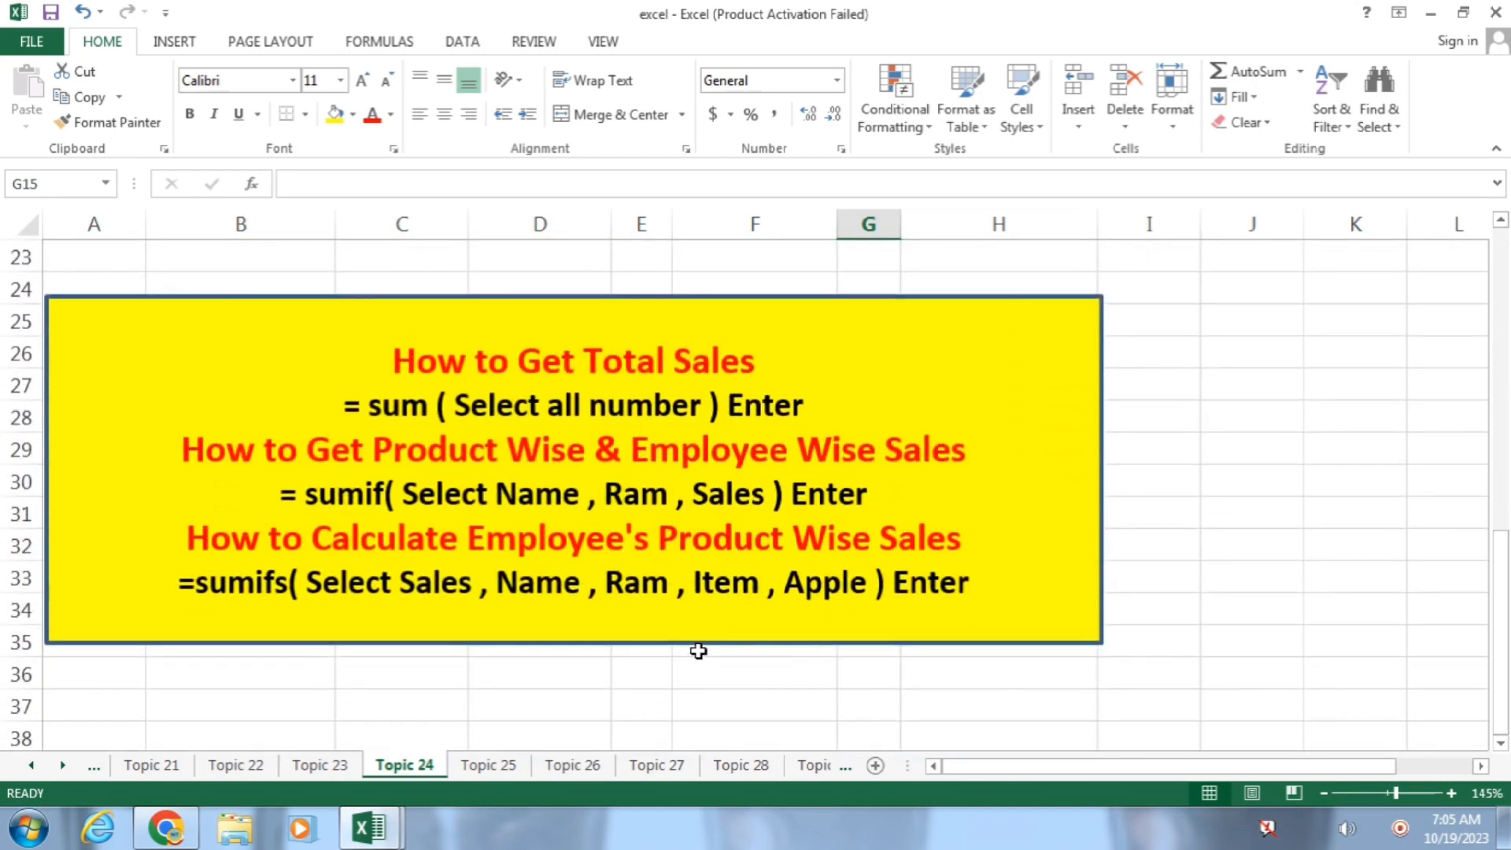